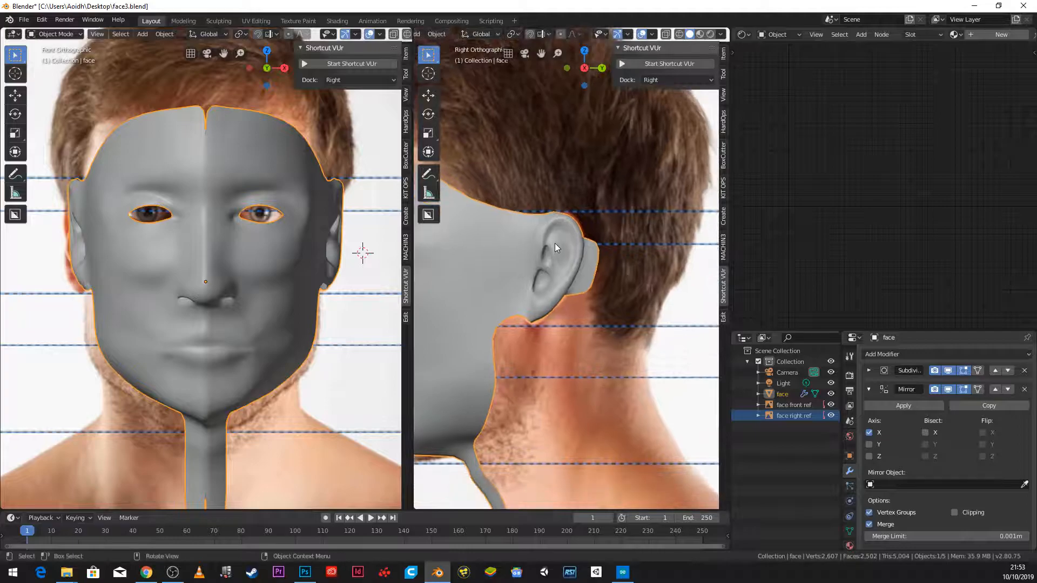
# Step: Enter Edit Mode on the face mesh and select the four vertices along the rear edge behind the ear
pyautogui.press('Tab')
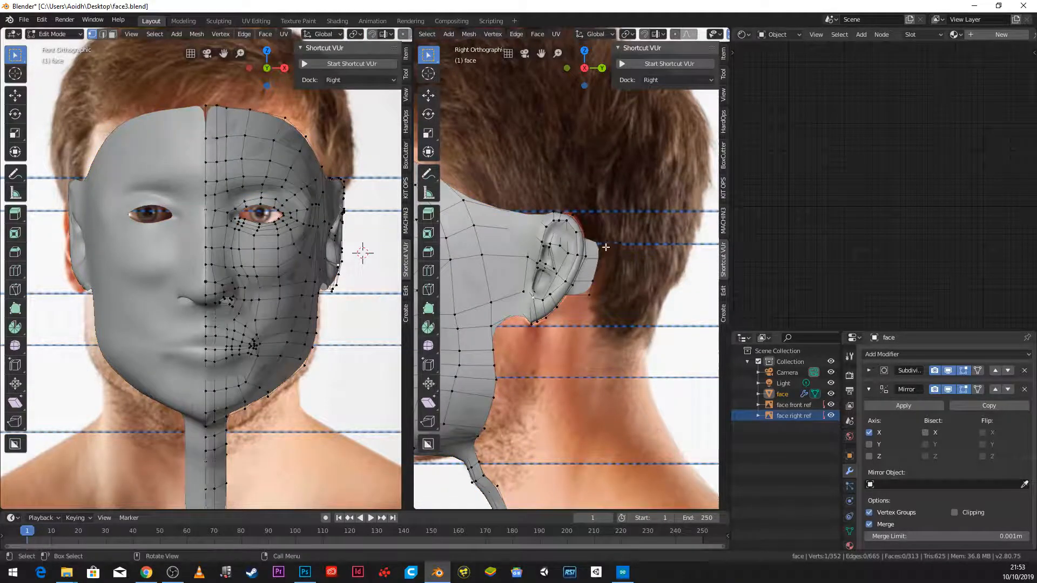
pyautogui.keyDown('shift'); pyautogui.click(599, 258); pyautogui.keyUp('shift')
pyautogui.keyDown('shift'); pyautogui.click(597, 292); pyautogui.keyUp('shift')
pyautogui.keyDown('shift'); pyautogui.click(596, 283); pyautogui.keyUp('shift')
pyautogui.scroll(-6, 587, 260)
pyautogui.scroll(6, 588, 260)
pyautogui.scroll(-5, 466, 297)
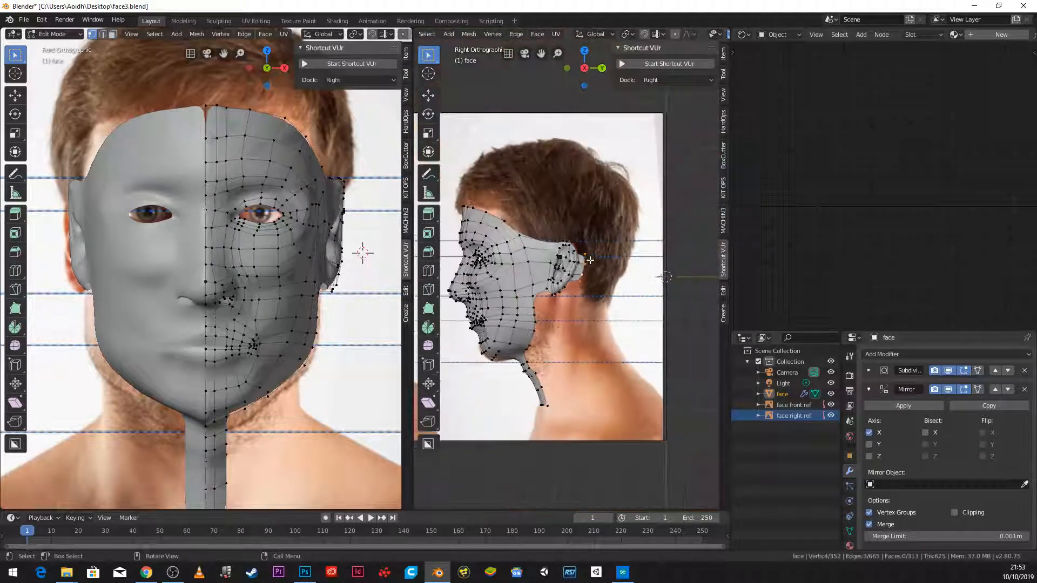
pyautogui.scroll(3, 466, 296)
pyautogui.scroll(5, 572, 249)
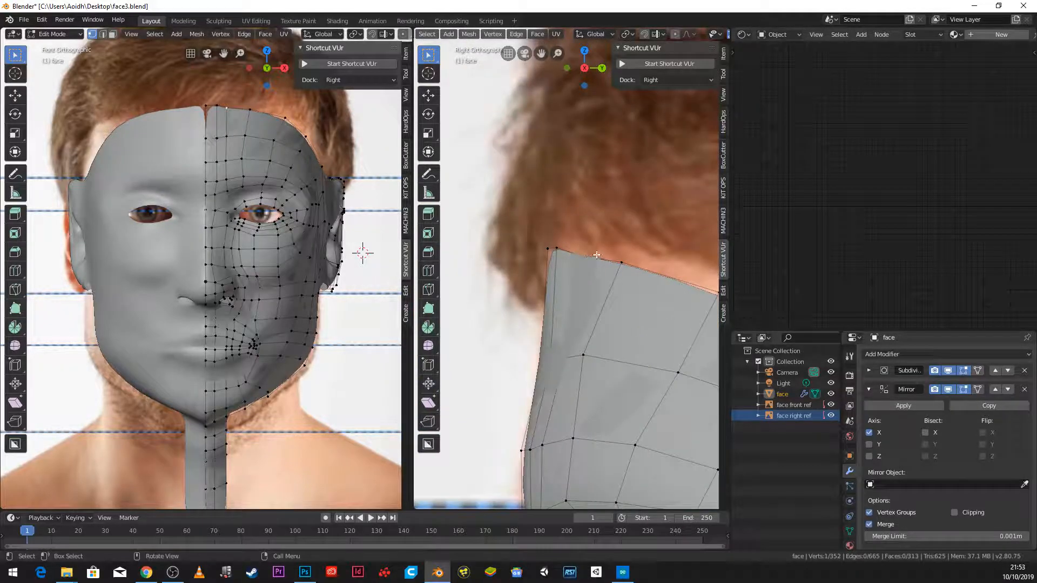
# Step: Shift two vertices on the forehead's upper edge slightly along the global Y axis to even out the rim
pyautogui.moveTo(569, 253)
pyautogui.mouseDown(button='middle')
pyautogui.moveTo(537, 232)
pyautogui.moveTo(546, 253)
pyautogui.moveTo(568, 251)
pyautogui.mouseUp(button='middle')
pyautogui.press('g')
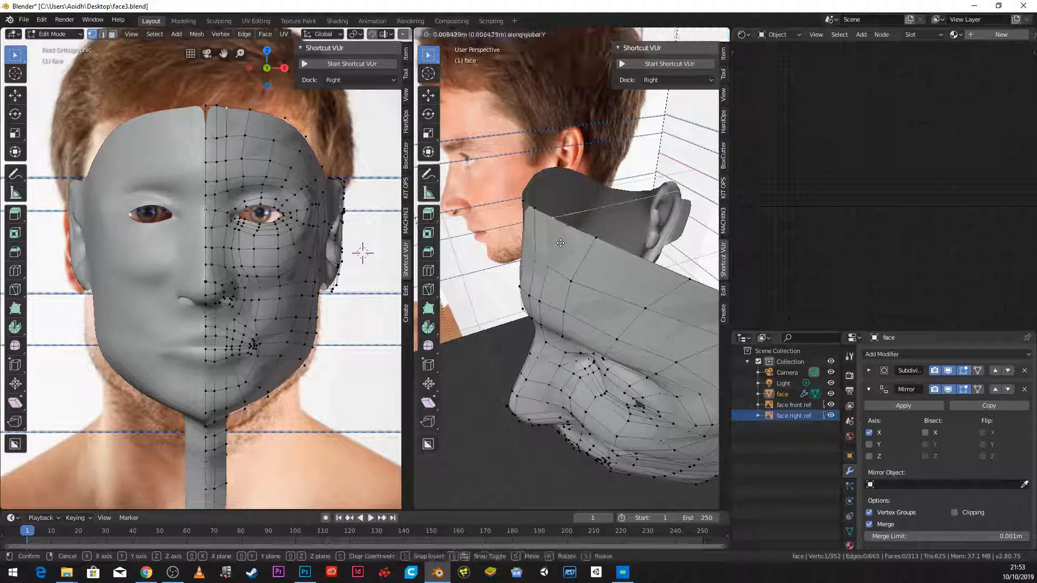
pyautogui.click(557, 245)
pyautogui.press('g')
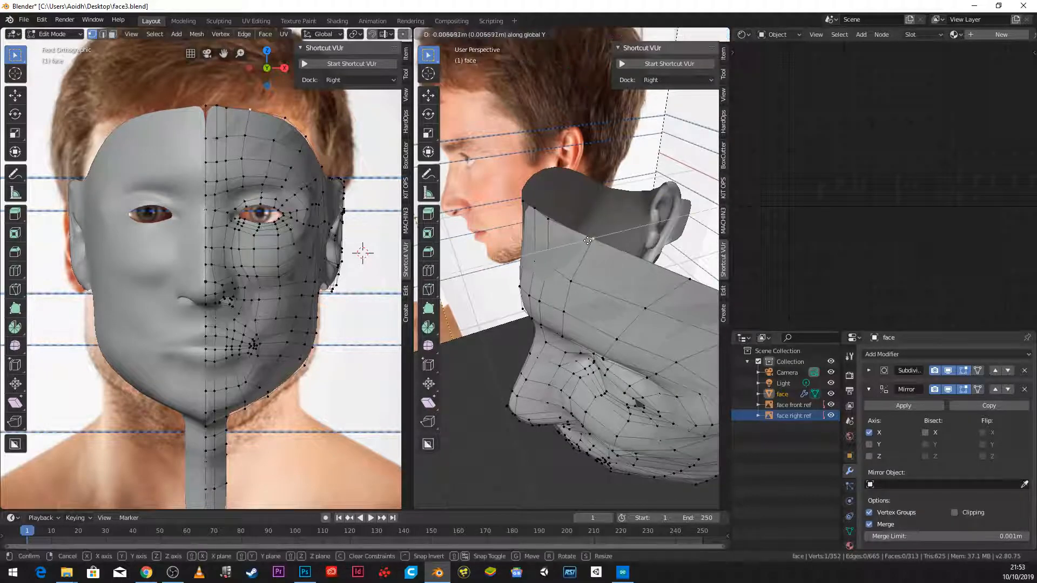
pyautogui.click(586, 242)
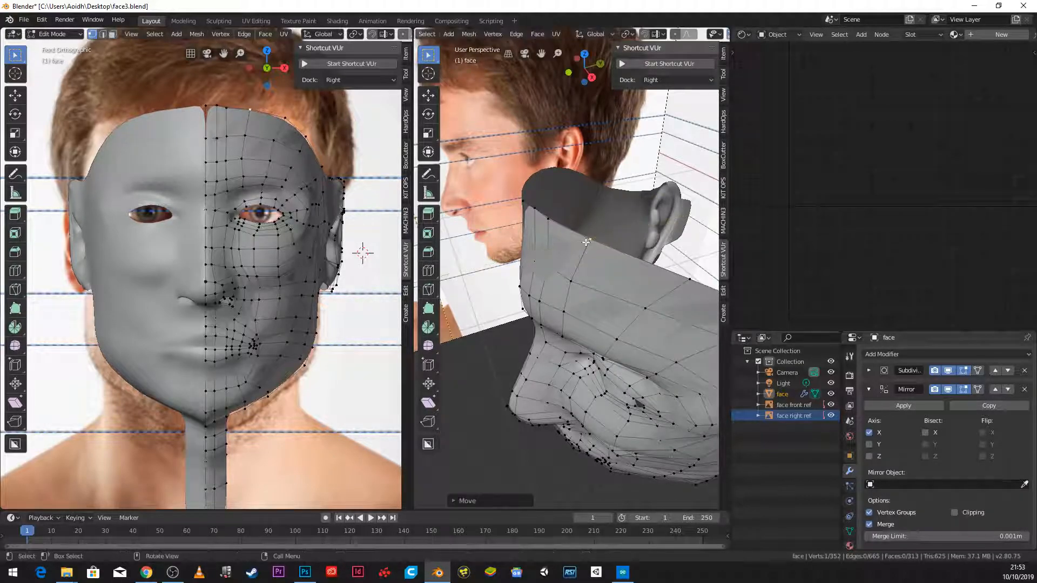
# Step: Extrude the four forehead-edge vertices nearest the midline about 0.23 m up and back, following the head in the right side view
pyautogui.keyDown('shift'); pyautogui.click(537, 214); pyautogui.keyUp('shift')
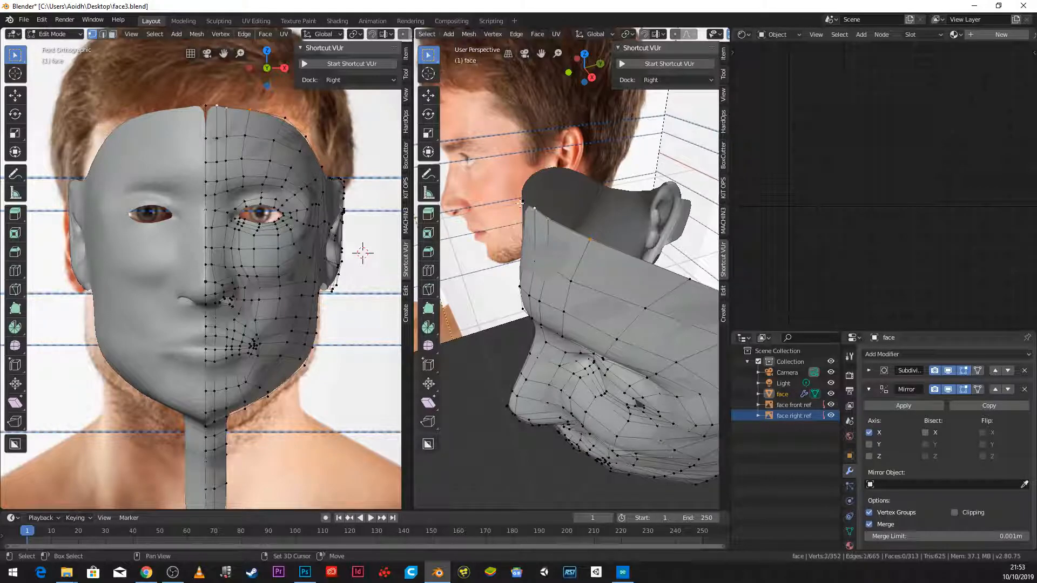
pyautogui.moveTo(519, 203); pyautogui.dragTo(567, 221, button='middle')
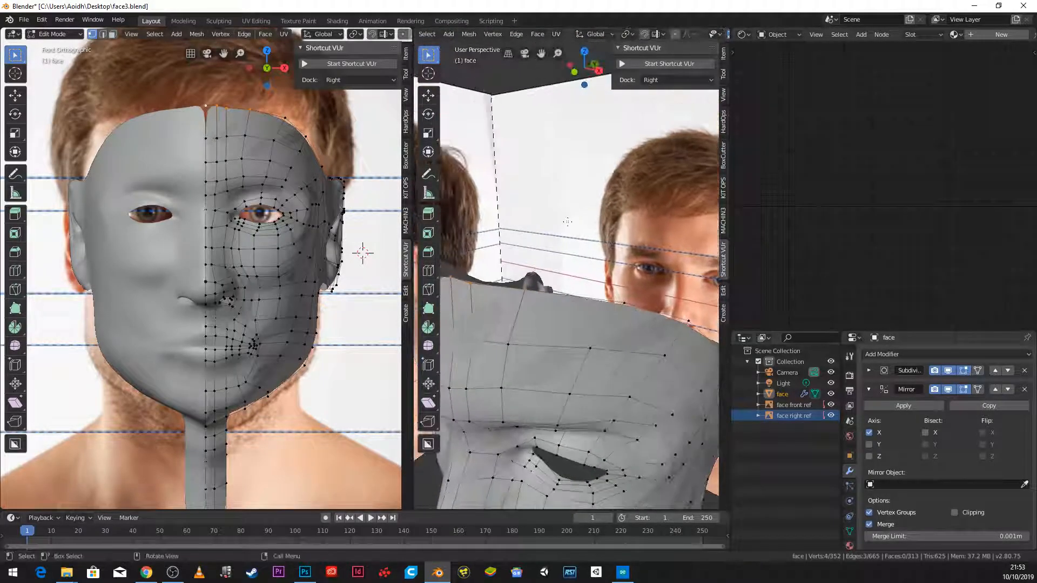
pyautogui.press('KP_3')
pyautogui.scroll(-8, 567, 222)
pyautogui.keyDown('shift'); pyautogui.moveTo(640, 274); pyautogui.dragTo(575, 301, button='middle'); pyautogui.keyUp('shift')
pyautogui.press('e')
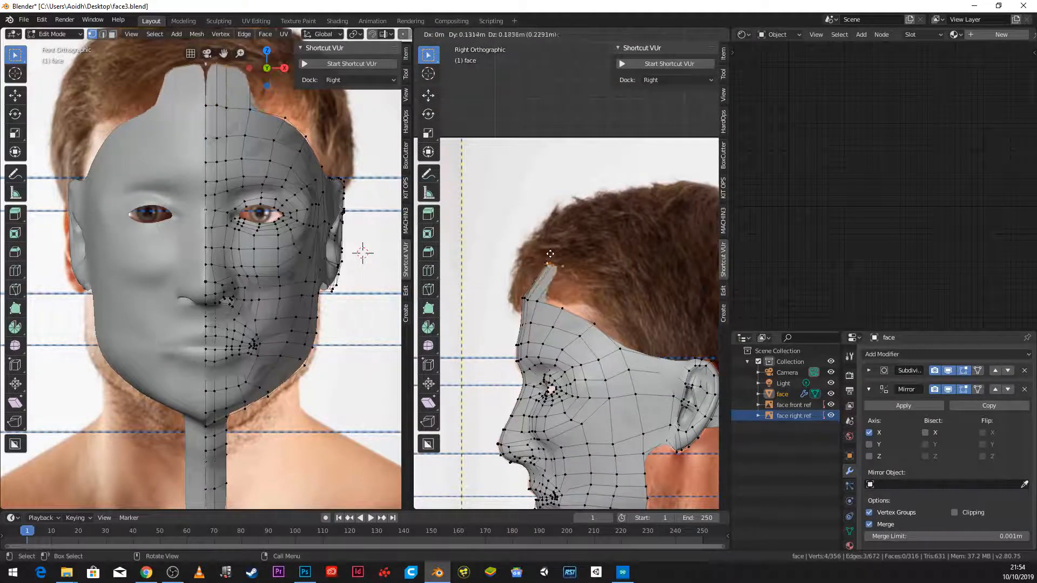
pyautogui.click(547, 251)
pyautogui.scroll(-2, 558, 265)
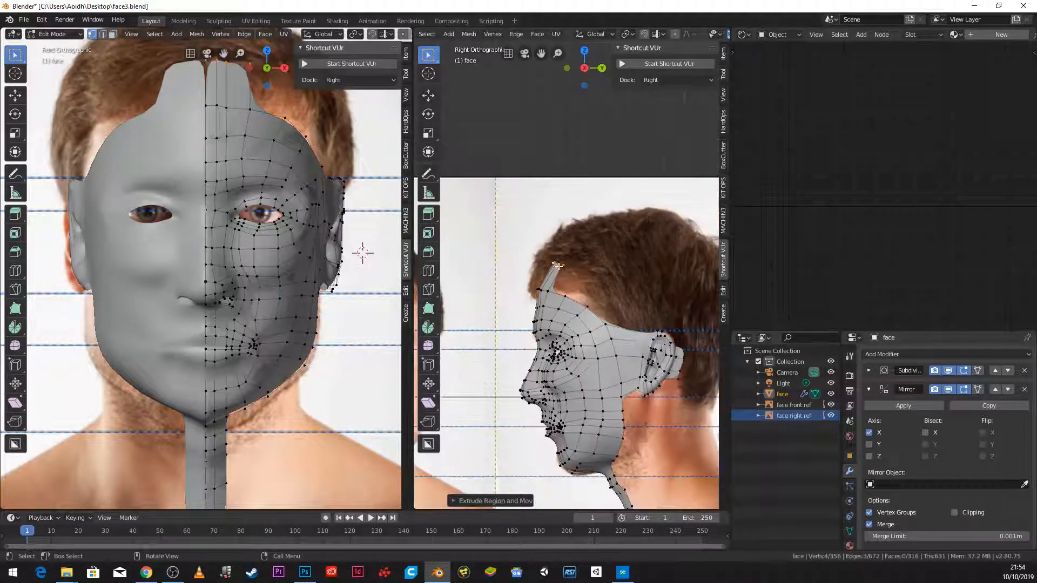
# Step: Extrude the end of the forehead strip about 0.28 m further up and back toward the crown
pyautogui.keyDown('shift'); pyautogui.moveTo(358, 260); pyautogui.dragTo(377, 407, button='middle'); pyautogui.keyUp('shift')
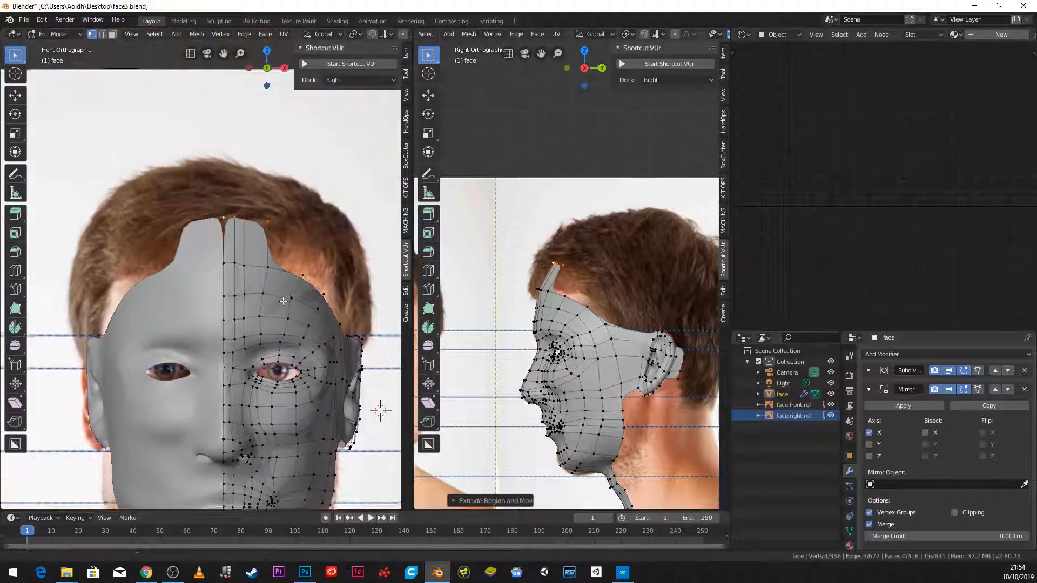
pyautogui.press('KP_7')
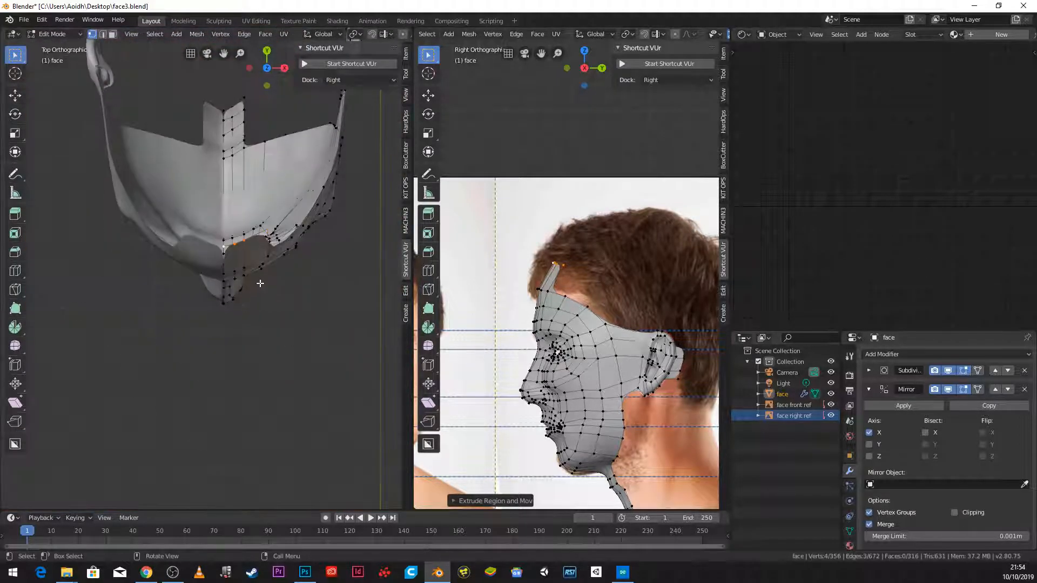
pyautogui.scroll(5, 270, 286)
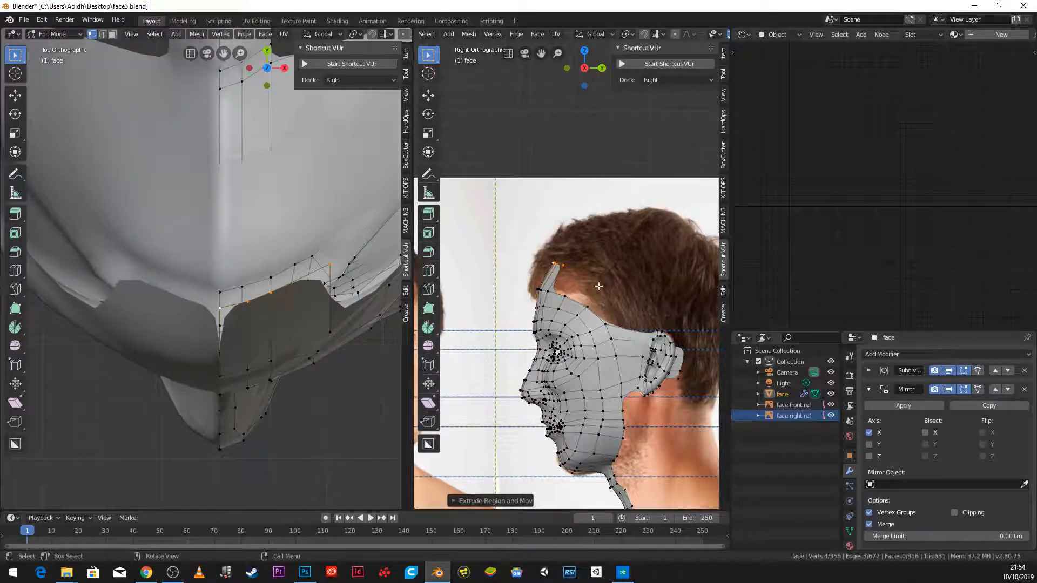
pyautogui.press('e')
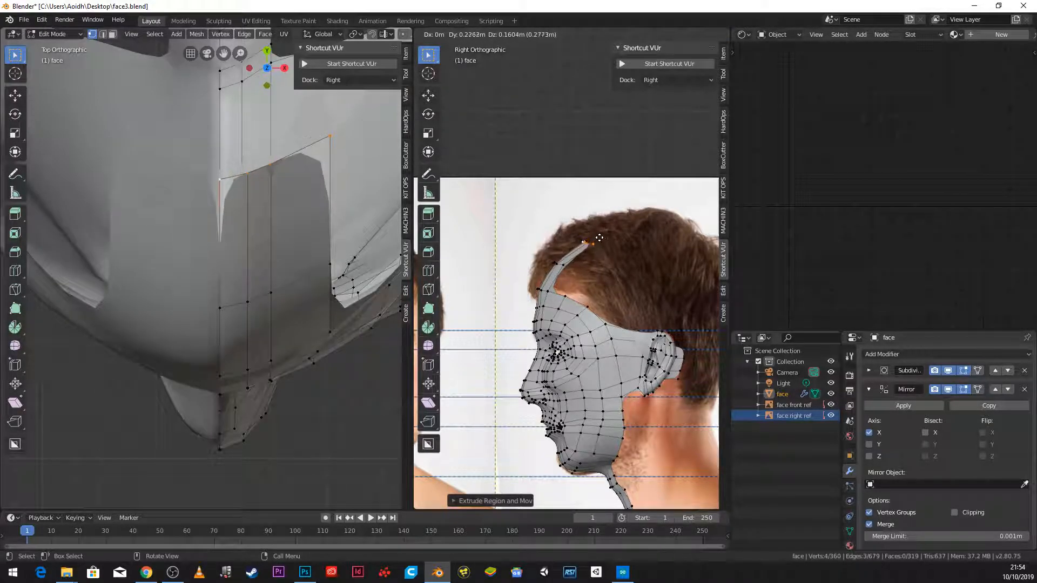
pyautogui.click(600, 239)
# Step: Start the Shortcut VUr display and flatten the strip's end edge by scaling it along Y to about 0.31
pyautogui.scroll(-5, 310, 193)
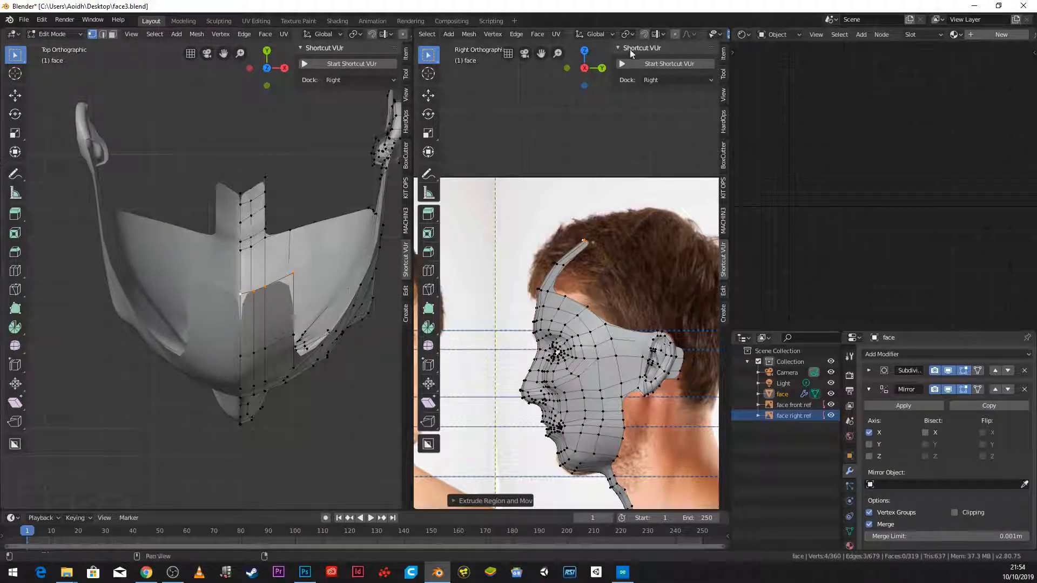
pyautogui.click(642, 63)
pyautogui.press('s')
pyautogui.press('y')
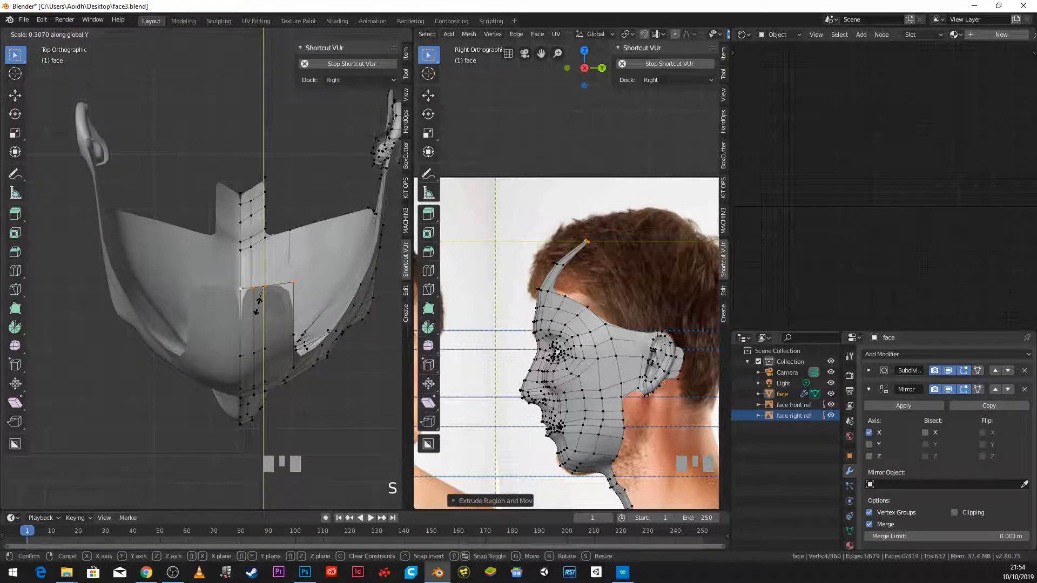
pyautogui.click(257, 308)
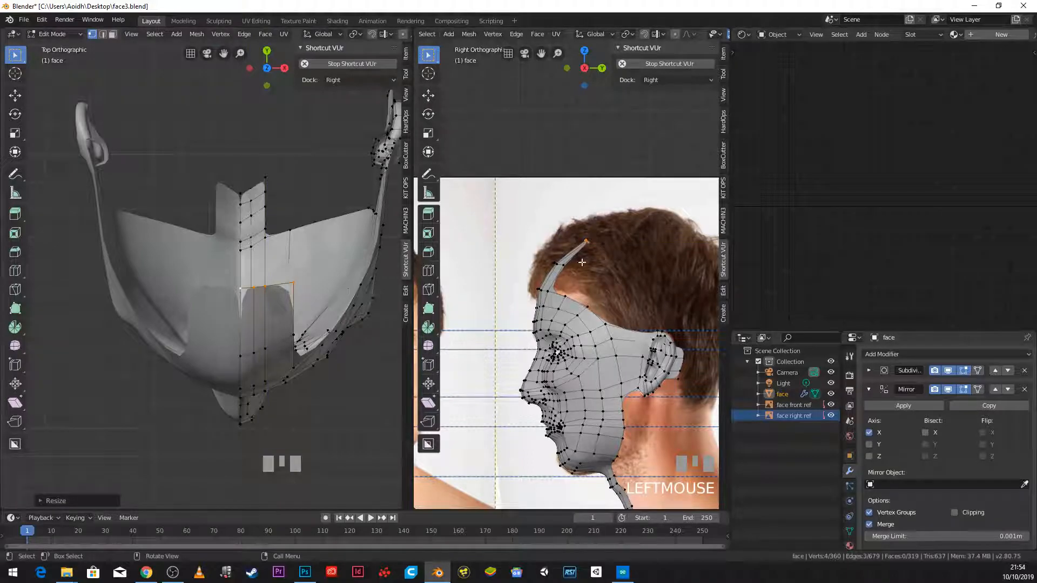
# Step: Extrude the strip's end edge three times over the crown, following the head's curve in the side reference
pyautogui.keyDown('shift'); pyautogui.moveTo(582, 262); pyautogui.dragTo(558, 277, button='middle'); pyautogui.keyUp('shift')
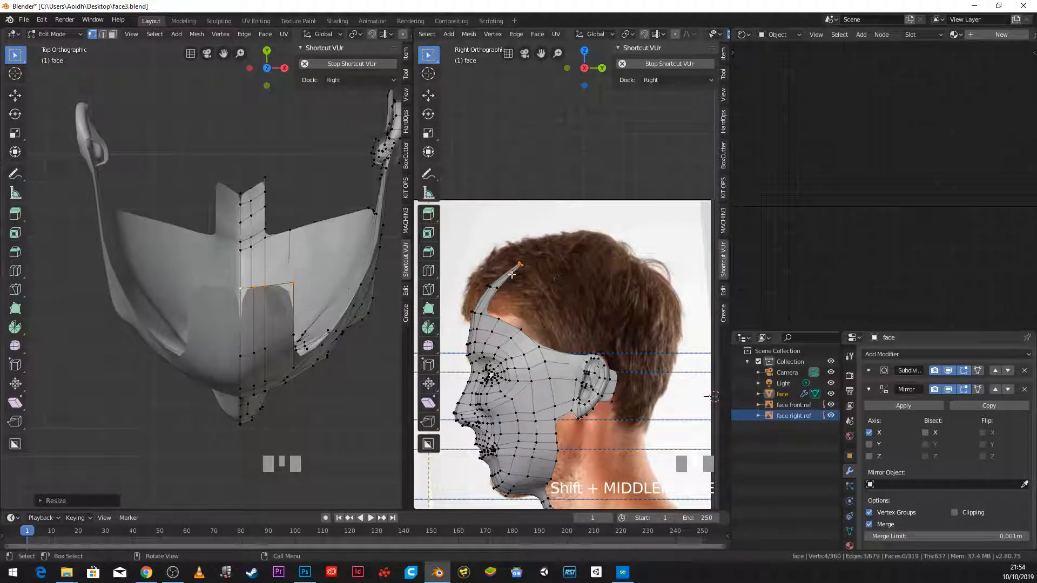
pyautogui.press('e')
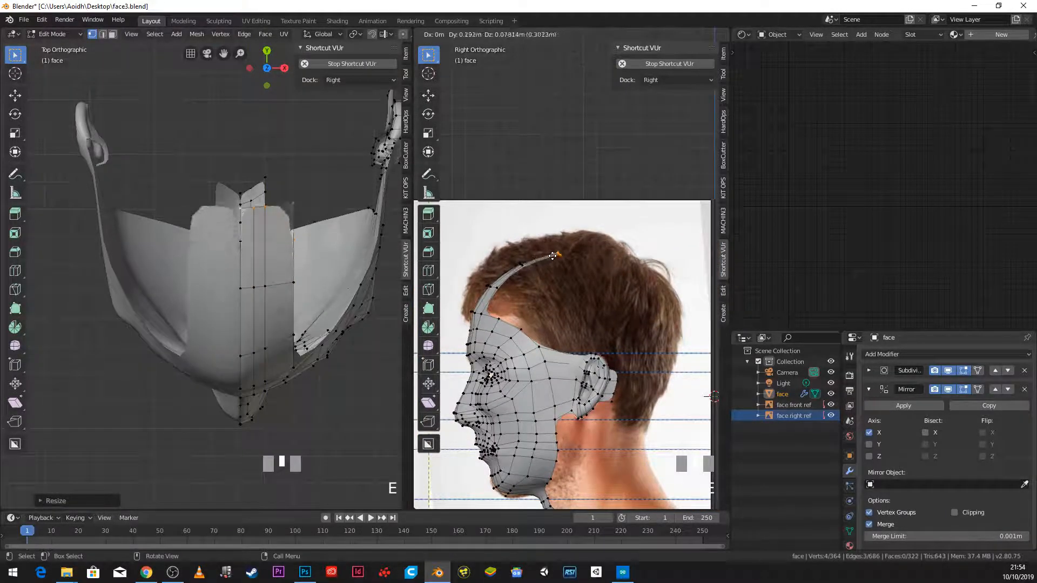
pyautogui.click(560, 254)
pyautogui.press('e')
pyautogui.click(601, 252)
pyautogui.press('e')
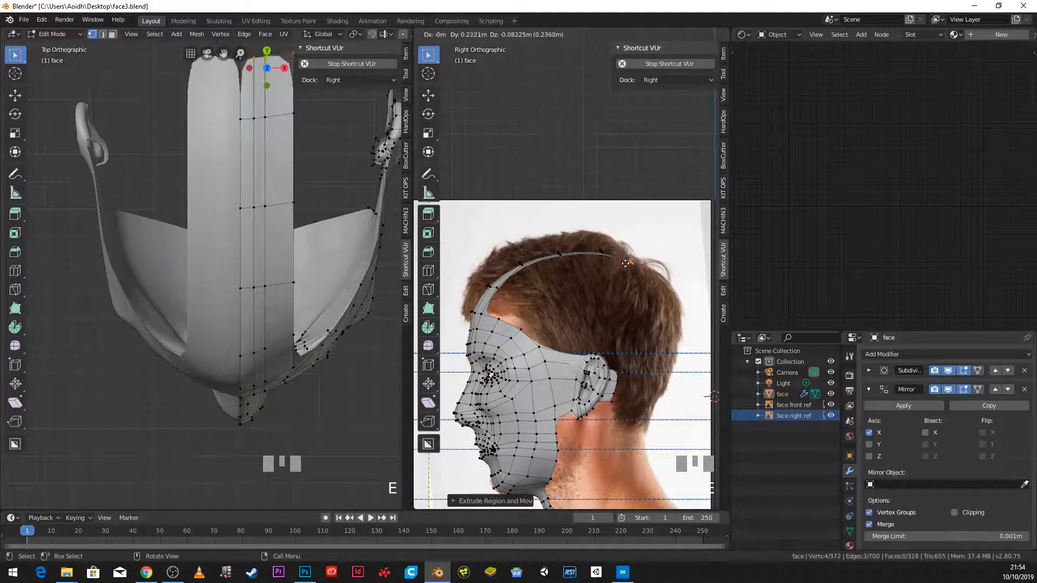
pyautogui.click(626, 263)
# Step: Extrude the strip's end edge three more times down the back of the head, following the side reference
pyautogui.press('e')
pyautogui.click(641, 295)
pyautogui.press('e')
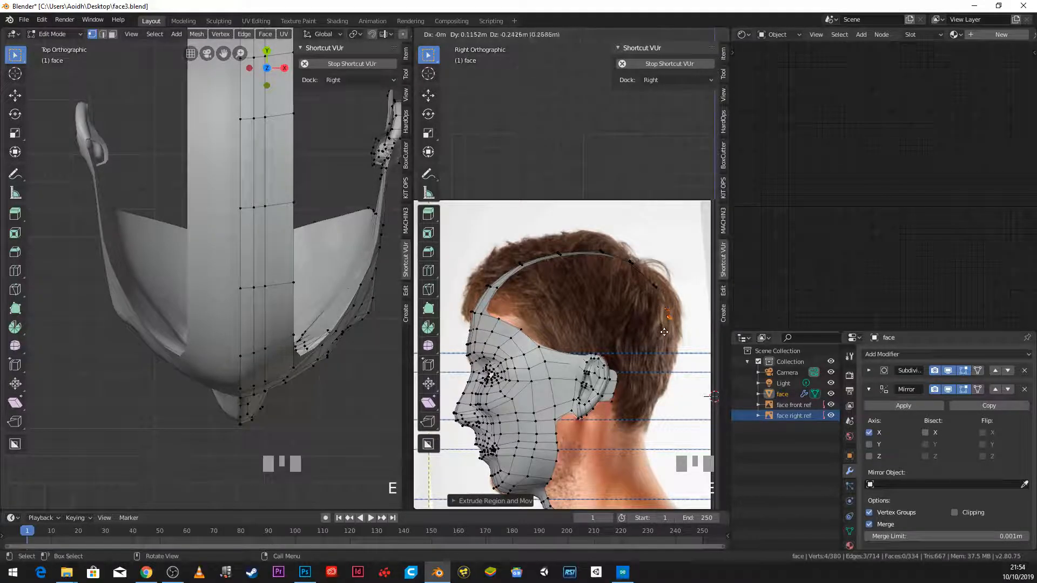
pyautogui.click(667, 341)
pyautogui.press('e')
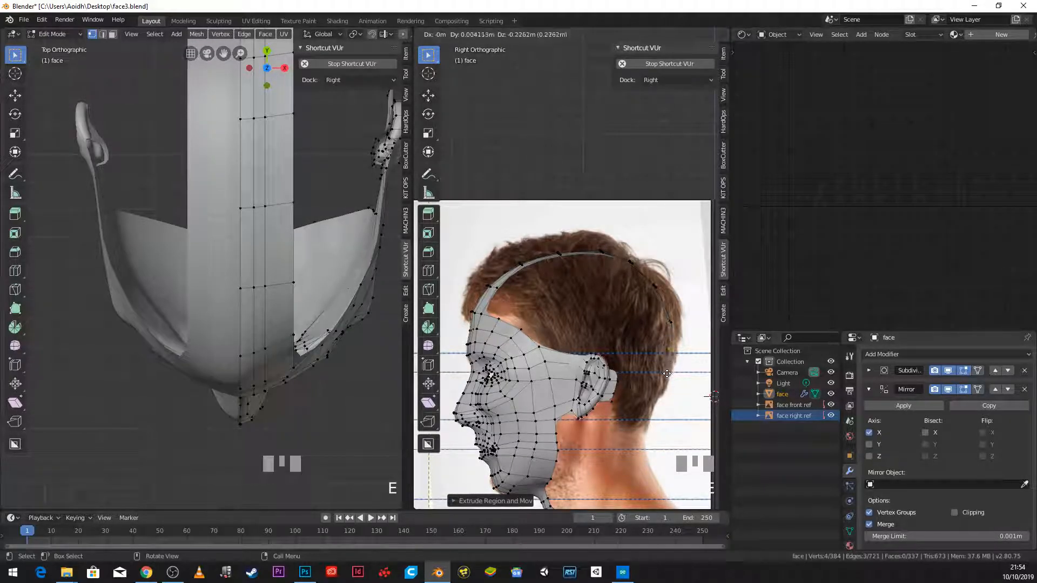
pyautogui.click(660, 380)
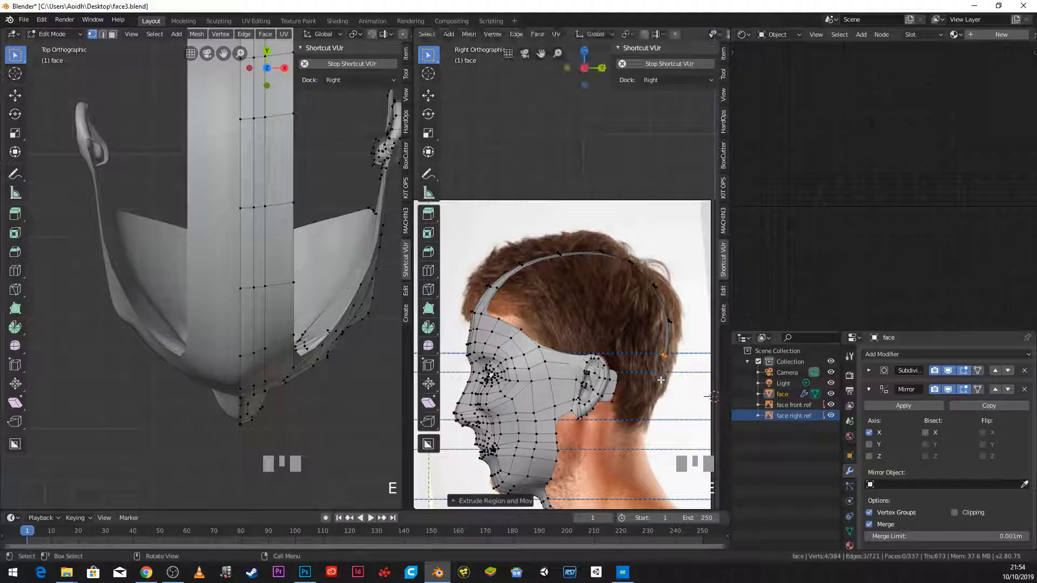
# Step: Select the inner vertices of the strip's last rows at the back of the head and move them about 0.03 m backward along Y
pyautogui.scroll(-3, 265, 224)
pyautogui.keyDown('shift'); pyautogui.moveTo(256, 141); pyautogui.dragTo(200, 291, button='middle'); pyautogui.keyUp('shift')
pyautogui.scroll(3, 285, 268)
pyautogui.scroll(3, 243, 278)
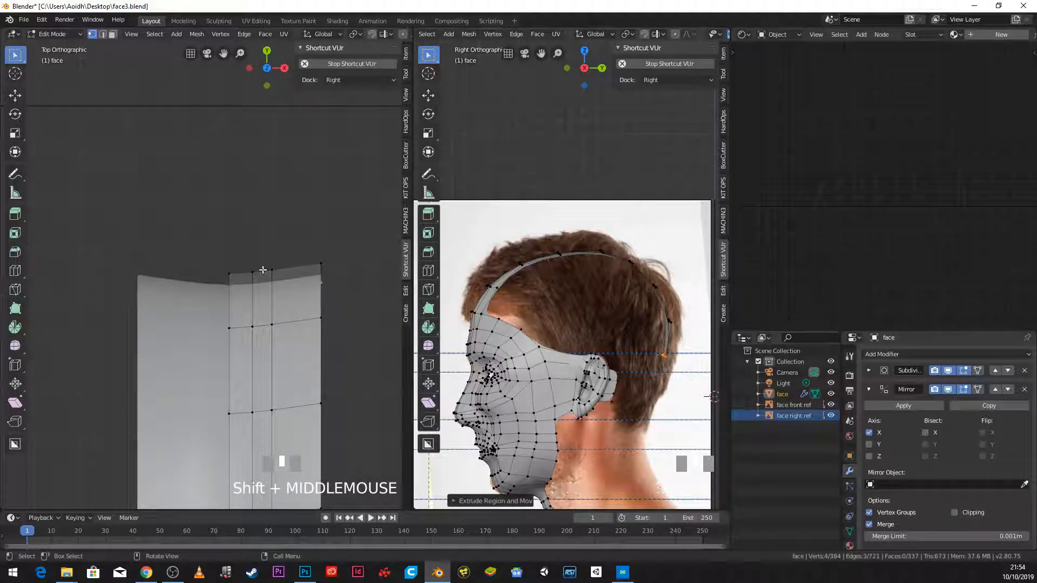
pyautogui.moveTo(248, 273); pyautogui.dragTo(235, 255, button='middle')
pyautogui.keyDown('shift'); pyautogui.click(235, 255); pyautogui.keyUp('shift')
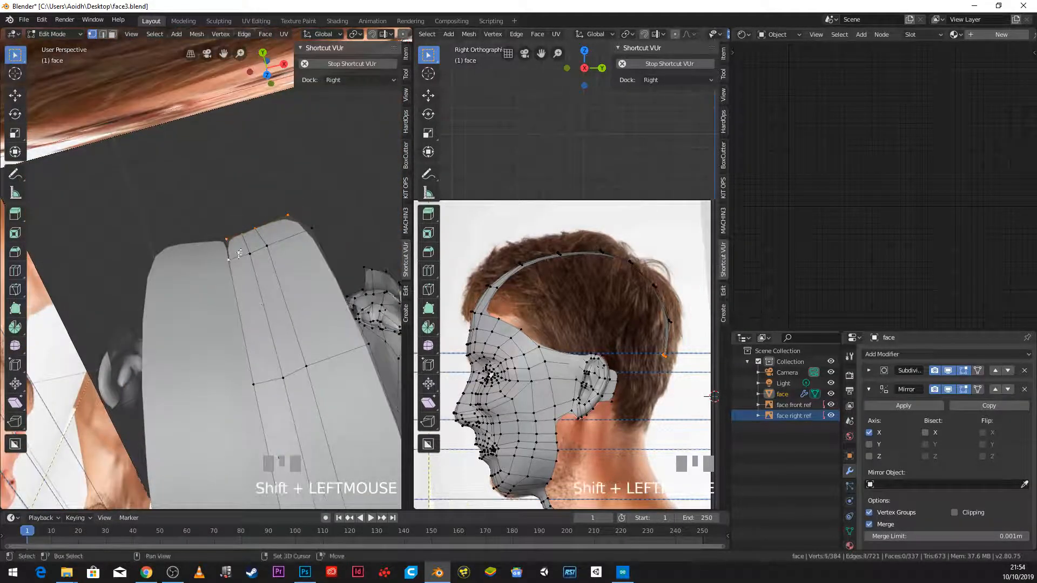
pyautogui.press('KP_7')
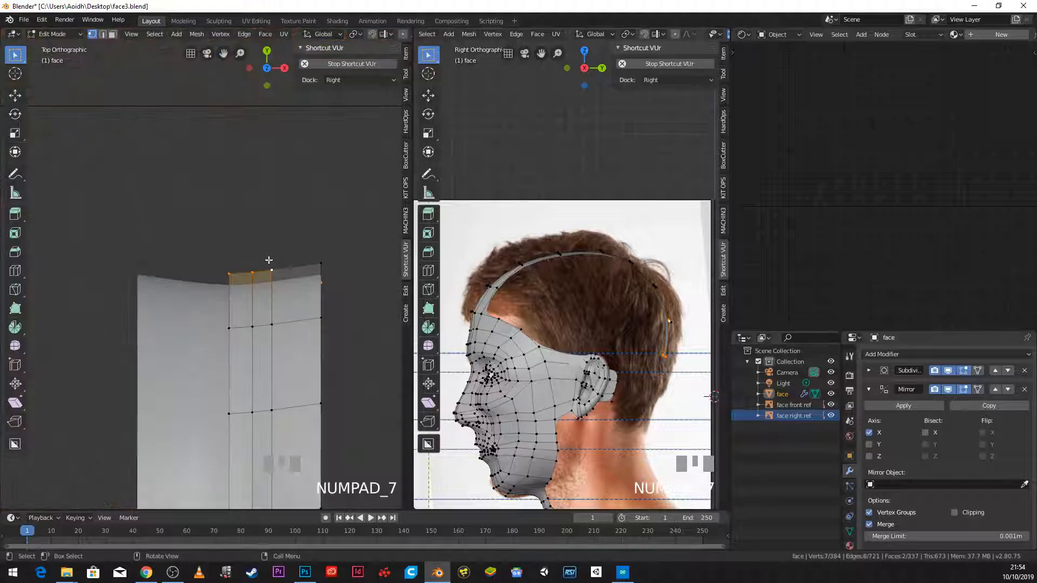
pyautogui.press('g')
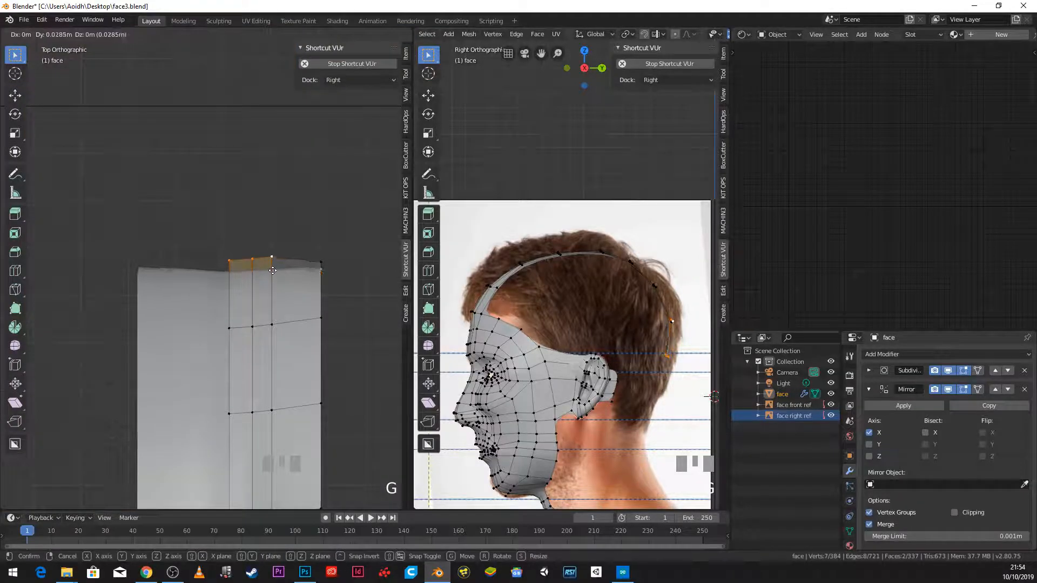
pyautogui.click(275, 268)
# Step: Move the three inner vertices of the strip's last row about 0.07 m backward along the global Y axis
pyautogui.moveTo(274, 268); pyautogui.dragTo(238, 232, button='middle')
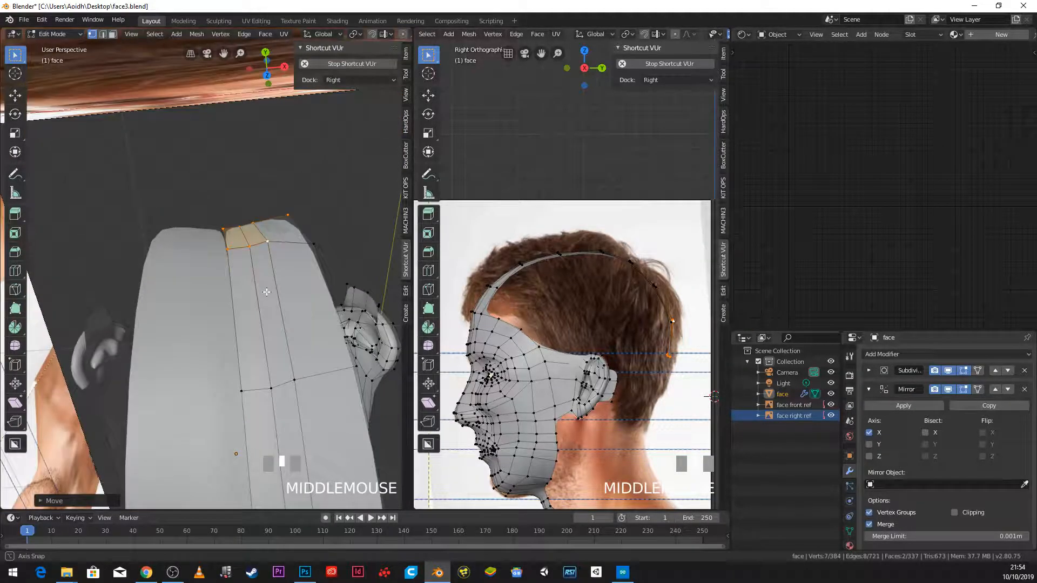
pyautogui.click(223, 228)
pyautogui.keyDown('shift'); pyautogui.click(257, 220); pyautogui.keyUp('shift')
pyautogui.press('KP_7')
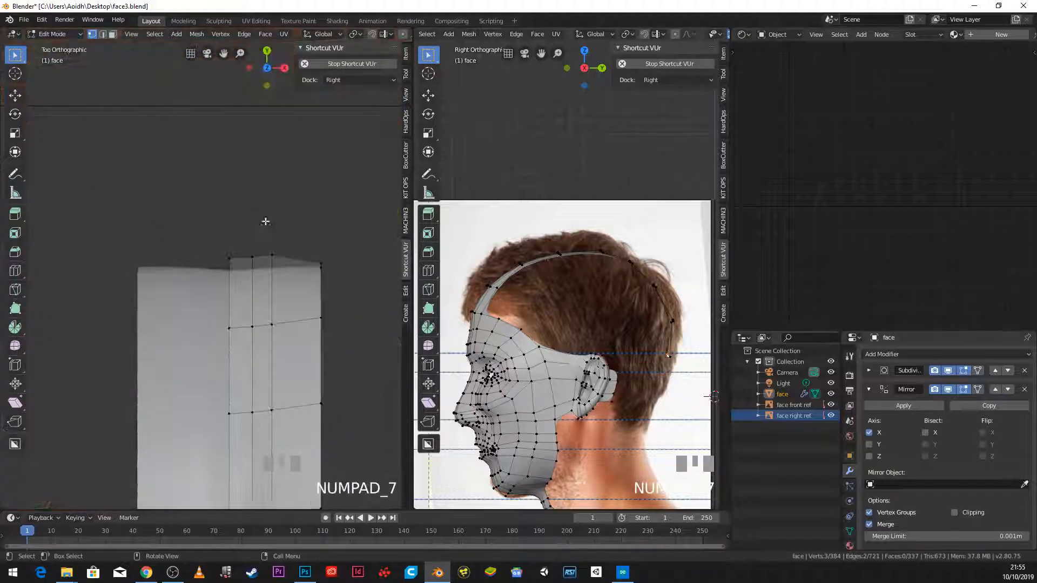
pyautogui.press('g')
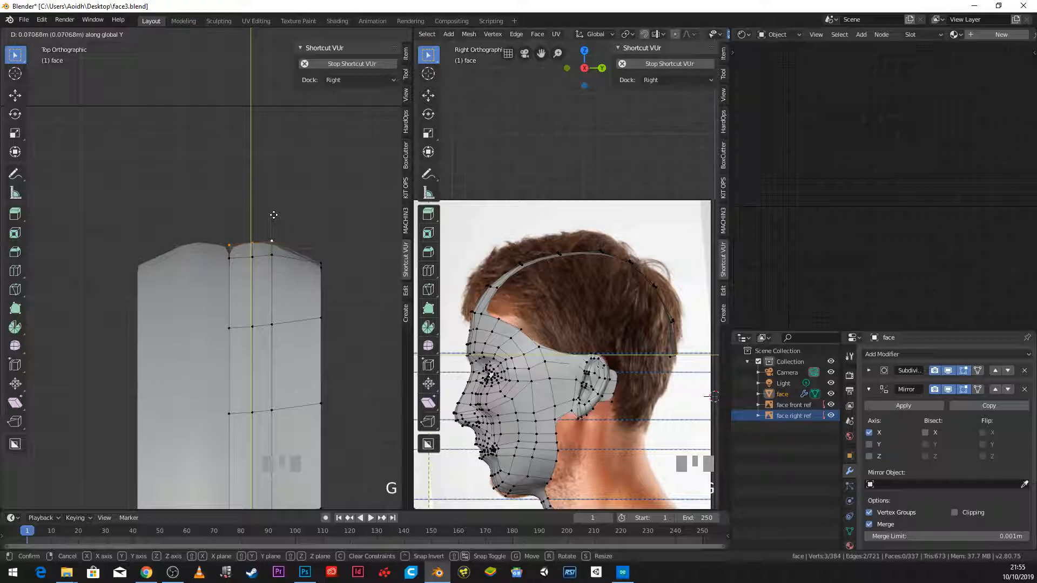
pyautogui.click(275, 242)
# Step: Move the third-column vertices of the strip's last two rows outward to round the back of the head from above
pyautogui.click(277, 255)
pyautogui.press('g')
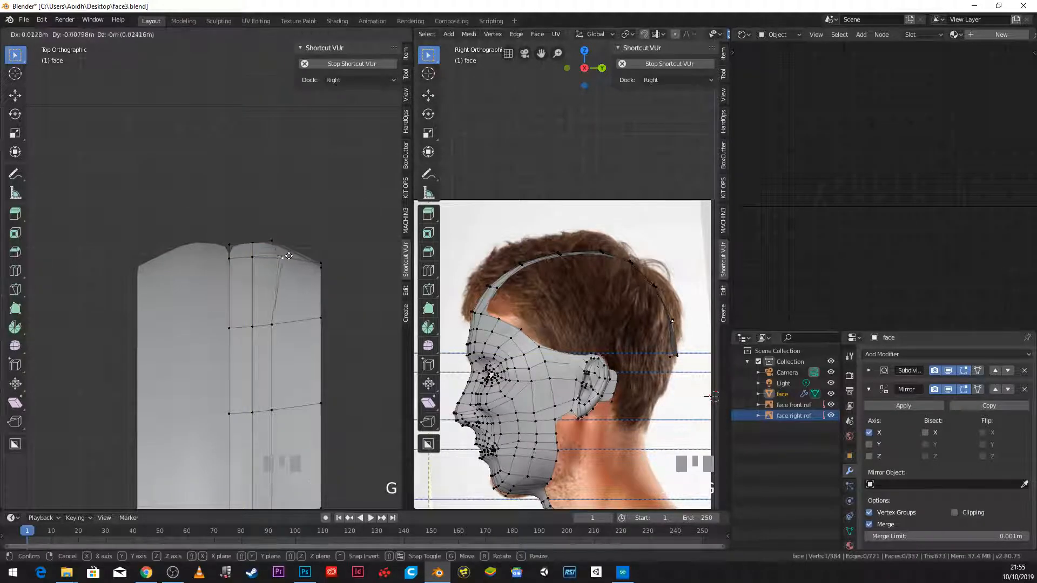
pyautogui.click(278, 245)
pyautogui.click(277, 244)
pyautogui.press('g')
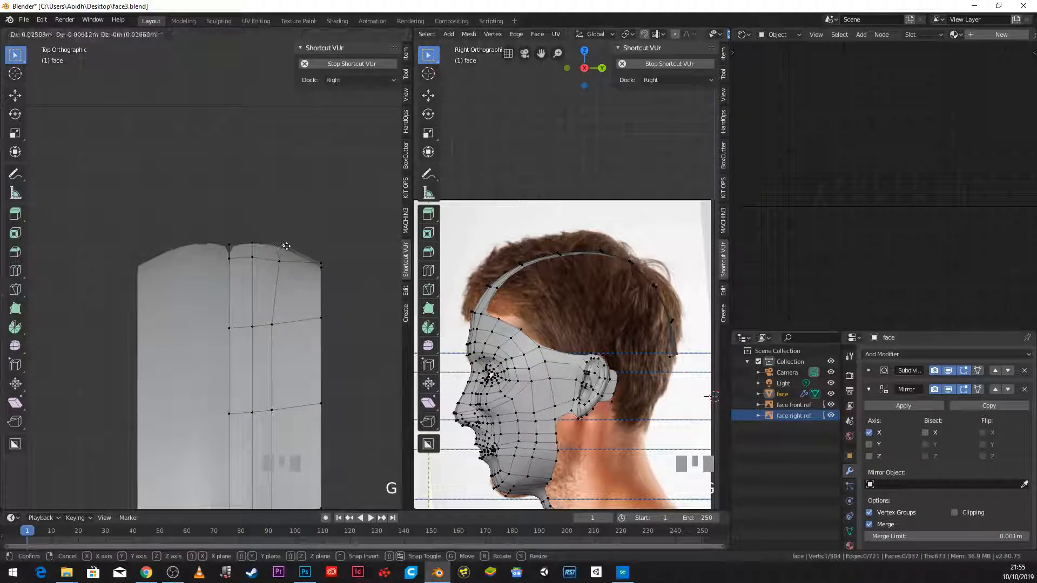
pyautogui.click(289, 249)
# Step: Reposition the outer corner vertices of the strip's last two rows to continue the rounded back-of-head outline
pyautogui.click(317, 267)
pyautogui.press('g')
pyautogui.click(324, 267)
pyautogui.press('g')
pyautogui.click(326, 259)
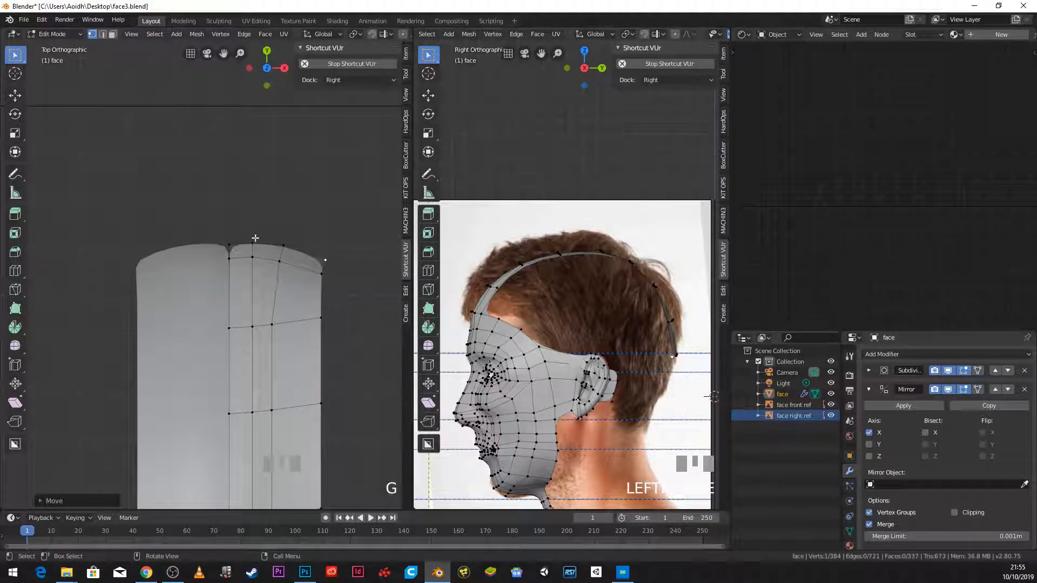
pyautogui.press('g')
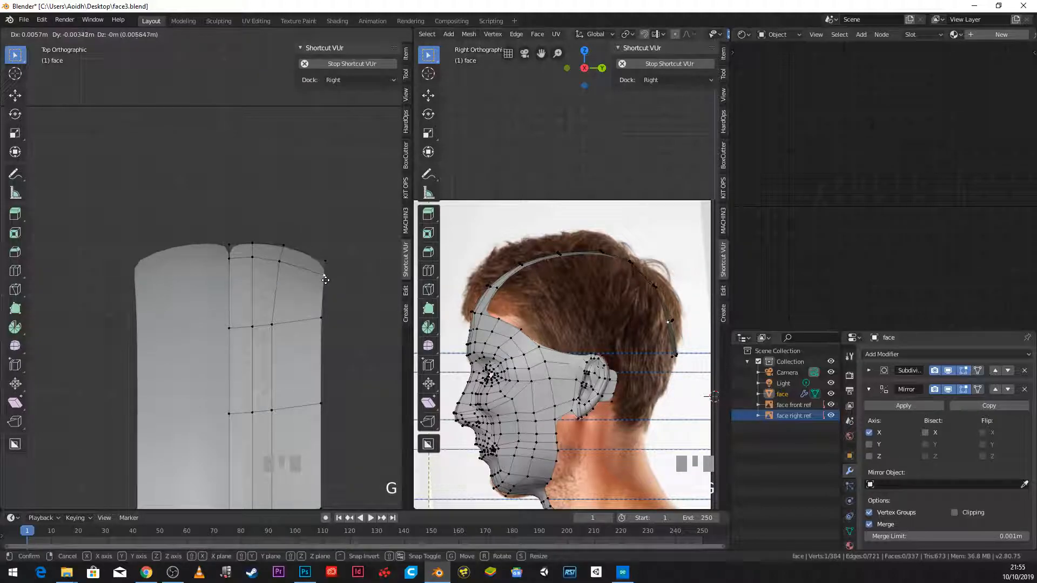
pyautogui.click(325, 281)
# Step: Adjust the next vertex forward on the strip's outer edge and select the following one on the crown
pyautogui.click(322, 318)
pyautogui.press('g')
pyautogui.click(327, 369)
pyautogui.click(321, 403)
pyautogui.scroll(-5, 320, 346)
pyautogui.moveTo(313, 335); pyautogui.dragTo(210, 279, button='middle')
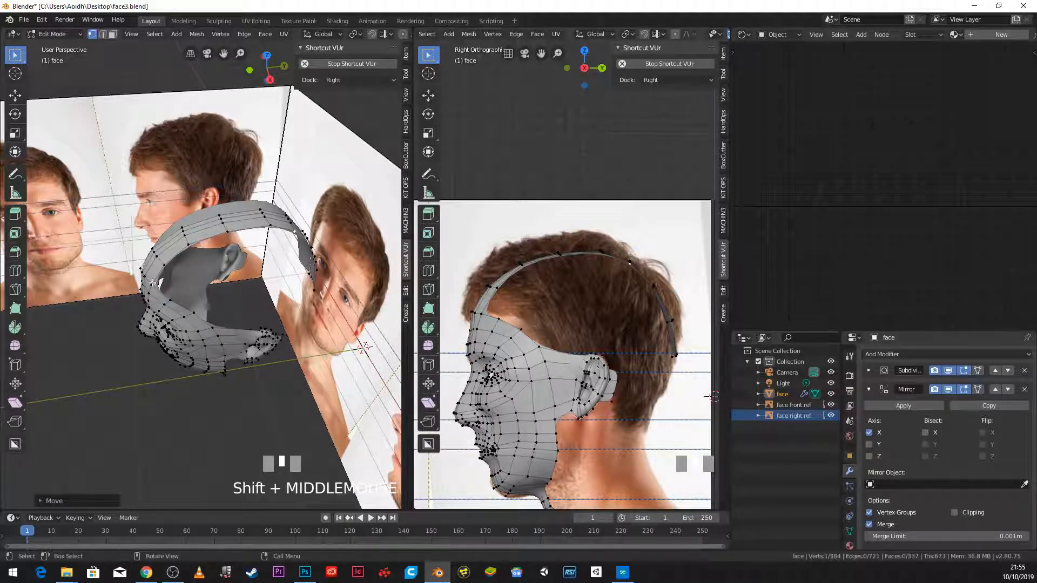
# Step: Select the three vertices of the strip's last row and extrude them in segments down the back of the head, following the side photo
pyautogui.moveTo(178, 292); pyautogui.dragTo(194, 284, button='middle')
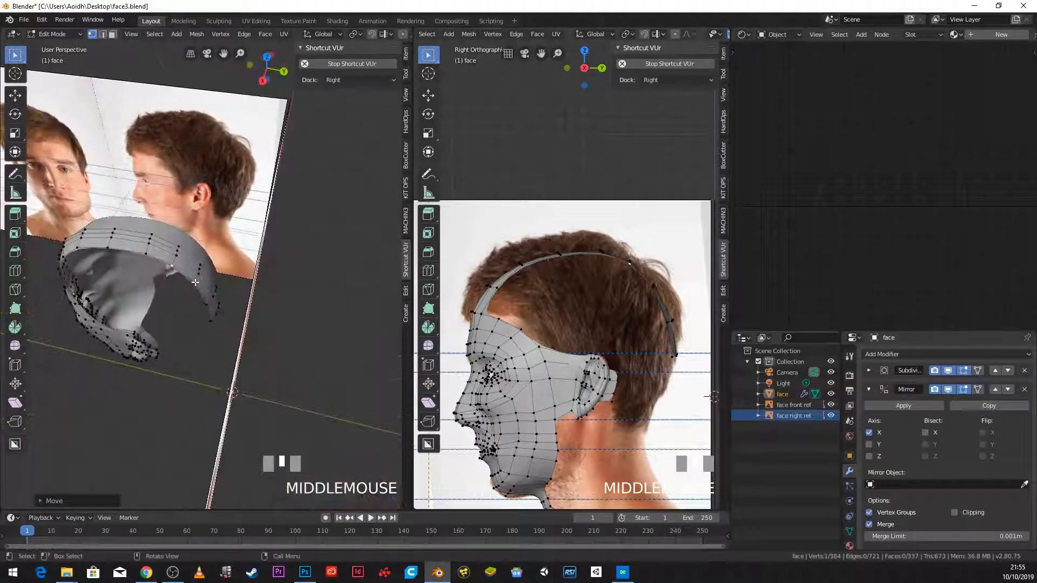
pyautogui.scroll(3, 238, 304)
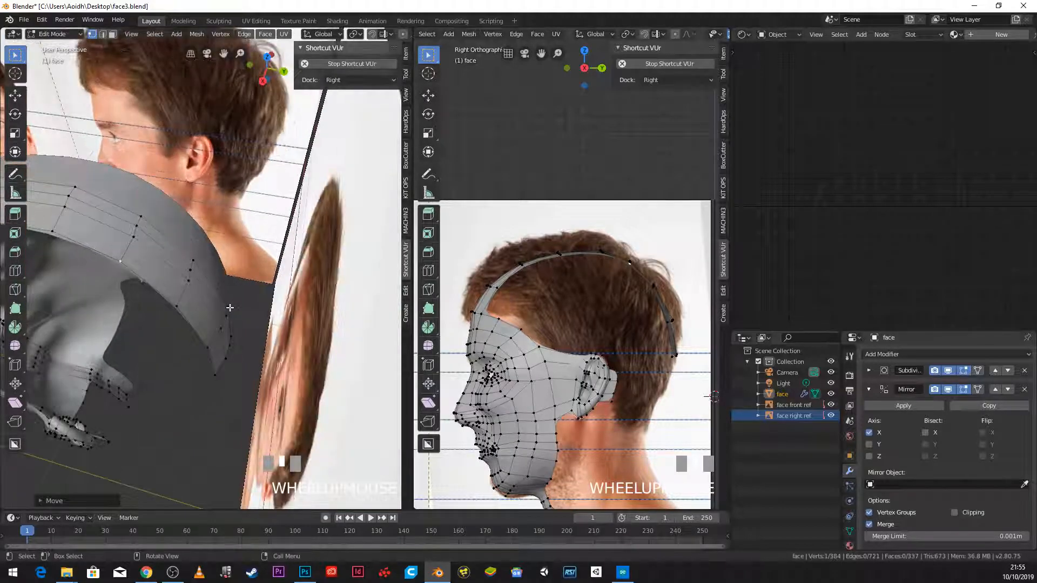
pyautogui.press('KP_3')
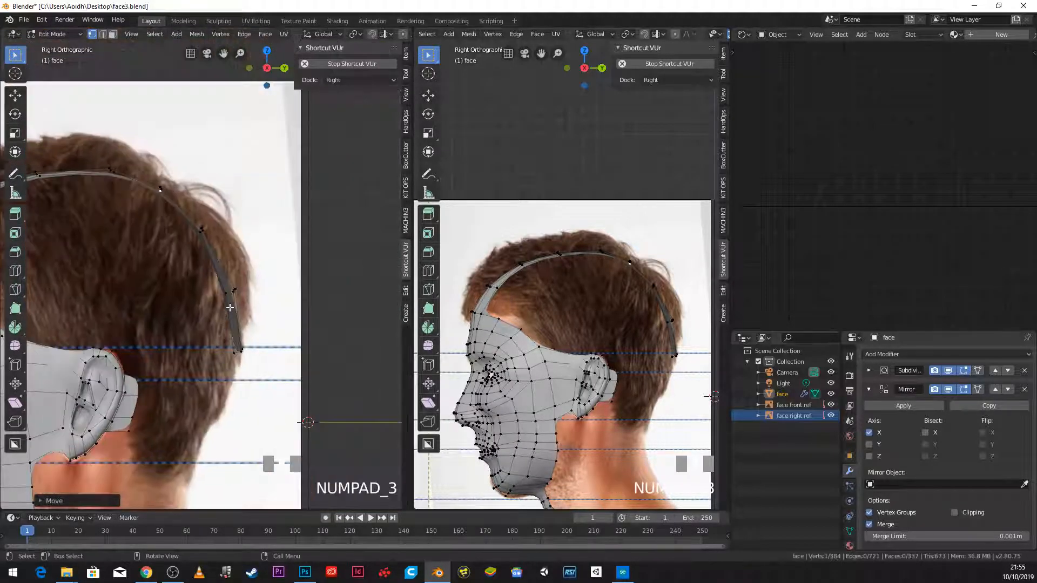
pyautogui.press('KP_1')
pyautogui.keyDown('shift'); pyautogui.moveTo(713, 330); pyautogui.dragTo(591, 270, button='middle'); pyautogui.keyUp('shift')
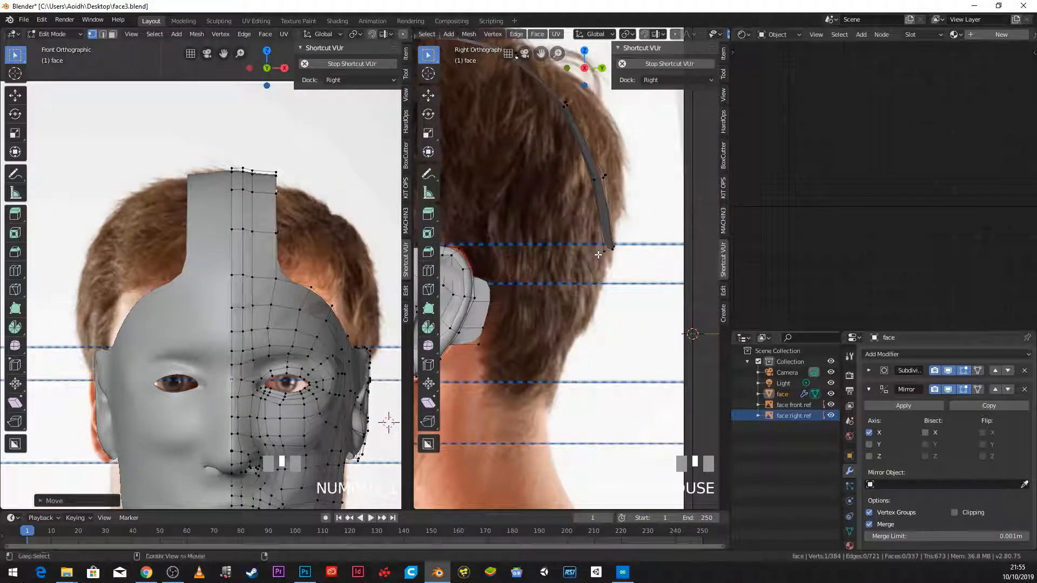
pyautogui.hotkey('alt', 'a')
pyautogui.press('b')
pyautogui.moveTo(584, 234); pyautogui.dragTo(613, 258)
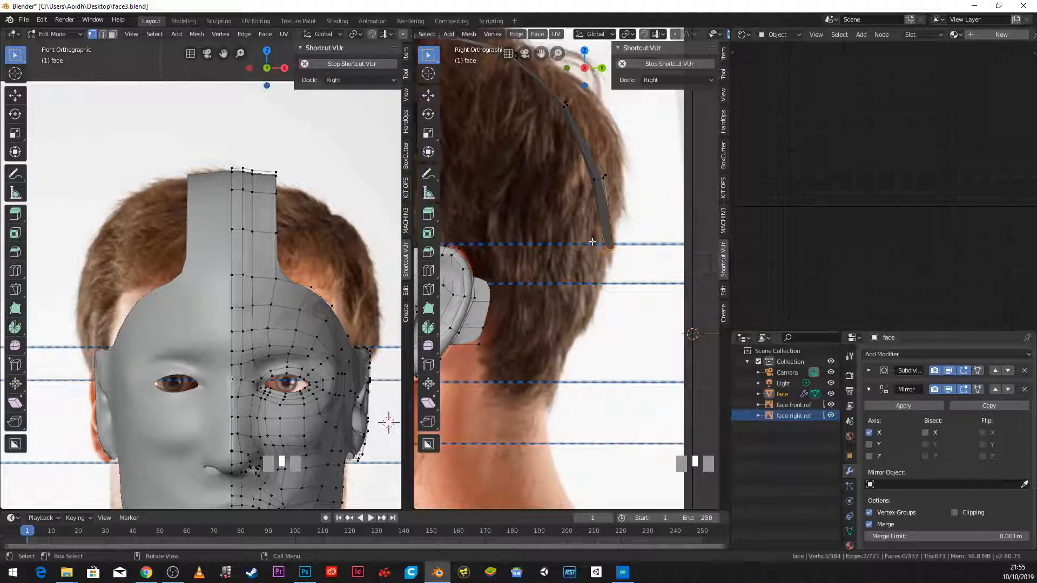
pyautogui.press('e')
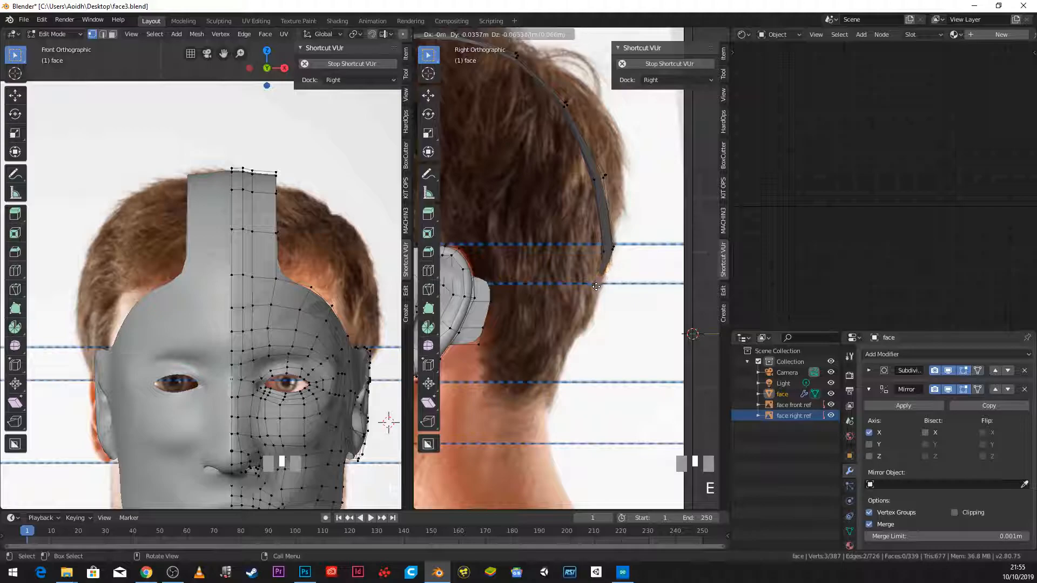
pyautogui.click(596, 287)
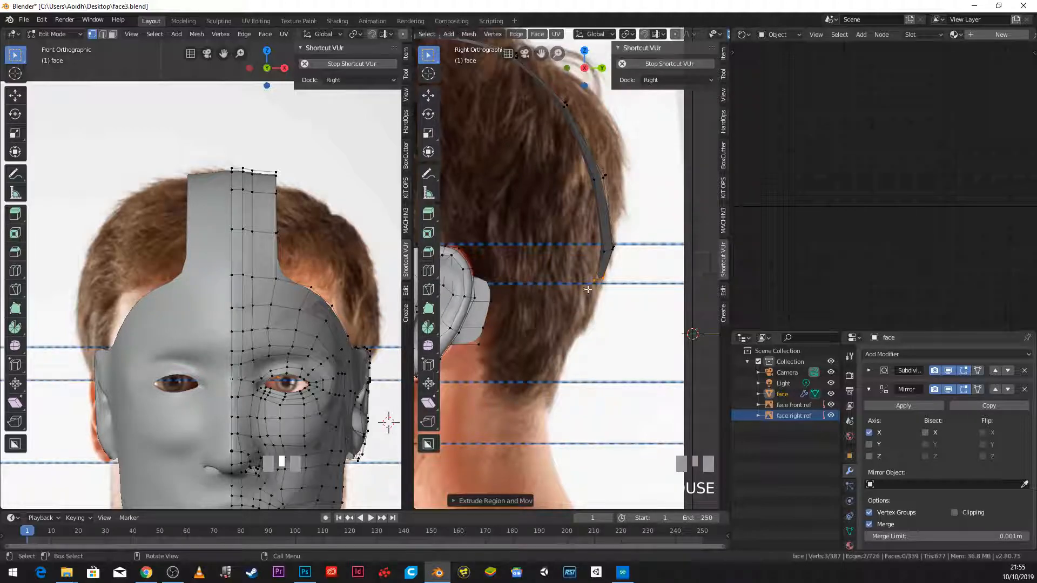
pyautogui.press('e')
pyautogui.click(499, 299)
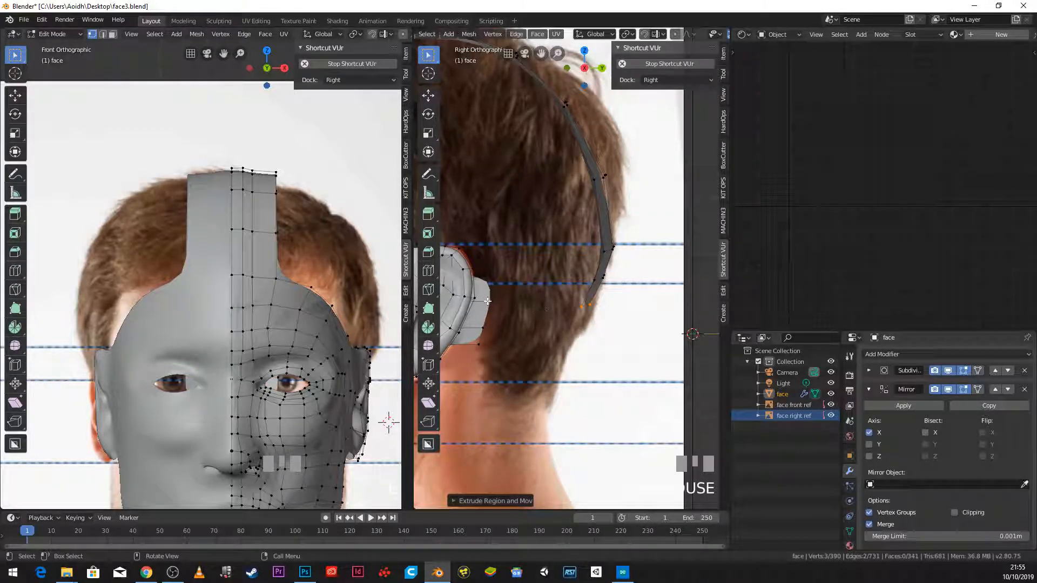
pyautogui.press('e')
pyautogui.click(567, 340)
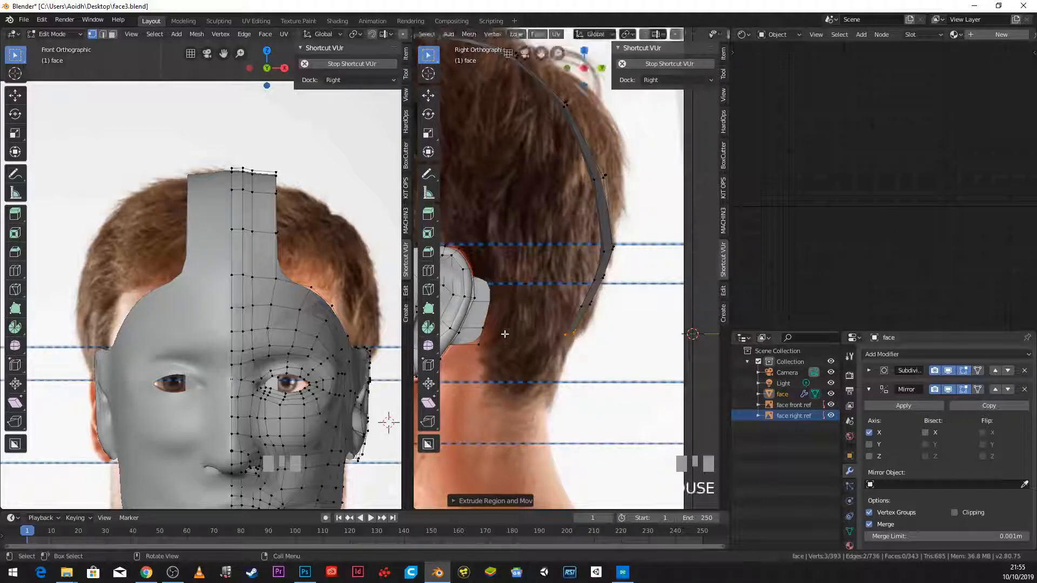
pyautogui.press('e')
pyautogui.click(561, 353)
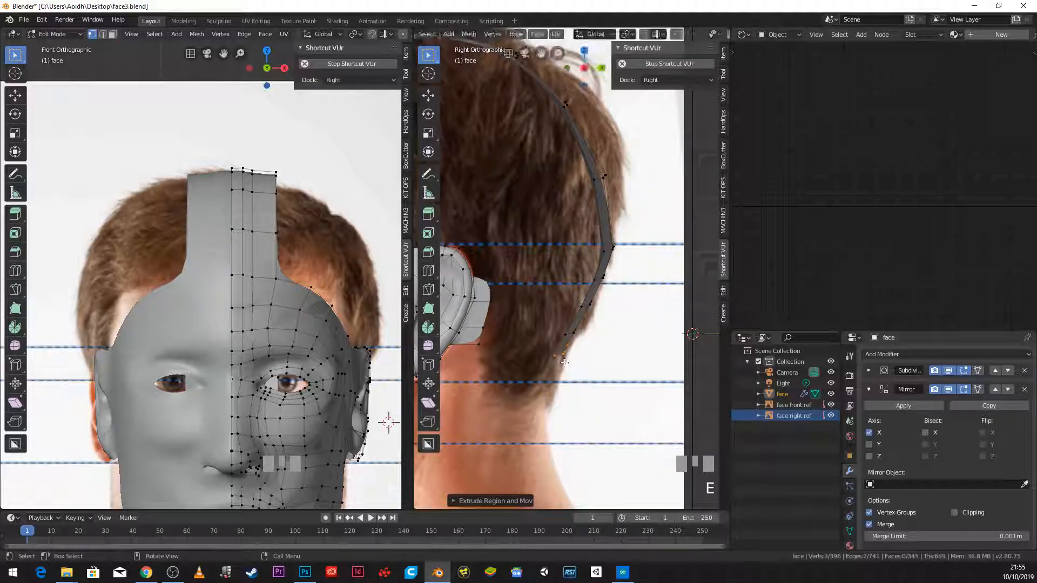
# Step: Continue extruding the strip's end row down the nape and out along the back of the neck in the side reference
pyautogui.scroll(-1, 545, 365)
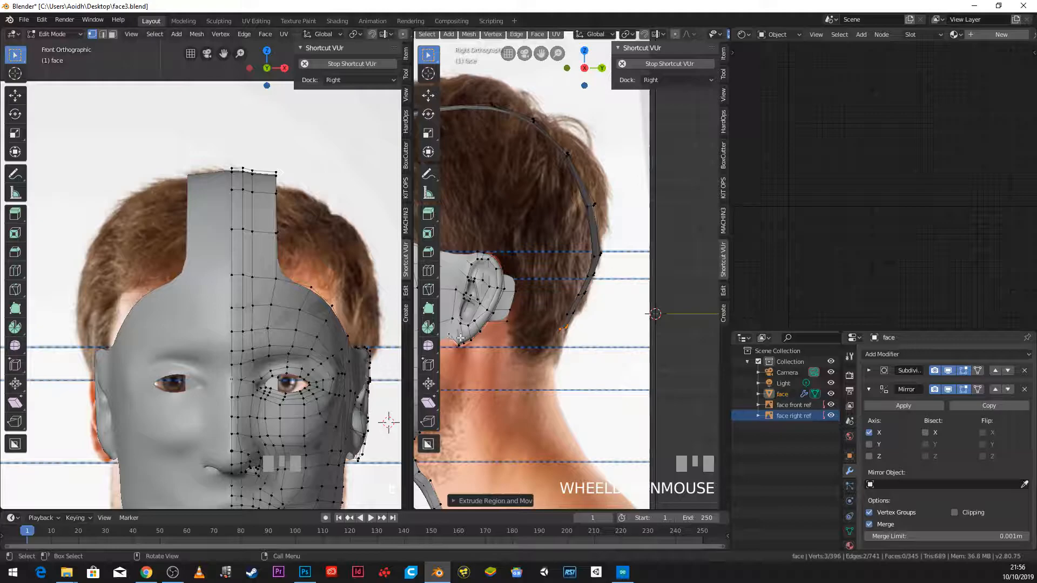
pyautogui.press('e')
pyautogui.click(554, 368)
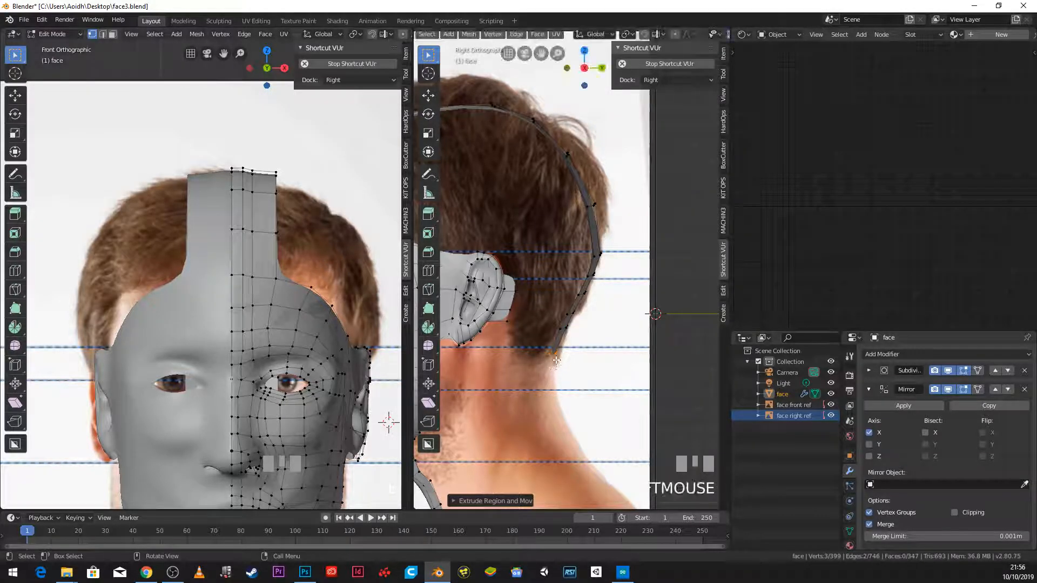
pyautogui.scroll(-3, 551, 367)
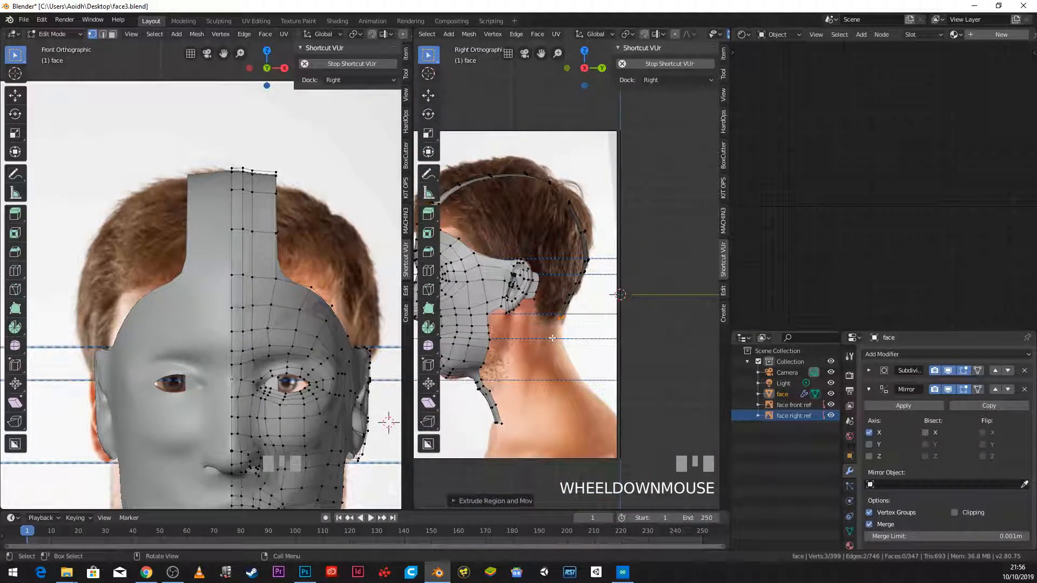
pyautogui.press('e')
pyautogui.click(551, 357)
pyautogui.press('e')
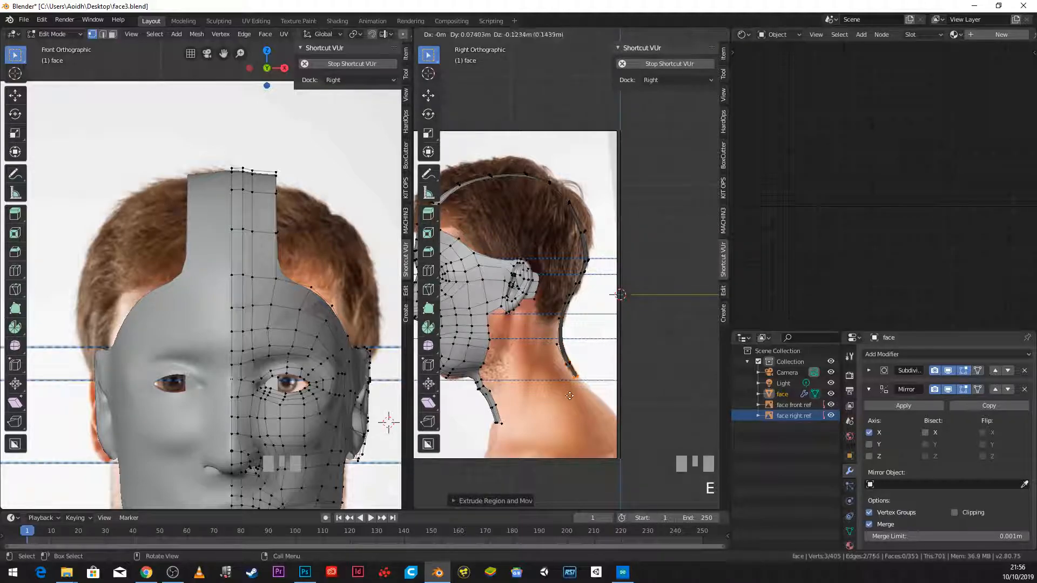
pyautogui.click(580, 406)
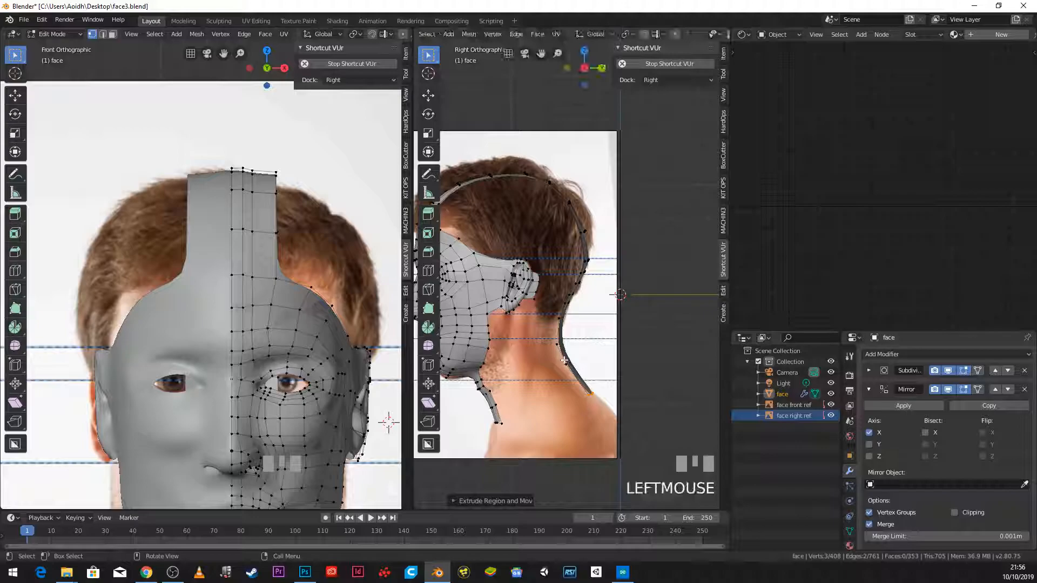
# Step: Inspect the strip's centre seam from behind and undo the extrusions down the back of the head and neck
pyautogui.scroll(2, 557, 392)
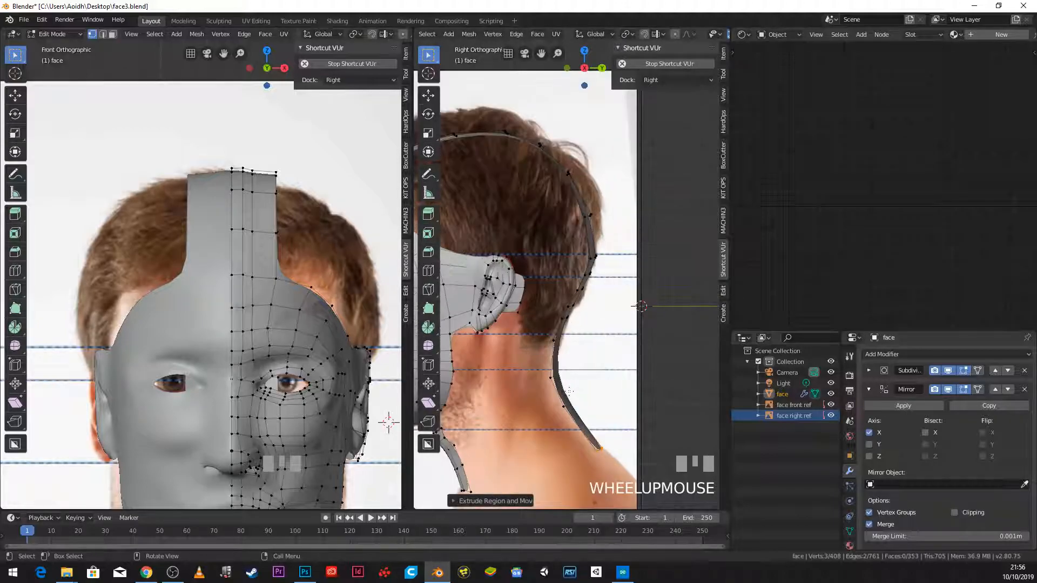
pyautogui.scroll(-2, 556, 349)
pyautogui.moveTo(556, 349); pyautogui.dragTo(543, 332, button='middle')
pyautogui.scroll(2, 536, 382)
pyautogui.scroll(2, 614, 313)
pyautogui.hotkey('ctrl', 'z')
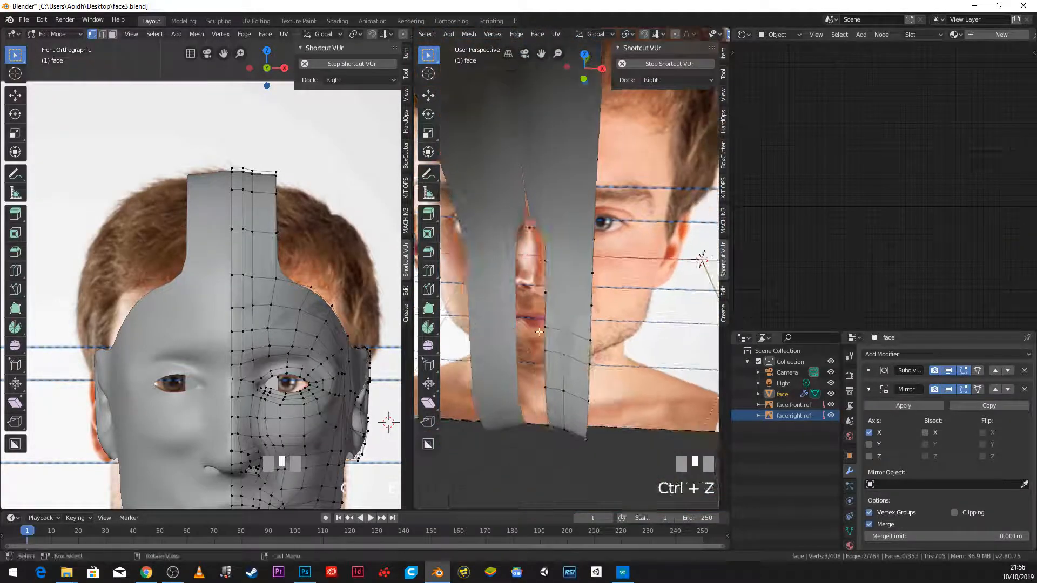
pyautogui.hotkey('ctrl', 'z')
pyautogui.hotkey('ctrl', 'z')
pyautogui.hotkey('ctrl', 'z')
pyautogui.hotkey('ctrl', 'z')
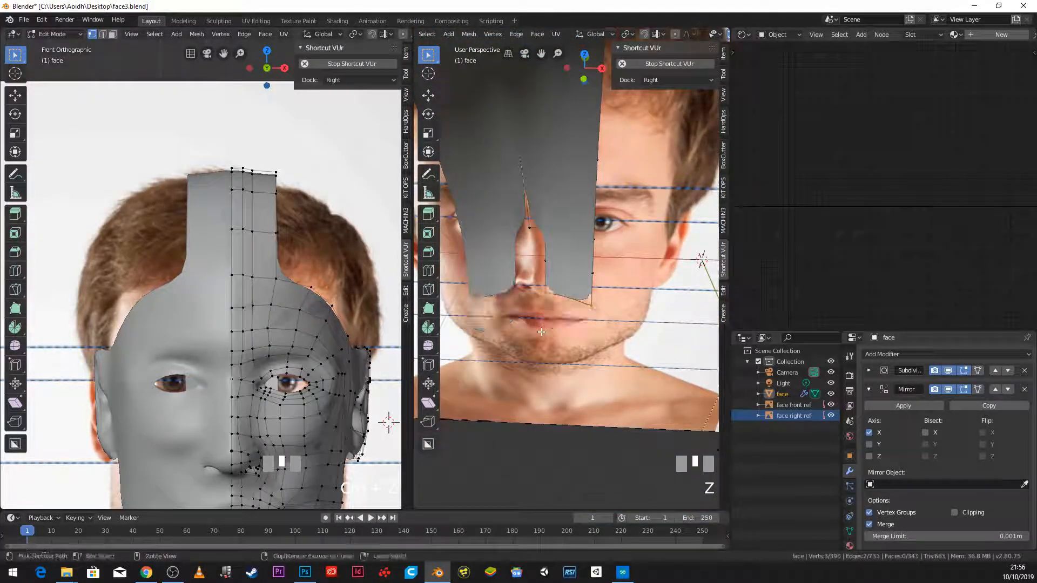
# Step: Add the centre-line vertex to the selected last row of the strip and enable Clipping on the Mirror modifier
pyautogui.keyDown('shift'); pyautogui.click(529, 229); pyautogui.keyUp('shift')
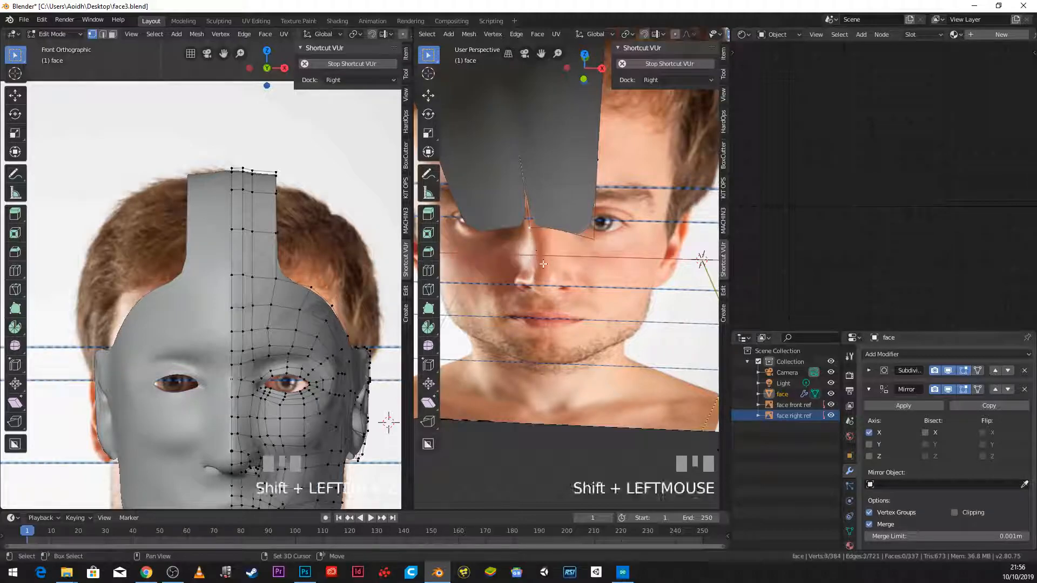
pyautogui.click(954, 511)
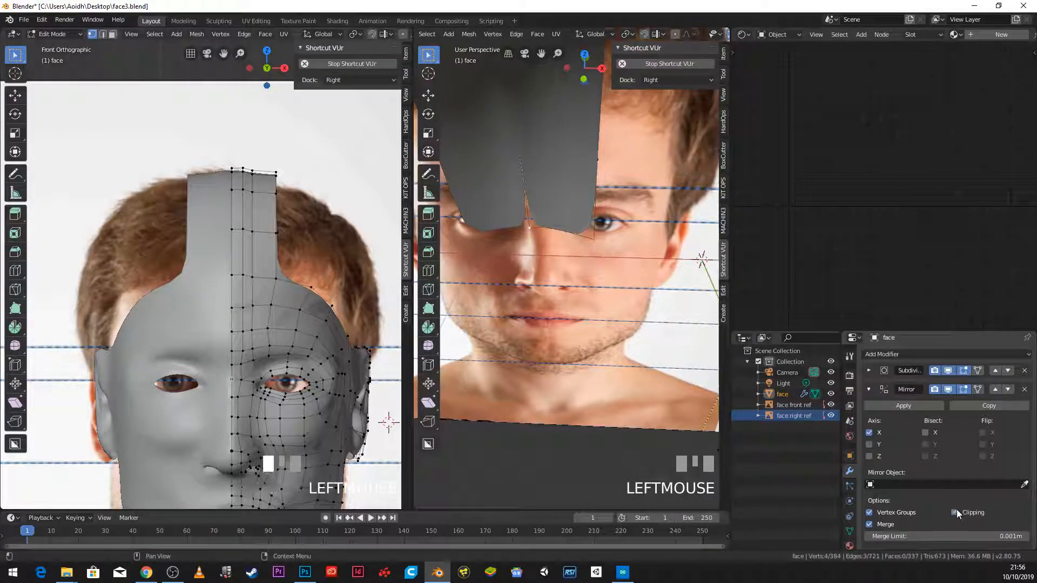
# Step: Extrude the four-vertex end row in segments down the back of the head to the nape, following the side photo
pyautogui.press('KP_3')
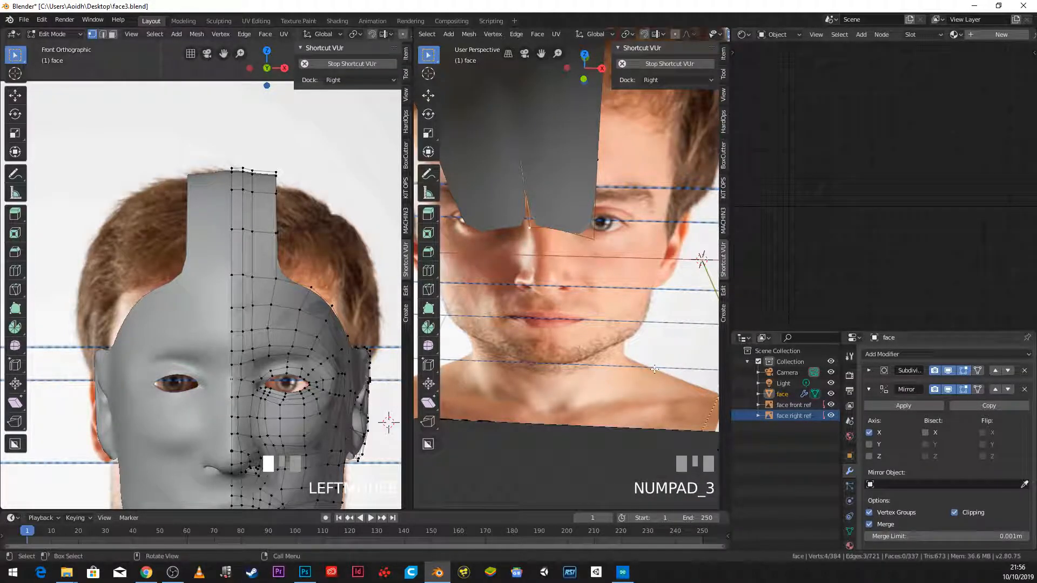
pyautogui.press('KP_3')
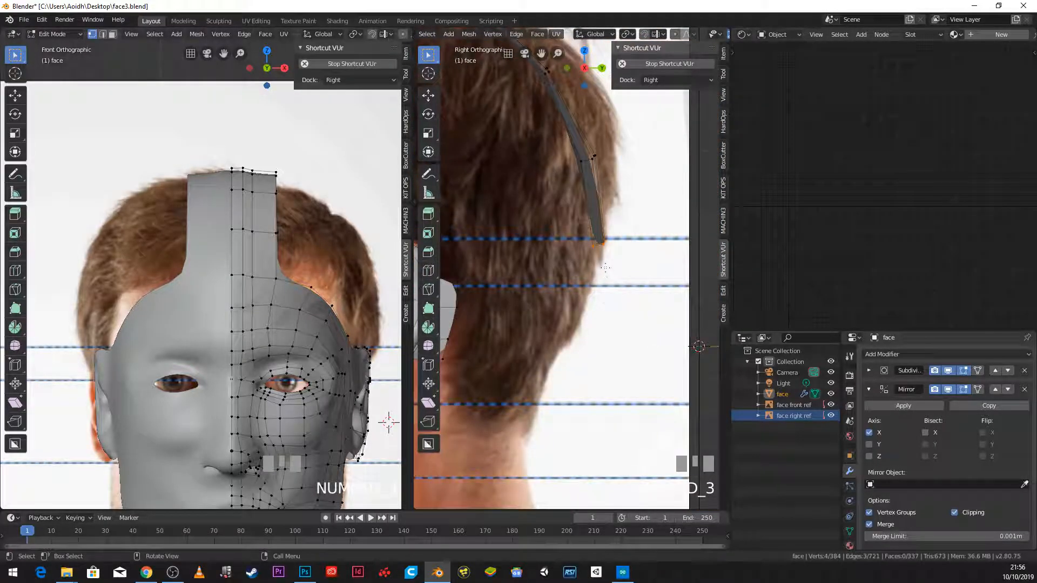
pyautogui.press('e')
pyautogui.click(592, 312)
pyautogui.press('e')
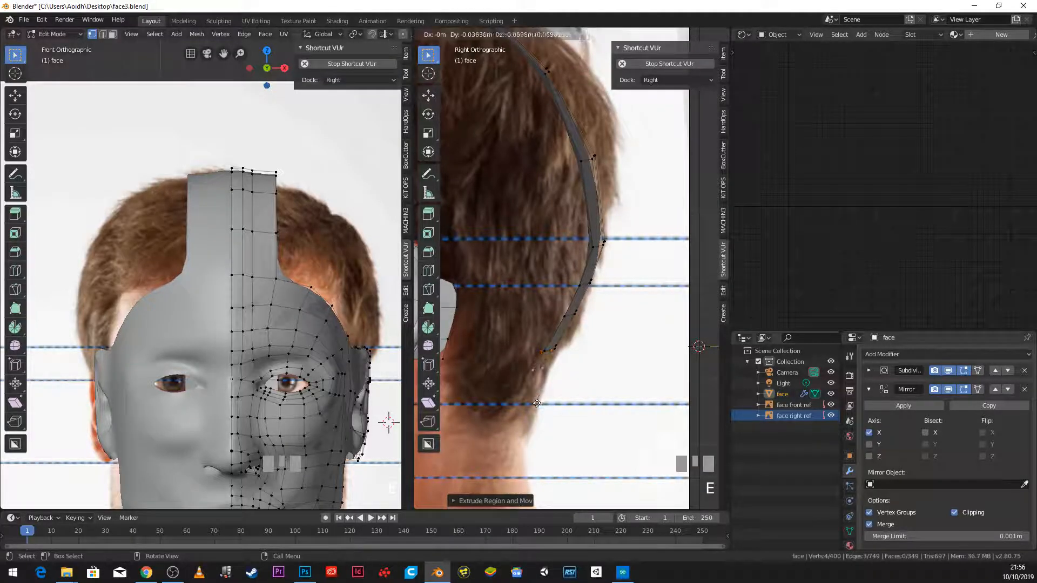
pyautogui.scroll(-3, 537, 403)
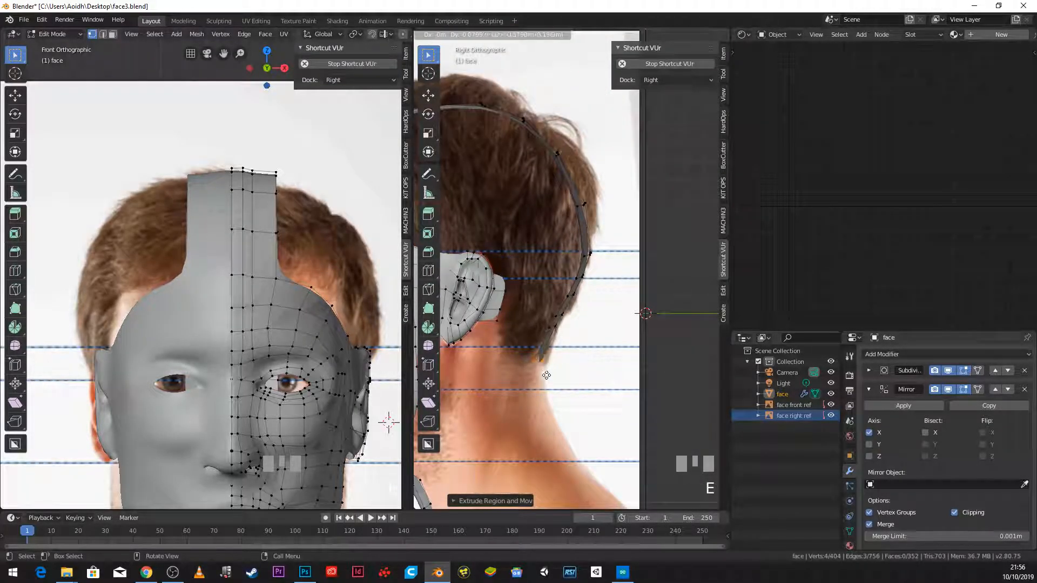
pyautogui.scroll(-2, 548, 371)
pyautogui.click(551, 372)
# Step: Extrude the strip's end row further along the back of the neck and out to the upper back in the photo
pyautogui.press('e')
pyautogui.click(562, 396)
pyautogui.press('e')
pyautogui.click(578, 418)
pyautogui.press('e')
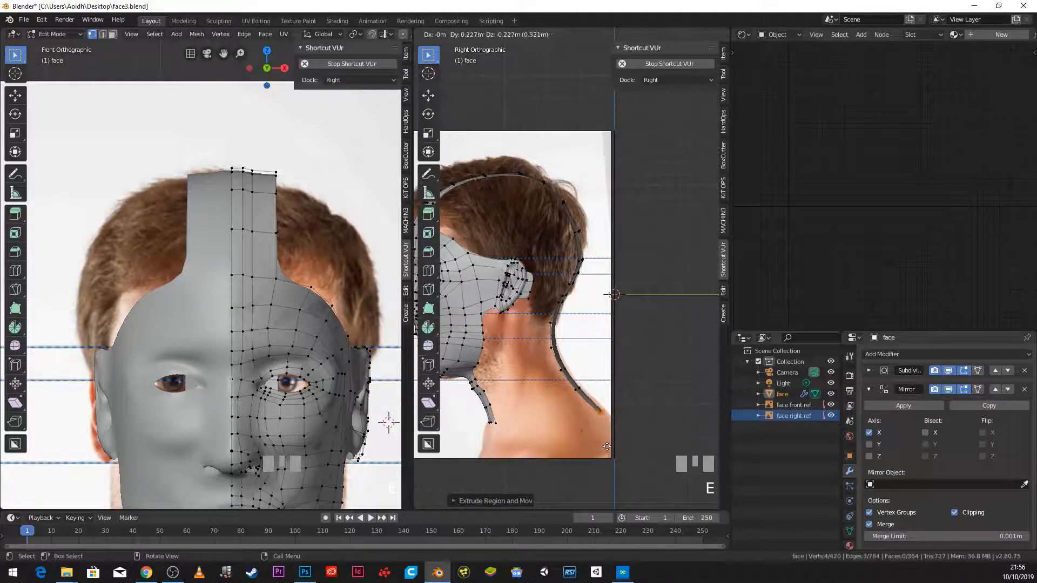
pyautogui.click(607, 447)
# Step: Select the open edge behind the ear and extrude it backward in segments toward the strip at the back of the head
pyautogui.scroll(-2, 594, 411)
pyautogui.moveTo(540, 281)
pyautogui.keyDown('shift'); pyautogui.mouseDown(button='middle')
pyautogui.moveTo(543, 340)
pyautogui.moveTo(556, 269)
pyautogui.mouseUp(button='middle'); pyautogui.keyUp('shift')
pyautogui.scroll(4, 543, 341)
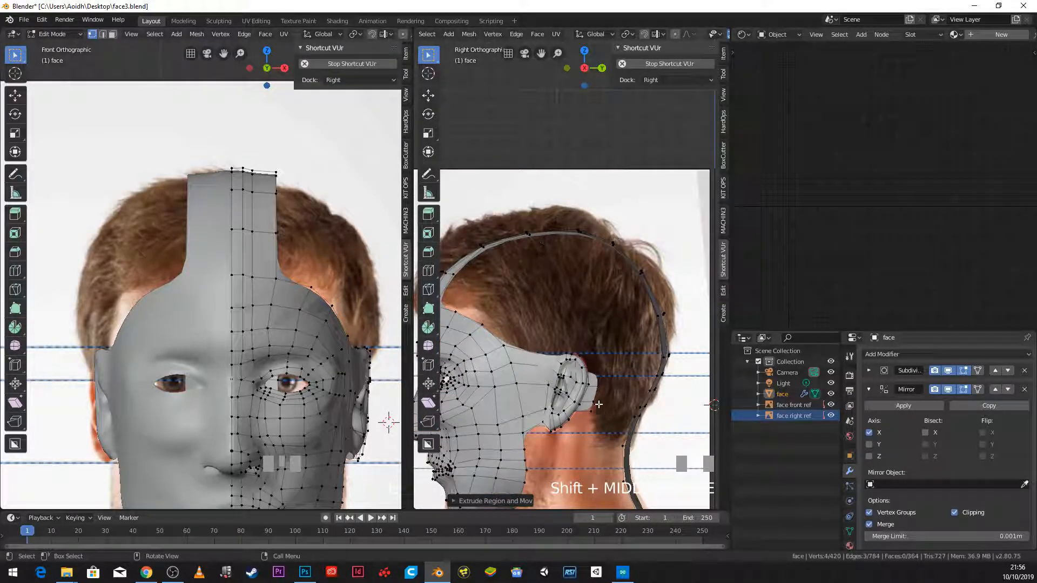
pyautogui.scroll(3, 630, 362)
pyautogui.keyDown('shift'); pyautogui.moveTo(633, 480); pyautogui.dragTo(602, 366, button='middle'); pyautogui.keyUp('shift')
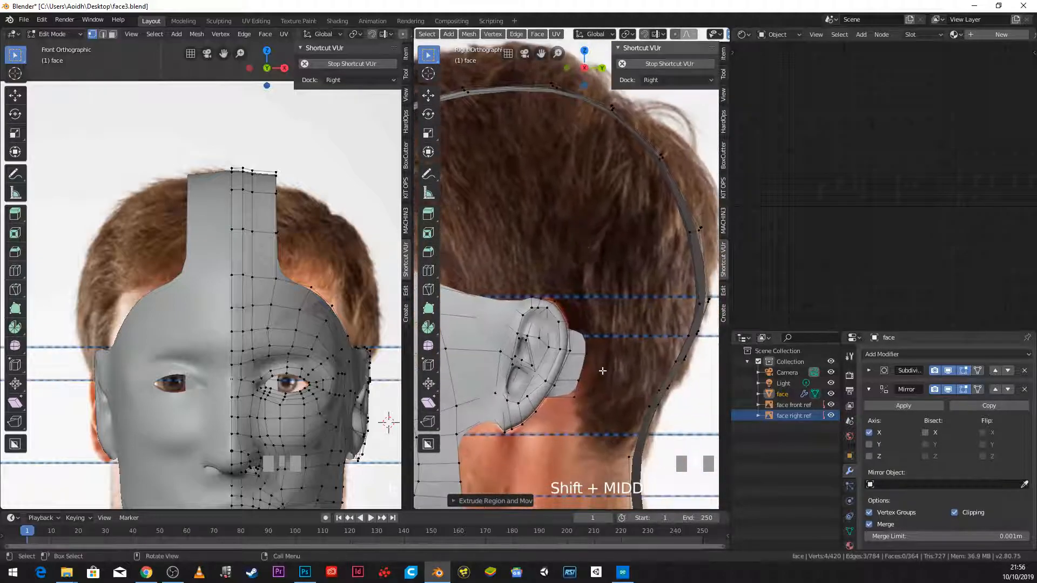
pyautogui.keyDown('alt'); pyautogui.click(585, 360); pyautogui.keyUp('alt')
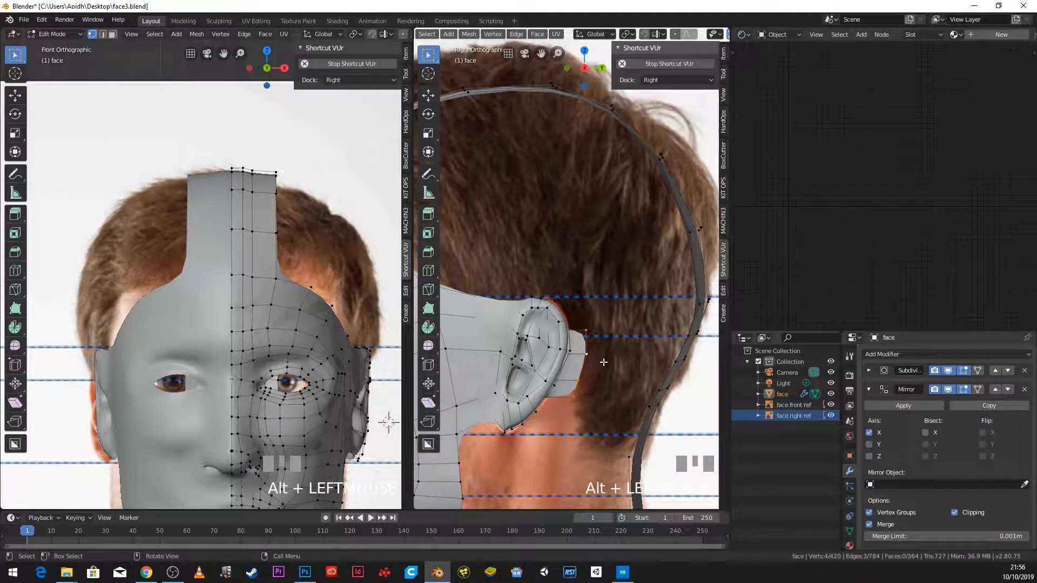
pyautogui.press('e')
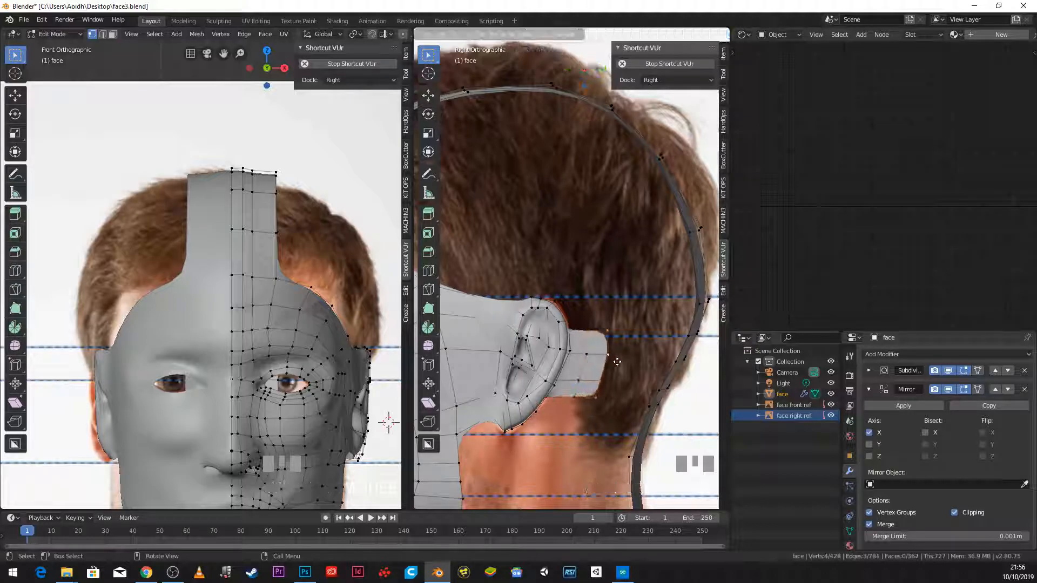
pyautogui.click(621, 359)
pyautogui.press('e')
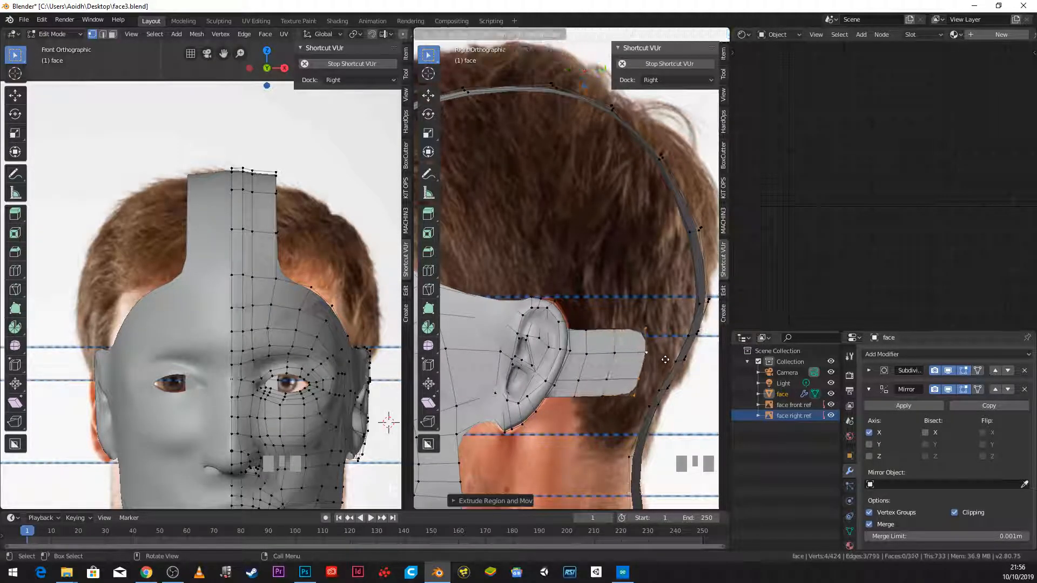
pyautogui.click(671, 361)
# Step: Switch the front view to wireframe shading and frame the whole head around the newly extruded vertices
pyautogui.scroll(-2, 331, 373)
pyautogui.keyDown('shift'); pyautogui.moveTo(331, 373); pyautogui.dragTo(272, 192, button='middle'); pyautogui.keyUp('shift')
pyautogui.scroll(4, 280, 262)
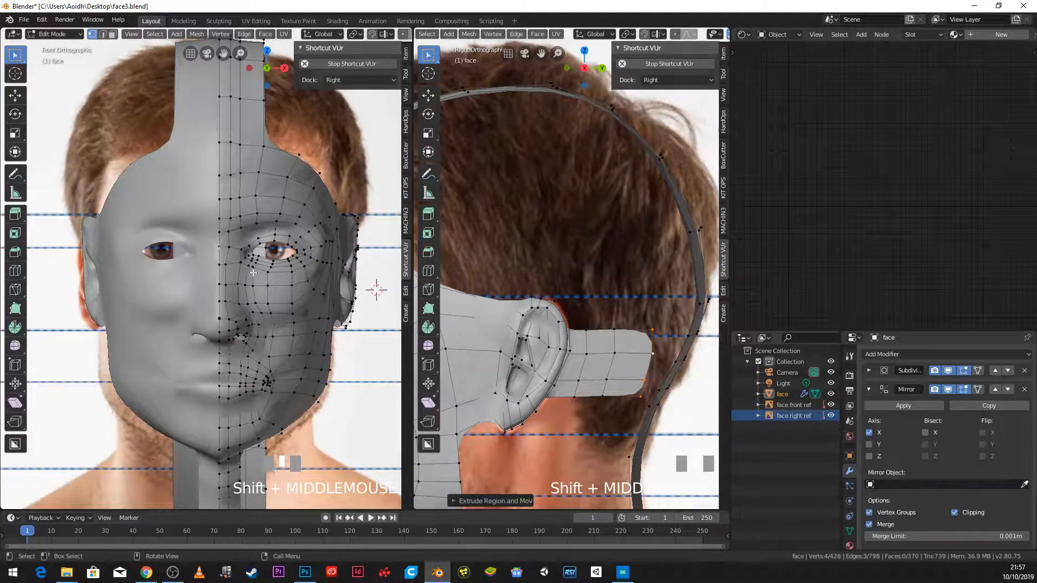
pyautogui.press('z')
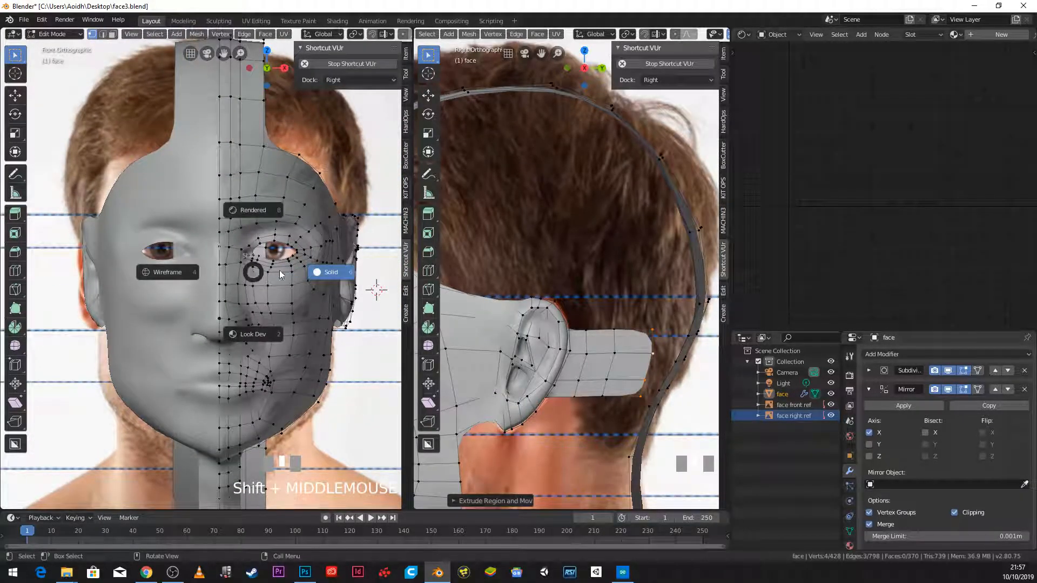
pyautogui.click(174, 273)
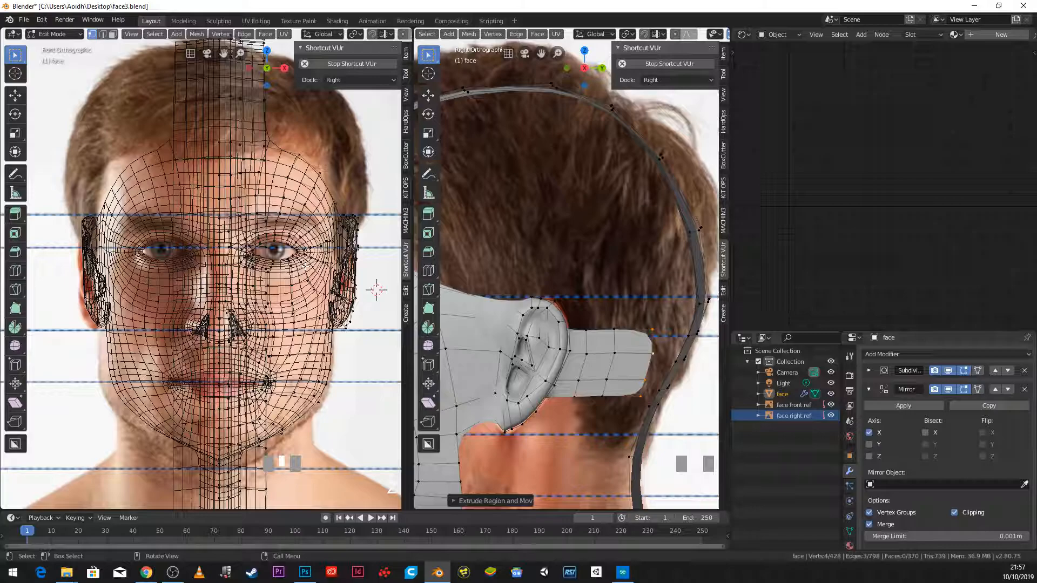
pyautogui.press('KP_Decimal')
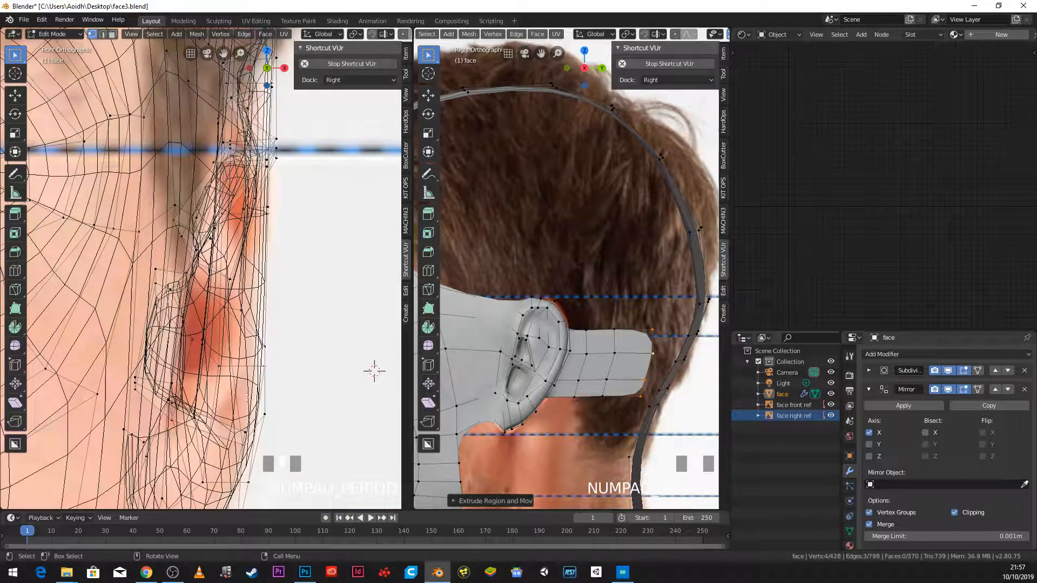
pyautogui.scroll(-5, 226, 308)
pyautogui.keyDown('shift'); pyautogui.moveTo(229, 283); pyautogui.dragTo(335, 308, button='middle'); pyautogui.keyUp('shift')
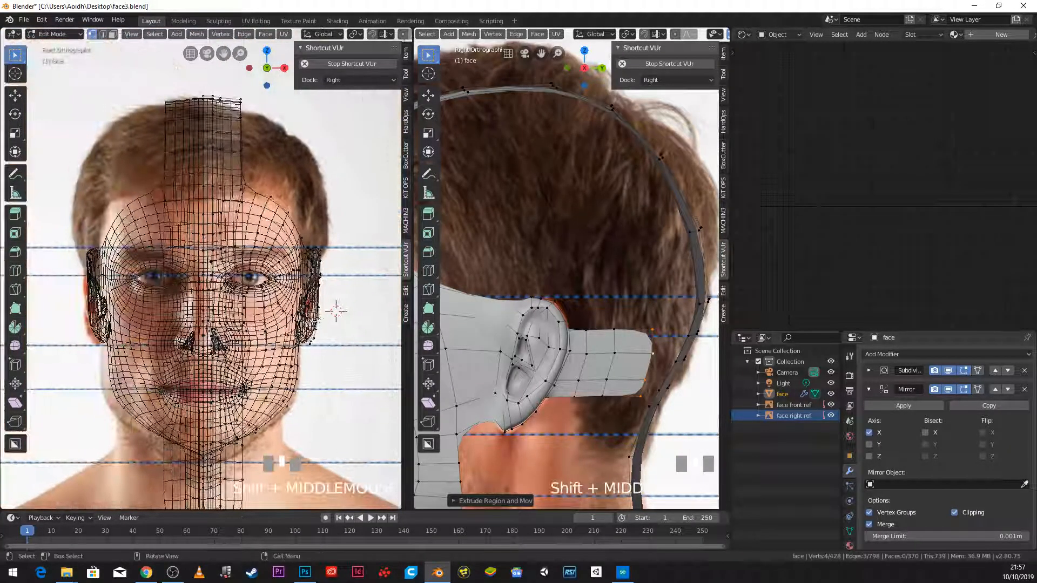
# Step: In the front view, move the end row of the strip behind the ear and the row before it inward along X
pyautogui.press('g')
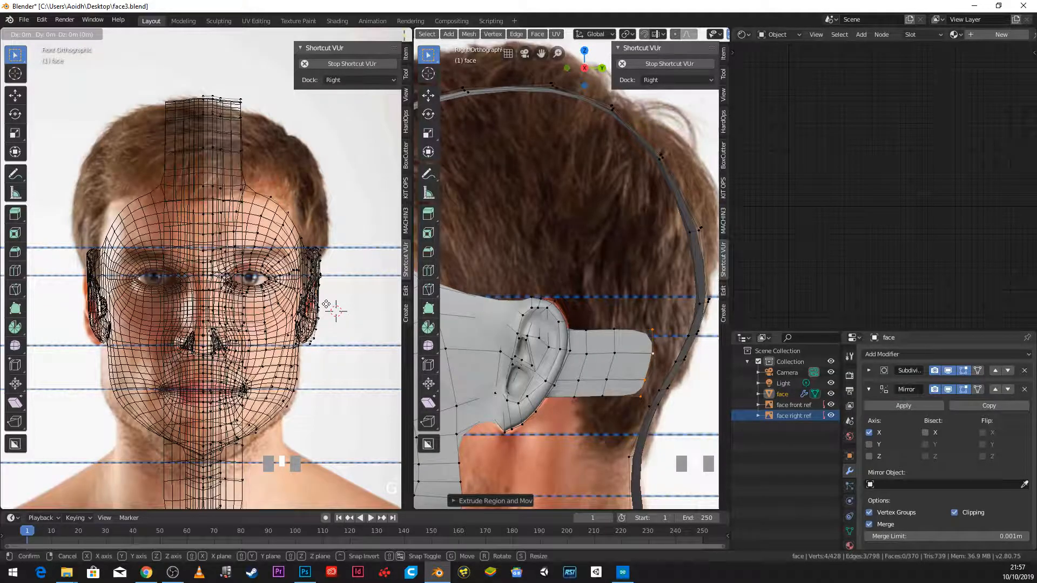
pyautogui.press('x')
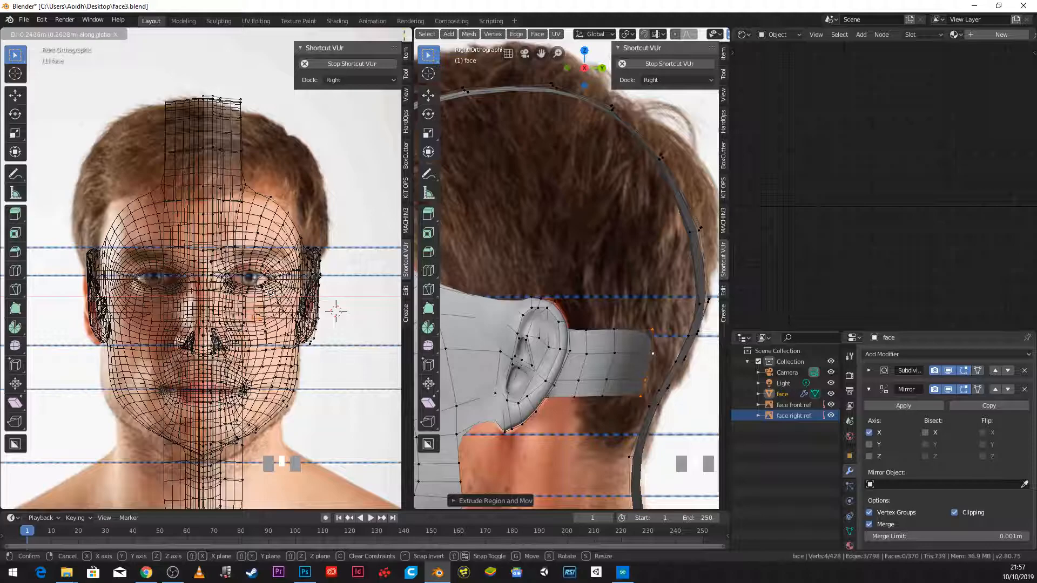
pyautogui.click(266, 292)
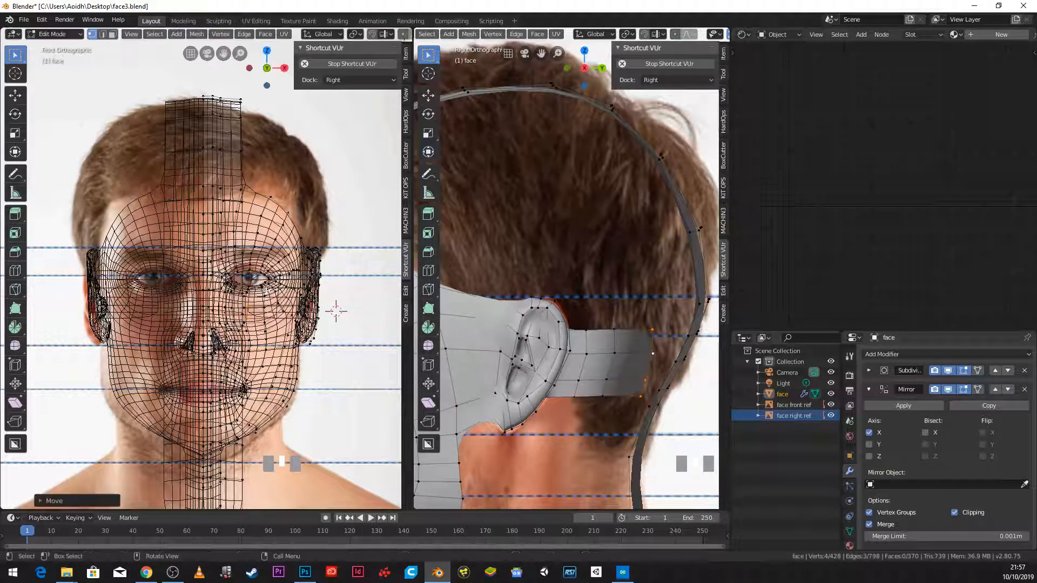
pyautogui.keyDown('alt'); pyautogui.click(614, 357); pyautogui.keyUp('alt')
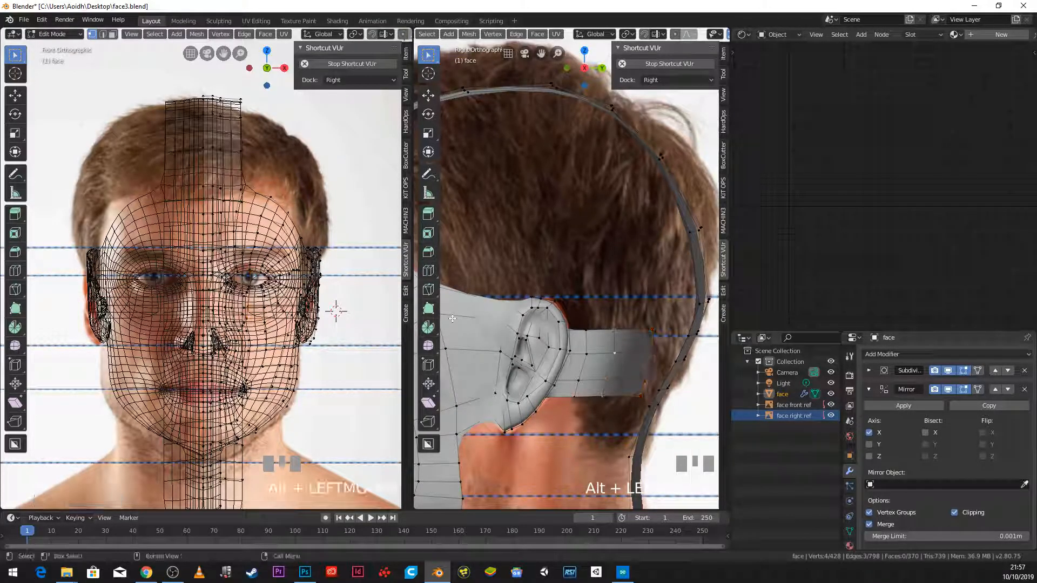
pyautogui.press('g')
pyautogui.press('x')
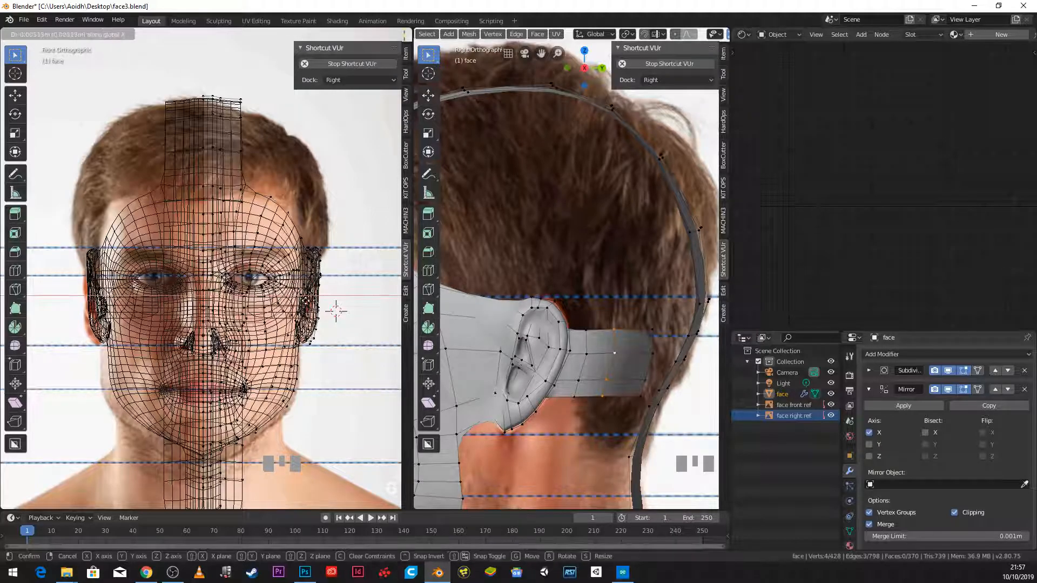
pyautogui.click(335, 311)
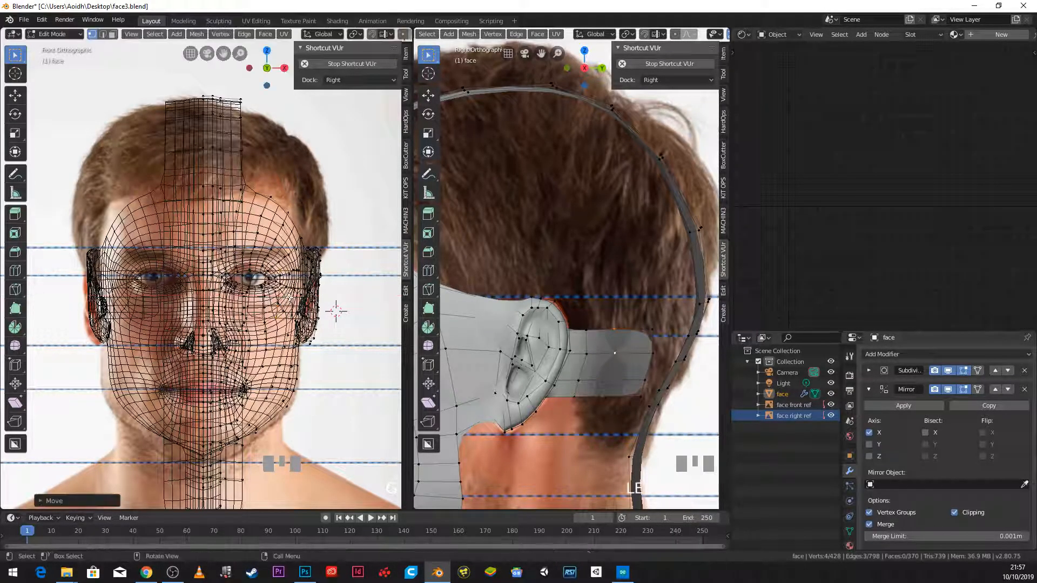
# Step: Readjust the strip's last two vertex rows along X so it curves around the head toward the back strip
pyautogui.scroll(-3, 281, 293)
pyautogui.moveTo(607, 302); pyautogui.dragTo(588, 391, button='middle')
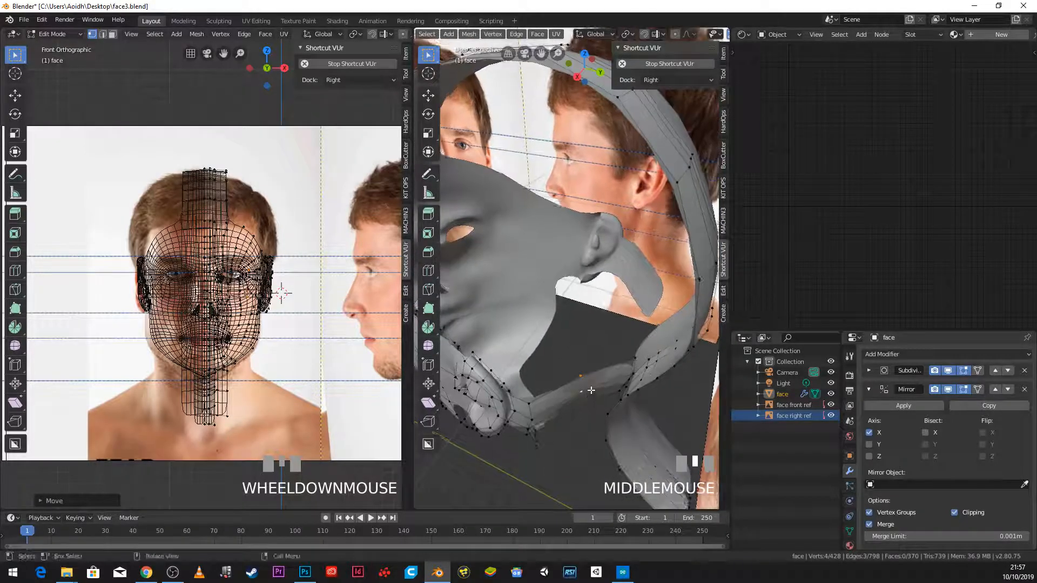
pyautogui.press('g')
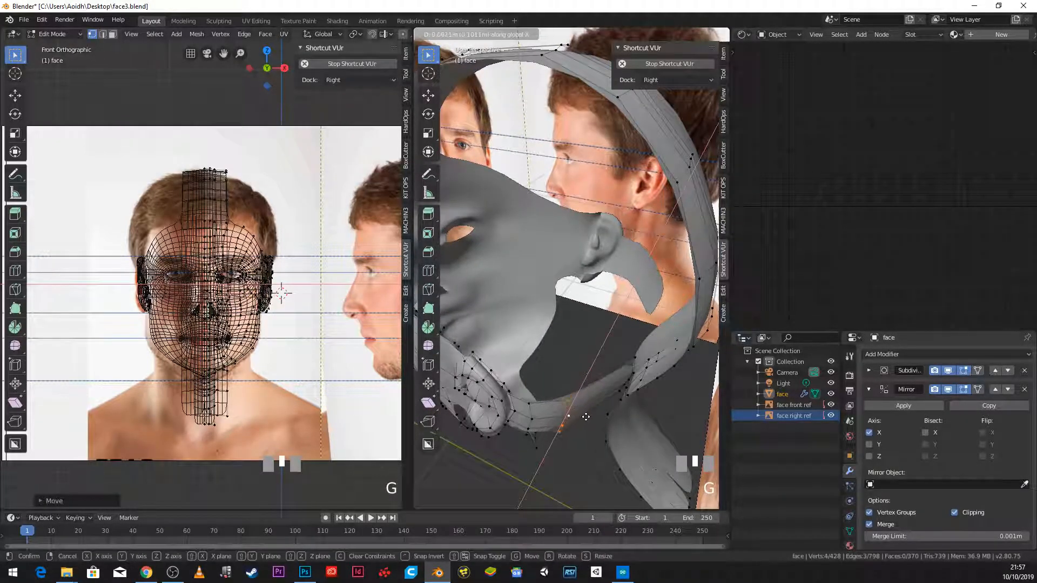
pyautogui.click(593, 390)
pyautogui.moveTo(592, 390); pyautogui.dragTo(609, 374, button='middle')
pyautogui.keyDown('alt'); pyautogui.click(614, 374); pyautogui.keyUp('alt')
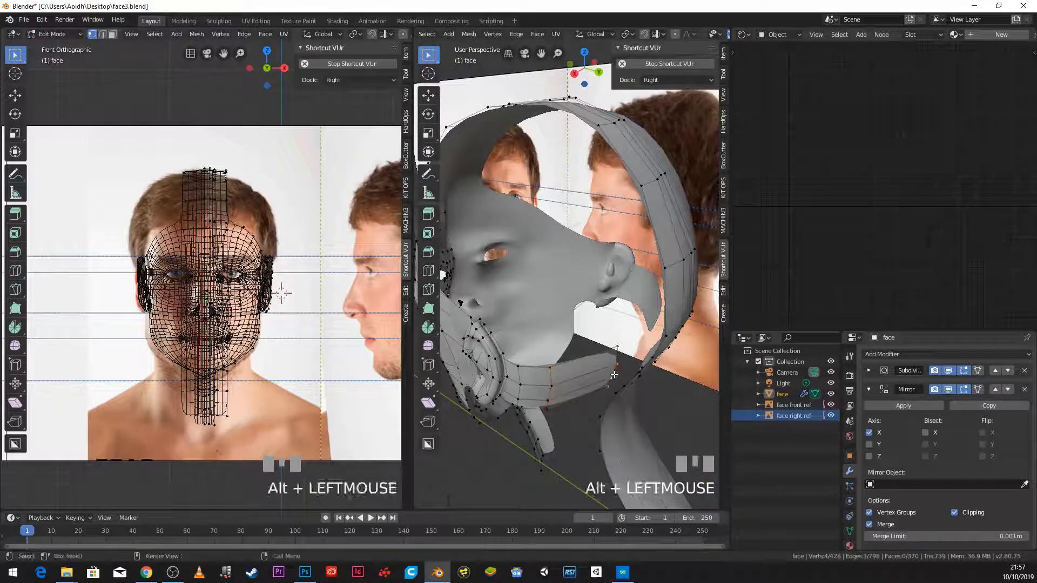
pyautogui.press('g')
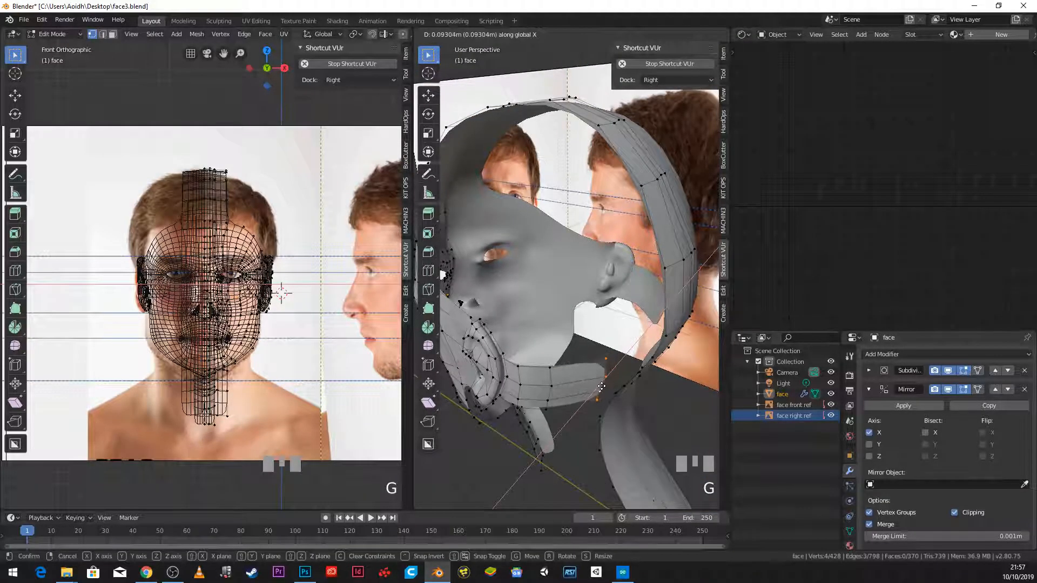
pyautogui.click(607, 373)
# Step: Bridge the ear strip's end row to the facing edges of the strip at the back of the head
pyautogui.moveTo(607, 373); pyautogui.dragTo(646, 380, button='middle')
pyautogui.keyDown('shift'); pyautogui.click(647, 380); pyautogui.keyUp('shift')
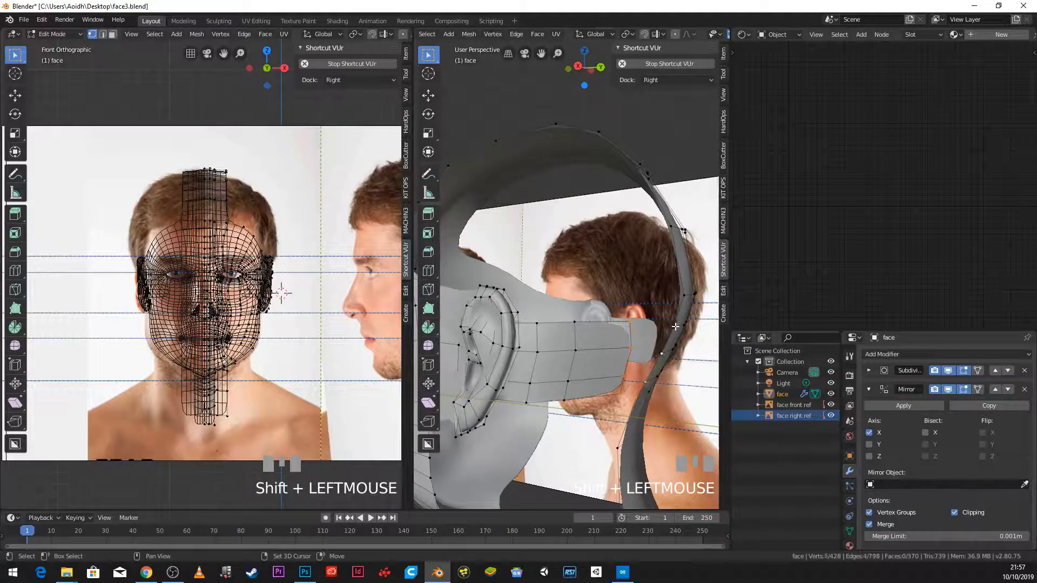
pyautogui.click(517, 33)
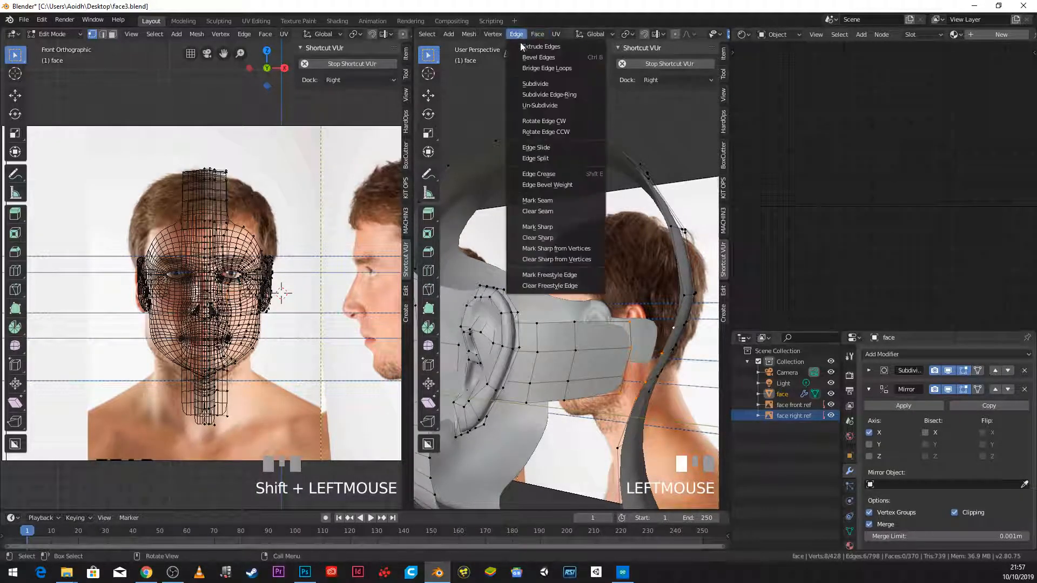
pyautogui.click(535, 68)
# Step: Move the row beside the bridge along Y and X, and shift the row before it along Y to round the strip
pyautogui.scroll(-2, 573, 214)
pyautogui.moveTo(574, 214); pyautogui.dragTo(612, 333, button='middle')
pyautogui.keyDown('alt'); pyautogui.click(618, 331); pyautogui.keyUp('alt')
pyautogui.press('g')
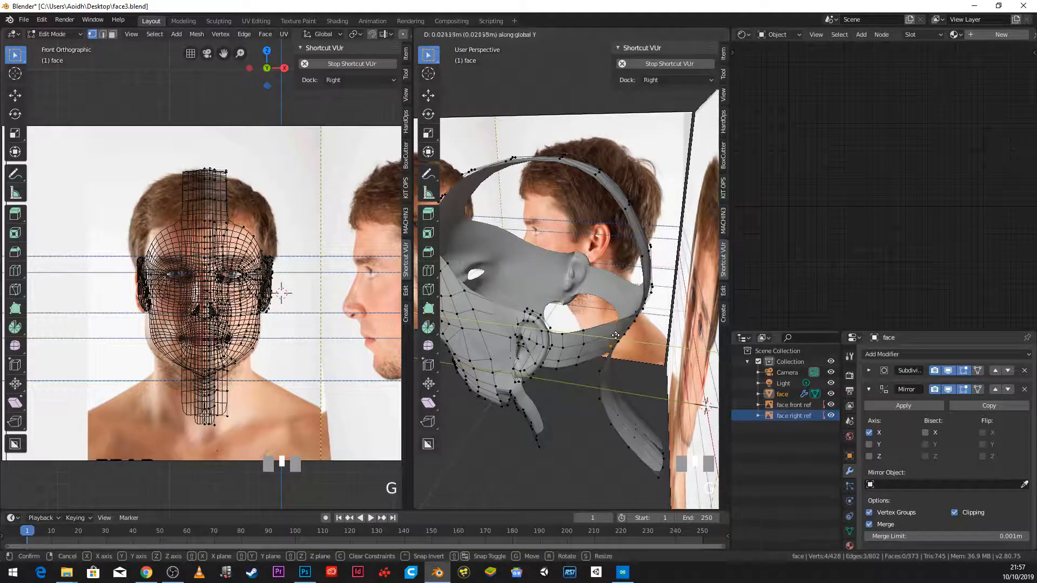
pyautogui.click(616, 336)
pyautogui.press('g')
pyautogui.press('x')
pyautogui.click(608, 339)
pyautogui.keyDown('alt'); pyautogui.click(582, 353); pyautogui.keyUp('alt')
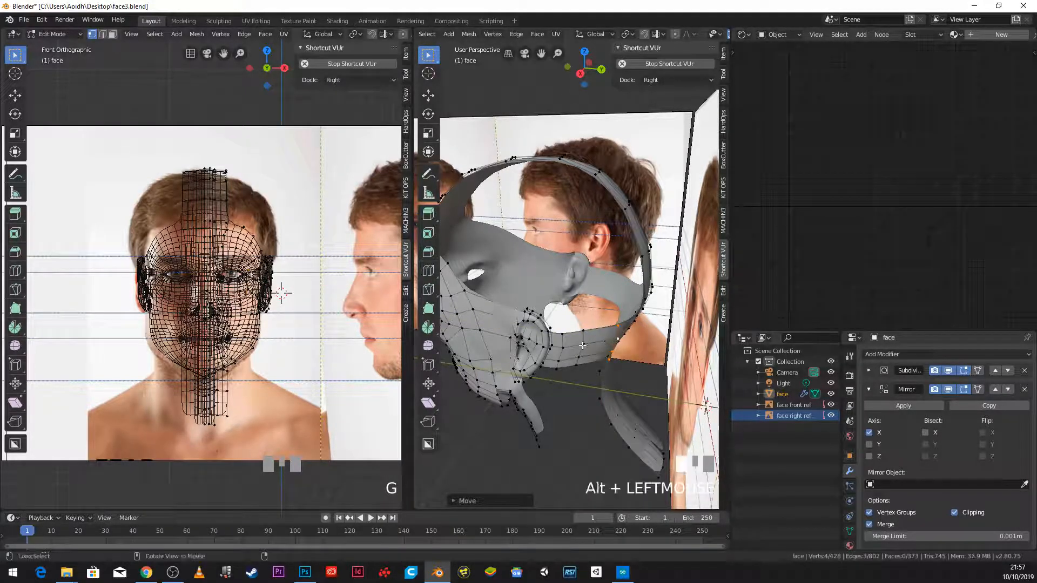
pyautogui.press('g')
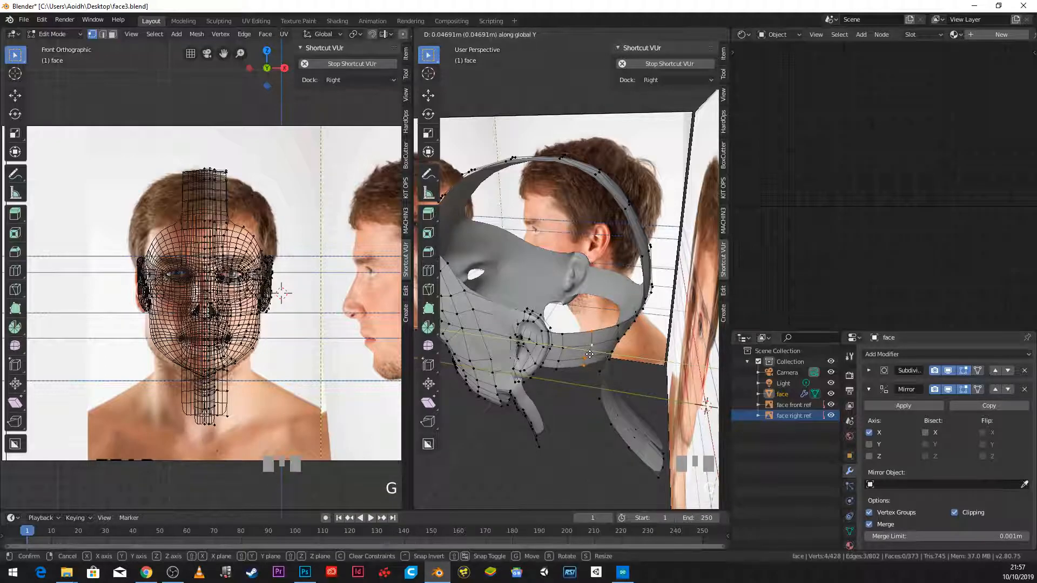
pyautogui.click(583, 349)
# Step: In the right side view, rotate and move the ear strip's row nearest the bridge to even out its spacing
pyautogui.scroll(-3, 583, 348)
pyautogui.moveTo(583, 348); pyautogui.dragTo(598, 302, button='middle')
pyautogui.scroll(-2, 598, 301)
pyautogui.press('KP_3')
pyautogui.scroll(3, 581, 279)
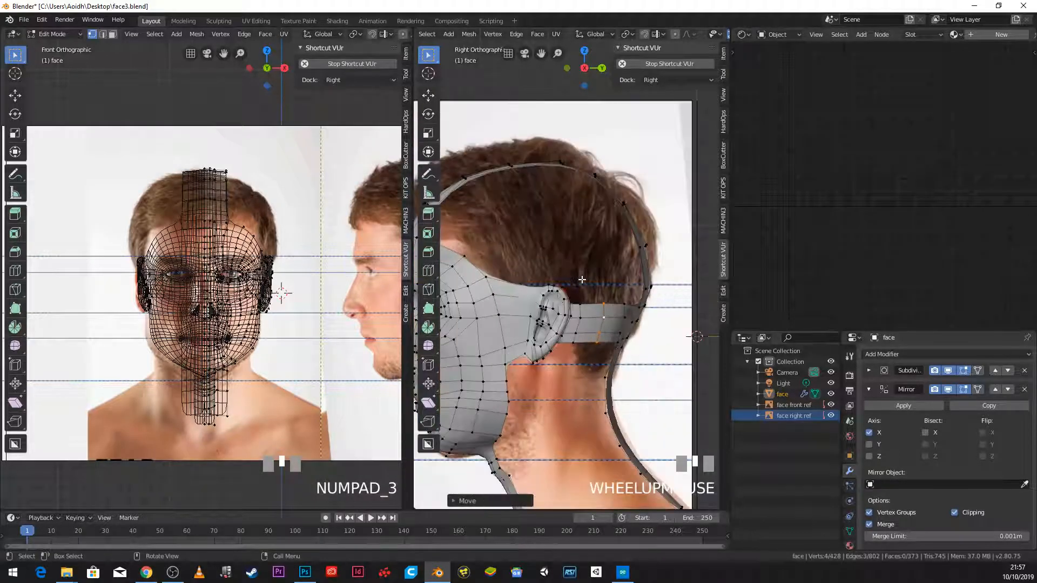
pyautogui.scroll(2, 620, 329)
pyautogui.keyDown('shift'); pyautogui.moveTo(621, 328); pyautogui.dragTo(626, 355, button='middle'); pyautogui.keyUp('shift')
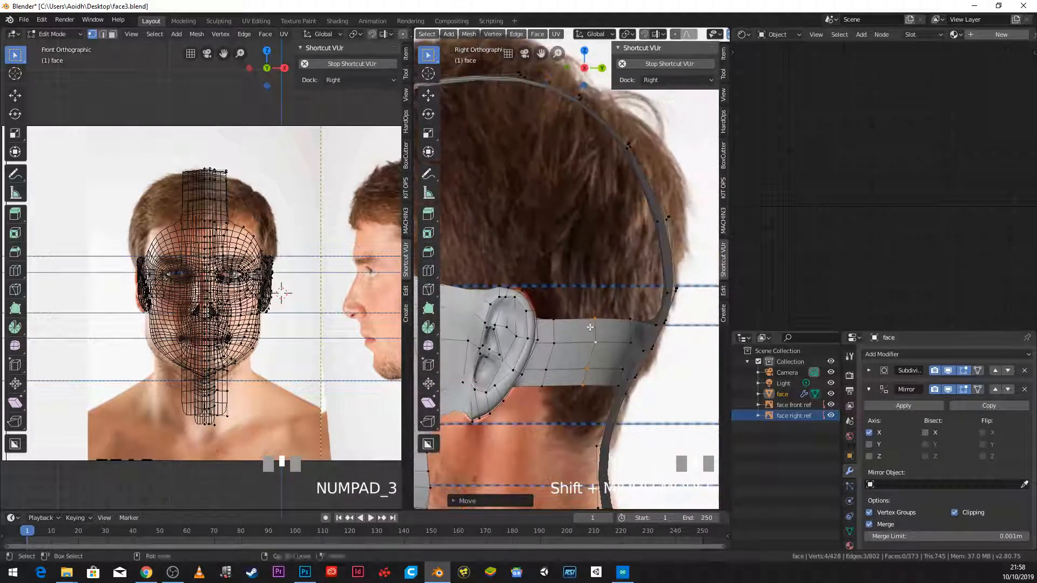
pyautogui.keyDown('alt'); pyautogui.click(626, 355); pyautogui.keyUp('alt')
pyautogui.press('r')
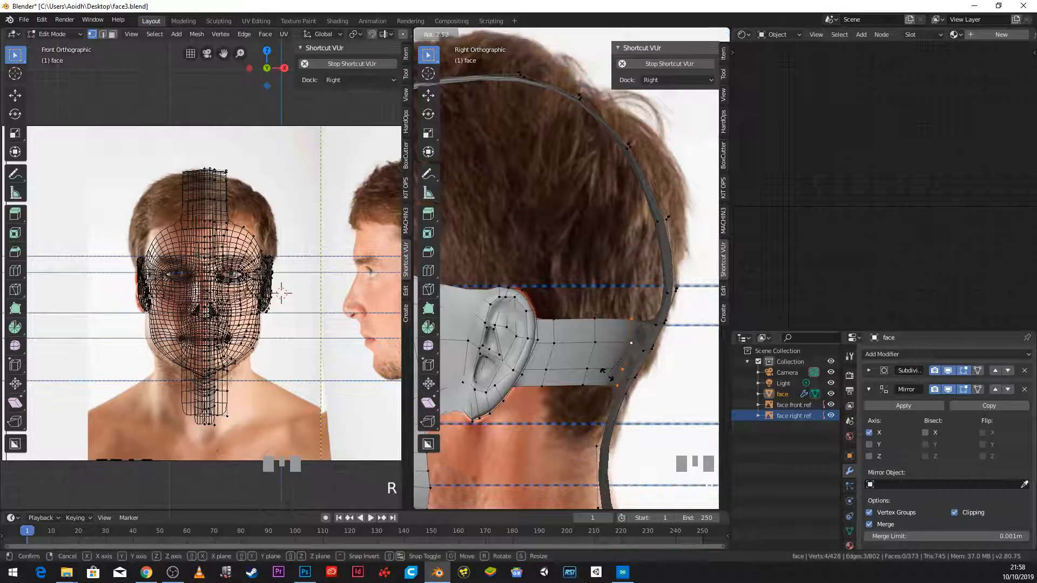
pyautogui.click(597, 372)
pyautogui.press('g')
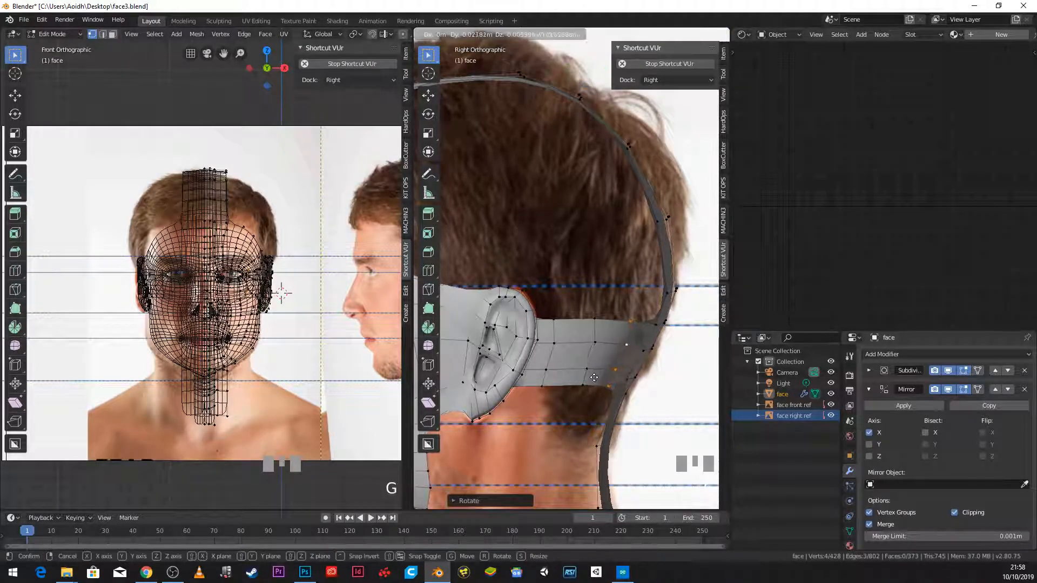
pyautogui.click(591, 377)
# Step: Rotate and move the neighbouring row closer to the ear so it follows the strip's slant
pyautogui.keyDown('alt'); pyautogui.click(590, 359); pyautogui.keyUp('alt')
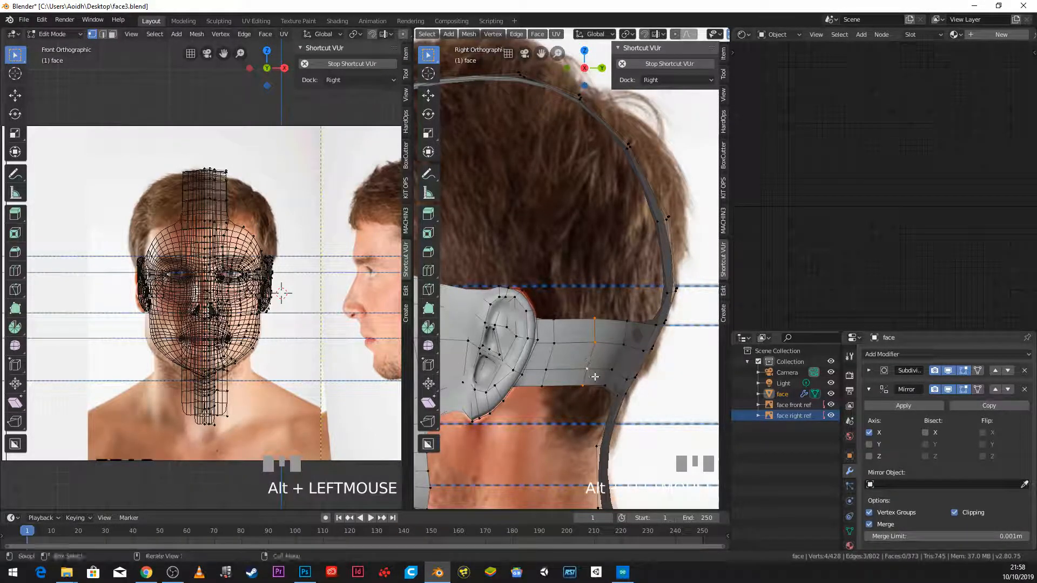
pyautogui.press('r')
pyautogui.click(586, 394)
pyautogui.press('g')
pyautogui.click(610, 366)
# Step: Extrude the vertex beside the earlobe five times into a curve running down and forward beneath the jaw in the side view
pyautogui.scroll(-2, 611, 367)
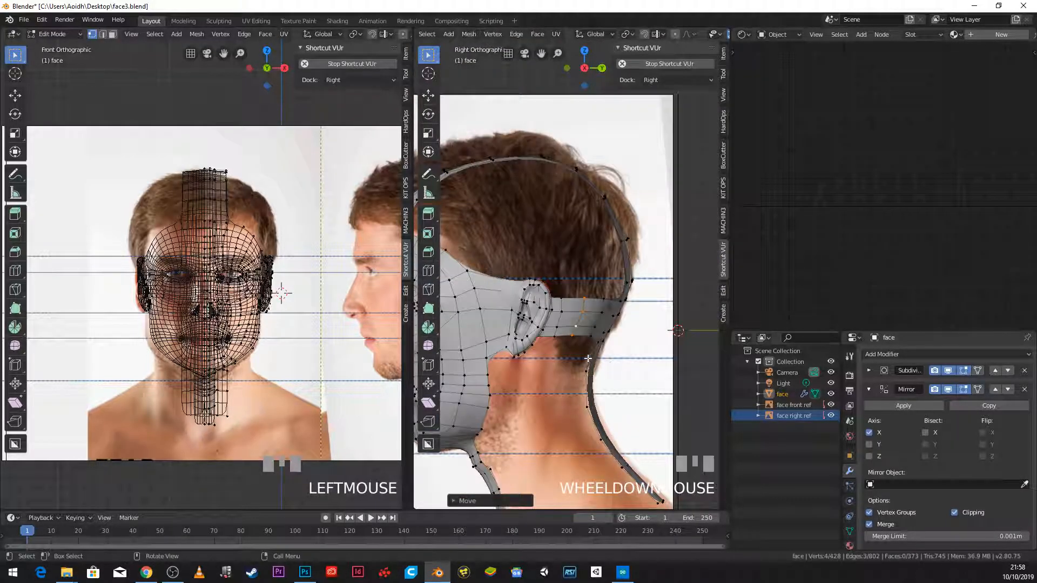
pyautogui.scroll(-5, 513, 281)
pyautogui.keyDown('shift'); pyautogui.moveTo(513, 281); pyautogui.dragTo(553, 174, button='middle'); pyautogui.keyUp('shift')
pyautogui.scroll(5, 540, 283)
pyautogui.scroll(3, 560, 266)
pyautogui.keyDown('shift'); pyautogui.moveTo(573, 367); pyautogui.dragTo(560, 266, button='middle'); pyautogui.keyUp('shift')
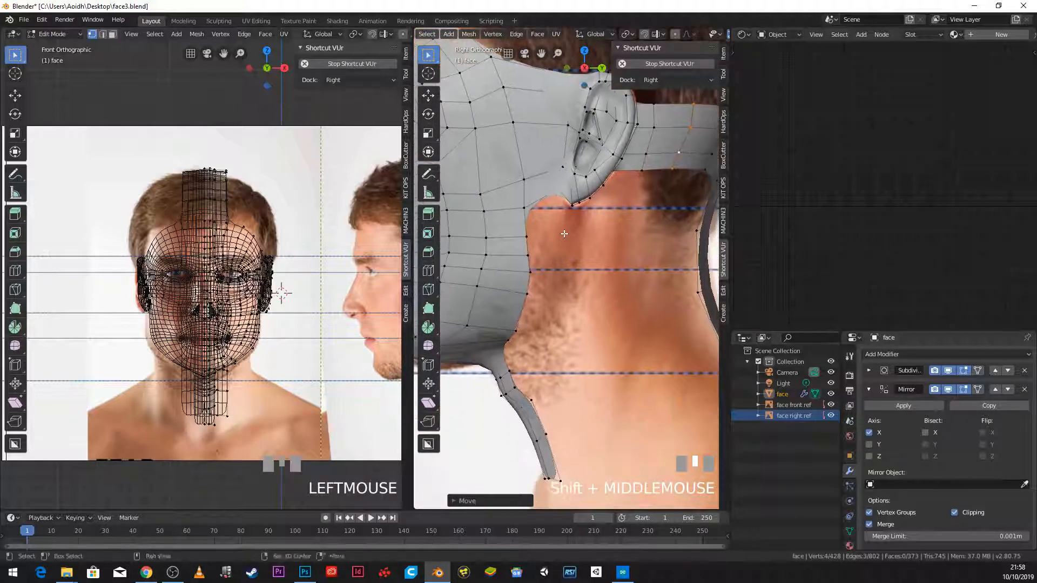
pyautogui.scroll(2, 559, 266)
pyautogui.click(555, 154)
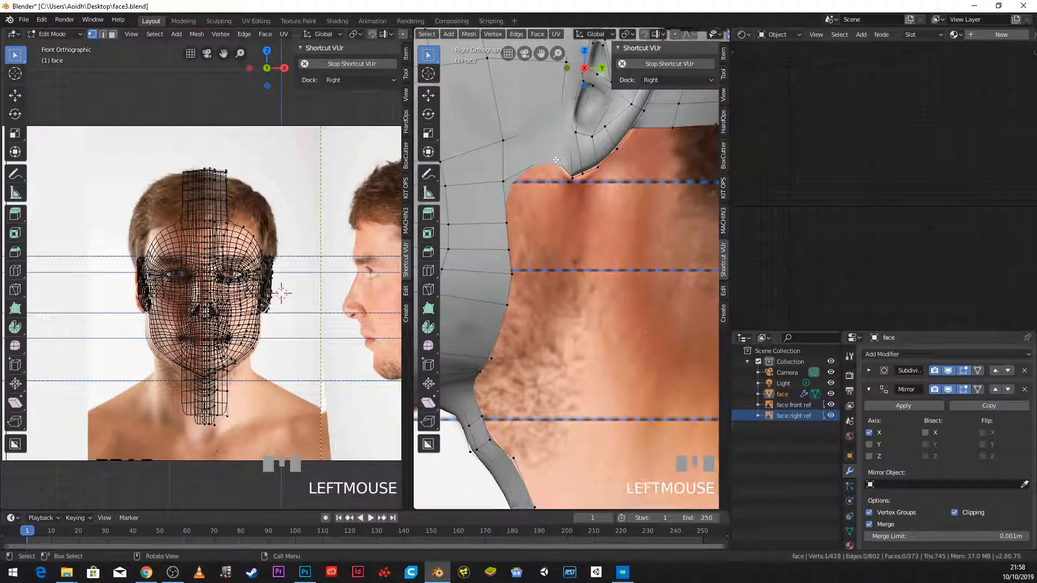
pyautogui.press('e')
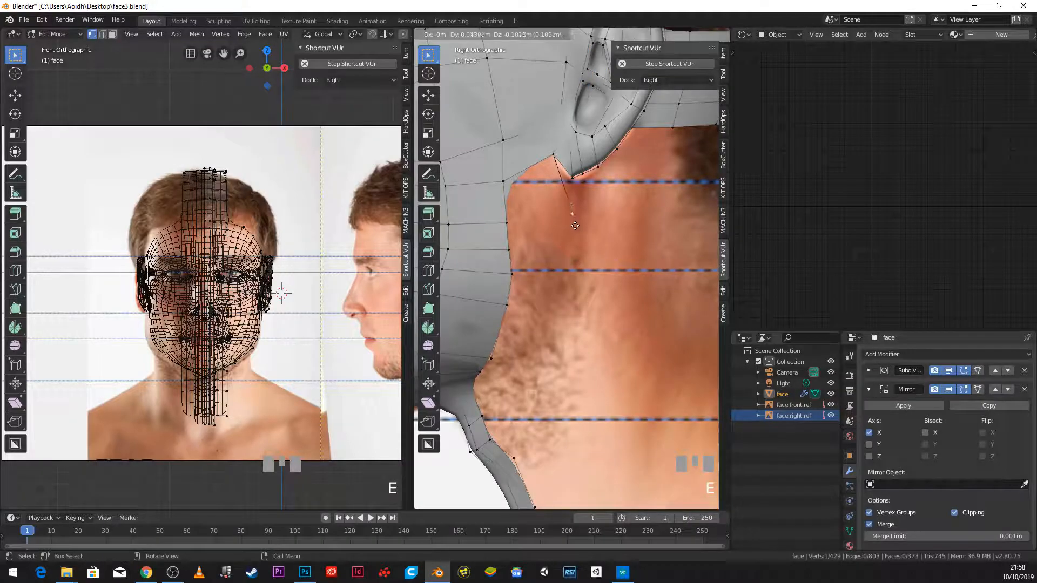
pyautogui.click(578, 228)
pyautogui.press('e')
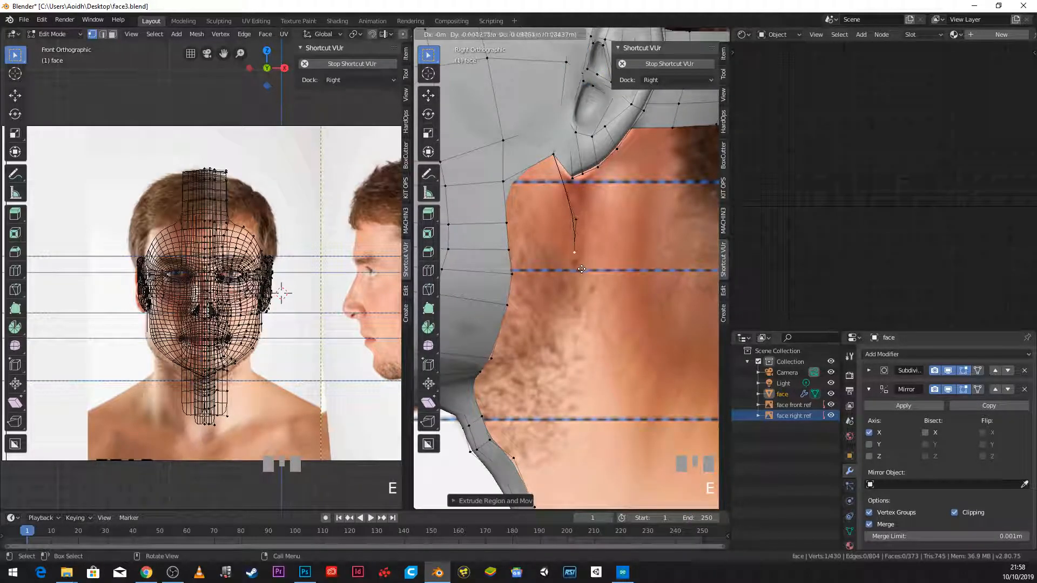
pyautogui.click(581, 273)
pyautogui.press('e')
pyautogui.click(572, 303)
pyautogui.press('e')
pyautogui.click(559, 344)
pyautogui.press('e')
pyautogui.click(522, 389)
pyautogui.click(523, 390)
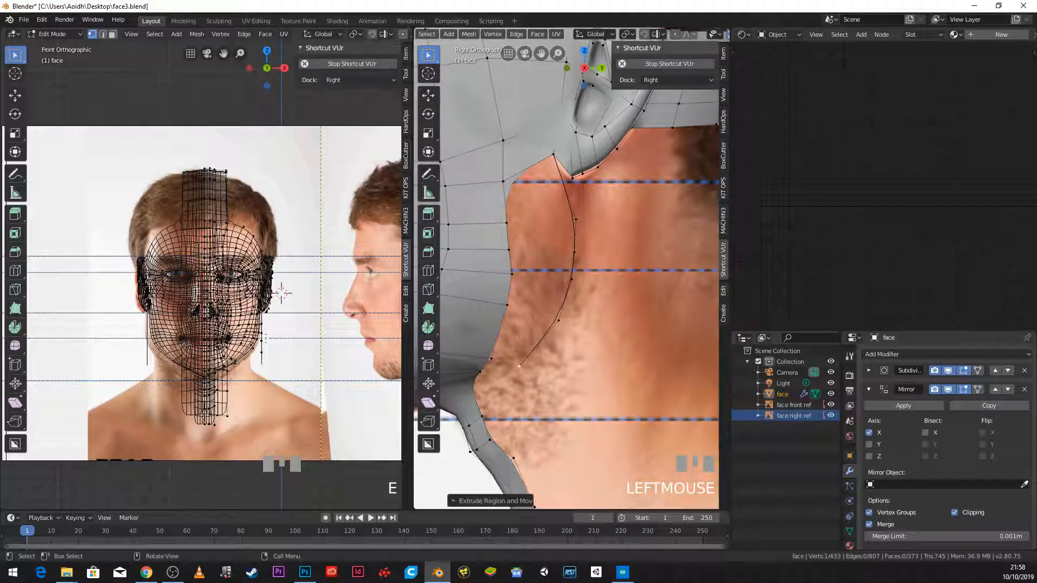
# Step: In the front view, move the two lowest vertices of the new chain along X onto the jaw outline
pyautogui.scroll(4, 203, 291)
pyautogui.keyDown('shift'); pyautogui.moveTo(203, 292); pyautogui.dragTo(192, 249, button='middle'); pyautogui.keyUp('shift')
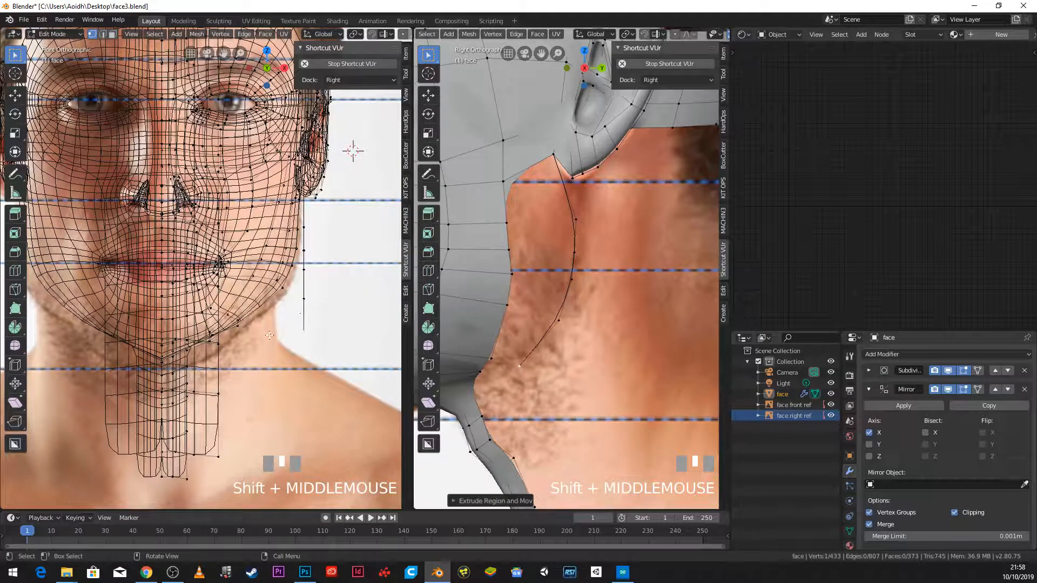
pyautogui.press('g')
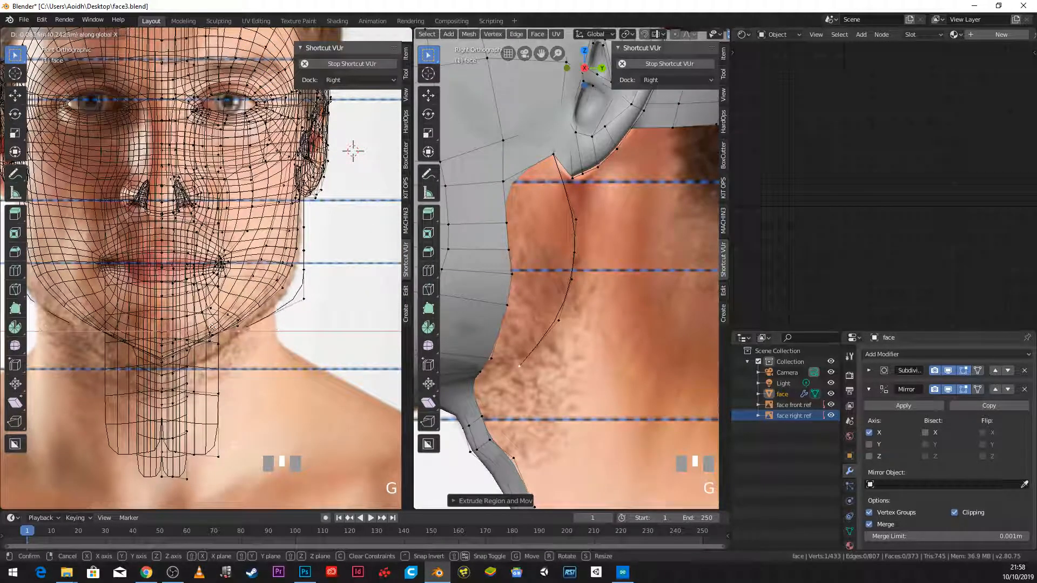
pyautogui.click(215, 328)
pyautogui.click(295, 309)
pyautogui.press('g')
pyautogui.moveTo(292, 309); pyautogui.dragTo(277, 310, button='middle')
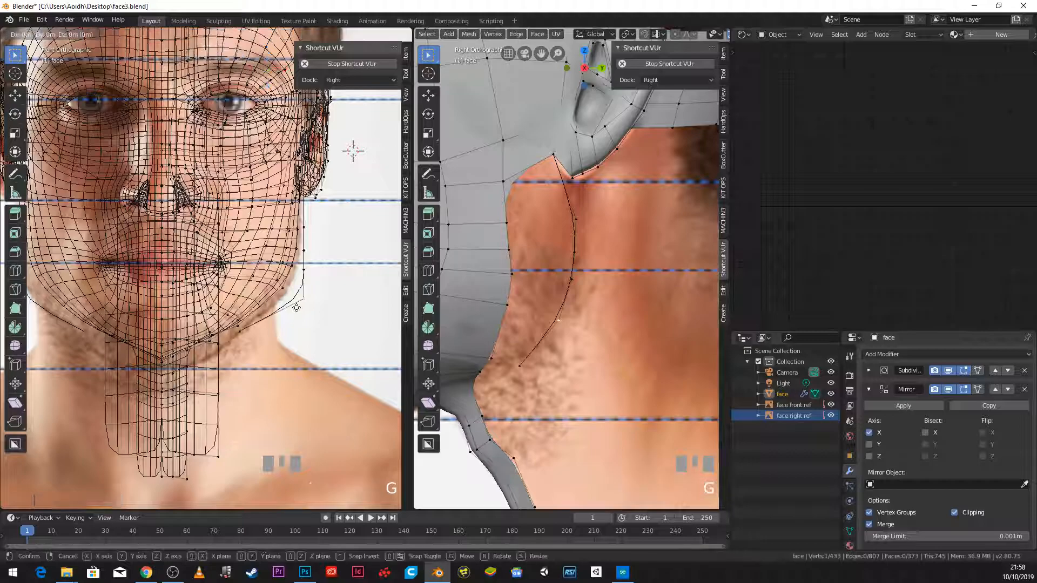
pyautogui.click(271, 310)
# Step: Move the chain's three remaining vertices inward along X to match the side of the face
pyautogui.click(312, 267)
pyautogui.press('g')
pyautogui.press('x')
pyautogui.click(304, 268)
pyautogui.click(310, 251)
pyautogui.press('g')
pyautogui.press('x')
pyautogui.click(306, 246)
pyautogui.click(316, 230)
pyautogui.press('g')
pyautogui.press('x')
pyautogui.click(313, 232)
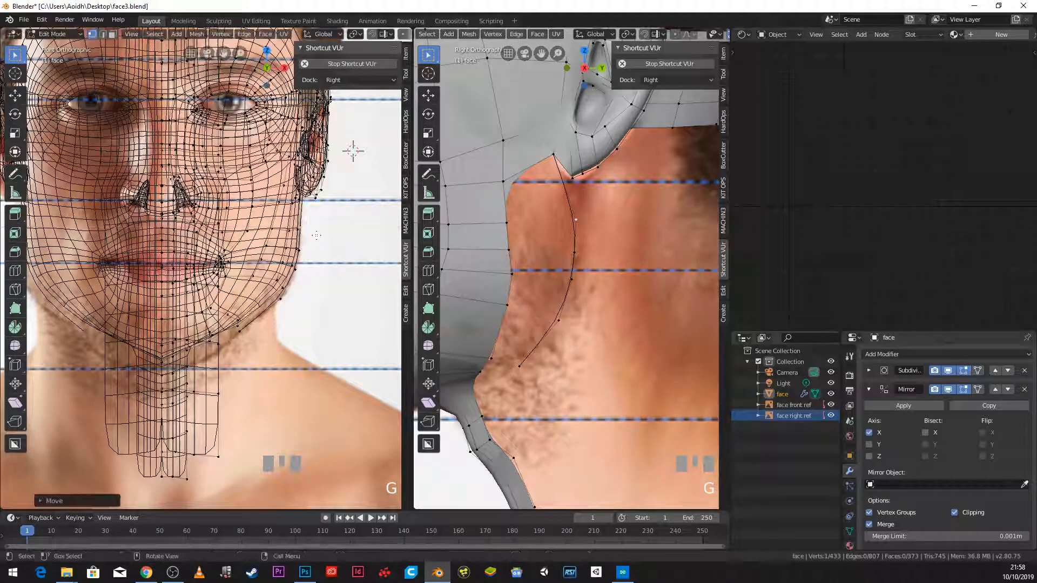
# Step: Select the new chain and the facing jaw edge below the ear, and bridge the two edge loops
pyautogui.keyDown('shift'); pyautogui.click(574, 252); pyautogui.keyUp('shift')
pyautogui.keyDown('shift'); pyautogui.click(571, 279); pyautogui.keyUp('shift')
pyautogui.keyDown('shift'); pyautogui.click(515, 277); pyautogui.keyUp('shift')
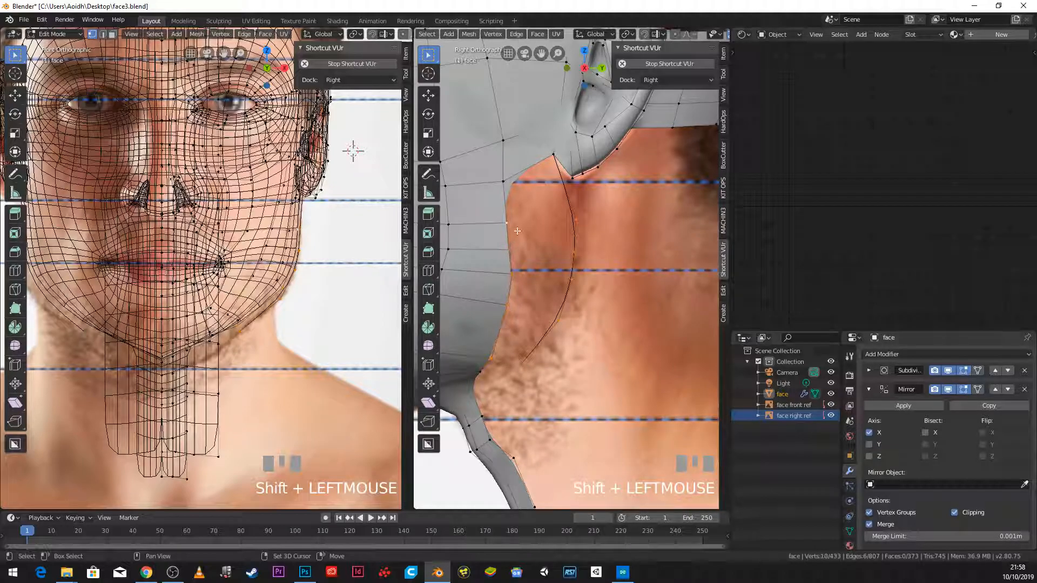
pyautogui.click(516, 34)
pyautogui.click(528, 70)
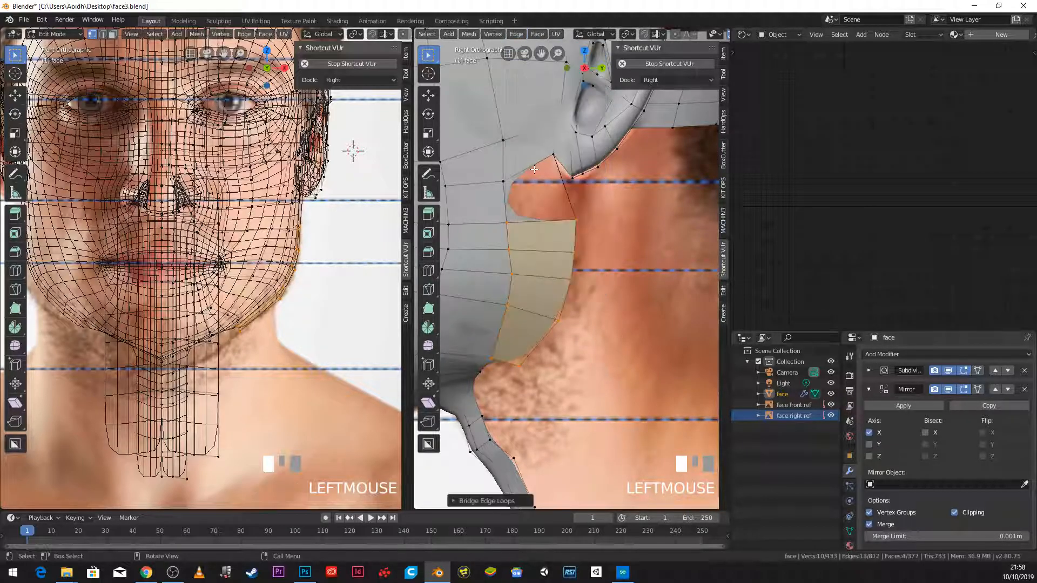
# Step: Fill the four-vertex gap between the earlobe and the bridged jaw faces with a face
pyautogui.click(567, 223)
pyautogui.keyDown('shift'); pyautogui.click(553, 155); pyautogui.keyUp('shift')
pyautogui.keyDown('shift'); pyautogui.click(504, 223); pyautogui.keyUp('shift')
pyautogui.press('f')
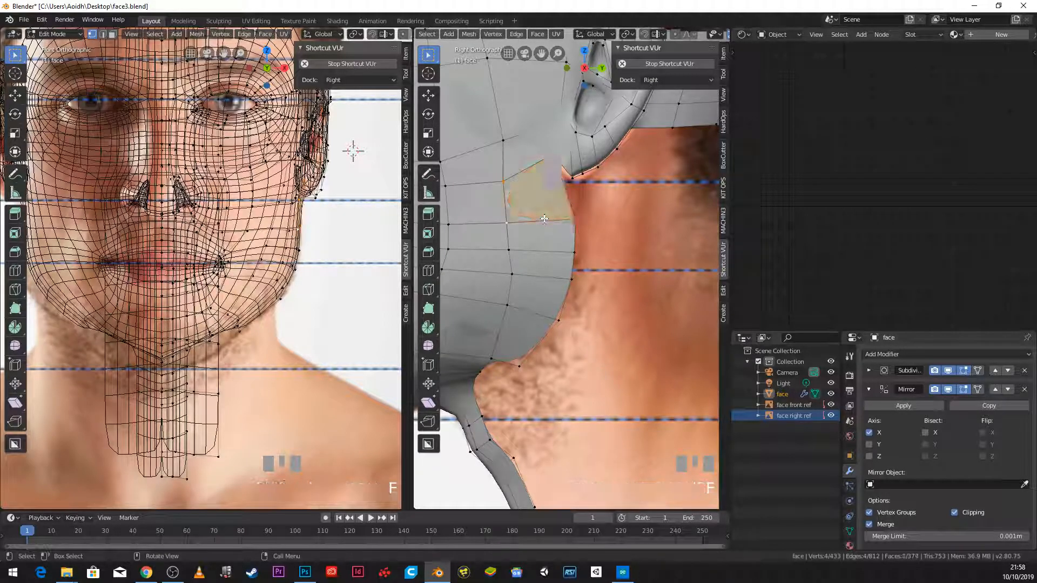
# Step: In the right view, extrude the vertex beneath the jaw corner five times to form a vertex chain running down the side of the neck
pyautogui.keyDown('shift'); pyautogui.moveTo(542, 300); pyautogui.dragTo(564, 266, button='middle'); pyautogui.keyUp('shift')
pyautogui.click(548, 266)
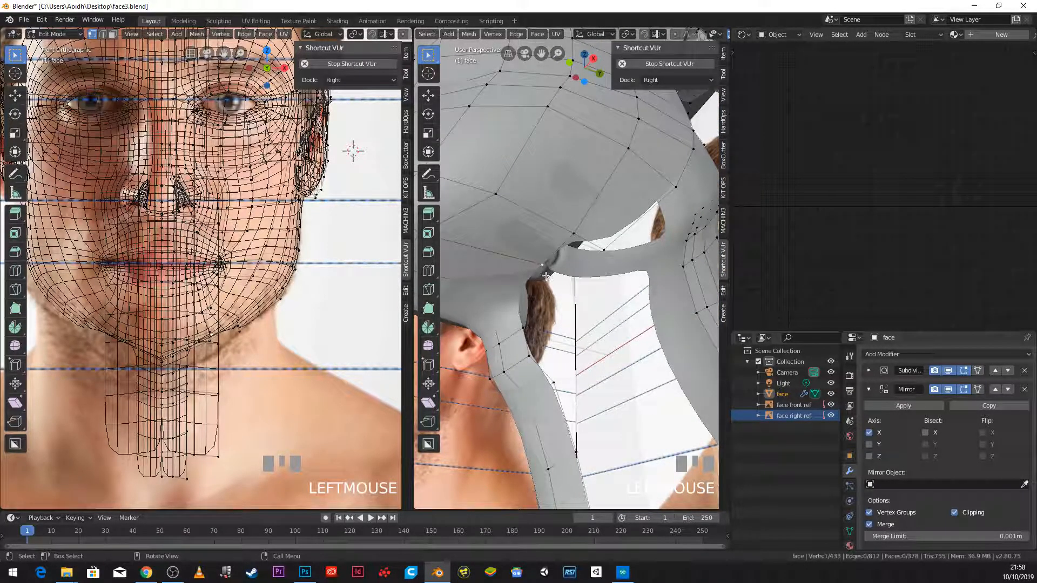
pyautogui.press('KP_3')
pyautogui.press('e')
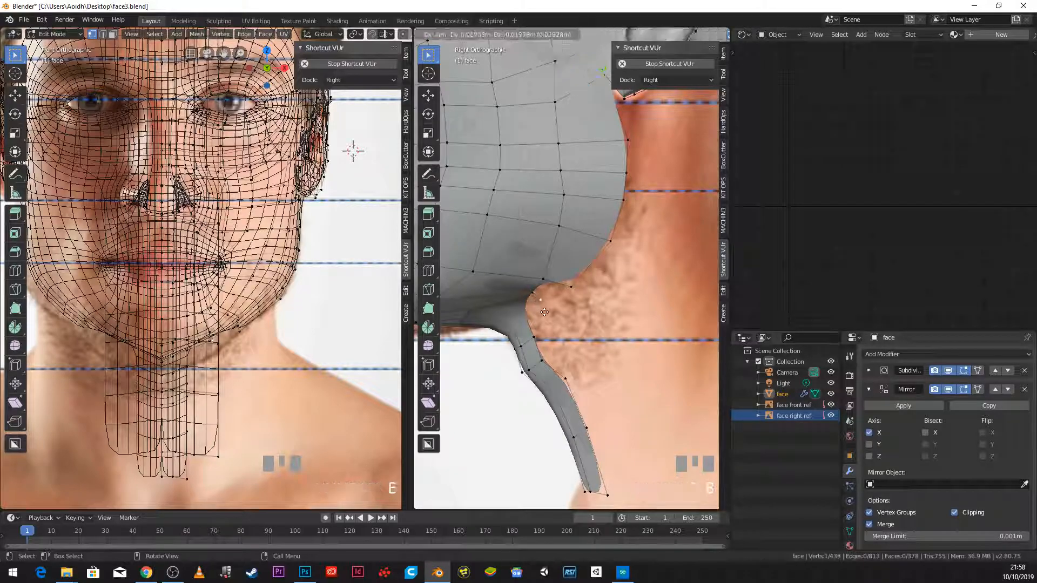
pyautogui.click(556, 324)
pyautogui.scroll(-1, 556, 324)
pyautogui.press('e')
pyautogui.click(575, 332)
pyautogui.press('e')
pyautogui.click(591, 352)
pyautogui.press('e')
pyautogui.click(626, 391)
pyautogui.press('e')
pyautogui.click(656, 451)
# Step: In the front view, move the chain's lower vertices outward one by one so the chain flares toward the shoulder
pyautogui.keyDown('shift'); pyautogui.moveTo(210, 434); pyautogui.dragTo(266, 363, button='middle'); pyautogui.keyUp('shift')
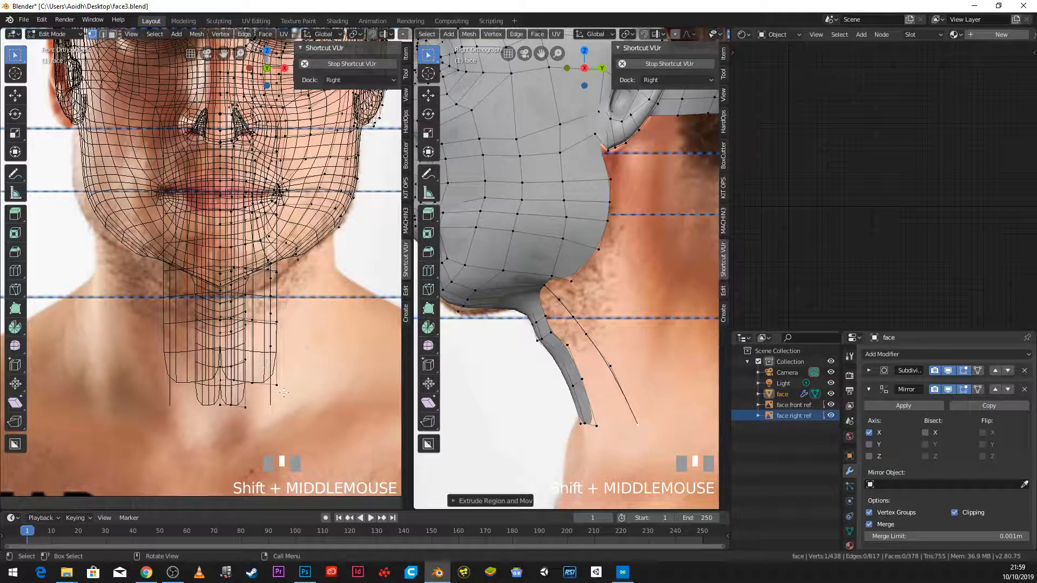
pyautogui.press('g')
pyautogui.click(612, 397)
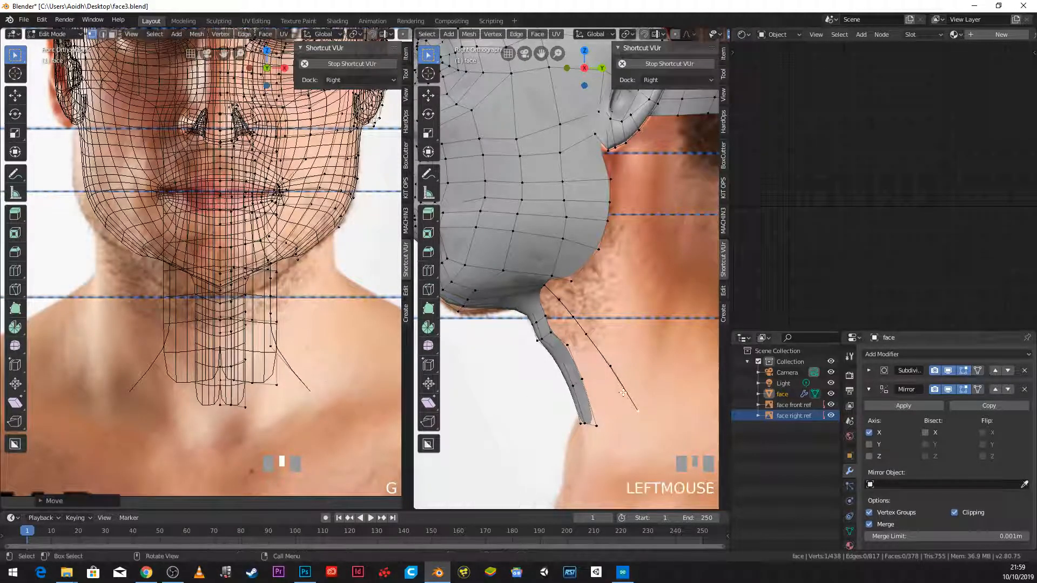
pyautogui.click(619, 367)
pyautogui.press('g')
pyautogui.click(301, 340)
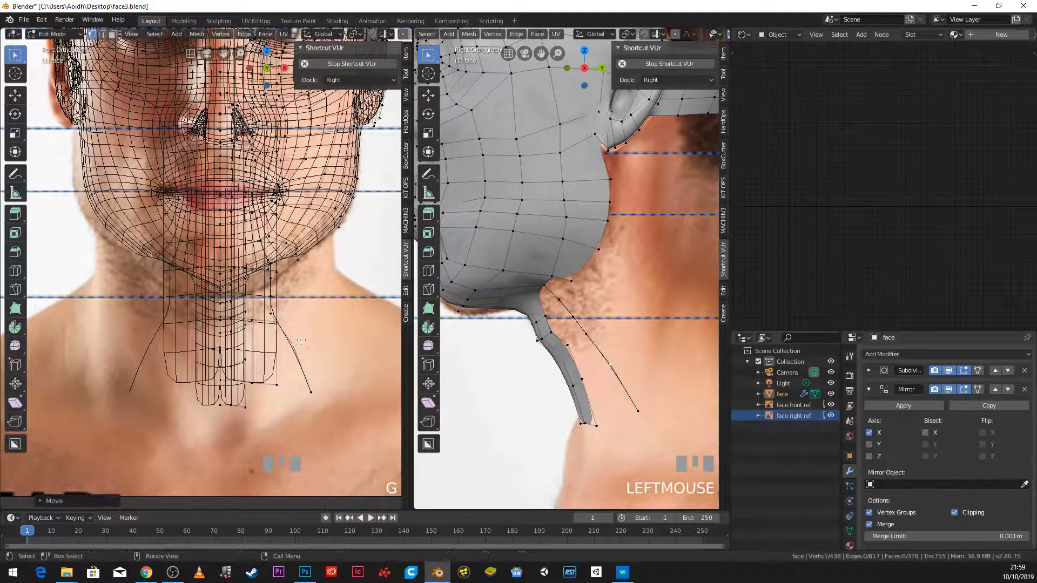
pyautogui.press('g')
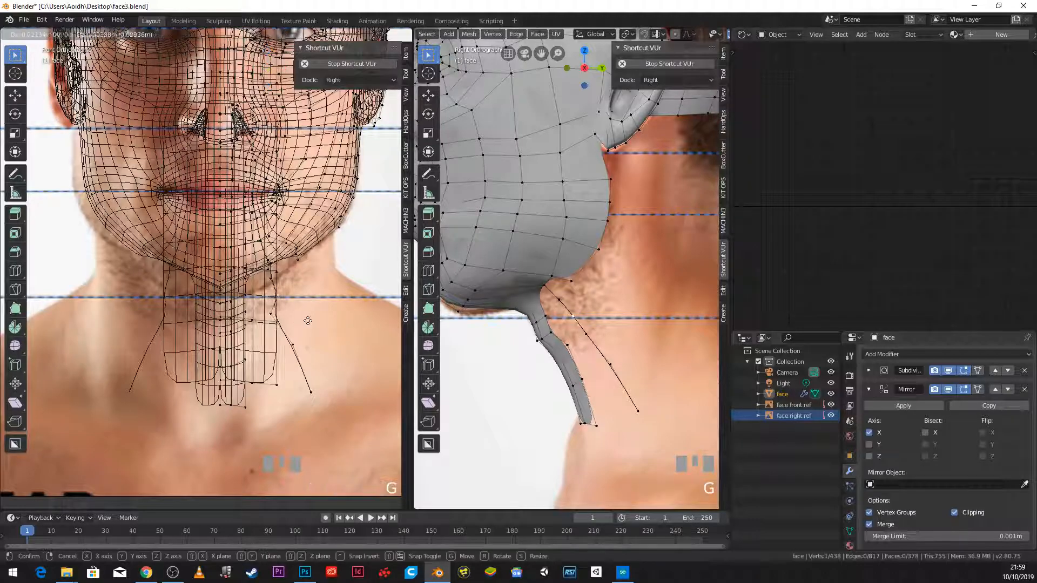
pyautogui.click(274, 314)
pyautogui.press('g')
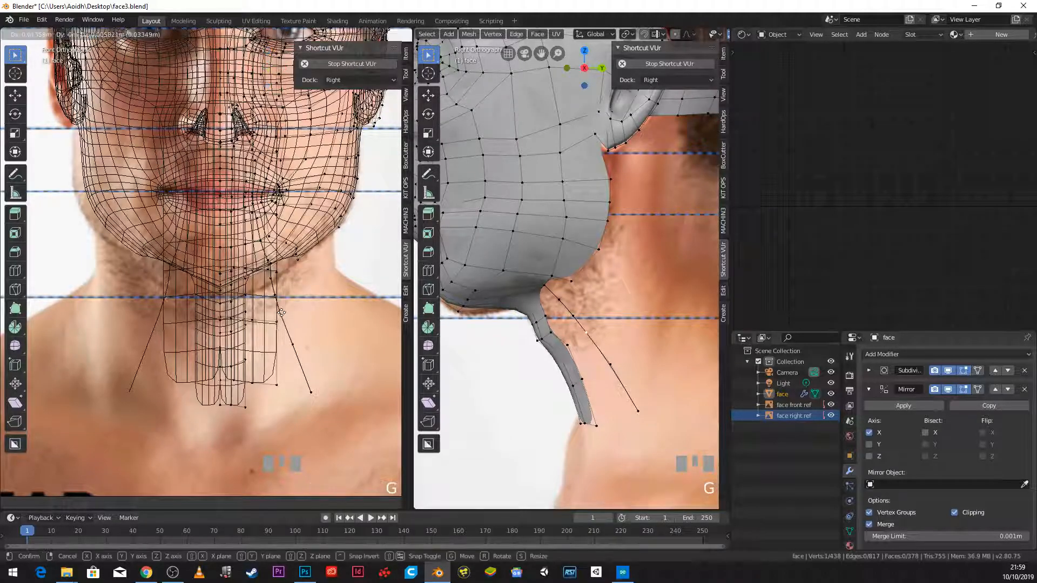
pyautogui.click(281, 313)
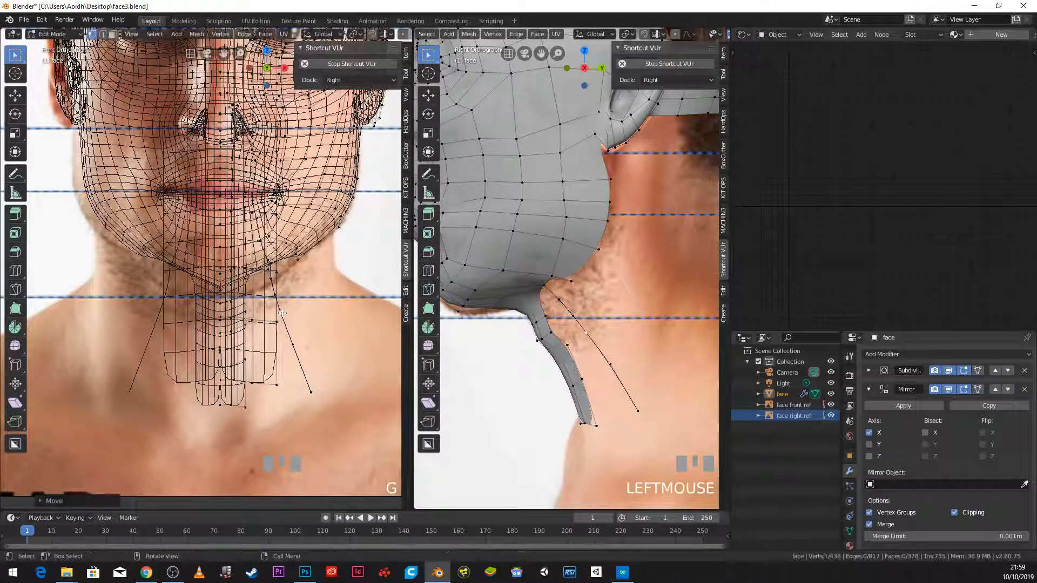
# Step: Fill two faces below the jaw, one beside the chain's top vertices and one toward the front neck strip
pyautogui.click(562, 292)
pyautogui.keyDown('shift'); pyautogui.click(552, 277); pyautogui.keyUp('shift')
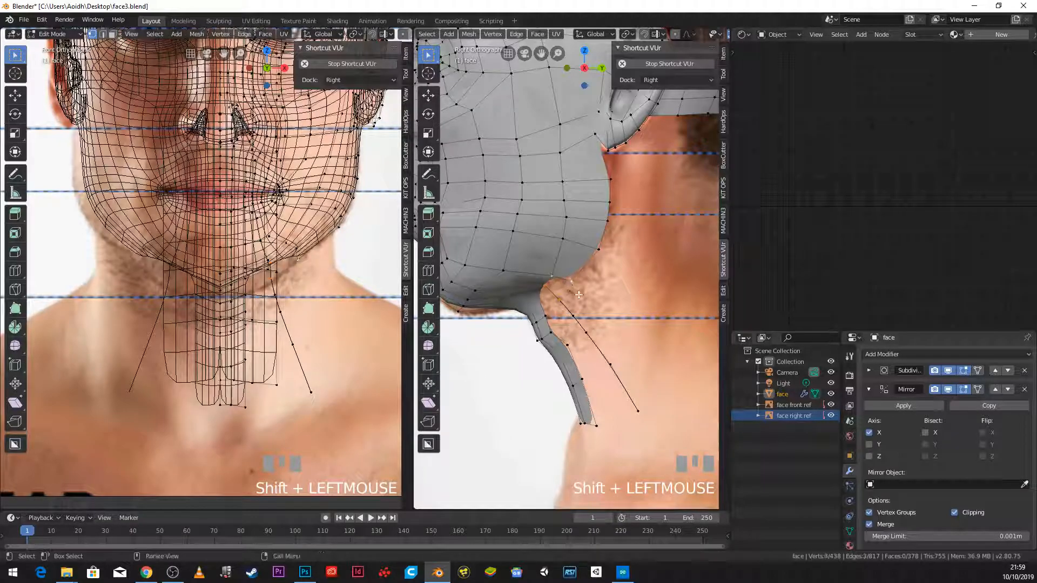
pyautogui.press('f')
pyautogui.moveTo(535, 297); pyautogui.dragTo(566, 259, button='middle')
pyautogui.click(563, 283)
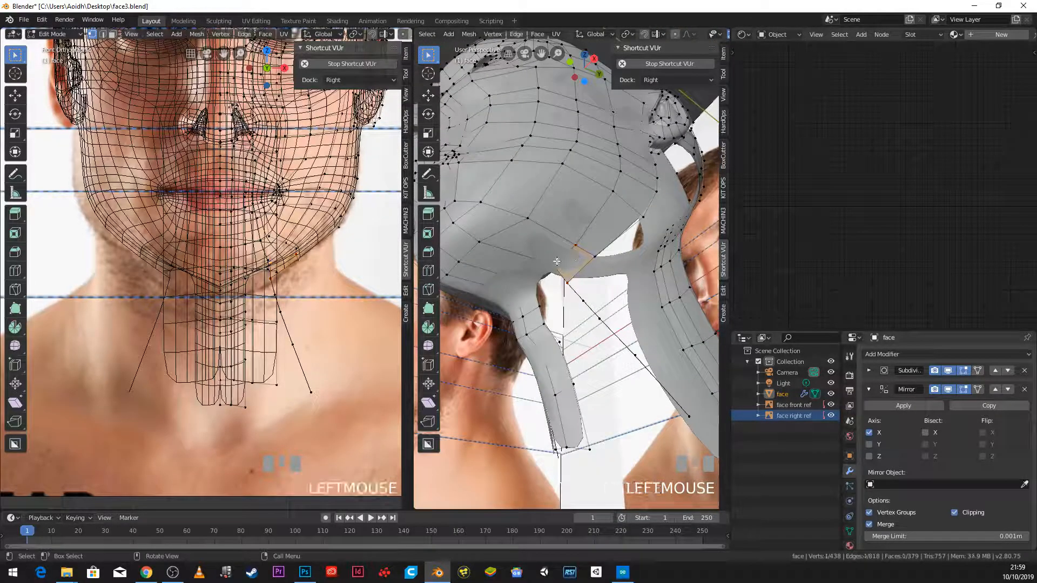
pyautogui.keyDown('shift'); pyautogui.click(536, 305); pyautogui.keyUp('shift')
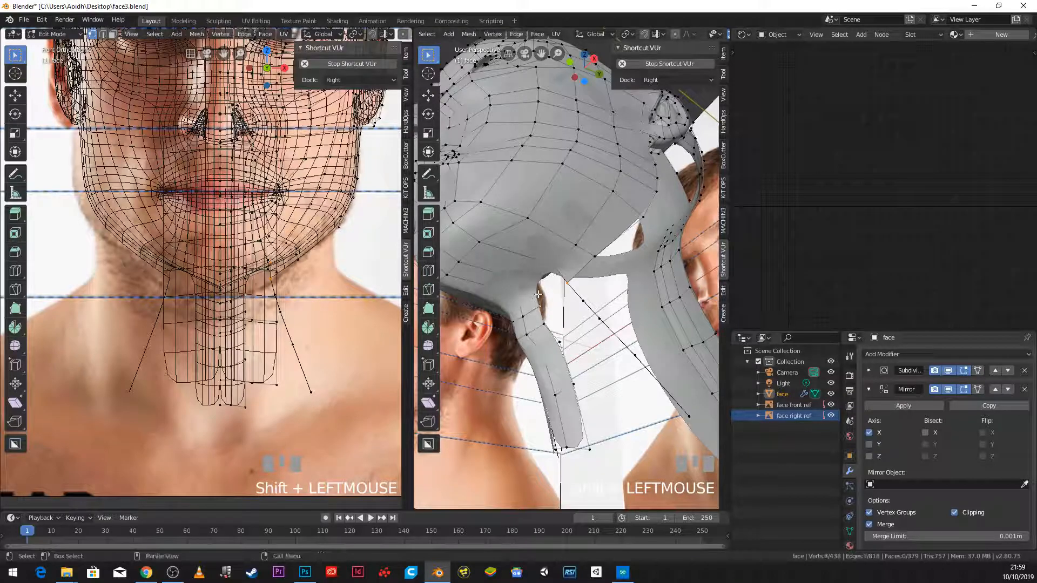
pyautogui.press('f')
# Step: Select the front neck strip's outer edge and the lower part of the new chain, and bridge the two edge loops
pyautogui.click(574, 333)
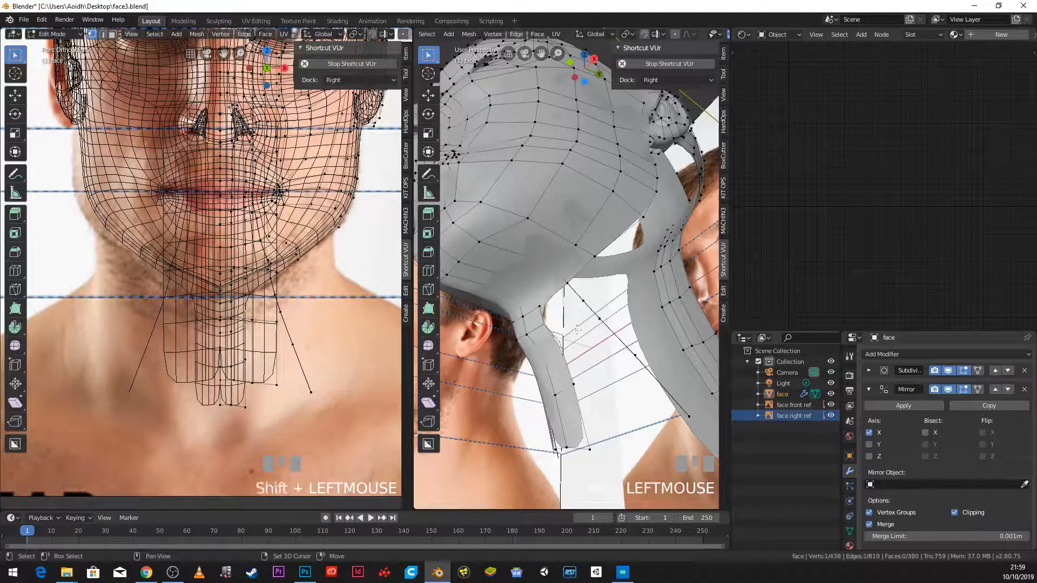
pyautogui.keyDown('shift'); pyautogui.click(689, 414); pyautogui.keyUp('shift')
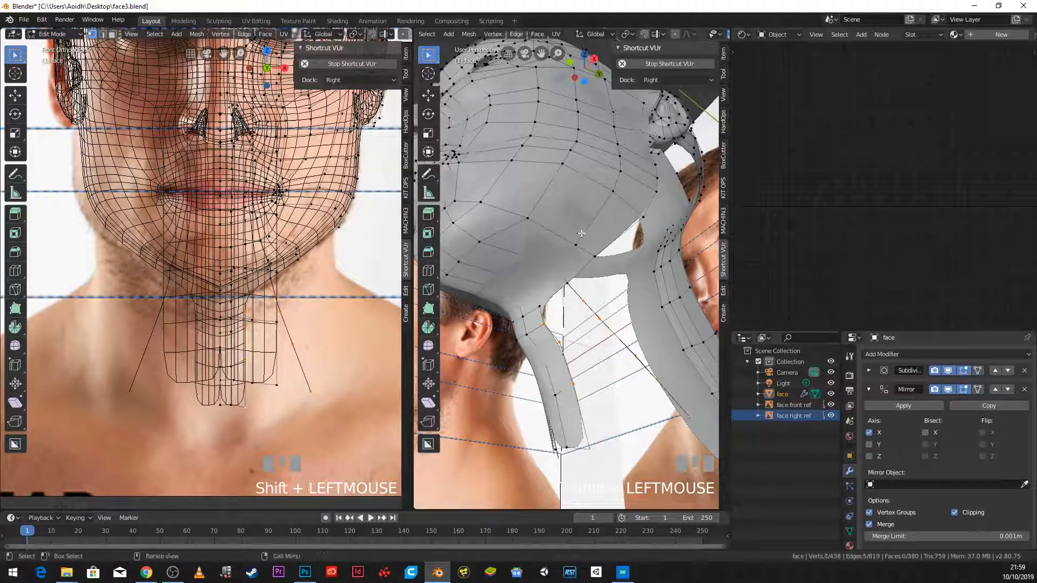
pyautogui.click(516, 34)
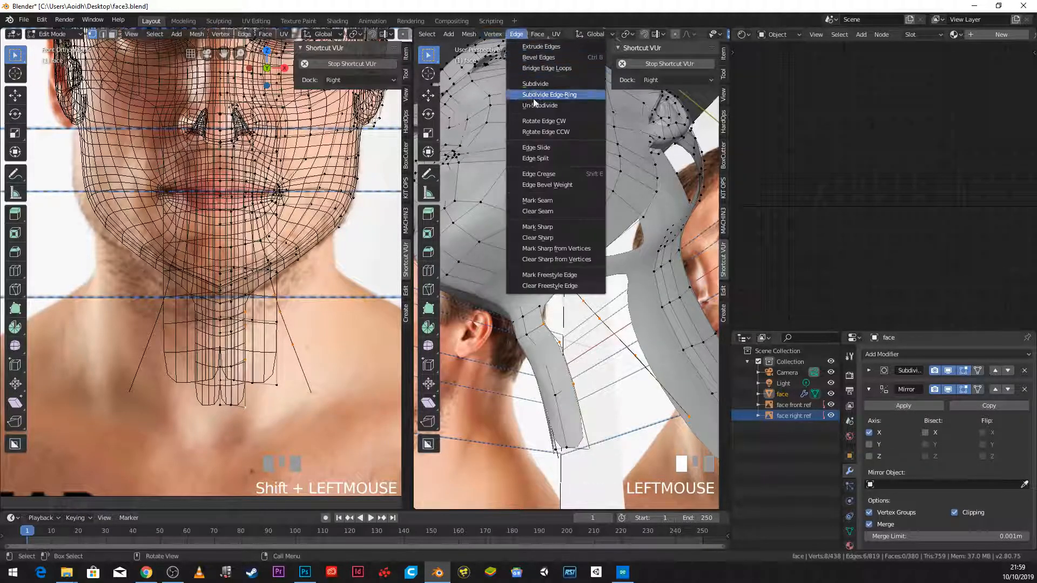
pyautogui.click(536, 68)
# Step: Fill the four-vertex gap between the bridged neck faces and the underside of the jaw with a face
pyautogui.click(549, 326)
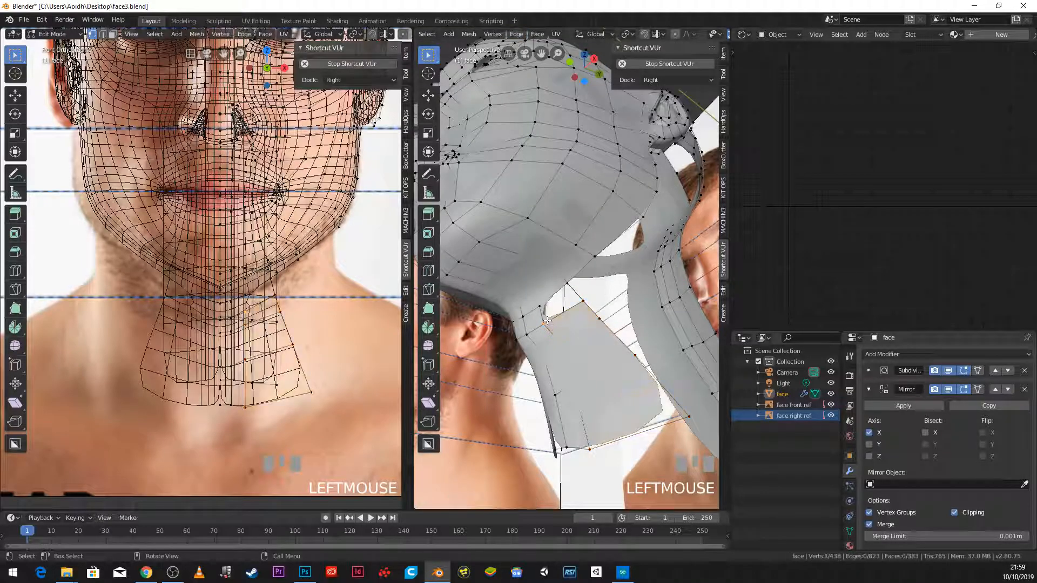
pyautogui.keyDown('shift'); pyautogui.click(565, 285); pyautogui.keyUp('shift')
pyautogui.press('f')
pyautogui.moveTo(583, 303)
pyautogui.mouseDown(button='middle')
pyautogui.moveTo(547, 334)
pyautogui.moveTo(586, 285)
pyautogui.mouseUp(button='middle')
# Step: In the right view, select the rear jaw edge vertices below the ear and extrude them slightly backward
pyautogui.press('KP_3')
pyautogui.scroll(3, 586, 310)
pyautogui.scroll(3, 587, 284)
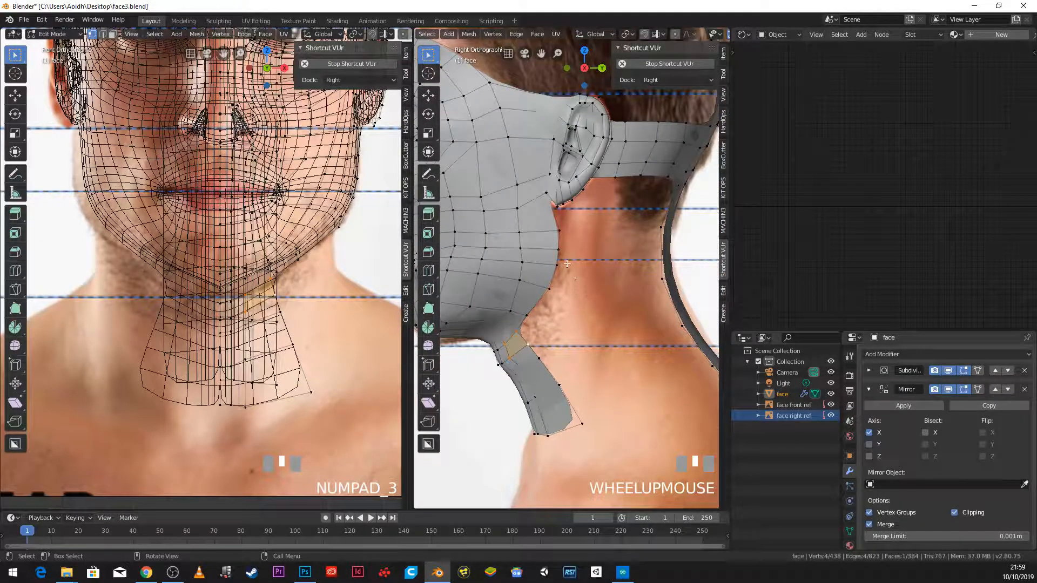
pyautogui.click(564, 259)
pyautogui.keyDown('shift'); pyautogui.click(562, 252); pyautogui.keyUp('shift')
pyautogui.keyDown('shift'); pyautogui.click(552, 289); pyautogui.keyUp('shift')
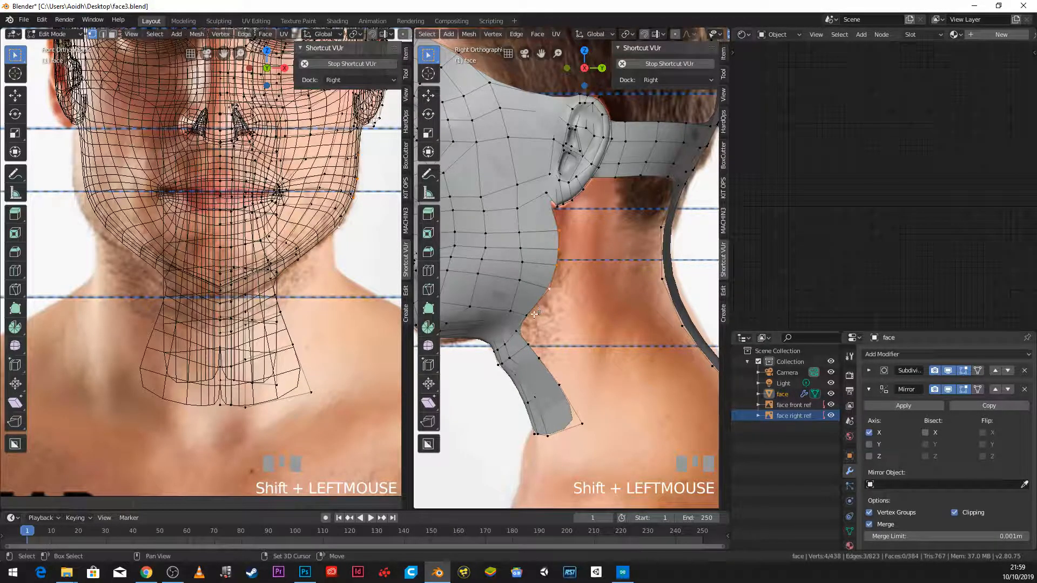
pyautogui.press('e')
pyautogui.click(577, 261)
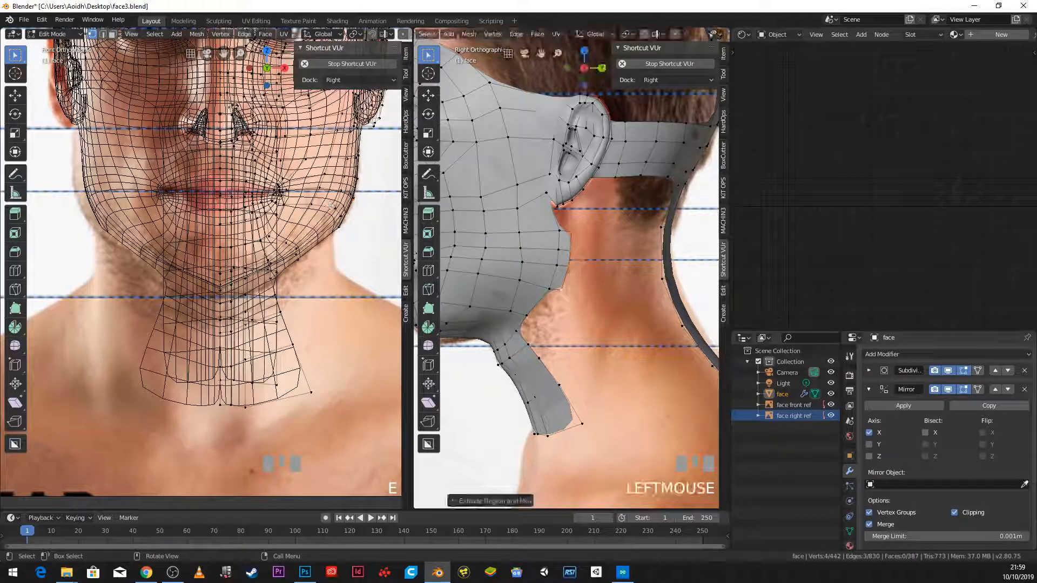
# Step: In the front view, move the extruded jaw vertices inward behind the jaw outline
pyautogui.keyDown('shift'); pyautogui.moveTo(390, 75); pyautogui.dragTo(390, 139, button='middle'); pyautogui.keyUp('shift')
pyautogui.scroll(2, 324, 266)
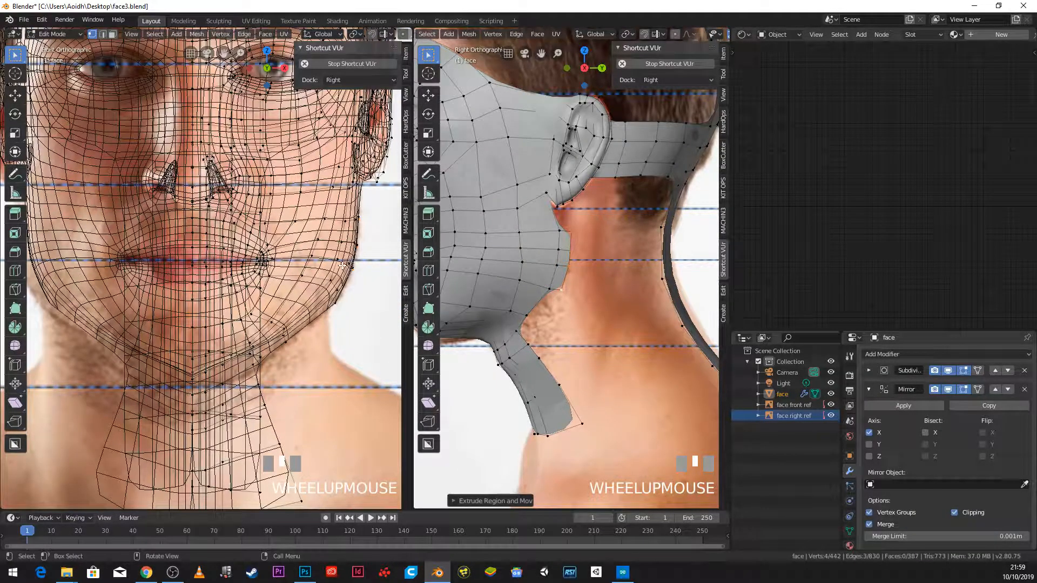
pyautogui.press('g')
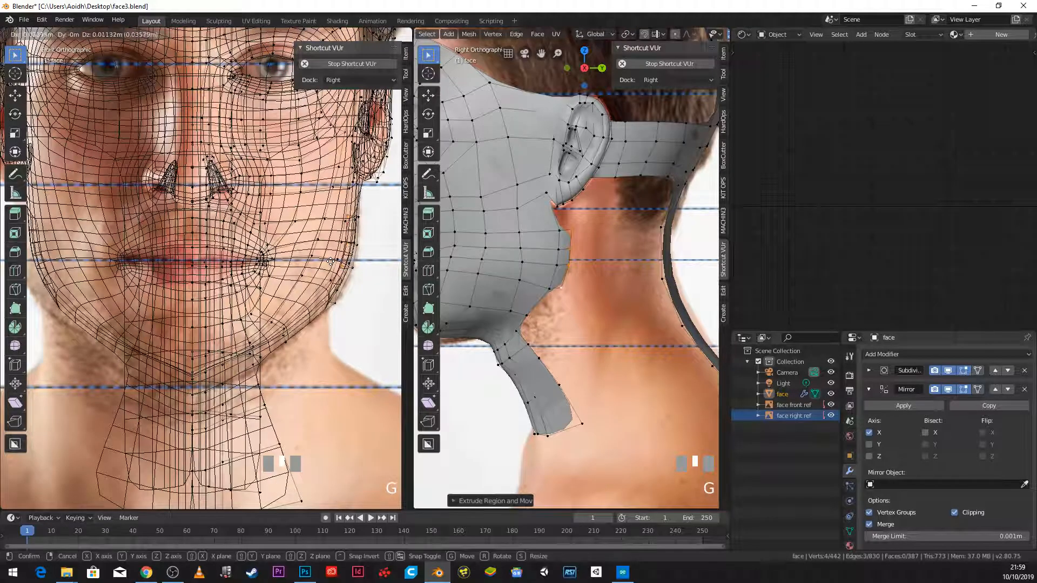
pyautogui.click(332, 261)
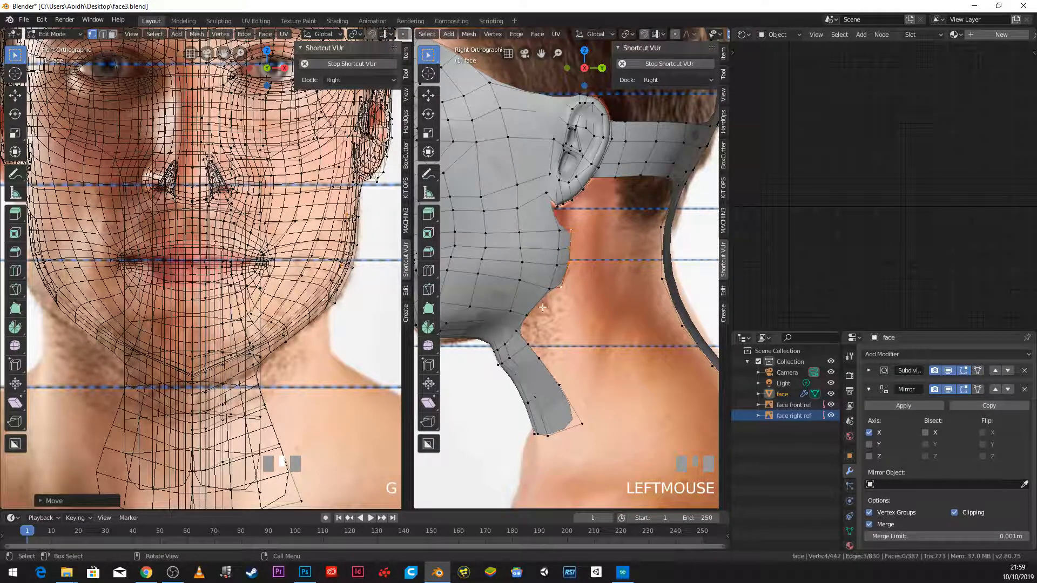
# Step: In the right view, extrude the open under-jaw vertex four times into a second chain down the neck behind the front strip
pyautogui.click(526, 317)
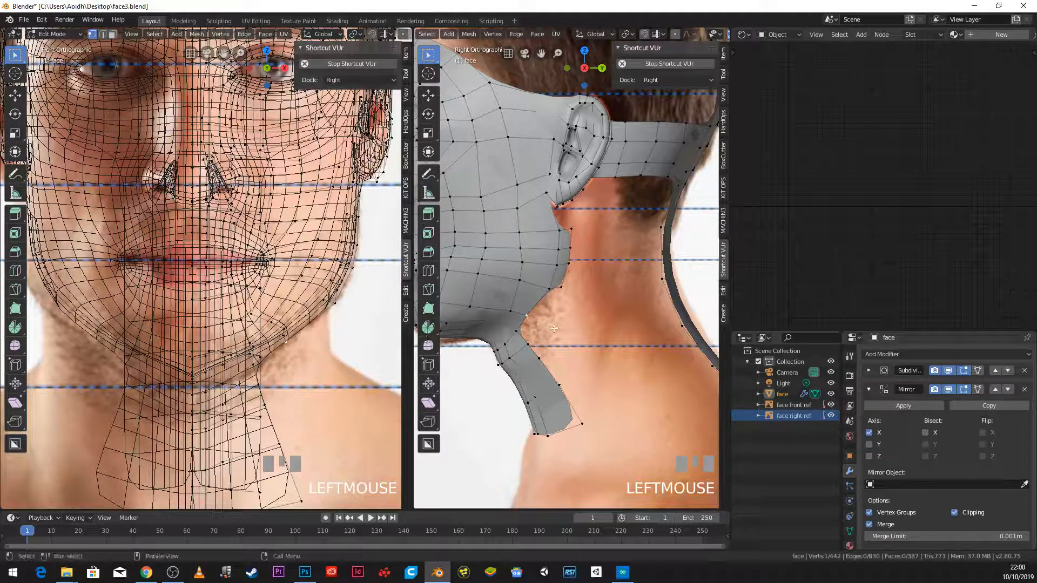
pyautogui.press('e')
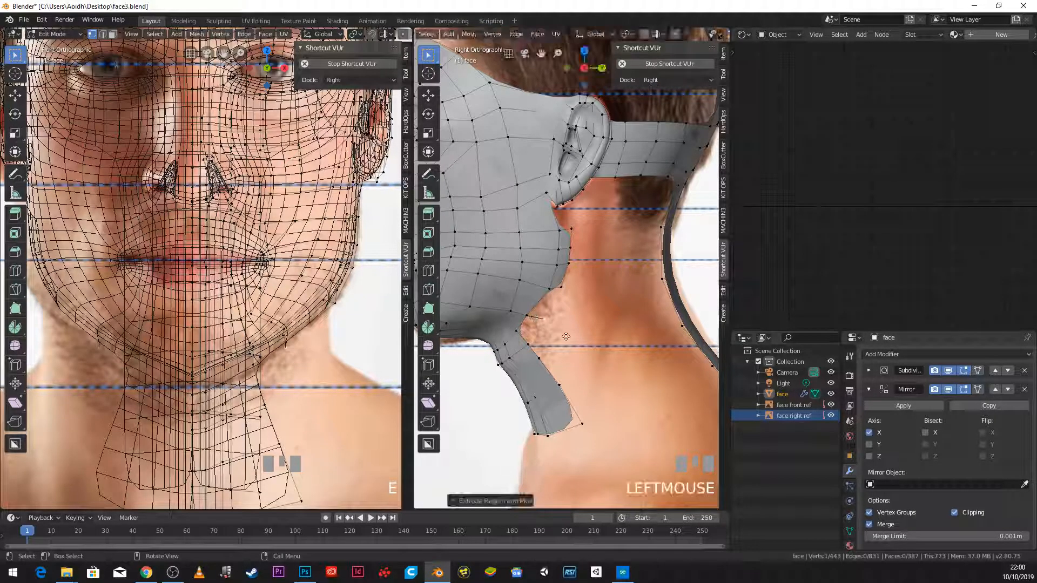
pyautogui.click(588, 359)
pyautogui.press('e')
pyautogui.click(604, 390)
pyautogui.press('e')
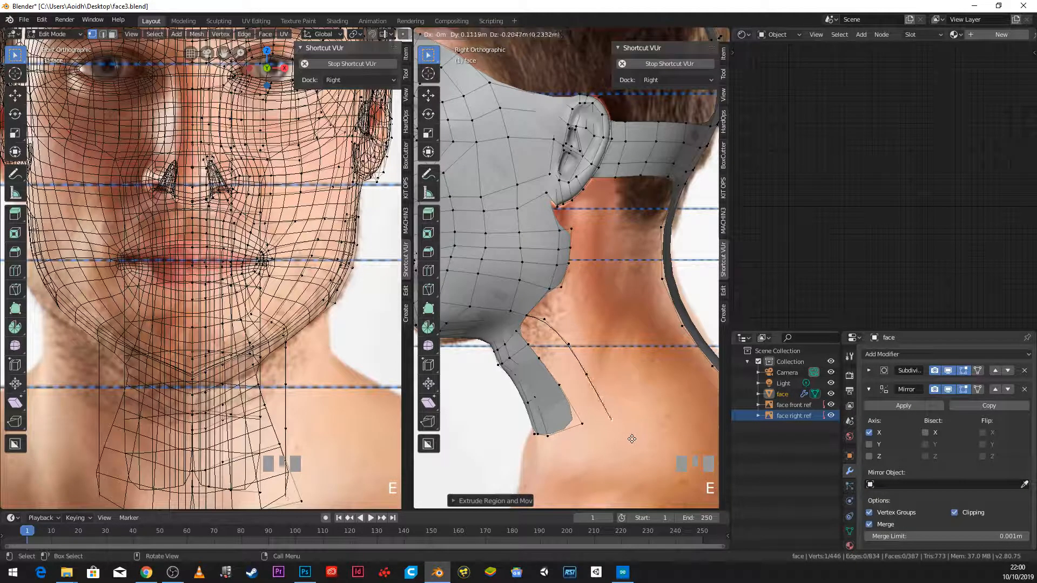
pyautogui.click(631, 439)
# Step: In the front view, move the second chain's lower three vertices outward to follow the slope from neck to shoulder
pyautogui.keyDown('shift'); pyautogui.moveTo(296, 458); pyautogui.dragTo(242, 366, button='middle'); pyautogui.keyUp('shift')
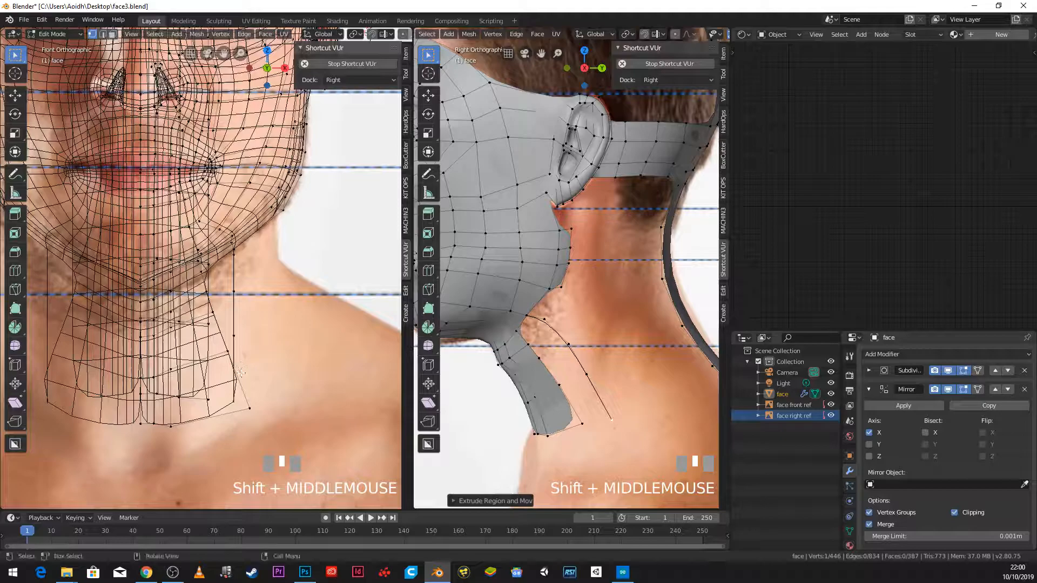
pyautogui.press('g')
pyautogui.click(274, 356)
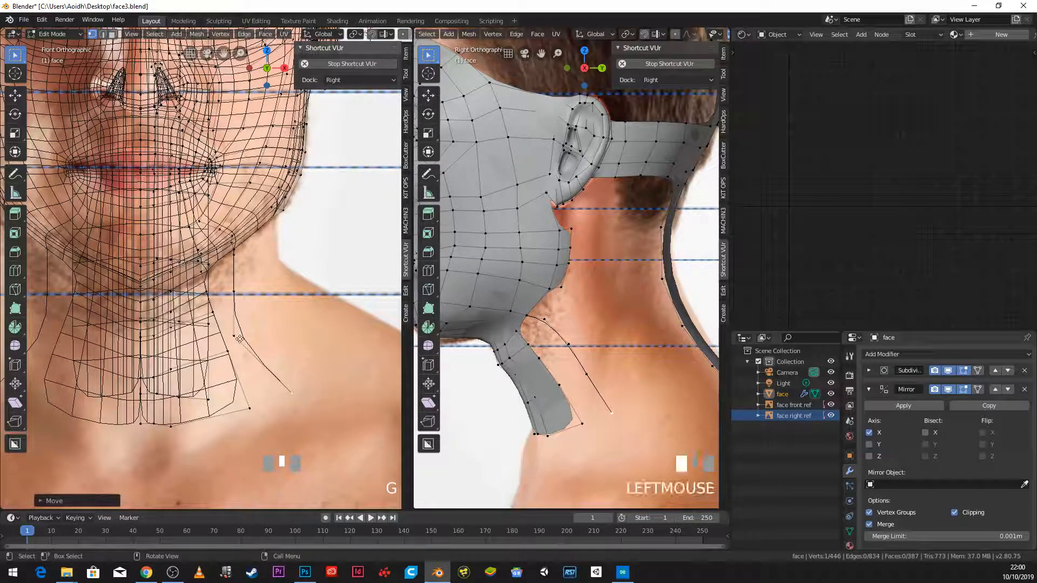
pyautogui.press('g')
pyautogui.click(248, 332)
pyautogui.press('g')
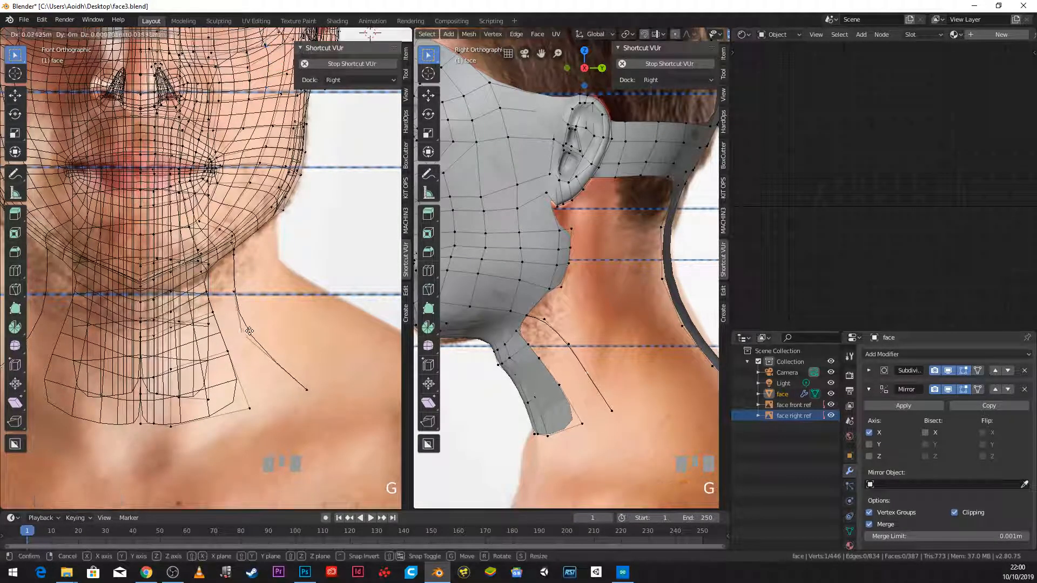
pyautogui.click(240, 318)
pyautogui.press('g')
pyautogui.click(244, 293)
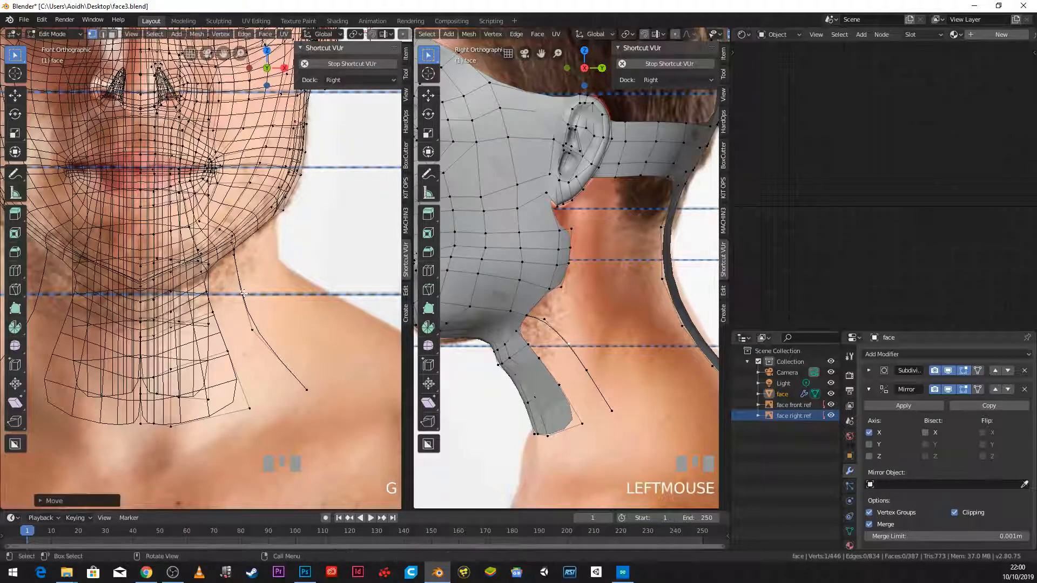
# Step: Fill the two gaps joining the second chain's top vertex to the rear jaw edge and to the front neck strip
pyautogui.keyDown('shift'); pyautogui.click(539, 303); pyautogui.keyUp('shift')
pyautogui.keyDown('shift'); pyautogui.click(558, 289); pyautogui.keyUp('shift')
pyautogui.press('f')
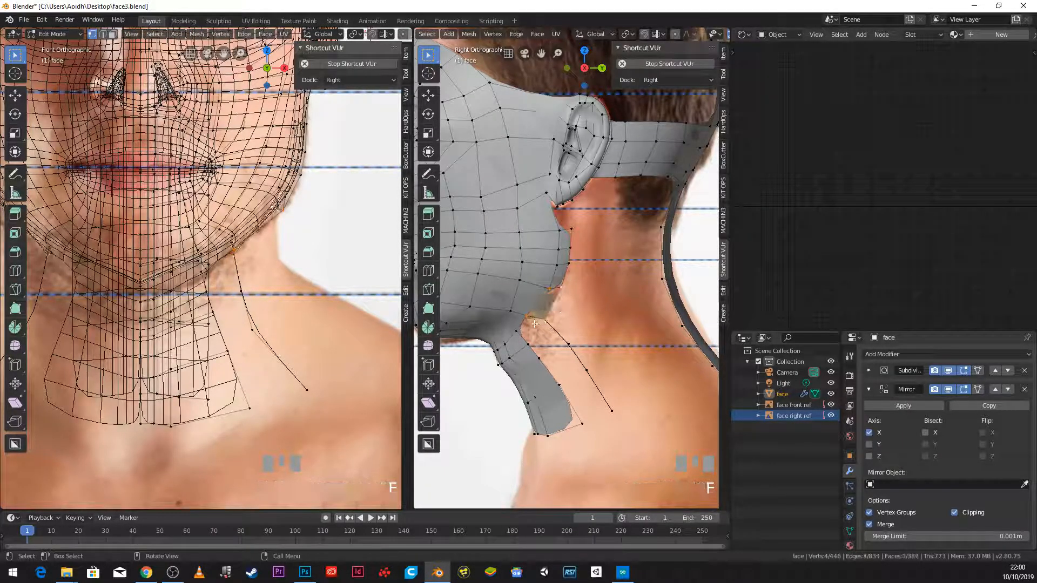
pyautogui.scroll(2, 494, 358)
pyautogui.click(489, 377)
pyautogui.keyDown('shift'); pyautogui.click(493, 393); pyautogui.keyUp('shift')
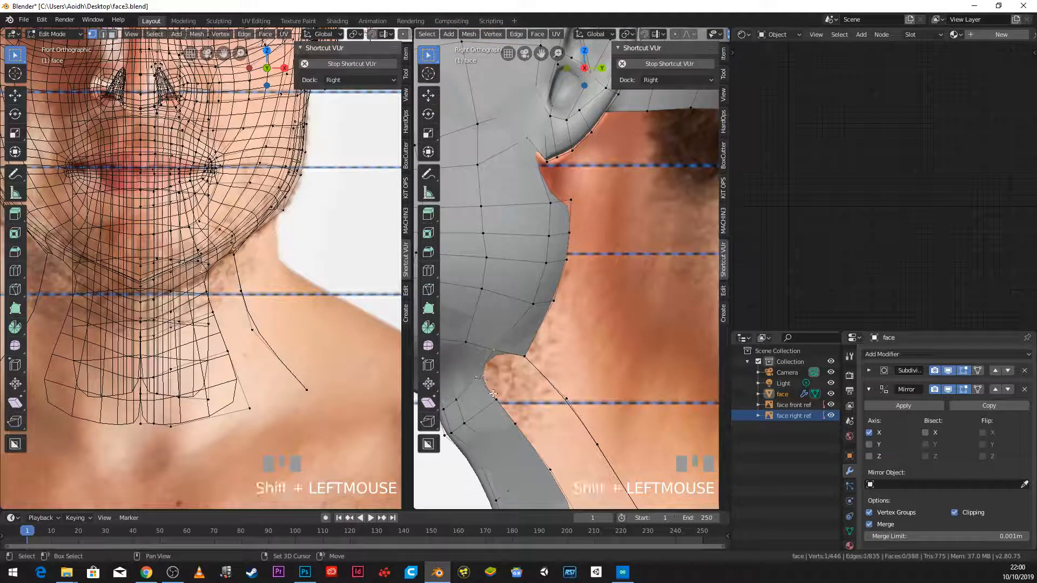
pyautogui.keyDown('shift'); pyautogui.click(525, 357); pyautogui.keyUp('shift')
pyautogui.press('f')
# Step: Bridge the second chain's lower edges to the rear edge of the front neck strip with Bridge Edge Loops
pyautogui.scroll(-1, 522, 418)
pyautogui.click(525, 401)
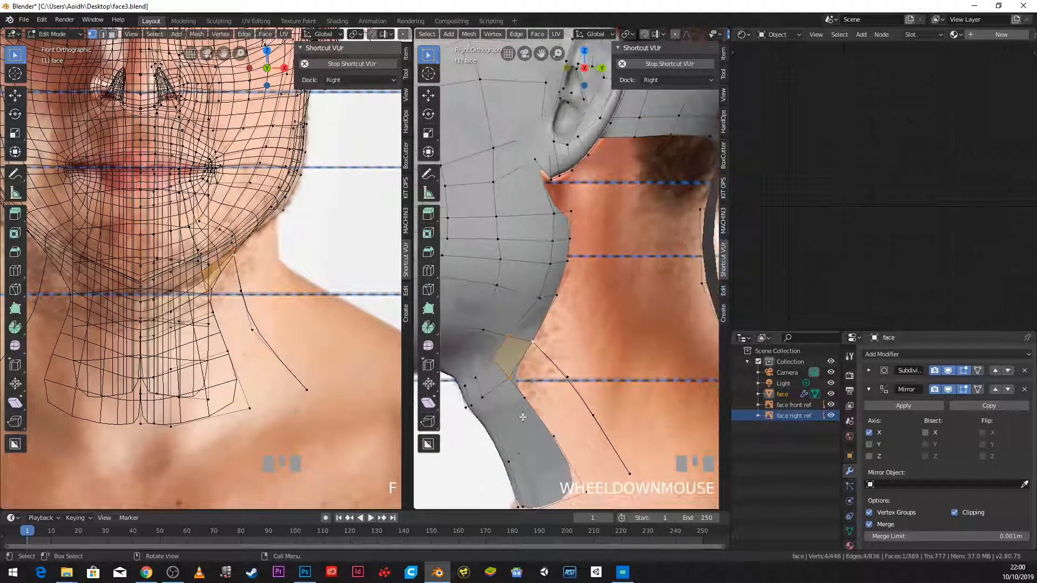
pyautogui.keyDown('shift'); pyautogui.click(553, 430); pyautogui.keyUp('shift')
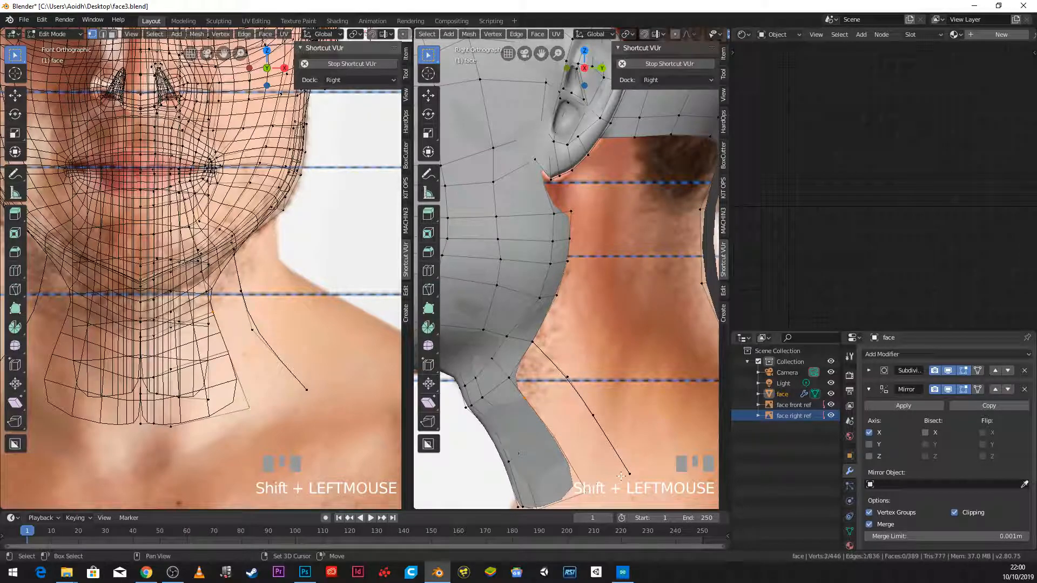
pyautogui.keyDown('shift'); pyautogui.click(562, 374); pyautogui.keyUp('shift')
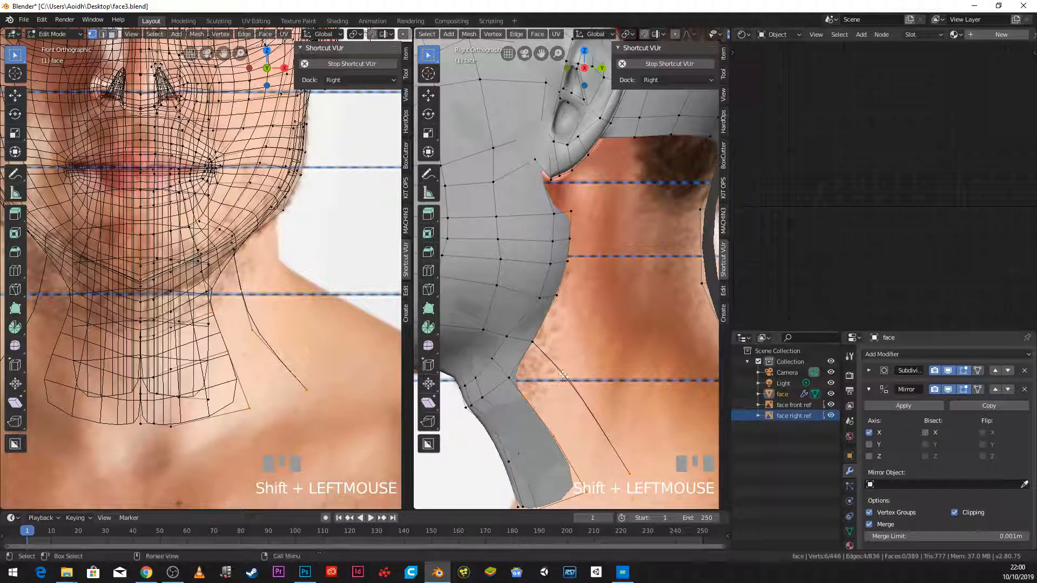
pyautogui.click(519, 37)
pyautogui.click(532, 71)
pyautogui.click(542, 484)
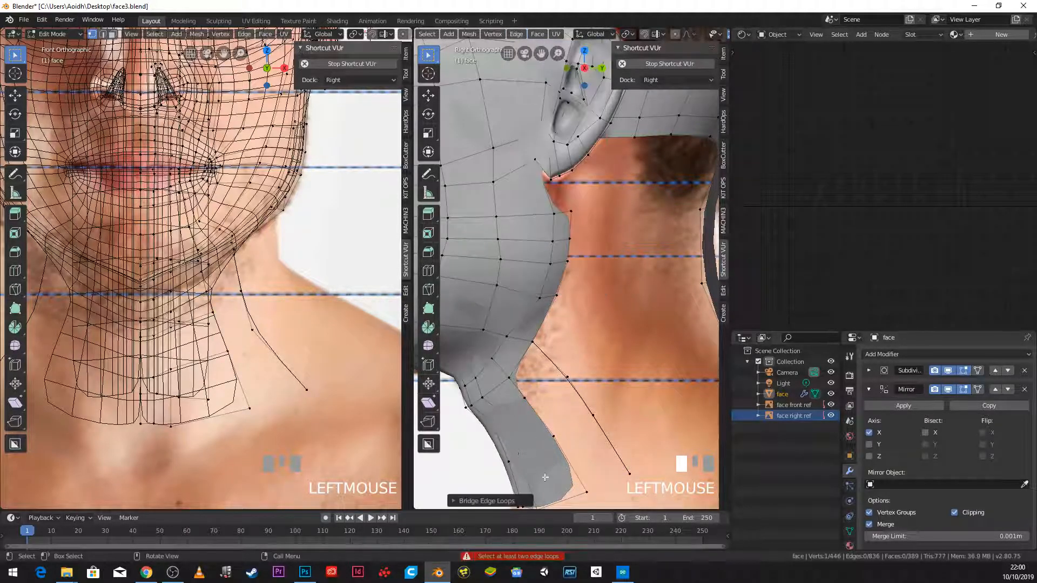
pyautogui.hotkey('ctrl', 'z')
pyautogui.click(520, 35)
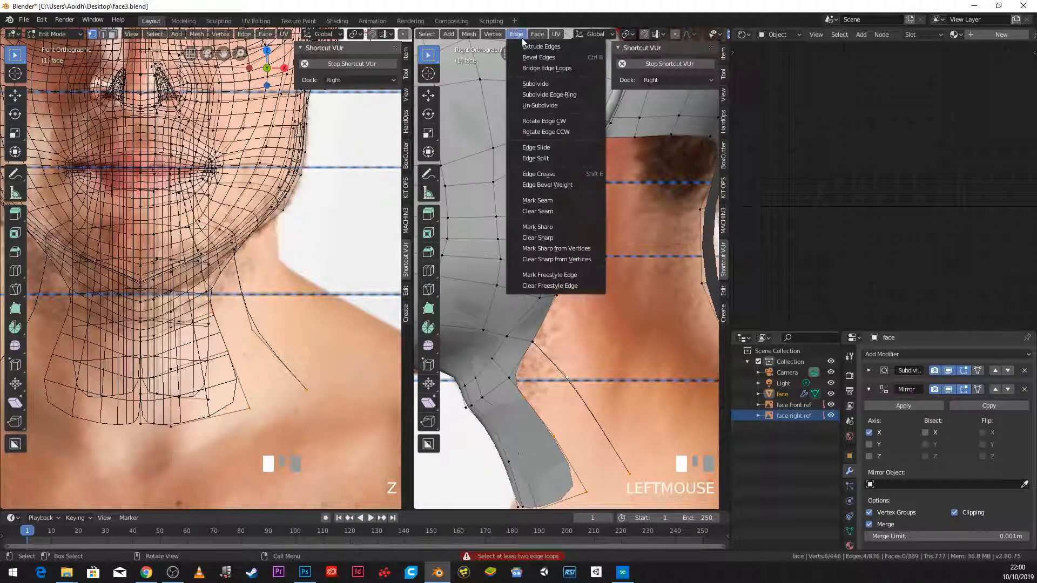
pyautogui.click(526, 70)
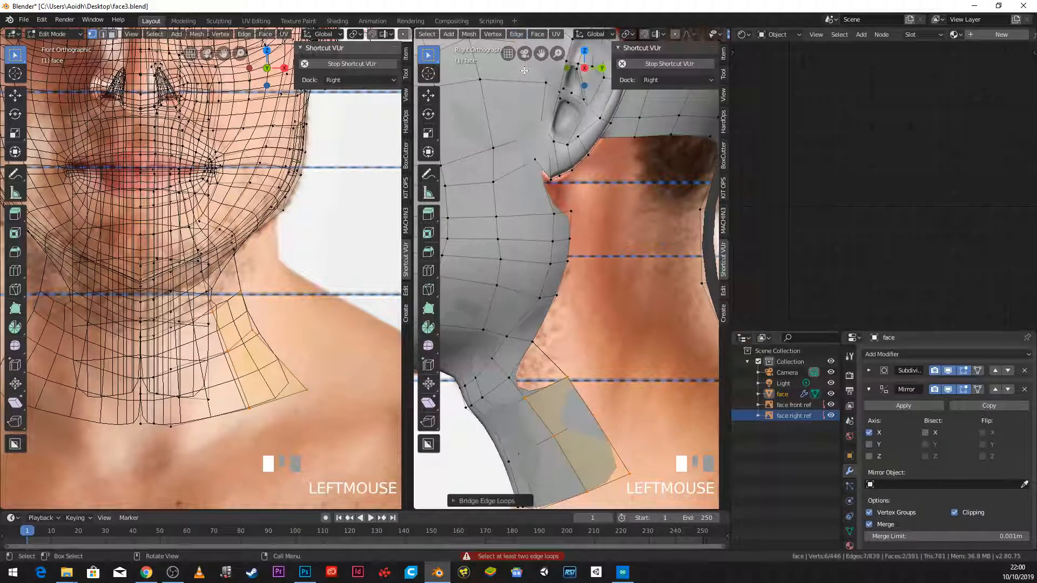
# Step: Fill the four-vertex gap between the bridged faces and the upper end of the second neck chain
pyautogui.click(526, 402)
pyautogui.keyDown('shift'); pyautogui.click(515, 376); pyautogui.keyUp('shift')
pyautogui.keyDown('shift'); pyautogui.click(534, 348); pyautogui.keyUp('shift')
pyautogui.keyDown('shift'); pyautogui.click(567, 376); pyautogui.keyUp('shift')
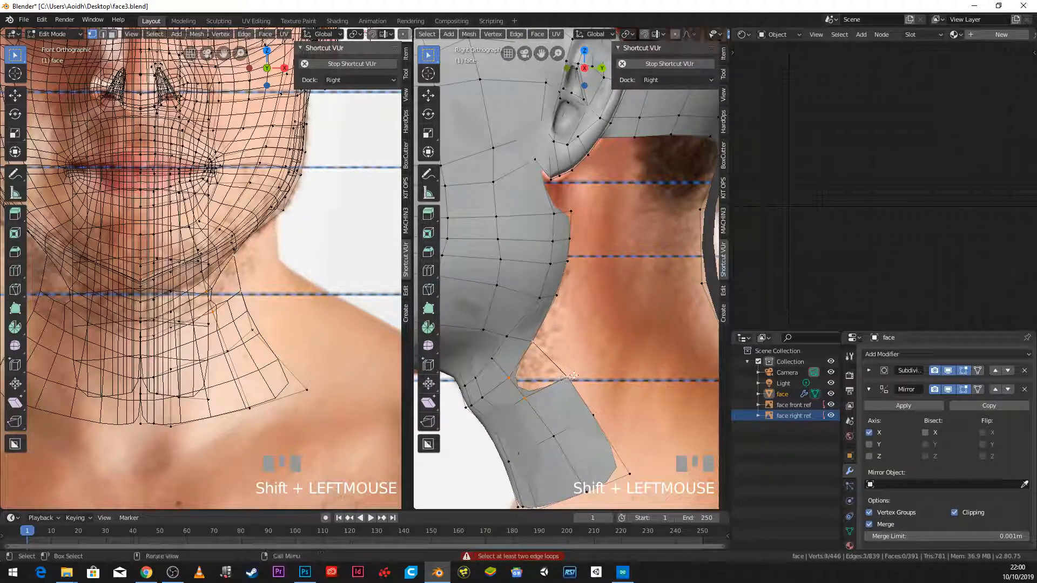
pyautogui.press('f')
# Step: In the right view, extrude three lower-edge vertices of the band behind the ear down onto the upper neck
pyautogui.scroll(-3, 574, 375)
pyautogui.keyDown('shift'); pyautogui.moveTo(573, 375); pyautogui.dragTo(532, 376, button='middle'); pyautogui.keyUp('shift')
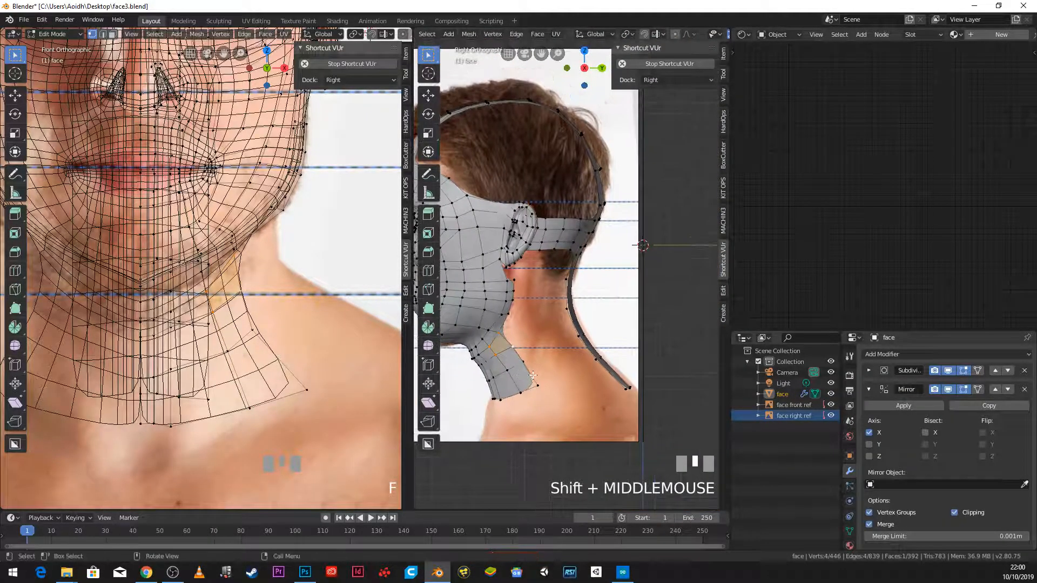
pyautogui.scroll(3, 541, 266)
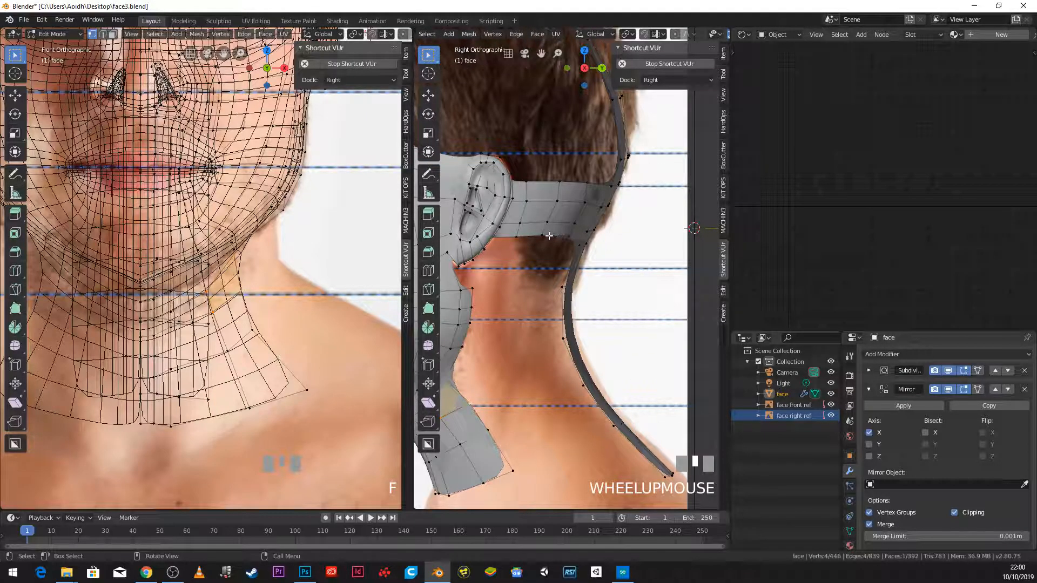
pyautogui.click(519, 236)
pyautogui.keyDown('shift'); pyautogui.click(541, 235); pyautogui.keyUp('shift')
pyautogui.keyDown('shift'); pyautogui.click(568, 235); pyautogui.keyUp('shift')
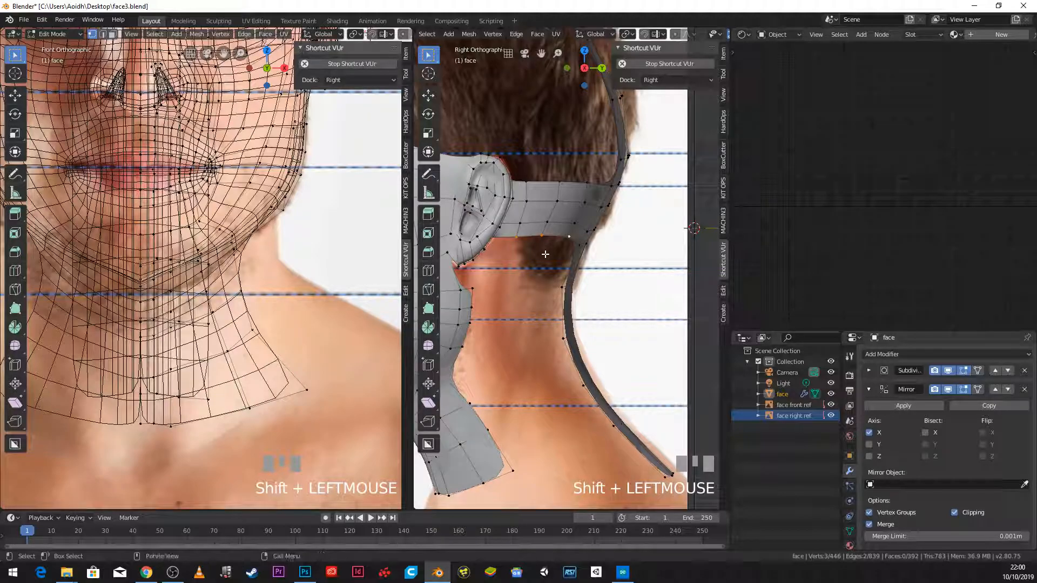
pyautogui.press('e')
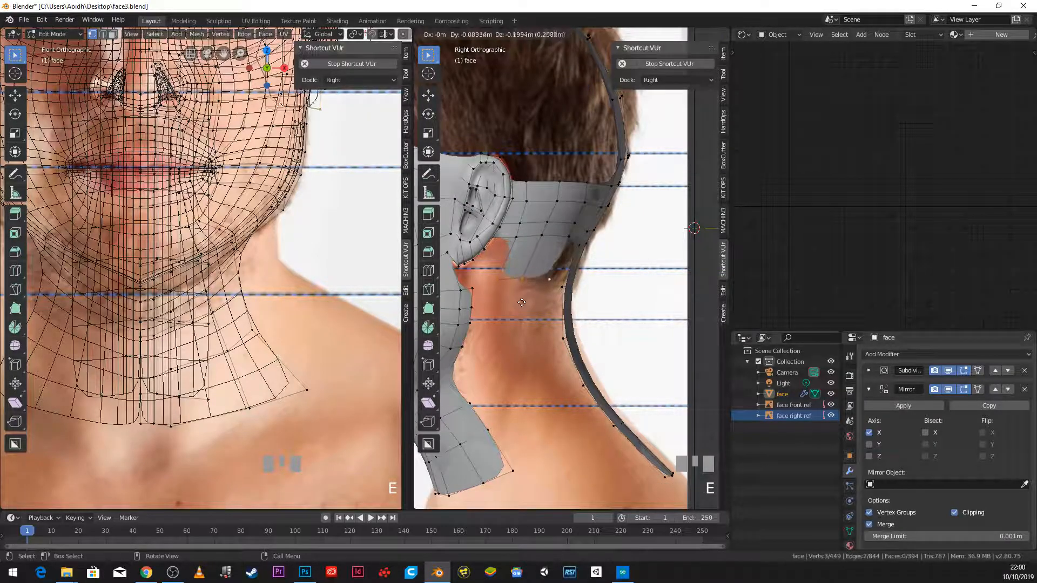
pyautogui.click(520, 310)
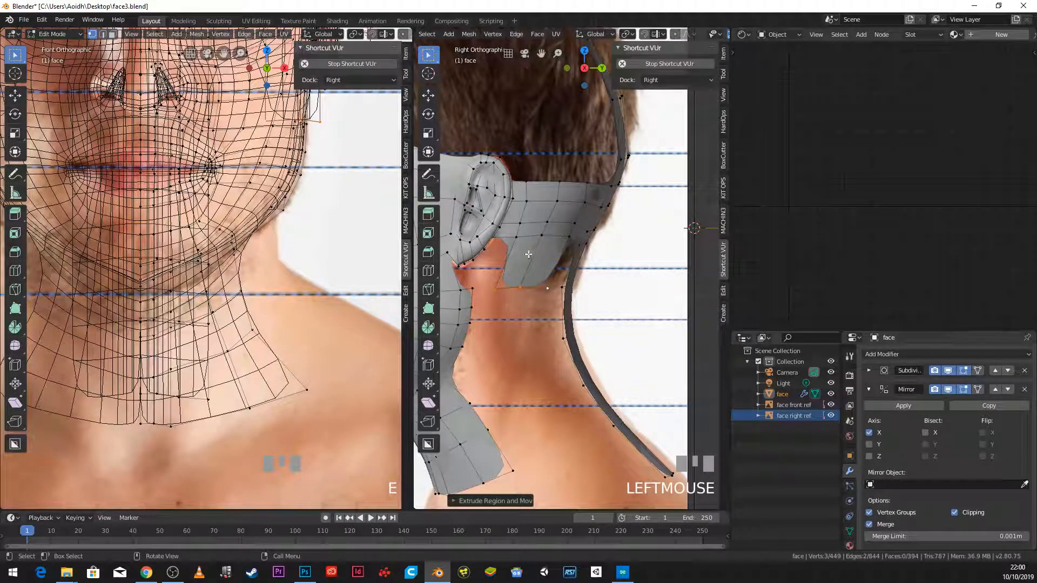
# Step: In the front view, move the three extruded vertices inward from below the ear toward the neck
pyautogui.scroll(-2, 301, 132)
pyautogui.keyDown('shift'); pyautogui.moveTo(300, 131); pyautogui.dragTo(308, 218, button='middle'); pyautogui.keyUp('shift')
pyautogui.scroll(3, 382, 184)
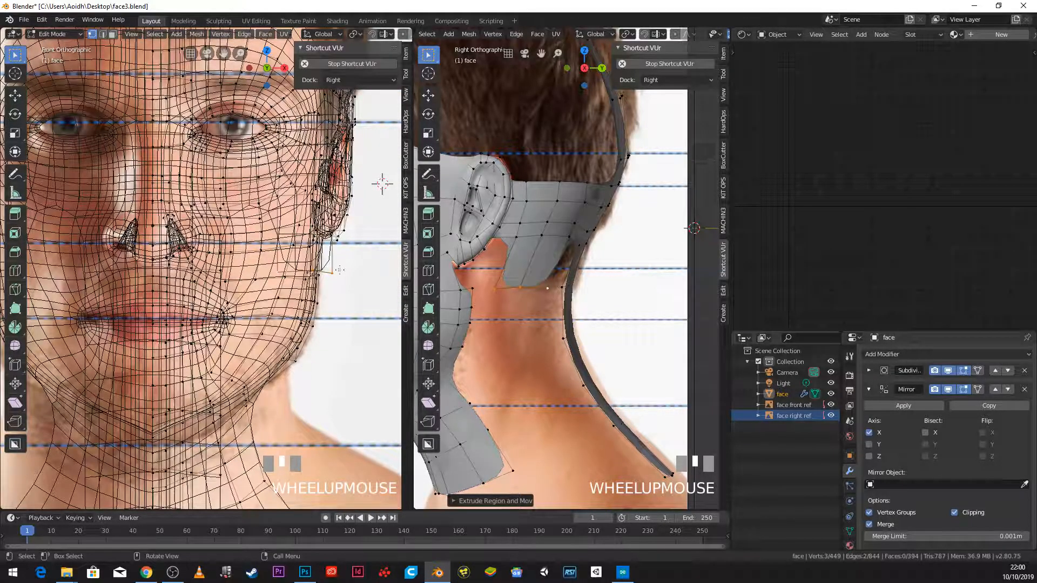
pyautogui.press('g')
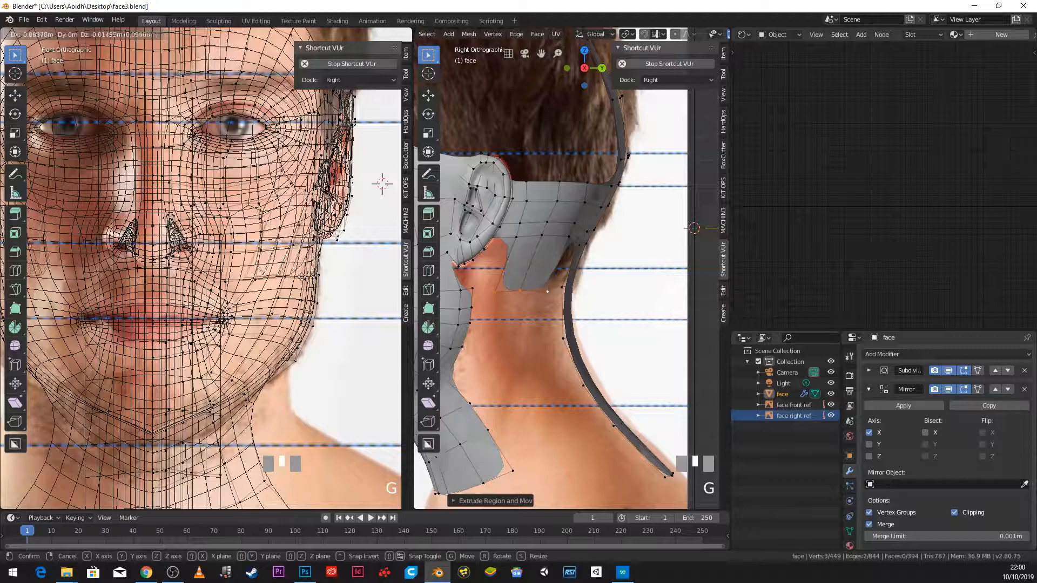
pyautogui.click(493, 304)
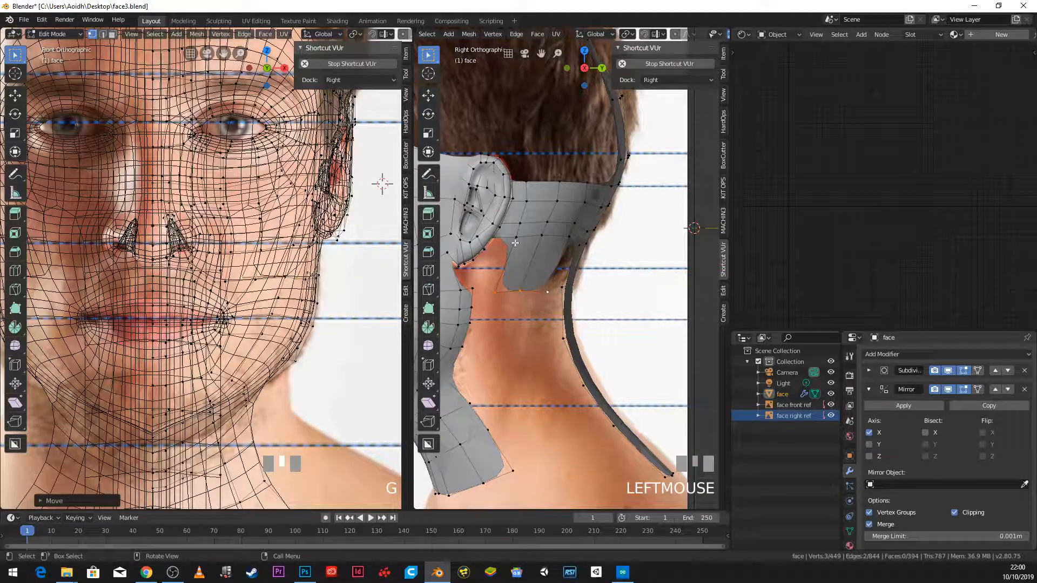
# Step: In the right view, extrude the strip's lower edge further down the neck and tilt it by about -10.5 degrees
pyautogui.moveTo(531, 246); pyautogui.dragTo(549, 260, button='middle')
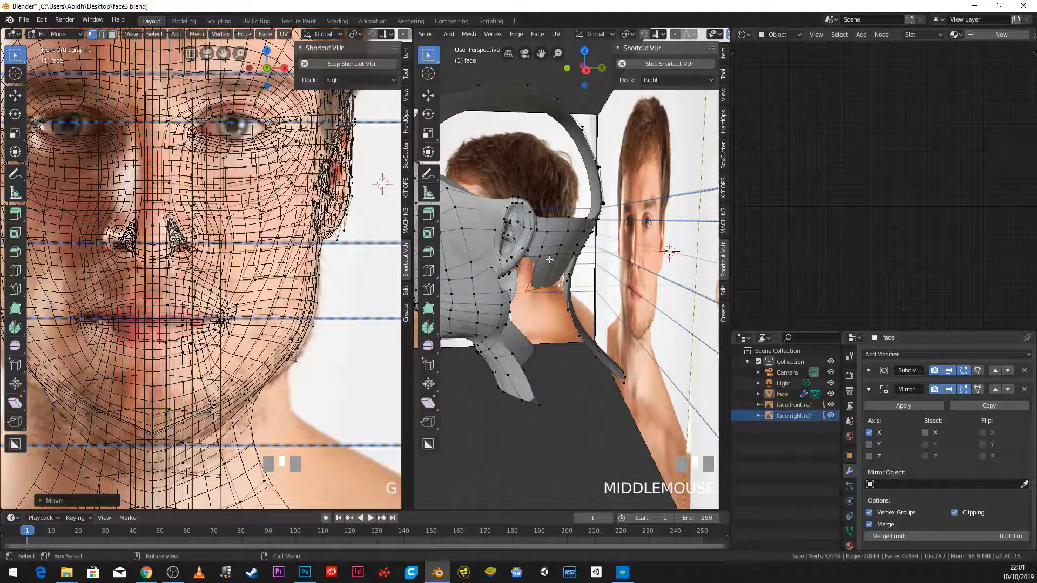
pyautogui.press('KP_3')
pyautogui.scroll(3, 546, 269)
pyautogui.keyDown('shift'); pyautogui.moveTo(511, 300); pyautogui.dragTo(545, 265, button='middle'); pyautogui.keyUp('shift')
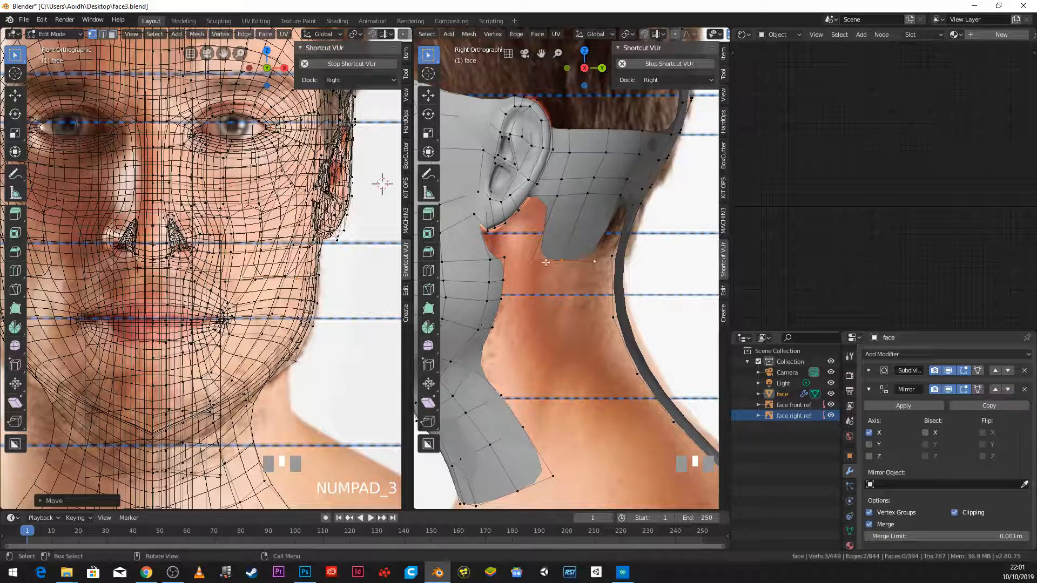
pyautogui.press('e')
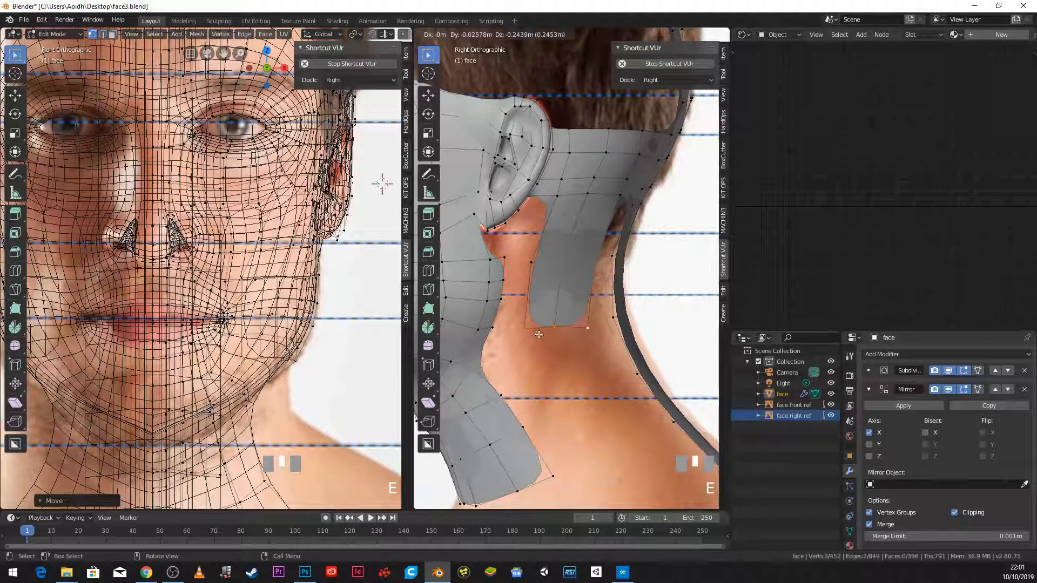
pyautogui.click(572, 337)
pyautogui.press('r')
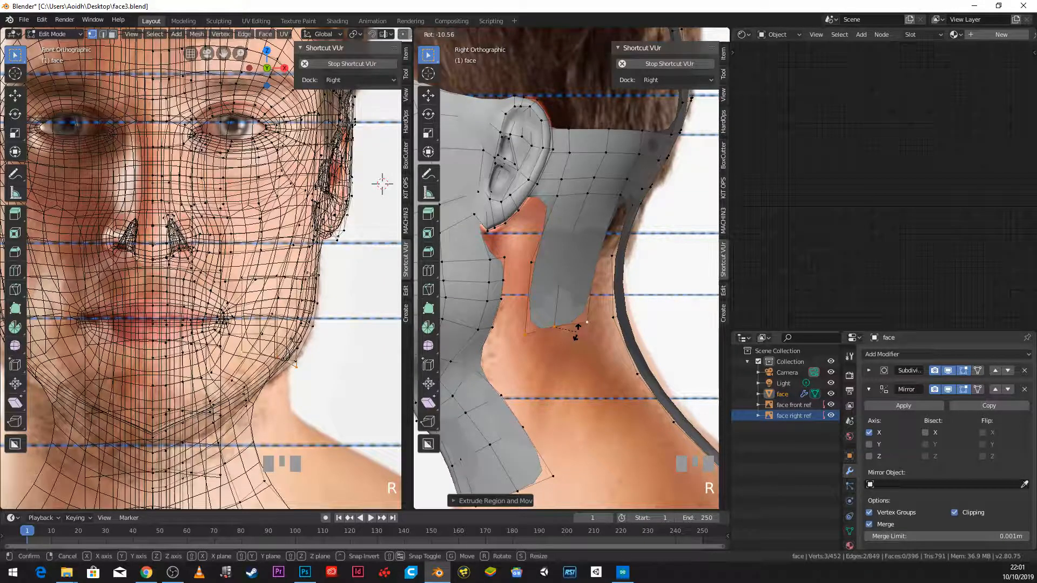
pyautogui.click(577, 332)
# Step: Extrude the strip's lower edge three more times to the base of the neck, rotating it to follow the neck's curve
pyautogui.press('e')
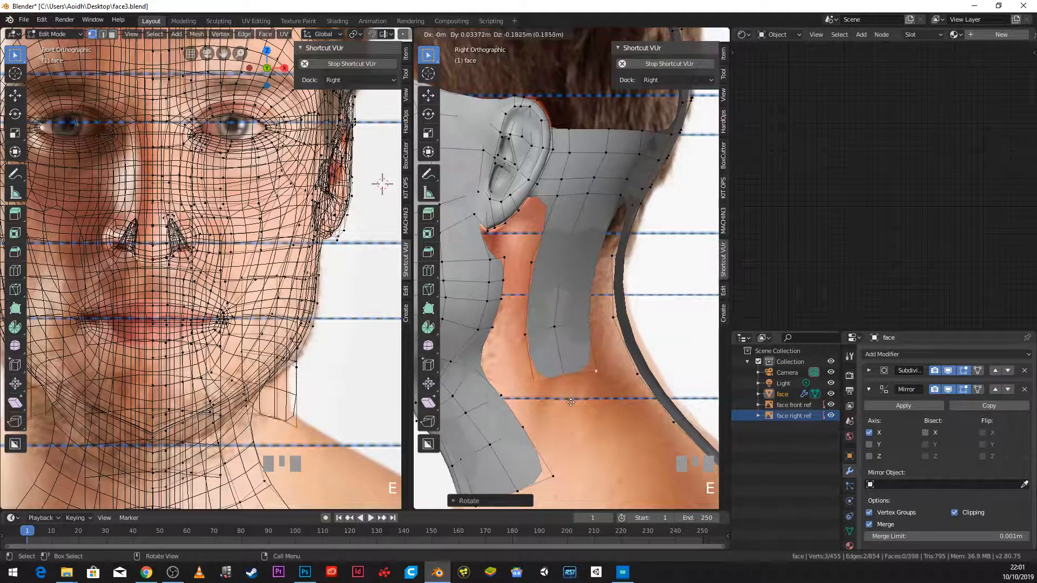
pyautogui.click(614, 376)
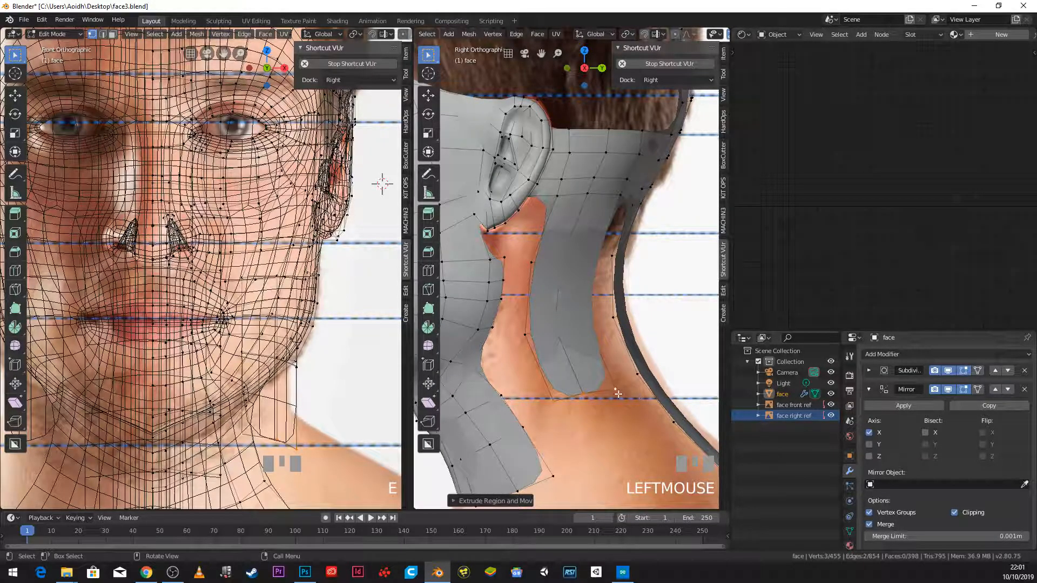
pyautogui.press('r')
pyautogui.click(613, 400)
pyautogui.press('e')
pyautogui.click(613, 417)
pyautogui.scroll(-2, 615, 427)
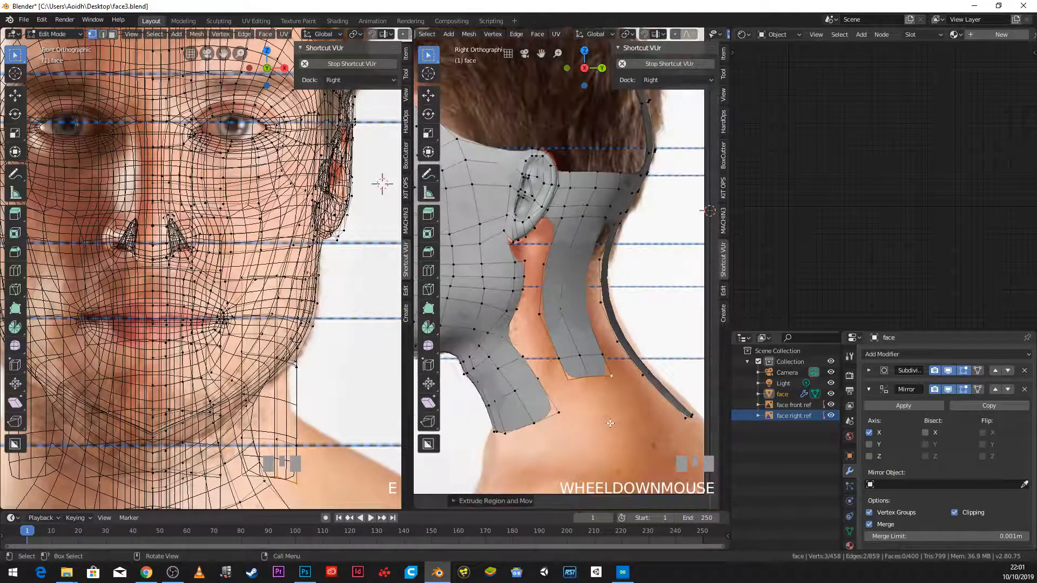
pyautogui.press('e')
pyautogui.click(624, 438)
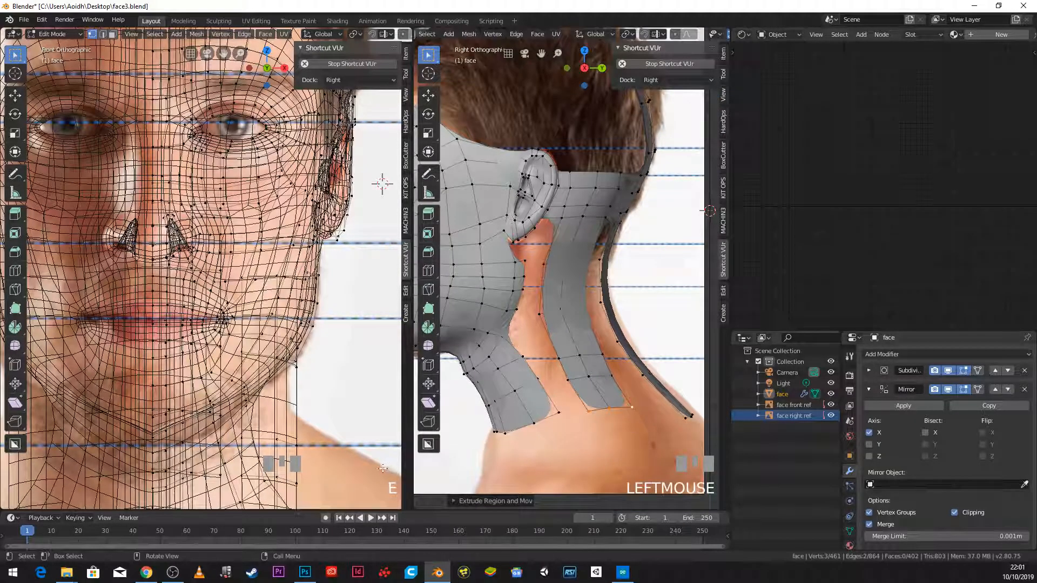
# Step: In the front view, move the strip's bottom row of vertices outward and up onto the shoulder
pyautogui.scroll(-3, 296, 437)
pyautogui.scroll(3, 295, 437)
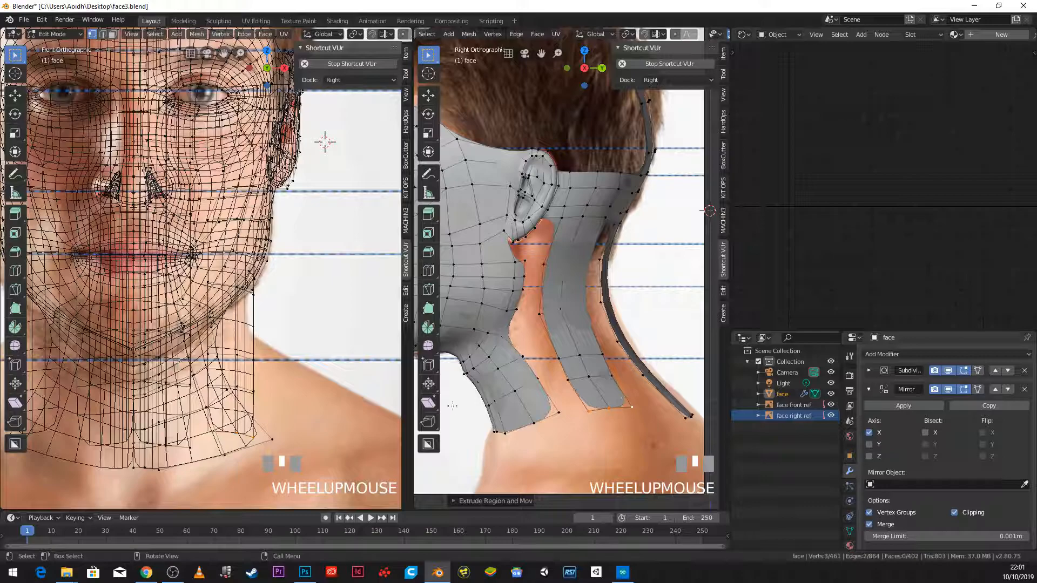
pyautogui.press('g')
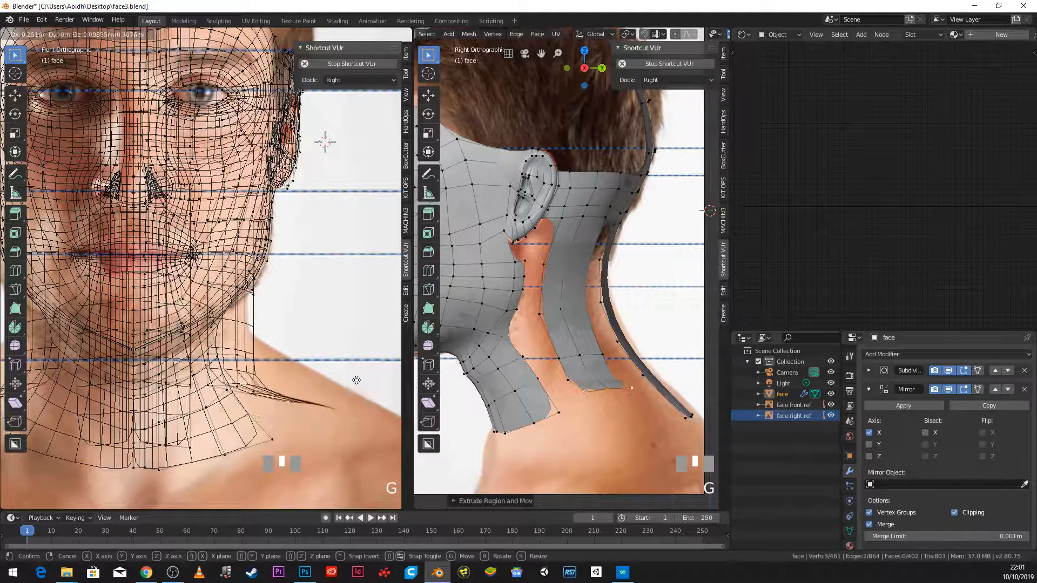
pyautogui.click(323, 394)
# Step: Reposition the individual bottom-row vertices in the front view so they spread along the shoulder slope
pyautogui.click(339, 398)
pyautogui.press('g')
pyautogui.click(327, 398)
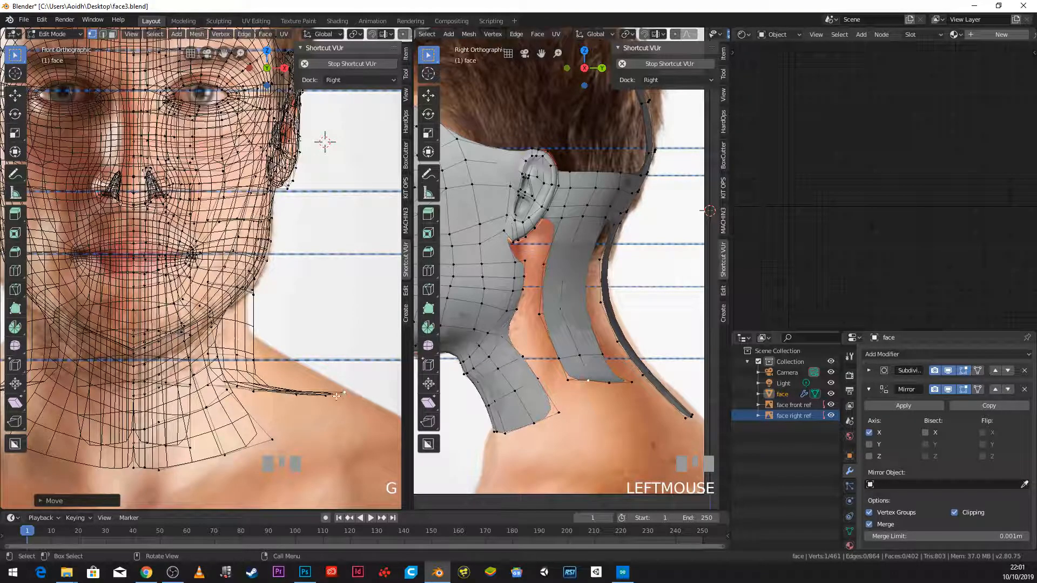
pyautogui.click(356, 405)
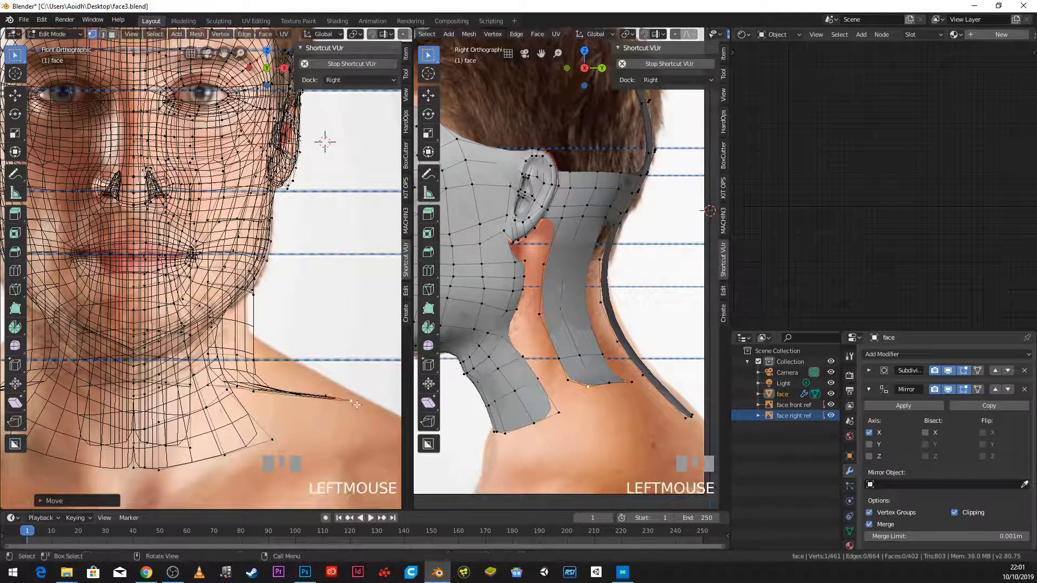
pyautogui.click(330, 395)
pyautogui.press('g')
pyautogui.click(343, 385)
pyautogui.click(294, 395)
pyautogui.press('g')
pyautogui.click(315, 395)
pyautogui.click(605, 355)
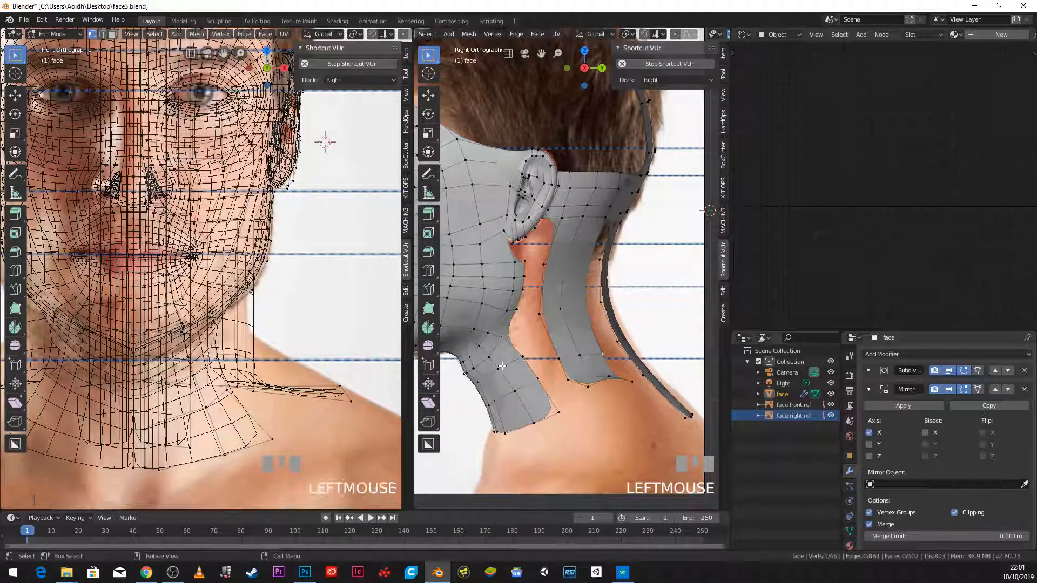
pyautogui.press('g')
pyautogui.rightClick(321, 369)
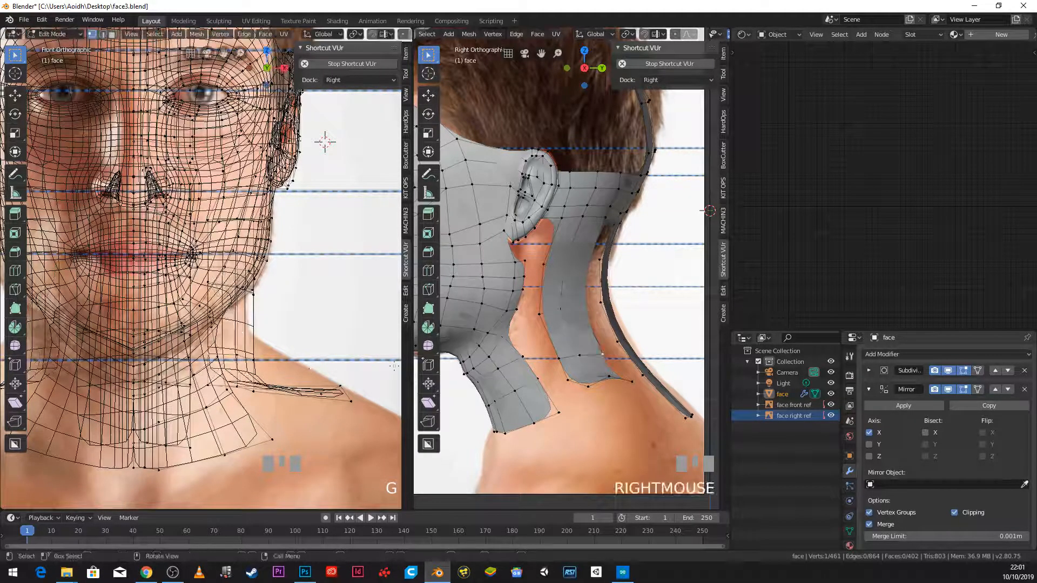
# Step: In the front view, move the remaining vertices of the neck strip's lowest rows up onto the sloping shoulder outline
pyautogui.click(609, 370)
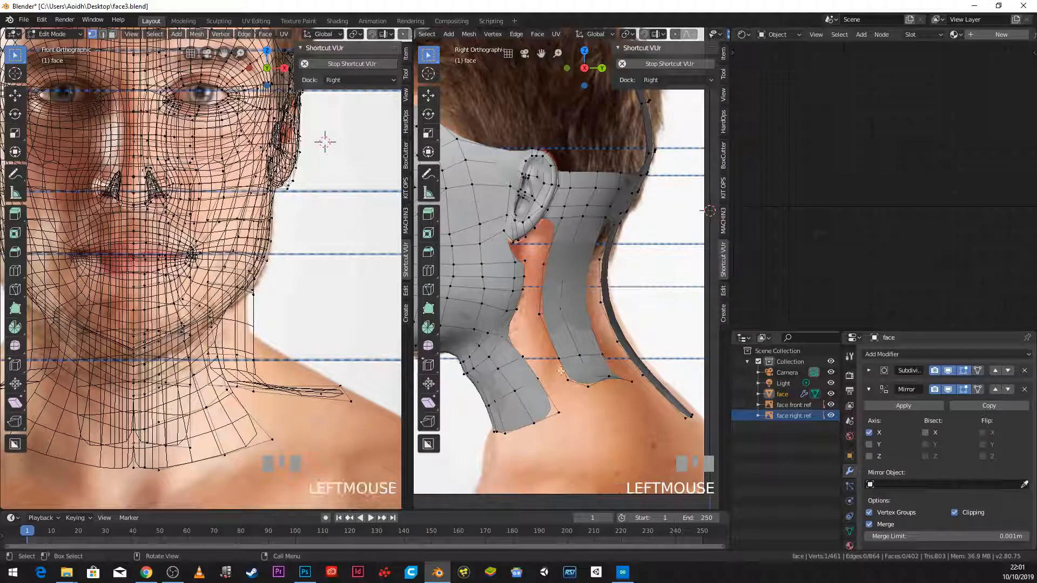
pyautogui.press('g')
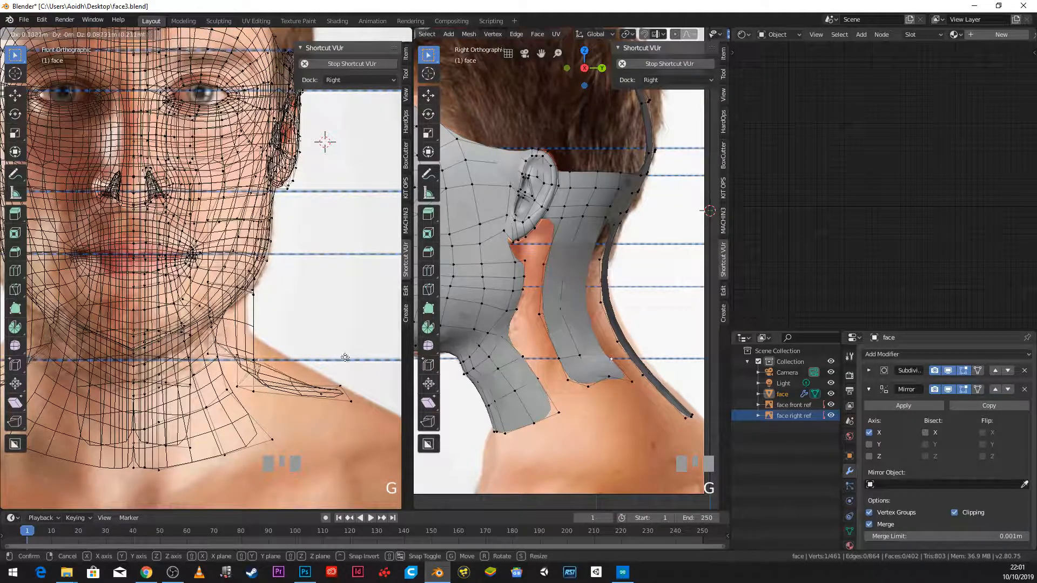
pyautogui.click(343, 357)
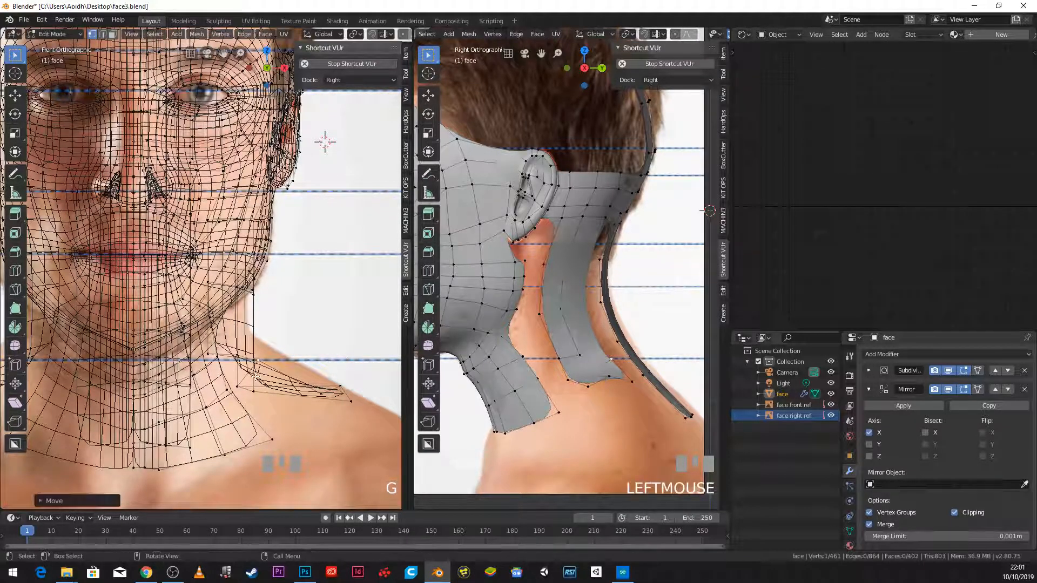
pyautogui.press('g')
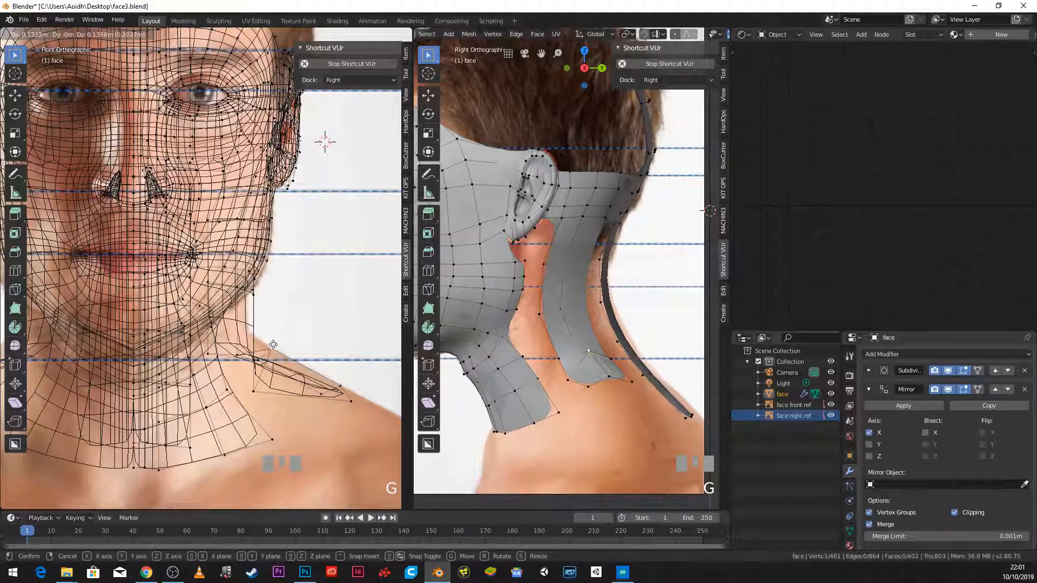
pyautogui.click(267, 376)
pyautogui.press('g')
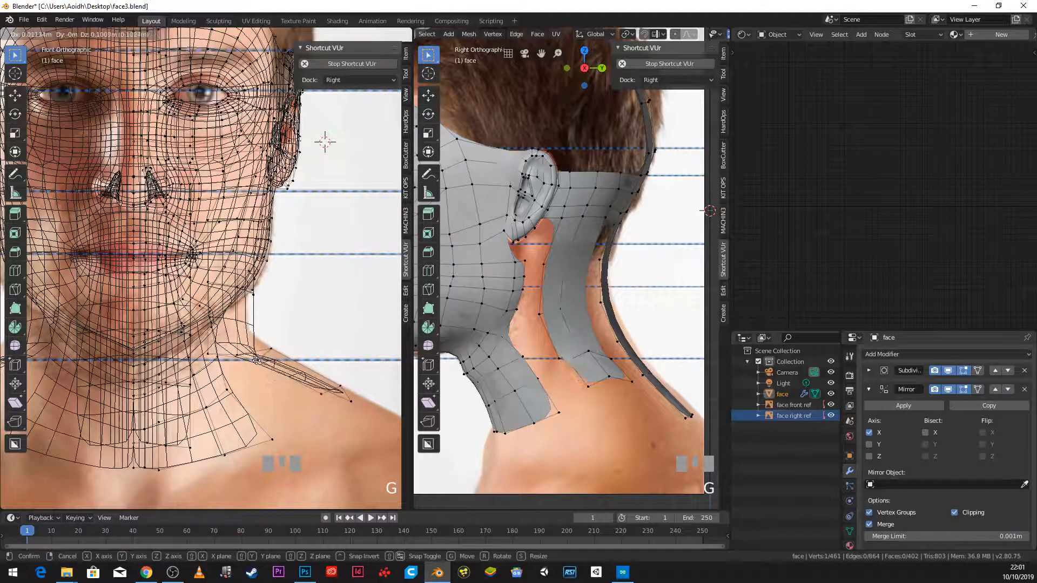
pyautogui.click(264, 354)
pyautogui.press('g')
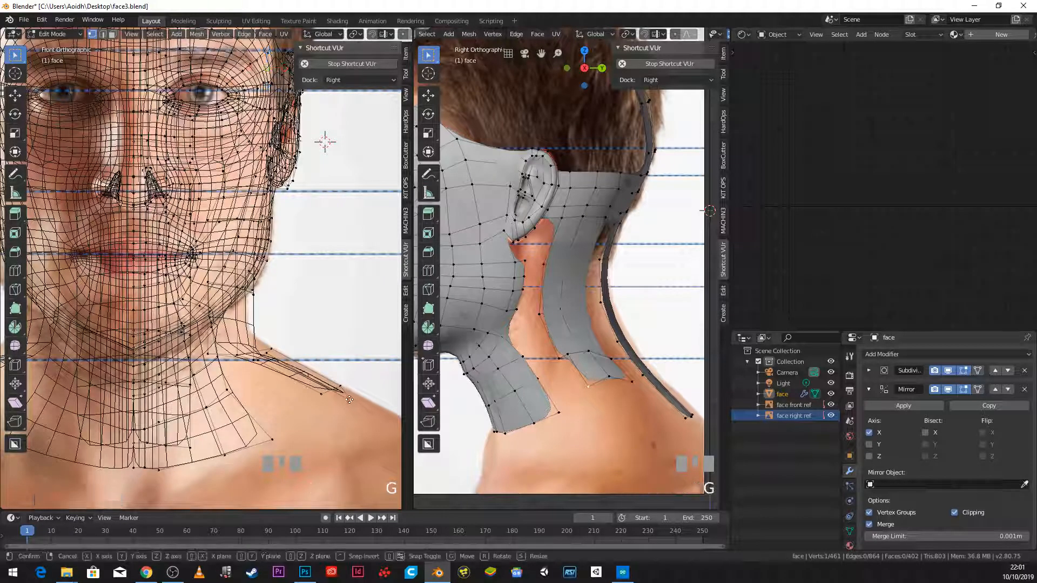
pyautogui.click(319, 395)
pyautogui.click(319, 395)
pyautogui.press('g')
pyautogui.click(330, 392)
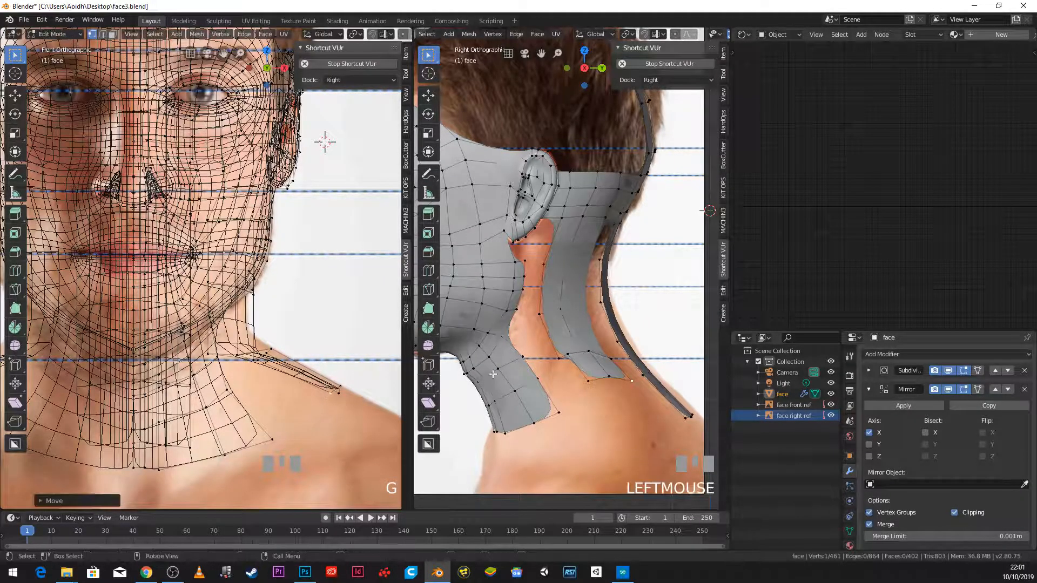
# Step: Move the strip's vertices at the junction of neck and shoulder so they follow the corner of the neck outline
pyautogui.click(555, 358)
pyautogui.press('g')
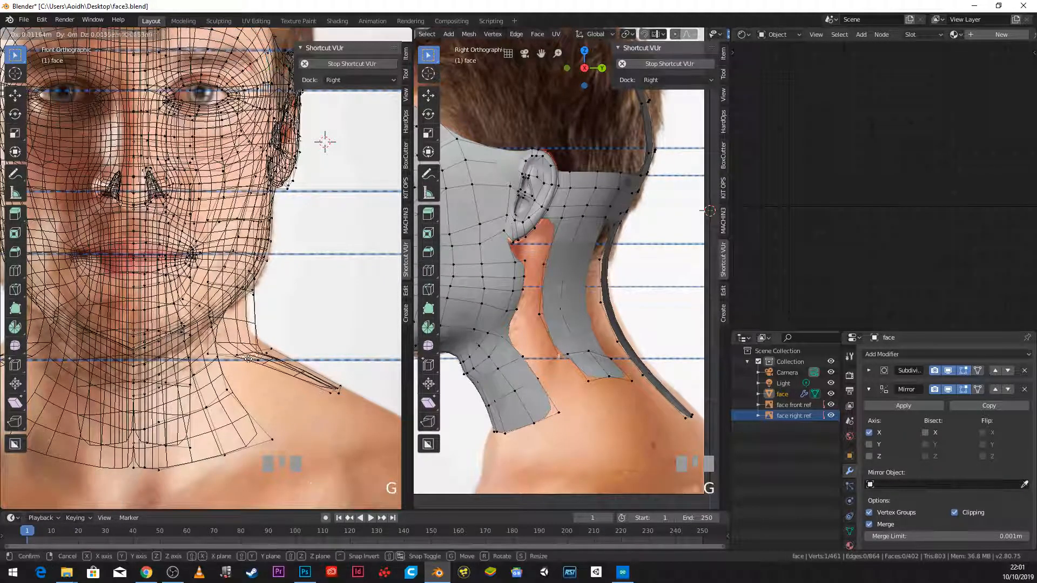
pyautogui.click(240, 344)
pyautogui.click(235, 364)
pyautogui.press('g')
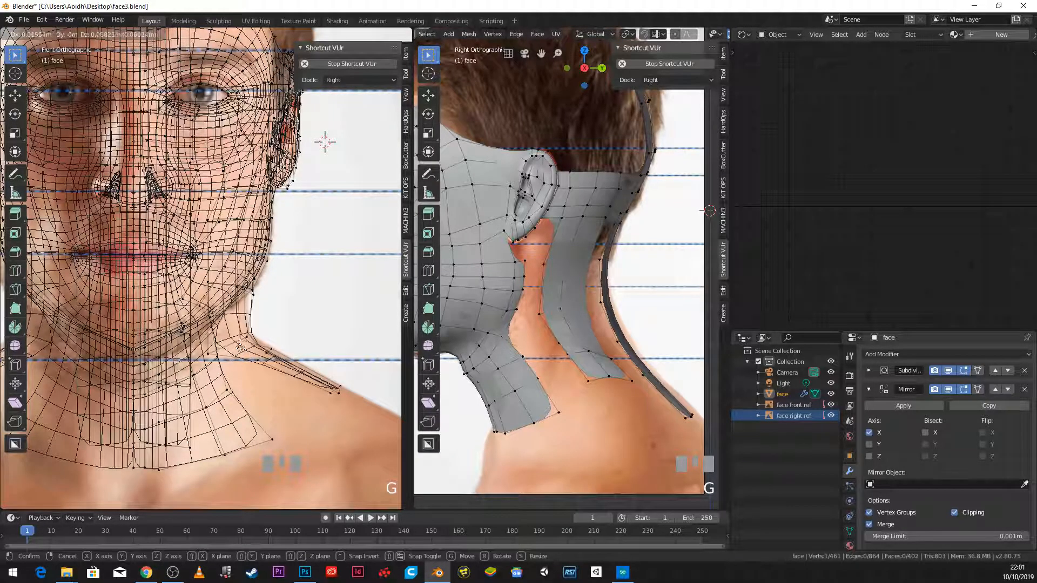
pyautogui.click(248, 340)
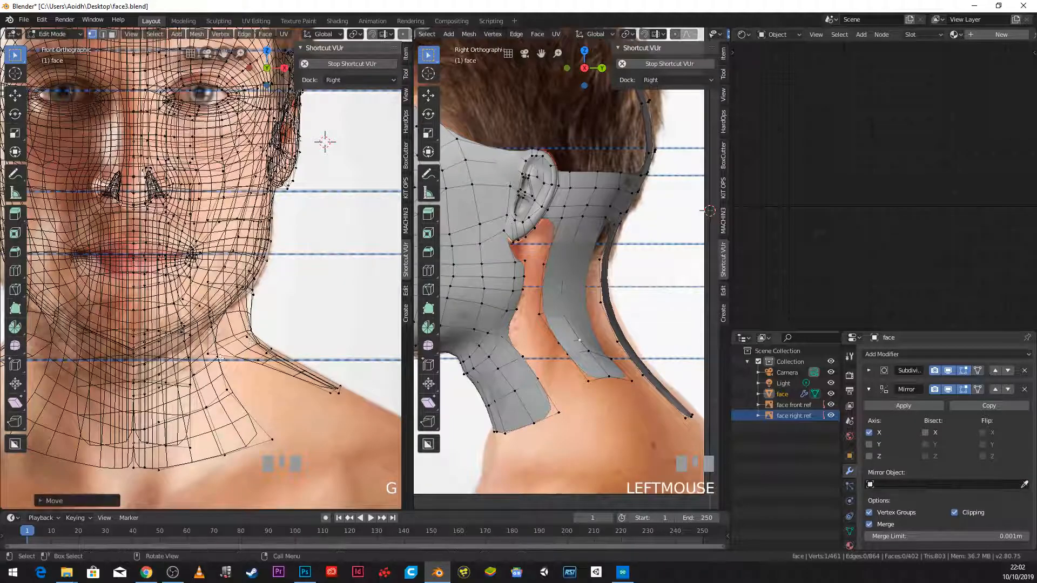
pyautogui.click(233, 352)
pyautogui.press('g')
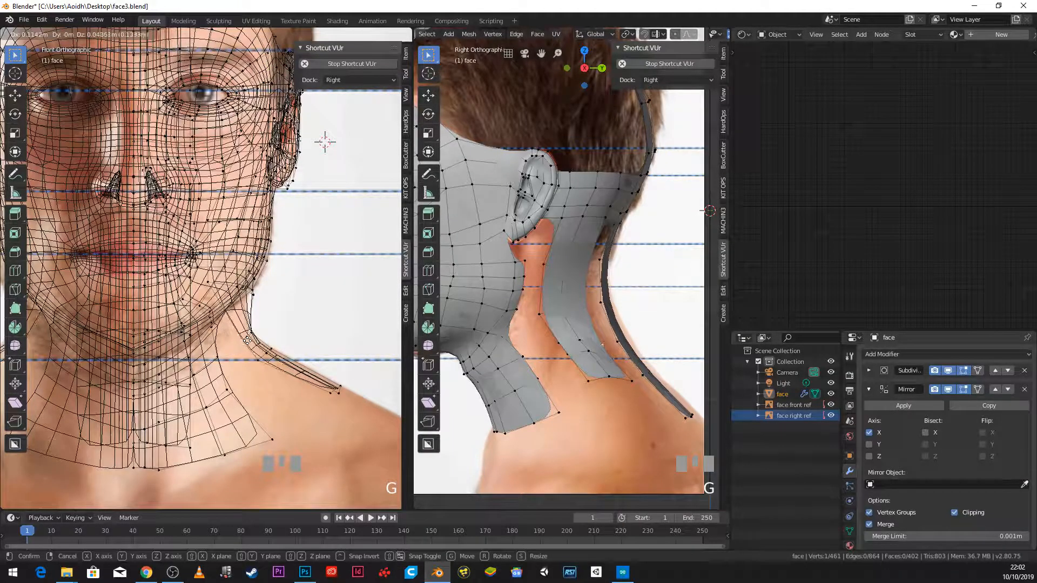
pyautogui.click(249, 332)
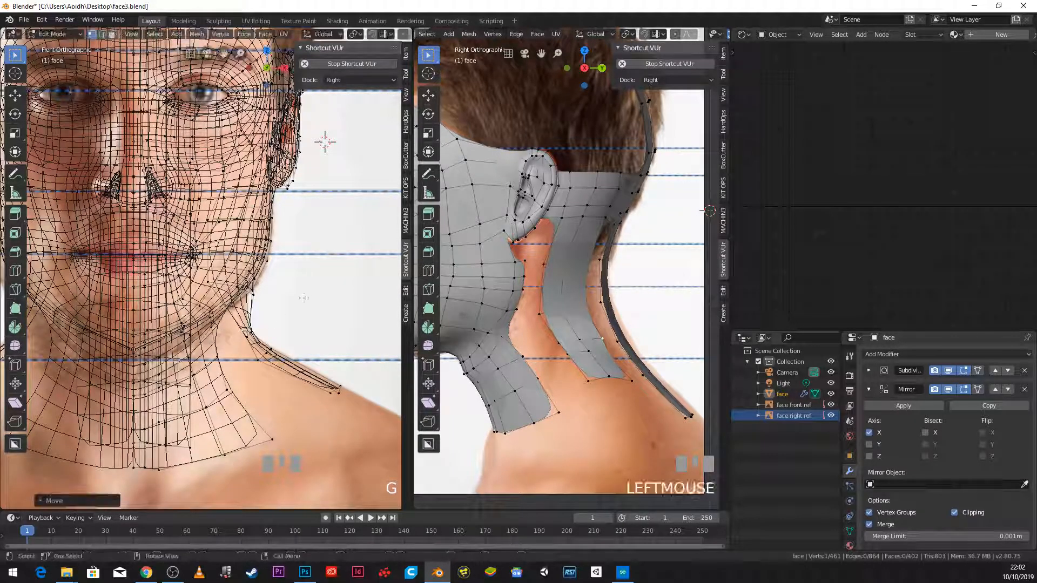
# Step: Reposition the vertices of the mid-neck row in the front view so they line up with the side of the neck
pyautogui.click(296, 316)
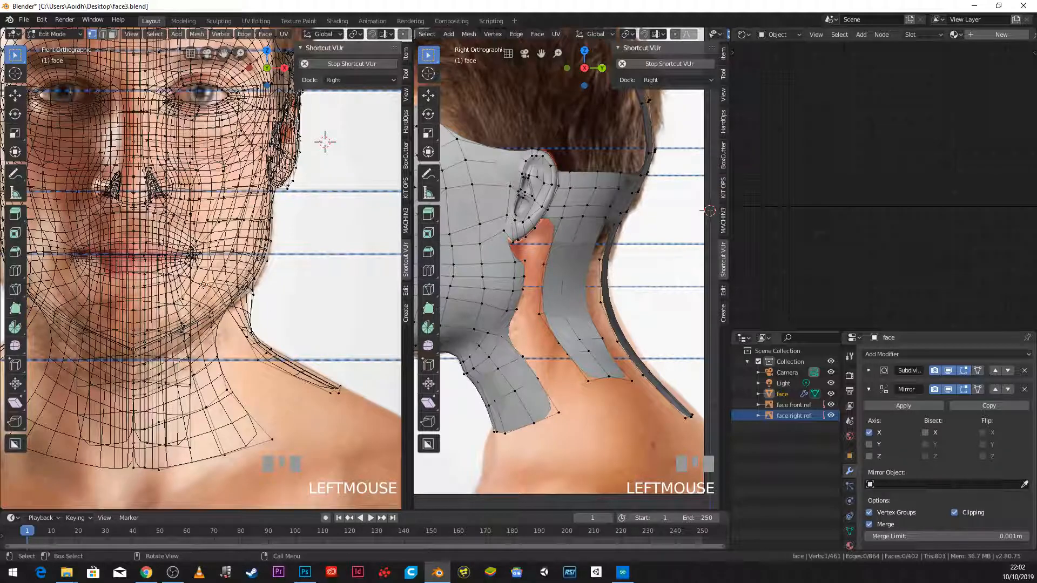
pyautogui.press('g')
pyautogui.click(267, 297)
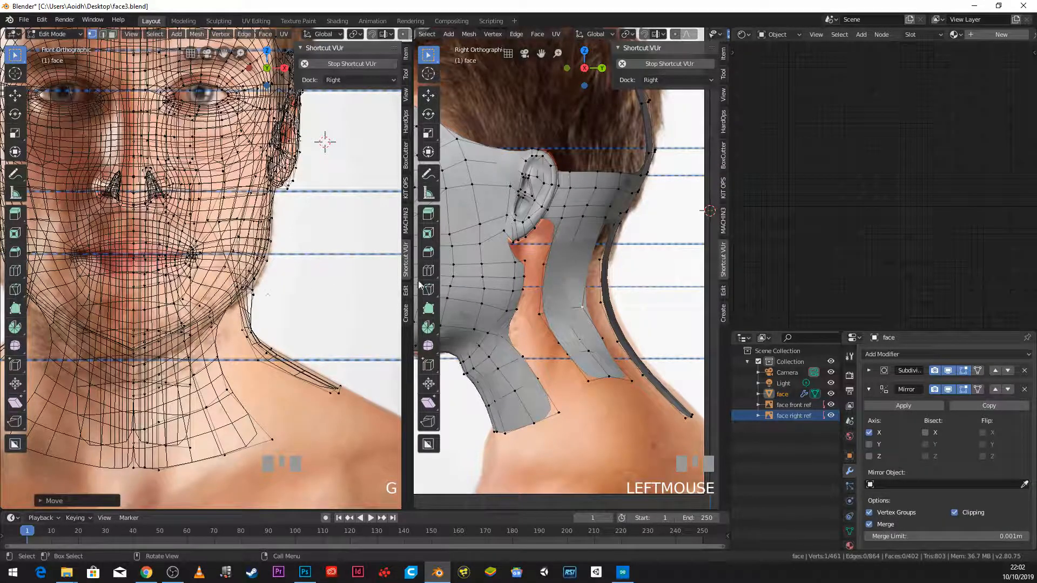
pyautogui.click(546, 309)
pyautogui.press('g')
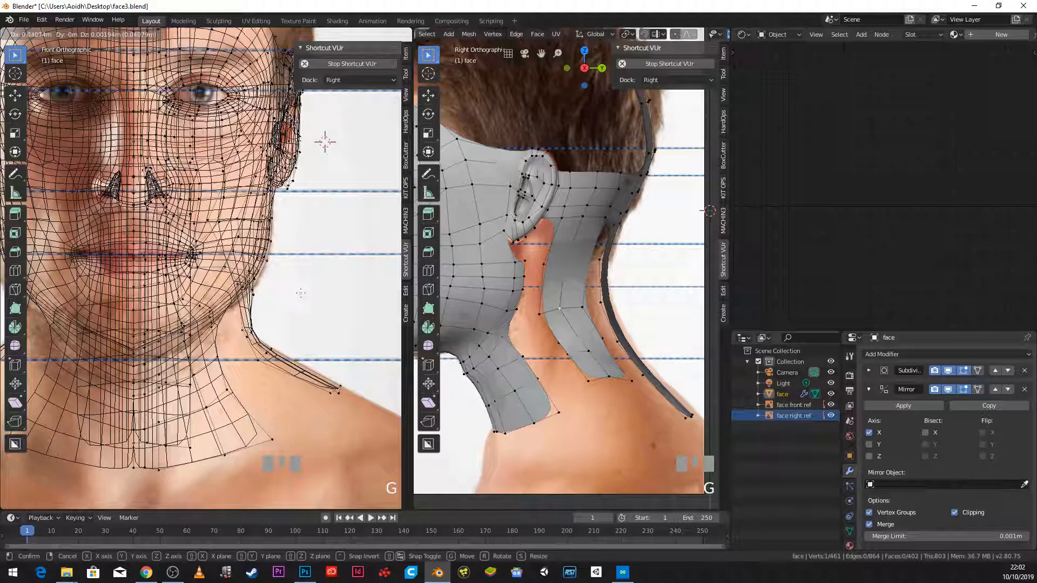
pyautogui.click(301, 294)
pyautogui.click(534, 312)
pyautogui.press('g')
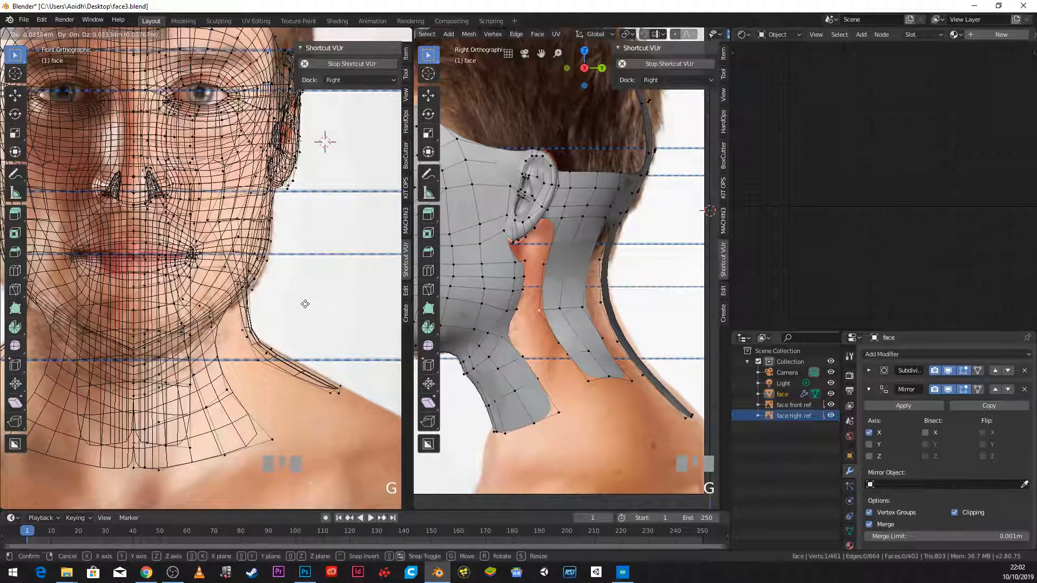
pyautogui.click(300, 301)
# Step: Select the facing open edges of the side neck strip and the back-of-neck strip and connect them with Bridge Edge Loops
pyautogui.scroll(-2, 507, 287)
pyautogui.moveTo(507, 287); pyautogui.dragTo(522, 263, button='middle')
pyautogui.scroll(3, 561, 291)
pyautogui.click(548, 236)
pyautogui.keyDown('shift'); pyautogui.click(529, 303); pyautogui.keyUp('shift')
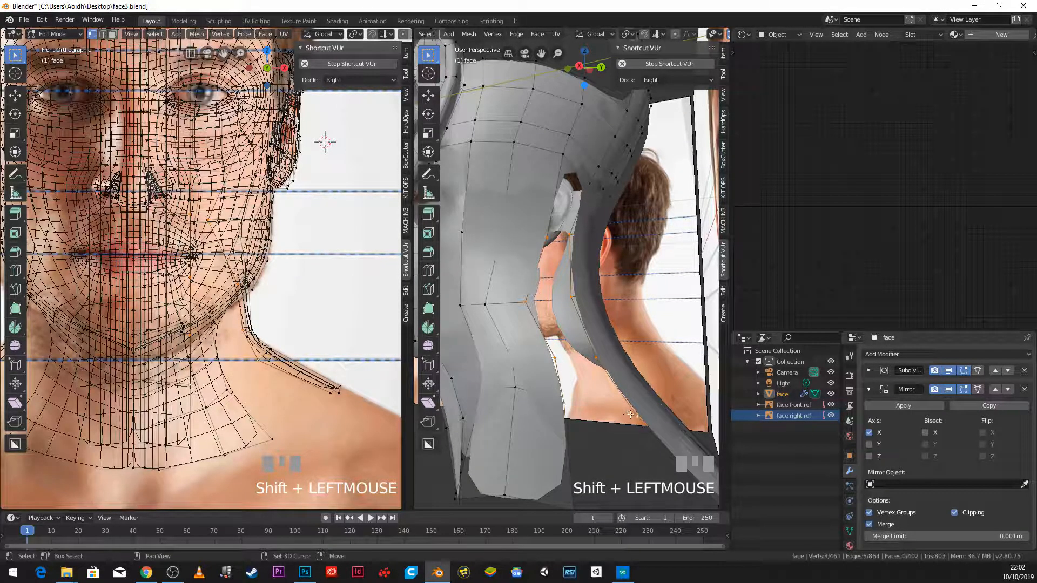
pyautogui.scroll(-3, 632, 416)
pyautogui.moveTo(632, 416); pyautogui.dragTo(599, 378, button='middle')
pyautogui.keyDown('shift'); pyautogui.click(599, 377); pyautogui.keyUp('shift')
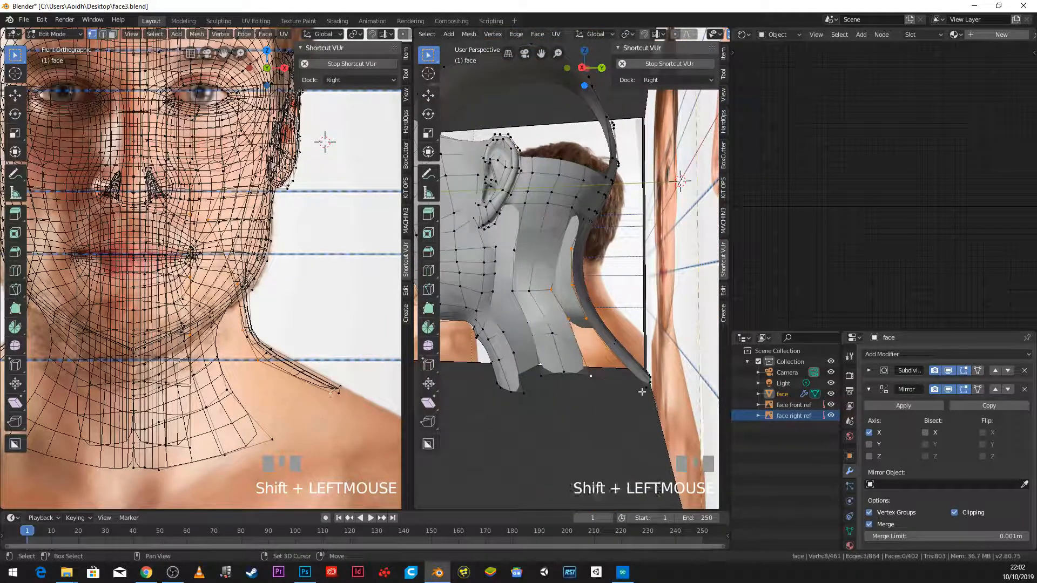
pyautogui.click(516, 33)
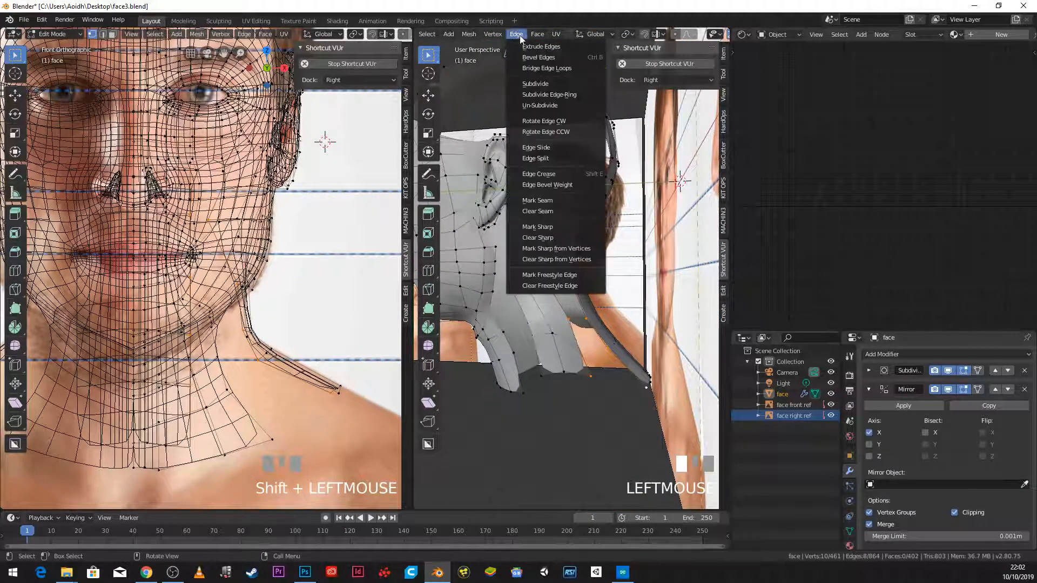
pyautogui.click(537, 67)
# Step: Fill the remaining hole at the nape with a face and hide the front and right reference images
pyautogui.scroll(2, 577, 279)
pyautogui.scroll(1, 577, 280)
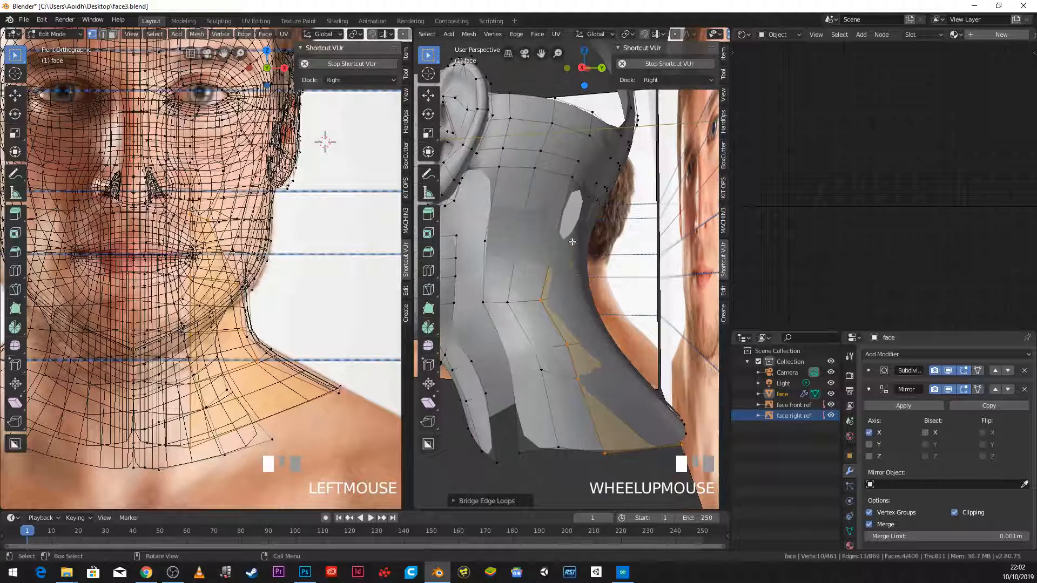
pyautogui.click(561, 235)
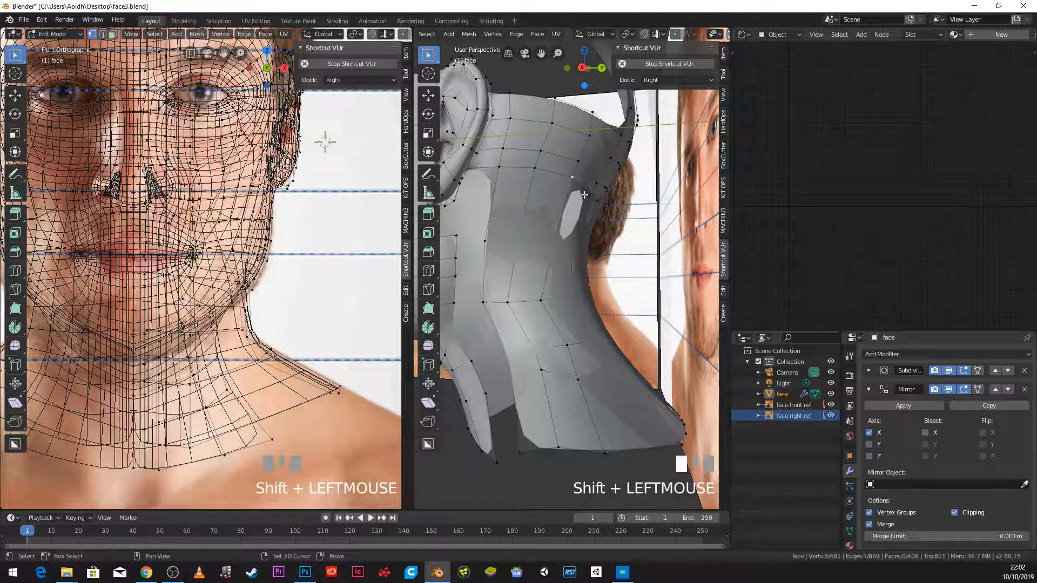
pyautogui.press('f')
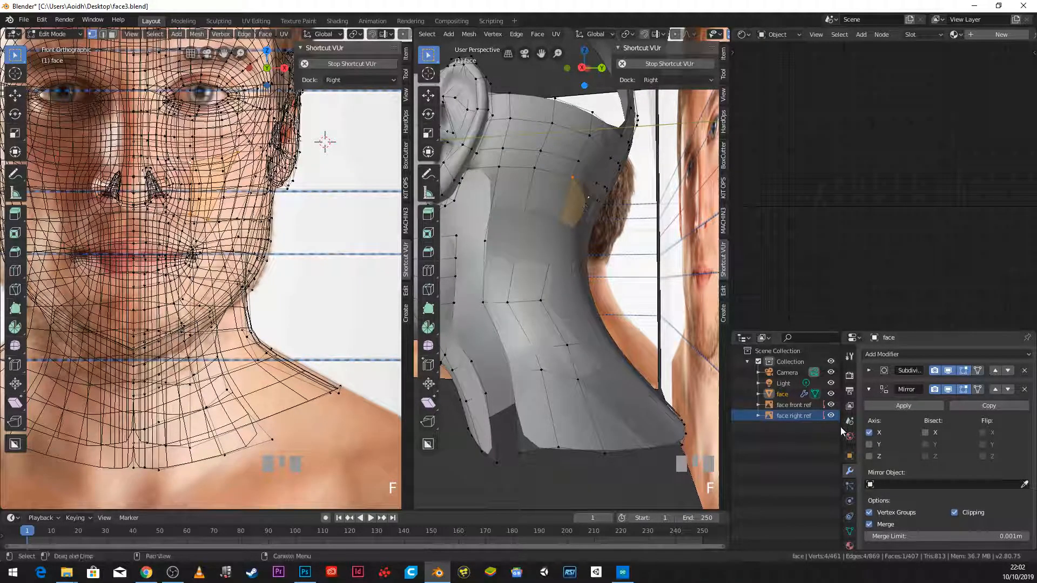
pyautogui.moveTo(830, 415); pyautogui.dragTo(830, 404)
# Step: Select the three vertices along the earlobe's lower edge and shift them outward along the X axis
pyautogui.scroll(-3, 616, 260)
pyautogui.moveTo(615, 260); pyautogui.dragTo(549, 215, button='middle')
pyautogui.scroll(5, 531, 231)
pyautogui.moveTo(518, 253); pyautogui.dragTo(621, 284, button='middle')
pyautogui.scroll(2, 478, 255)
pyautogui.scroll(-2, 553, 233)
pyautogui.click(553, 232)
pyautogui.keyDown('shift'); pyautogui.click(588, 227); pyautogui.keyUp('shift')
pyautogui.keyDown('shift'); pyautogui.click(560, 230); pyautogui.keyUp('shift')
pyautogui.press('g')
pyautogui.press('x')
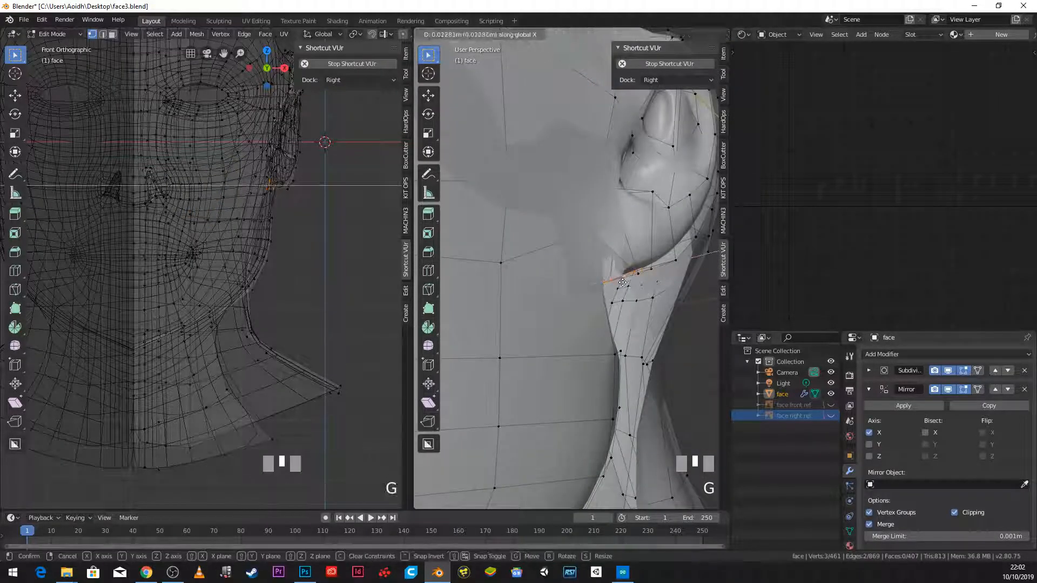
pyautogui.click(627, 282)
pyautogui.moveTo(627, 281); pyautogui.dragTo(575, 186, button='middle')
pyautogui.press('g')
pyautogui.press('x')
pyautogui.click(565, 174)
# Step: Select the row of vertices across the top of the earlobe and move it about 0.02 m along the X axis
pyautogui.moveTo(566, 174); pyautogui.dragTo(511, 208, button='middle')
pyautogui.click(512, 211)
pyautogui.keyDown('shift'); pyautogui.click(504, 216); pyautogui.keyUp('shift')
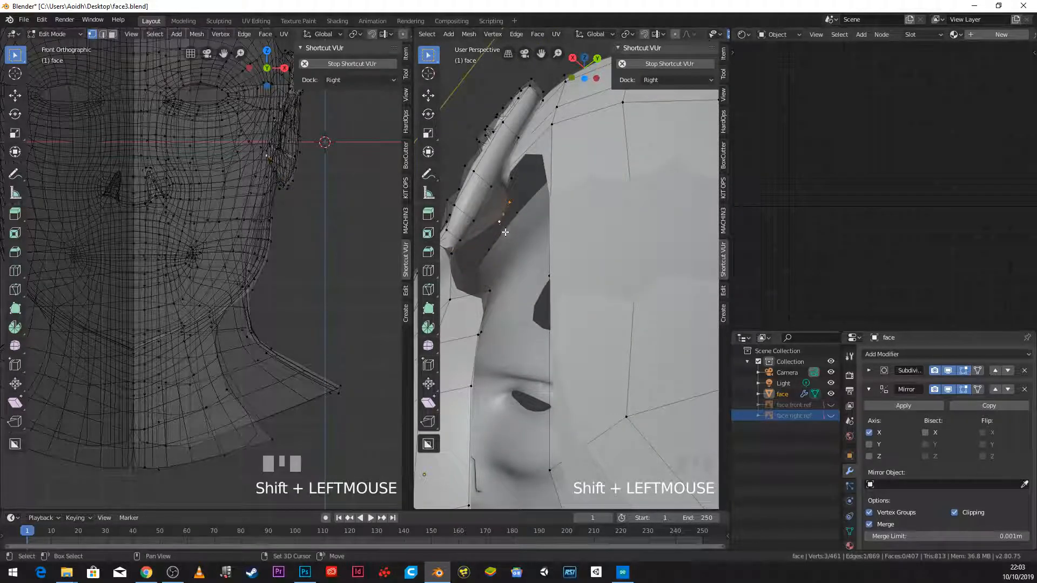
pyautogui.press('g')
pyautogui.press('x')
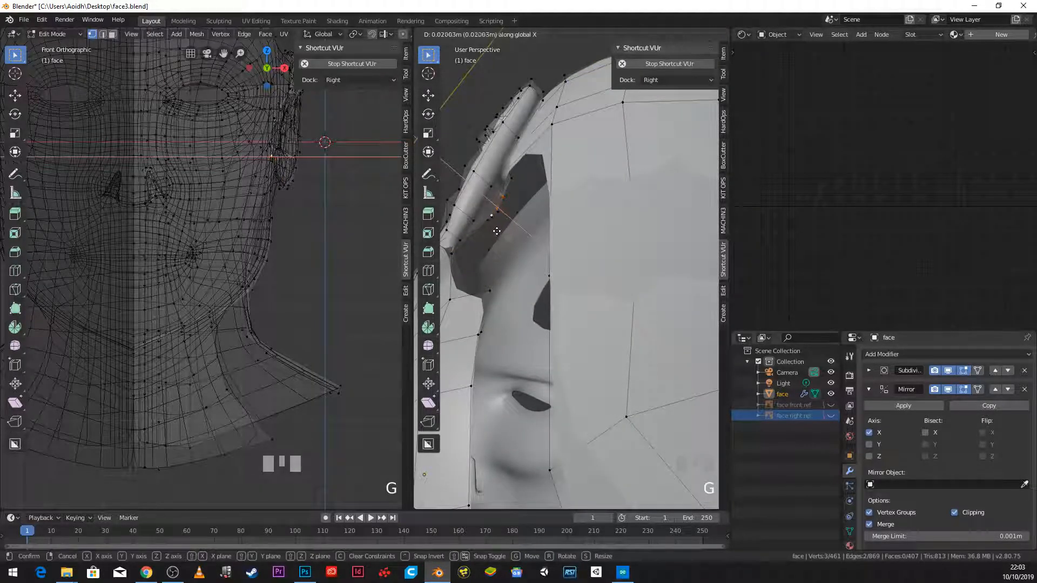
pyautogui.click(494, 230)
# Step: Examine the earlobe and the open gap between the jaw and the neck strip from several angles
pyautogui.moveTo(494, 230); pyautogui.dragTo(494, 281, button='middle')
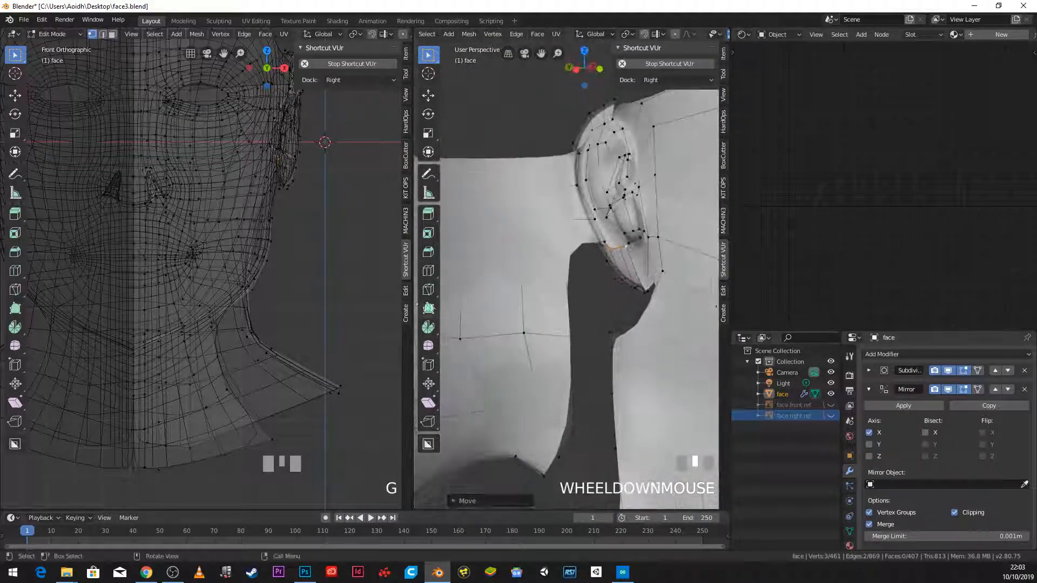
pyautogui.scroll(2, 494, 281)
pyautogui.scroll(2, 626, 271)
pyautogui.moveTo(627, 271); pyautogui.dragTo(665, 260, button='middle')
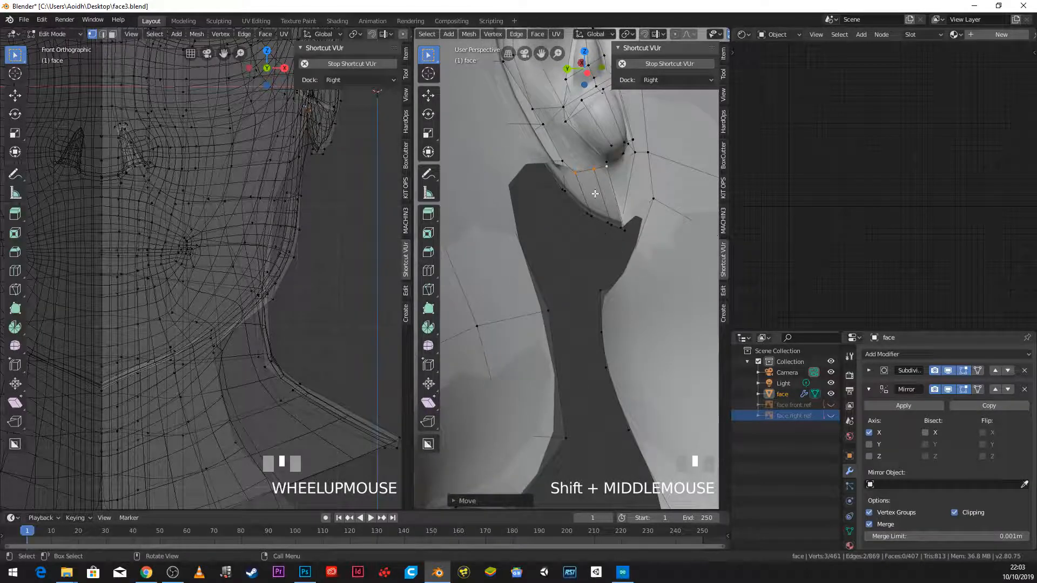
pyautogui.moveTo(607, 212)
pyautogui.mouseDown(button='middle')
pyautogui.moveTo(578, 218)
pyautogui.moveTo(588, 217)
pyautogui.mouseUp(button='middle')
pyautogui.moveTo(648, 211); pyautogui.dragTo(698, 179, button='middle')
pyautogui.moveTo(623, 291); pyautogui.dragTo(590, 321, button='middle')
pyautogui.scroll(-2, 605, 275)
pyautogui.scroll(3, 600, 264)
pyautogui.moveTo(606, 285); pyautogui.dragTo(613, 270, button='middle')
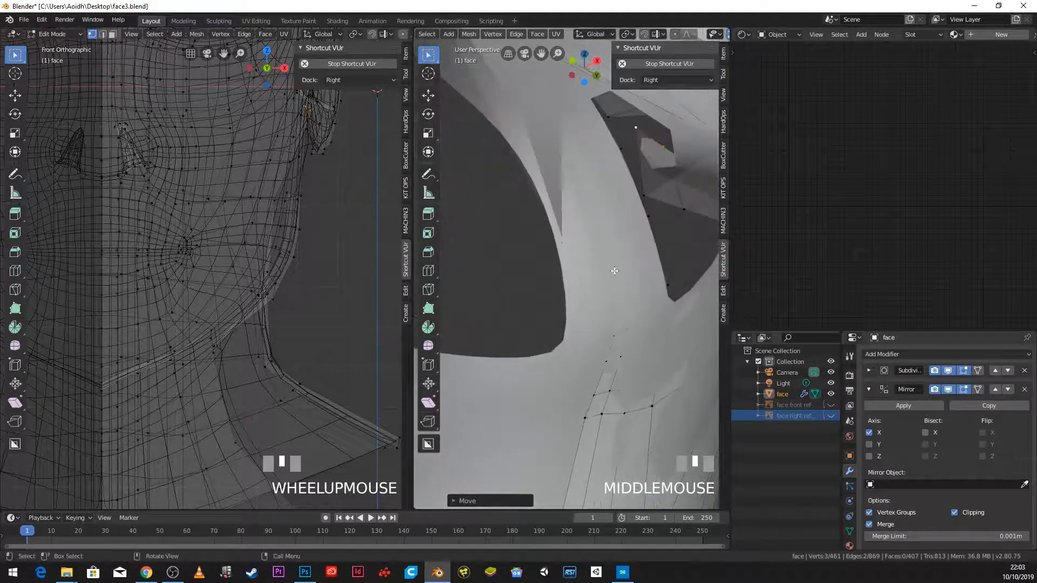
pyautogui.scroll(-2, 618, 250)
# Step: Reposition the vertices on the front surface of the earlobe, pulling one down toward the cheek
pyautogui.click(614, 235)
pyautogui.keyDown('shift'); pyautogui.click(610, 234); pyautogui.keyUp('shift')
pyautogui.moveTo(610, 233); pyautogui.dragTo(720, 263, button='middle')
pyautogui.keyDown('shift'); pyautogui.moveTo(652, 273); pyautogui.dragTo(641, 305, button='middle'); pyautogui.keyUp('shift')
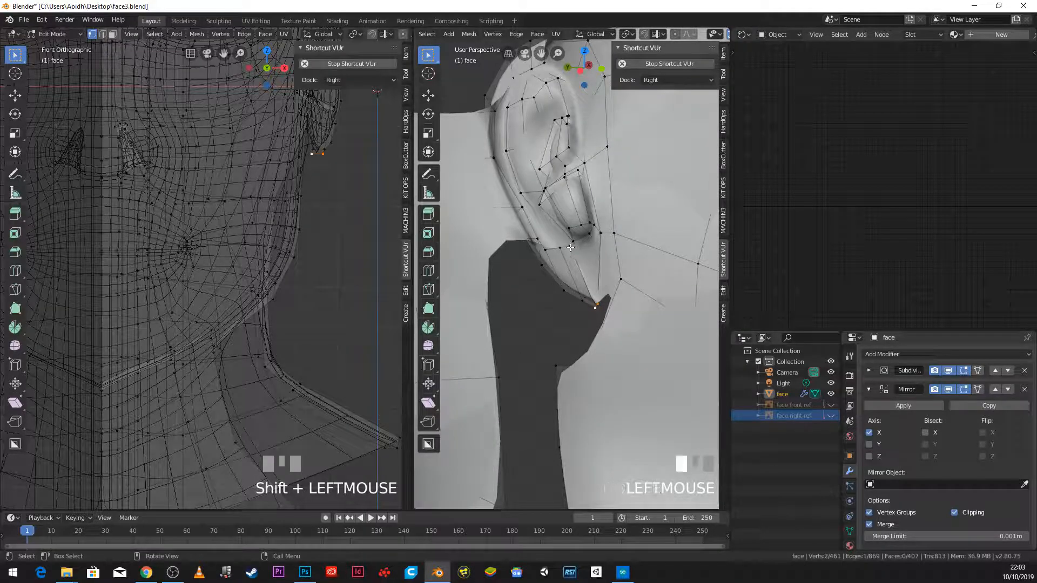
pyautogui.press('g')
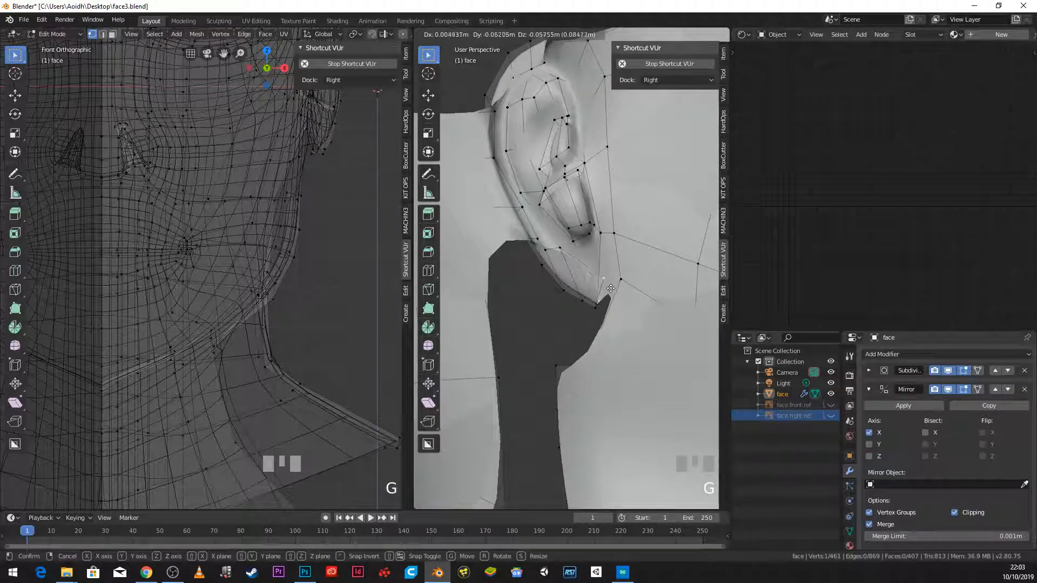
pyautogui.click(611, 289)
pyautogui.press('g')
pyautogui.click(564, 253)
# Step: Fill the small gap between the earlobe's tip and the cheek with a face
pyautogui.moveTo(564, 253); pyautogui.dragTo(607, 290, button='middle')
pyautogui.click(601, 313)
pyautogui.keyDown('shift'); pyautogui.click(598, 328); pyautogui.keyUp('shift')
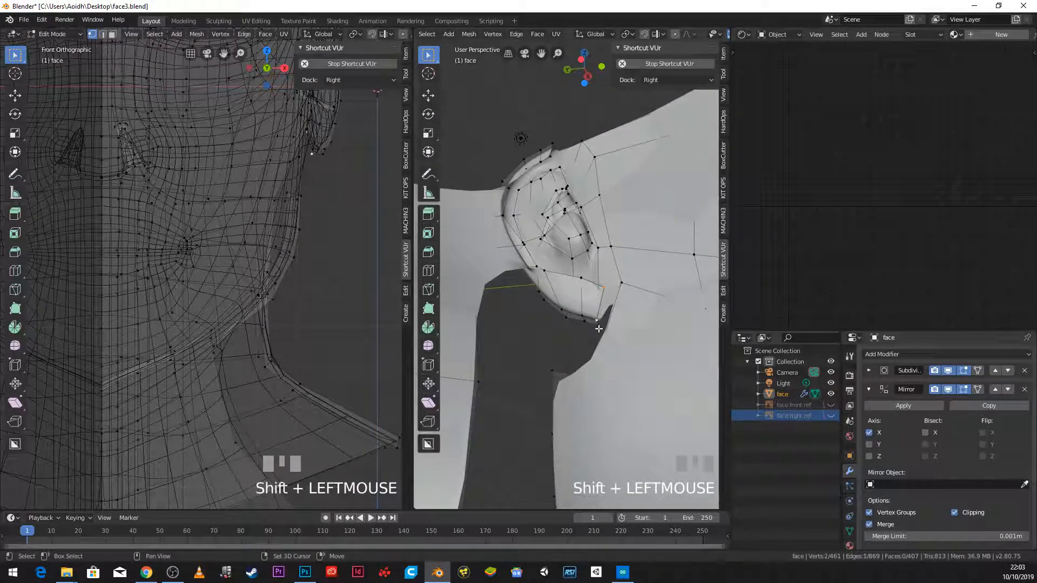
pyautogui.keyDown('shift'); pyautogui.click(623, 284); pyautogui.keyUp('shift')
pyautogui.press('f')
# Step: Add a loop cut across the neck strip below the ear, beside the open gap to the jaw
pyautogui.moveTo(616, 307); pyautogui.dragTo(626, 335, button='middle')
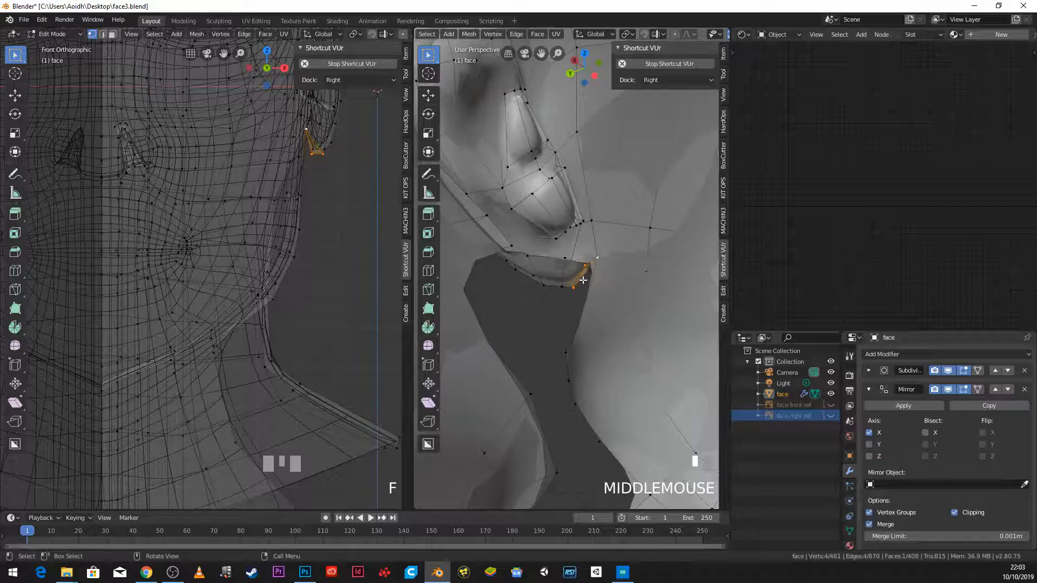
pyautogui.click(565, 354)
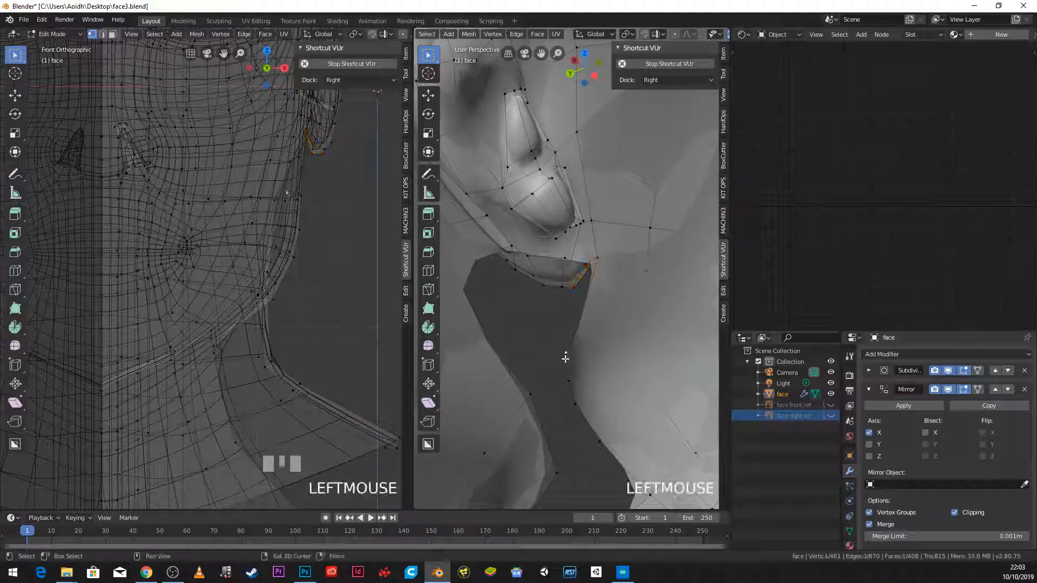
pyautogui.keyDown('shift'); pyautogui.click(537, 389); pyautogui.keyUp('shift')
pyautogui.scroll(-2, 533, 421)
pyautogui.hotkey('ctrl', 'r')
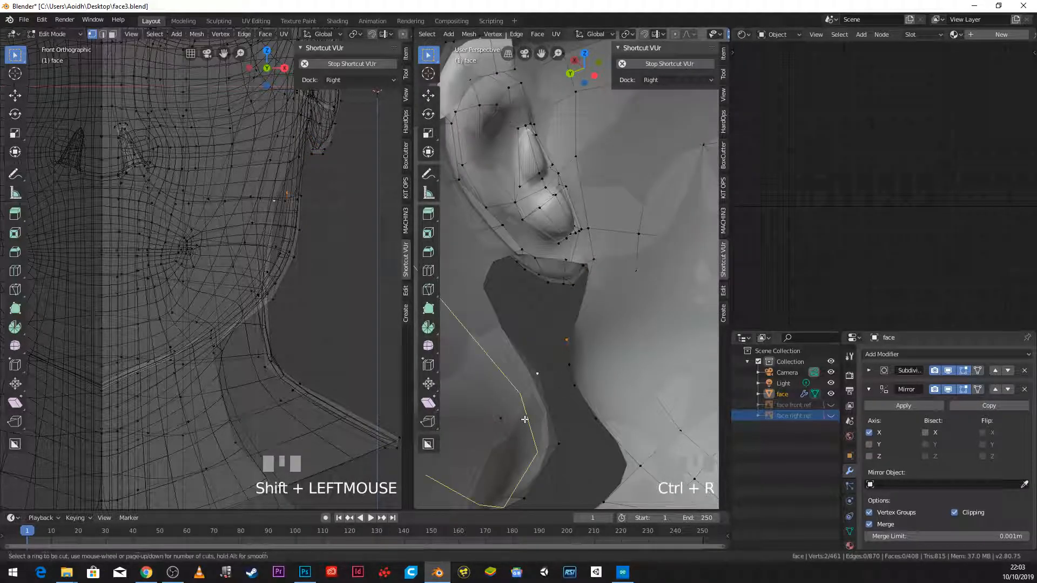
pyautogui.click(532, 411)
pyautogui.click(530, 400)
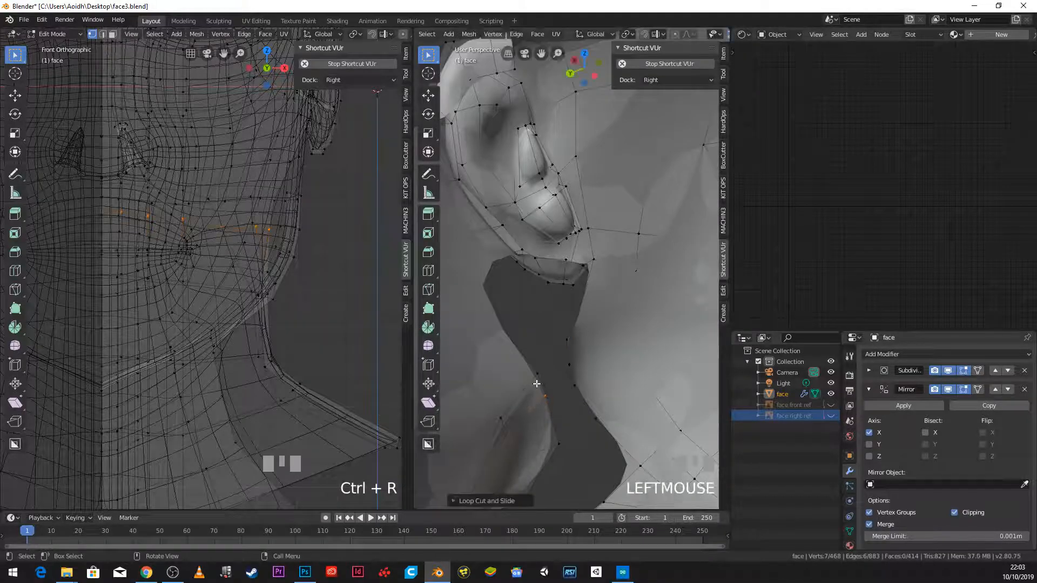
# Step: Fill a four-sided face across the narrow part of the gap between the jaw edge and the neck strip below the ear
pyautogui.click(541, 388)
pyautogui.keyDown('shift'); pyautogui.click(545, 397); pyautogui.keyUp('shift')
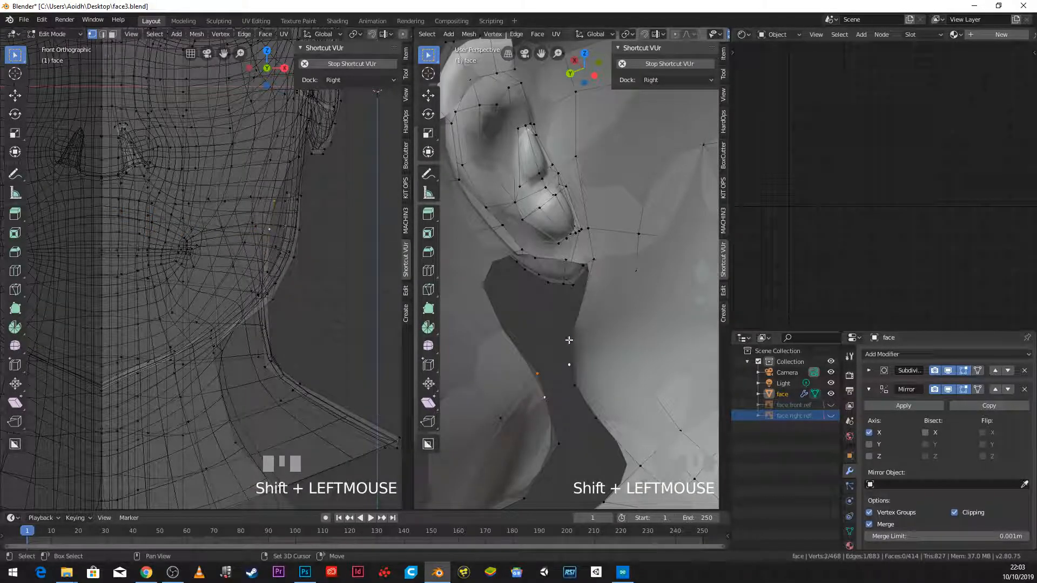
pyautogui.press('f')
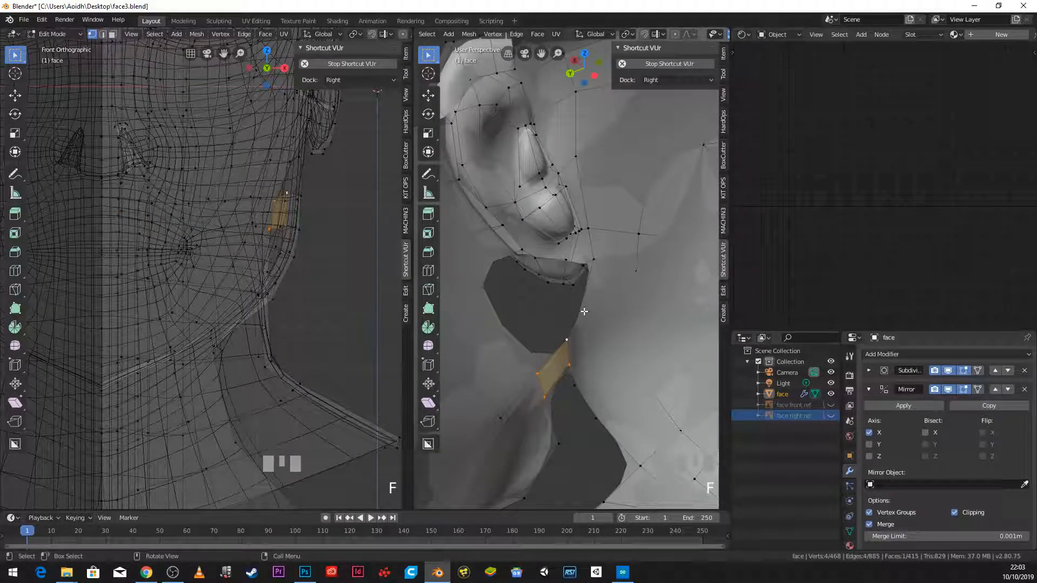
# Step: Fill a narrow four-sided face between the two corner vertices under the earlobe and the jaw edge vertices below them
pyautogui.click(582, 265)
pyautogui.keyDown('shift'); pyautogui.click(593, 259); pyautogui.keyUp('shift')
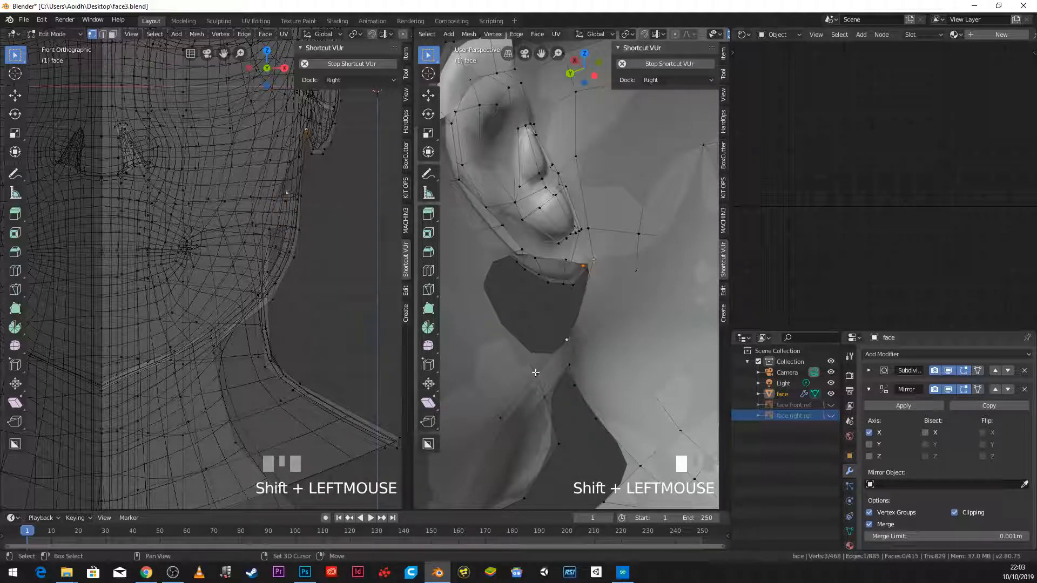
pyautogui.press('f')
pyautogui.scroll(-3, 564, 369)
pyautogui.moveTo(564, 368); pyautogui.dragTo(625, 305, button='middle')
pyautogui.hotkey('ctrl', 'z')
pyautogui.scroll(4, 599, 323)
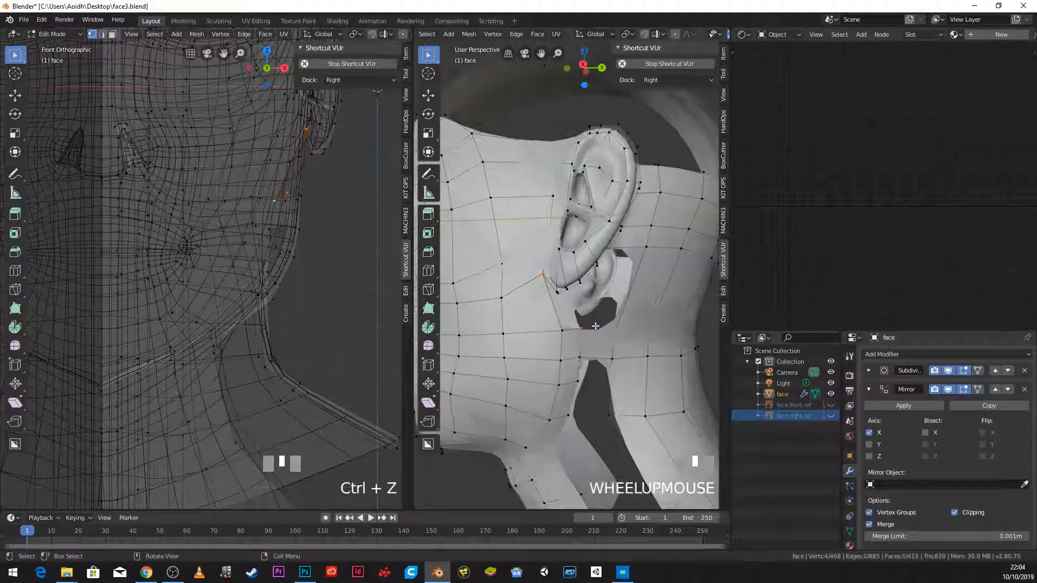
pyautogui.keyDown('shift'); pyautogui.click(557, 360); pyautogui.keyUp('shift')
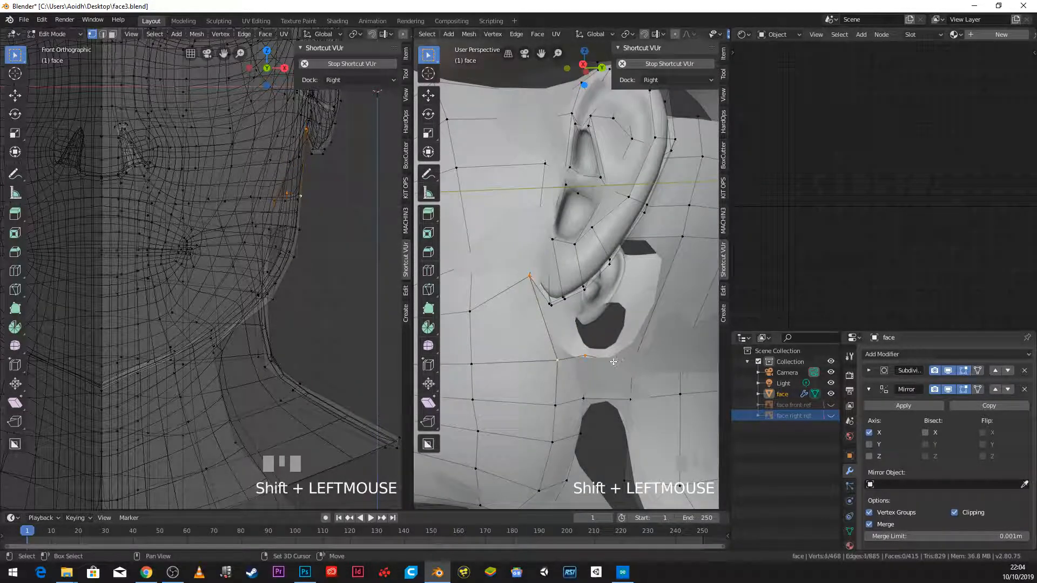
pyautogui.moveTo(588, 332)
pyautogui.mouseDown(button='middle')
pyautogui.moveTo(587, 279)
pyautogui.moveTo(502, 348)
pyautogui.moveTo(577, 358)
pyautogui.moveTo(581, 343)
pyautogui.mouseUp(button='middle')
pyautogui.press('f')
pyautogui.scroll(1, 577, 359)
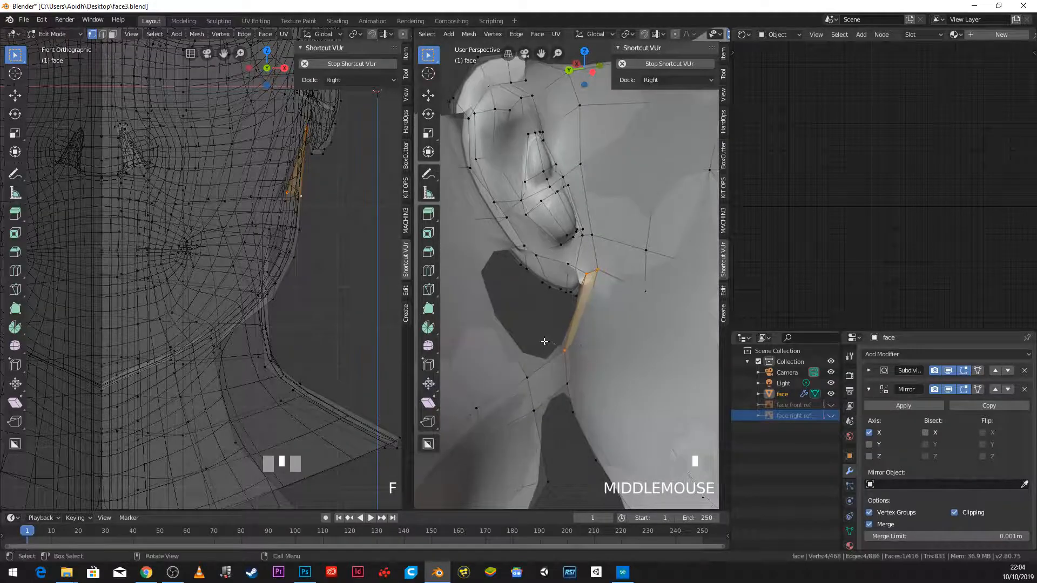
# Step: Add a loop cut around the back of the neck, meeting the edge of the open gap behind the earlobe
pyautogui.hotkey('ctrl', 'r')
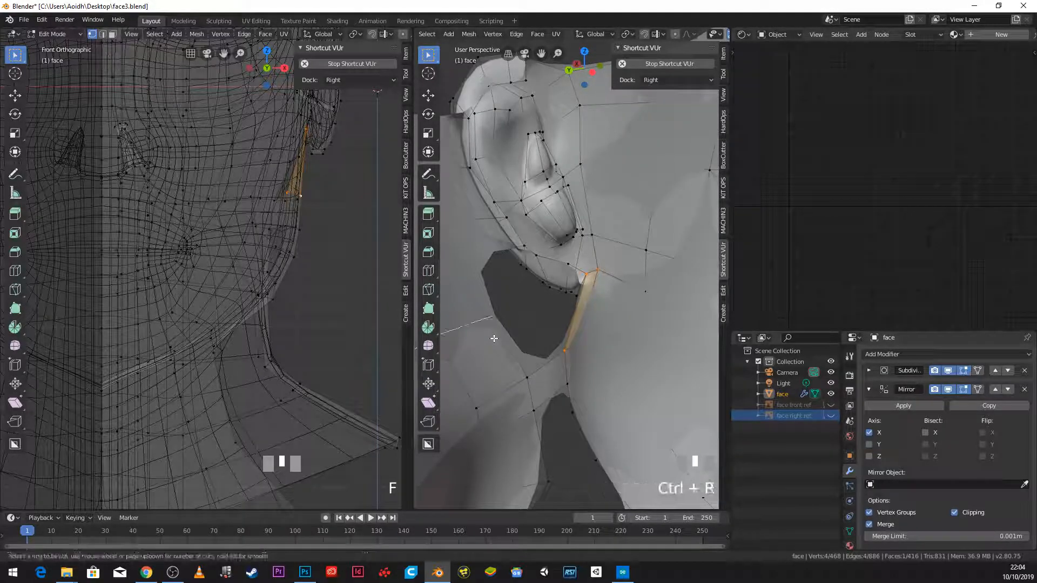
pyautogui.click(494, 342)
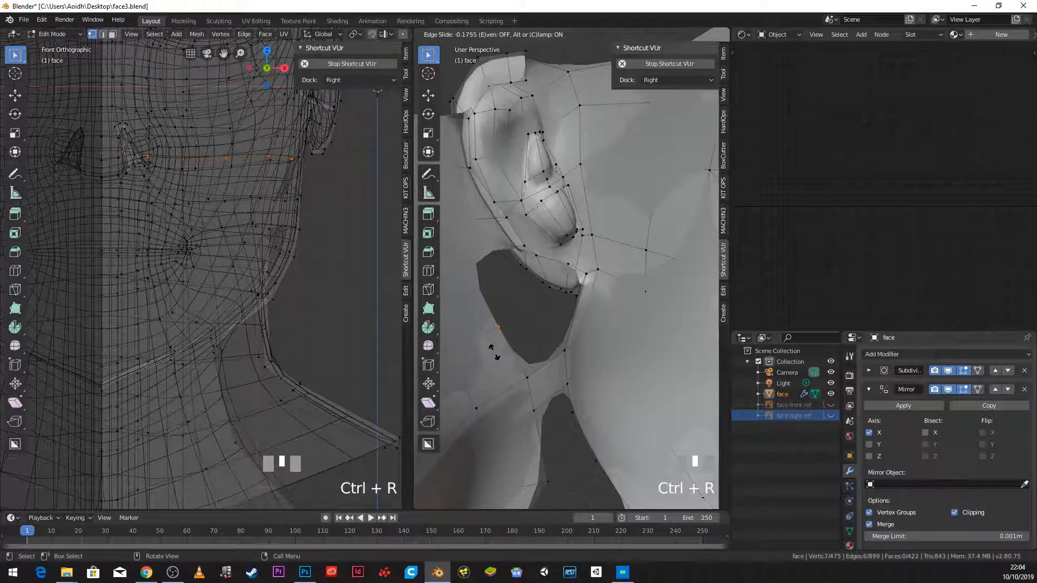
pyautogui.click(494, 353)
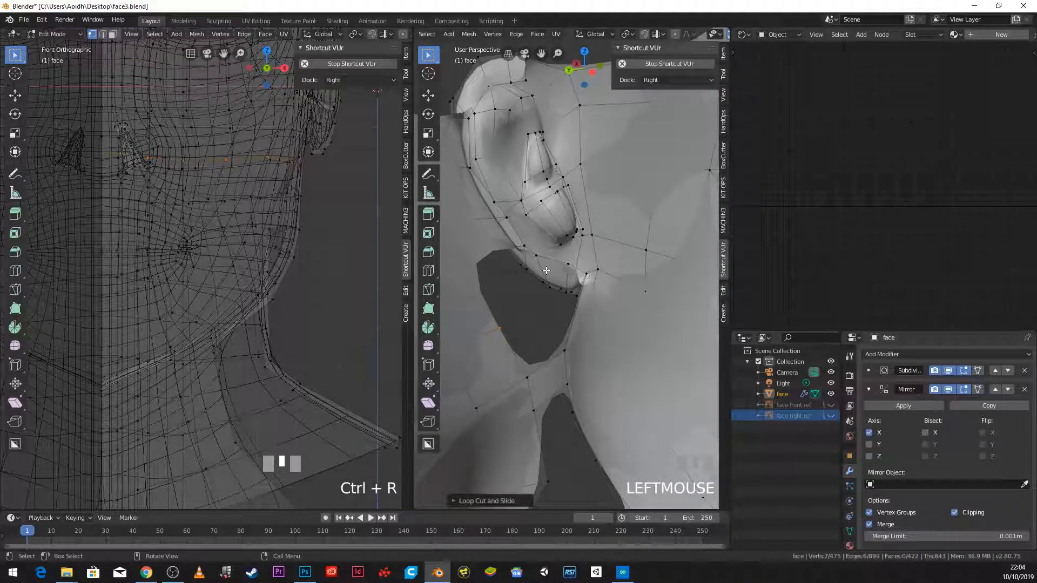
# Step: Fill a four-sided face joining the new loop cut's end vertex, the bridge face below it and the corner under the earlobe
pyautogui.click(564, 350)
pyautogui.keyDown('shift'); pyautogui.click(527, 377); pyautogui.keyUp('shift')
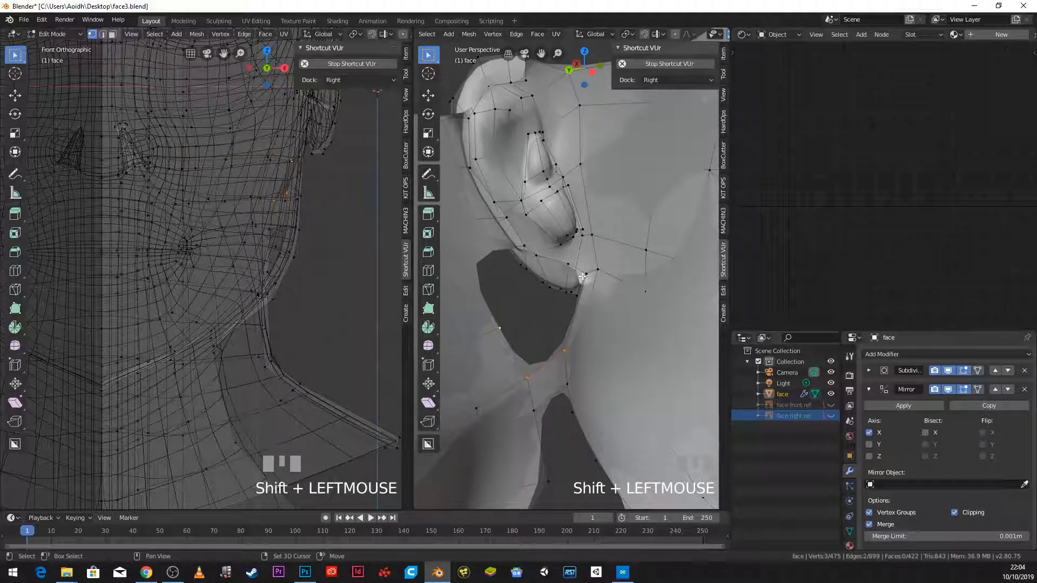
pyautogui.press('f')
# Step: Move the two vertices on the earlobe's lower back edge along the Y axis toward the cheek
pyautogui.moveTo(567, 301); pyautogui.dragTo(532, 286, button='middle')
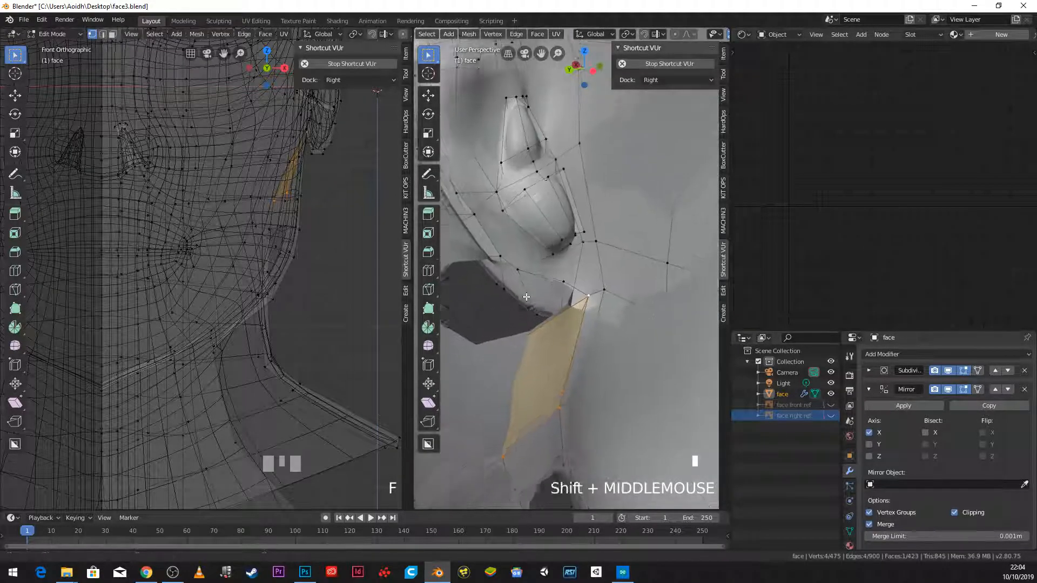
pyautogui.keyDown('shift'); pyautogui.scroll(-1, 540, 287); pyautogui.keyUp('shift')
pyautogui.click(543, 289)
pyautogui.keyDown('shift'); pyautogui.click(542, 284); pyautogui.keyUp('shift')
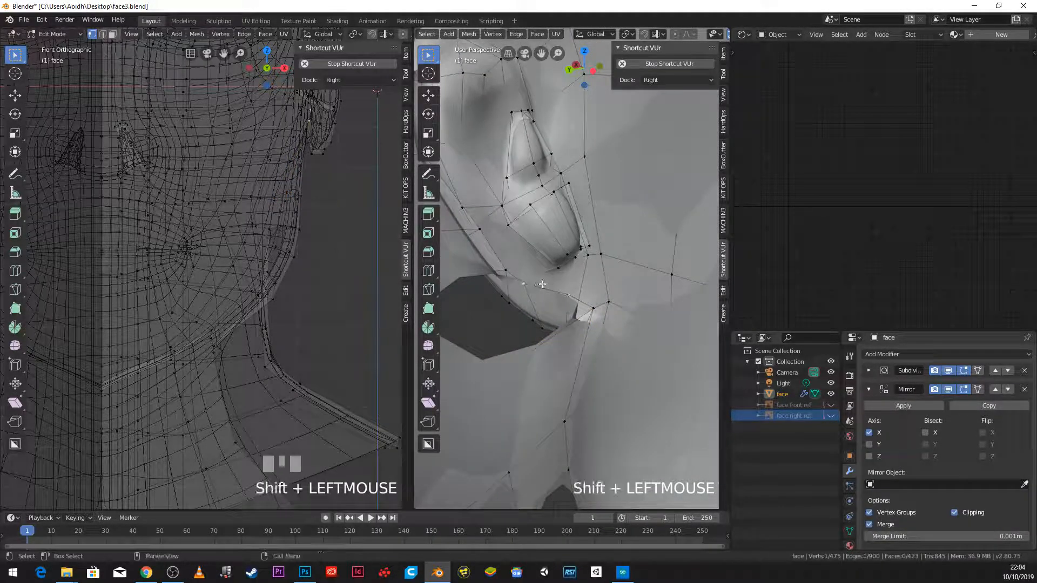
pyautogui.press('g')
pyautogui.press('x')
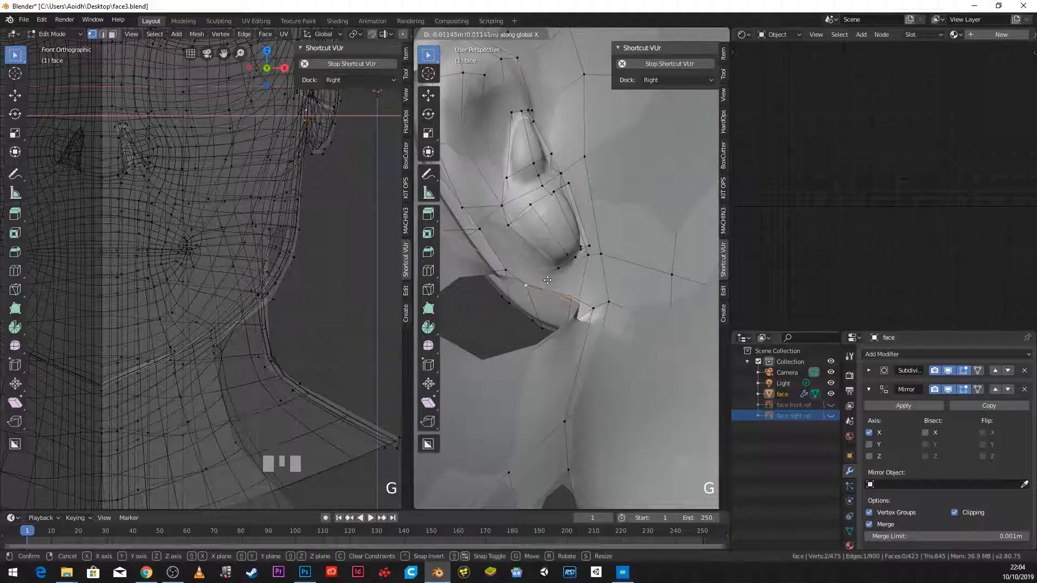
pyautogui.press('y')
pyautogui.click(556, 285)
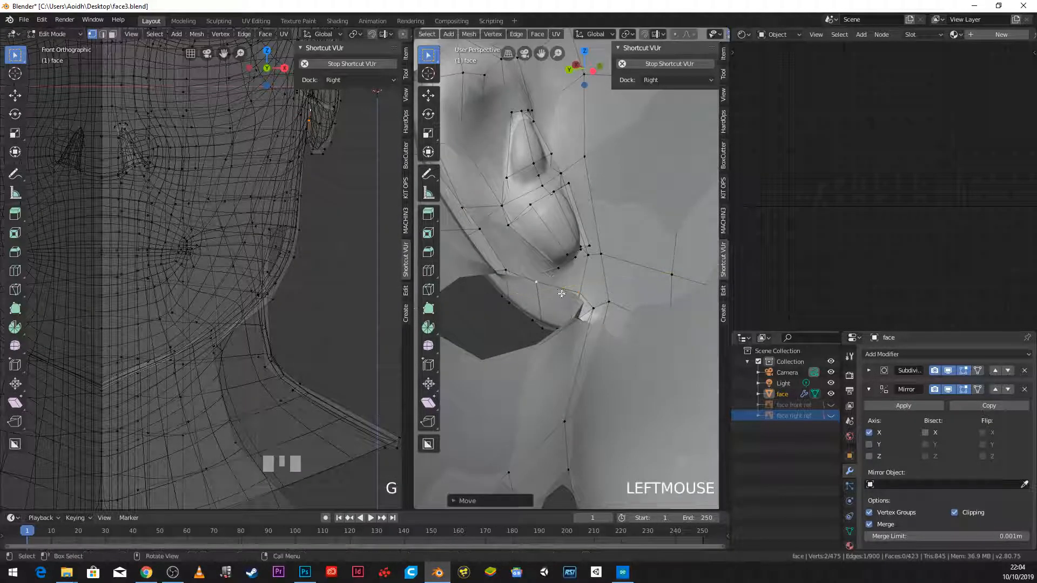
# Step: Close the thin slit along the earlobe's lower edge and the remaining opening behind the earlobe with one face each
pyautogui.keyDown('shift'); pyautogui.click(536, 283); pyautogui.keyUp('shift')
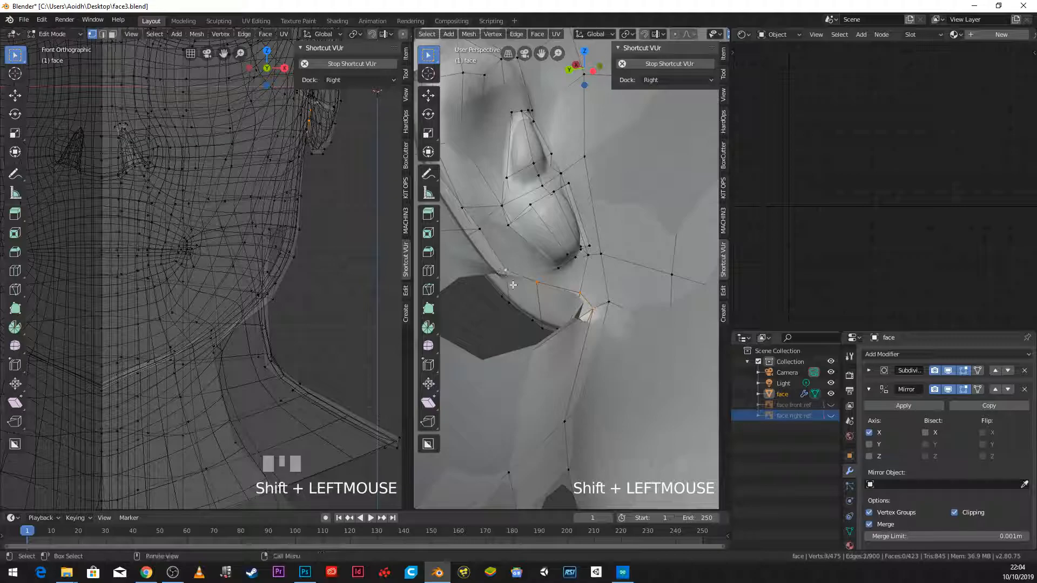
pyautogui.press('f')
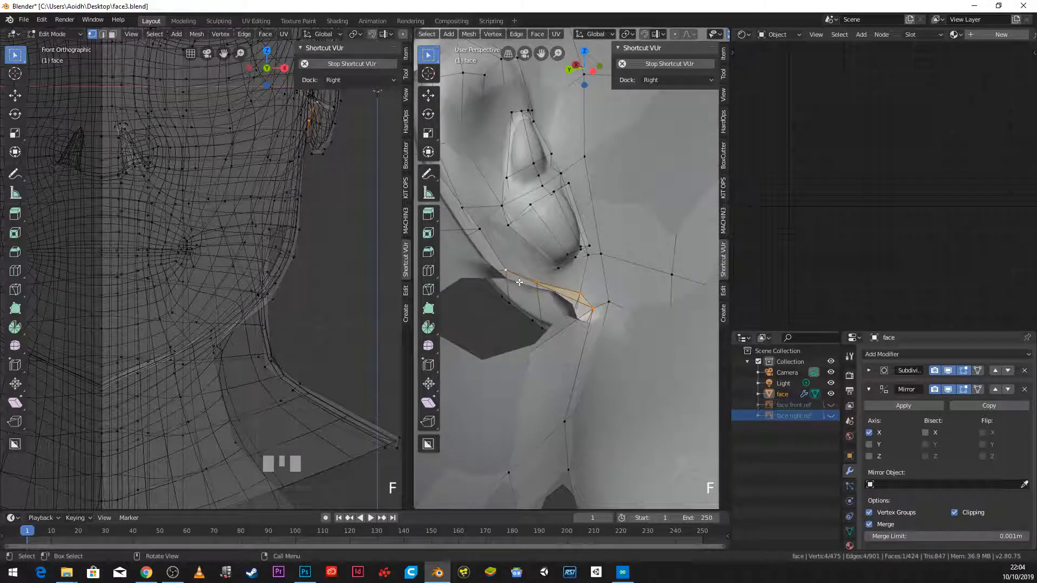
pyautogui.click(508, 271)
pyautogui.keyDown('shift'); pyautogui.click(592, 309); pyautogui.keyUp('shift')
pyautogui.scroll(-2, 543, 338)
pyautogui.moveTo(544, 338); pyautogui.dragTo(623, 282, button='middle')
pyautogui.keyDown('shift'); pyautogui.click(597, 264); pyautogui.keyUp('shift')
pyautogui.keyDown('shift'); pyautogui.click(604, 318); pyautogui.keyUp('shift')
pyautogui.press('f')
# Step: Select the vertex on the earlobe's back edge, along the seam with the newly filled faces
pyautogui.scroll(-2, 604, 319)
pyautogui.moveTo(604, 318); pyautogui.dragTo(533, 326, button='middle')
pyautogui.scroll(5, 533, 326)
pyautogui.click(551, 261)
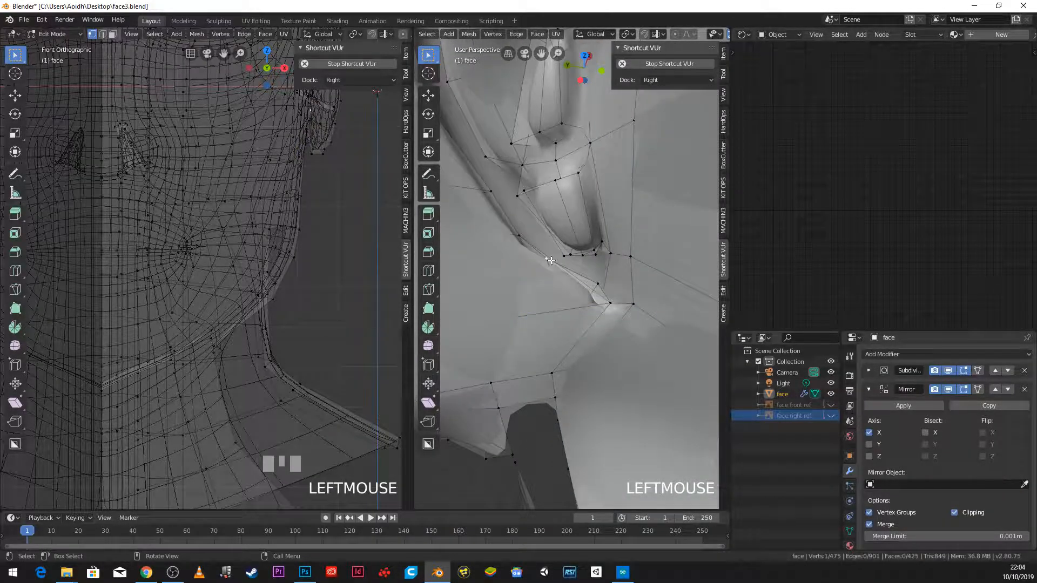
# Step: Move the two vertices on the rear jaw edge below the earlobe to straighten that edge
pyautogui.press('g')
pyautogui.click(569, 259)
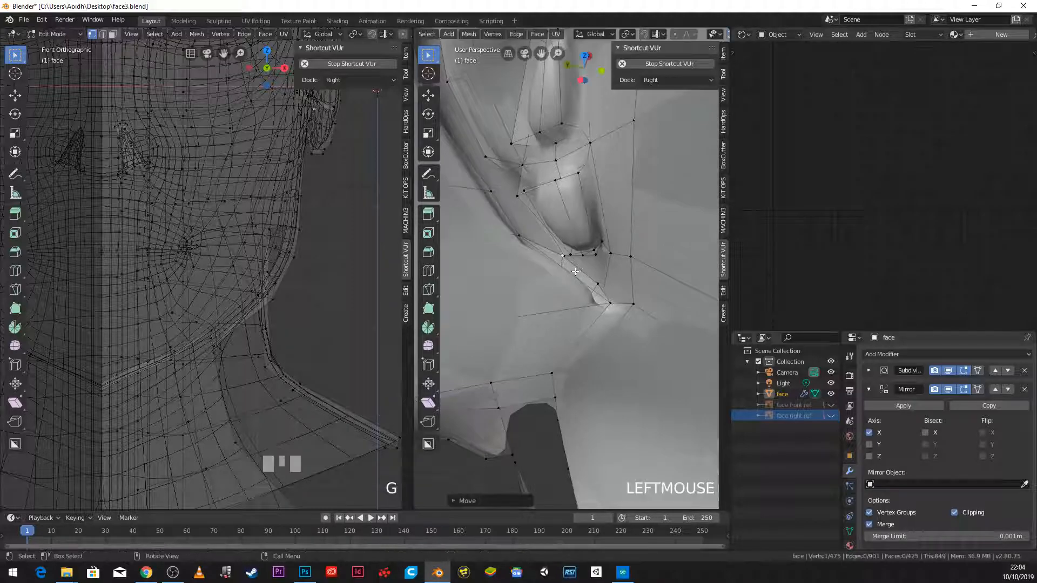
pyautogui.moveTo(607, 307); pyautogui.dragTo(605, 307)
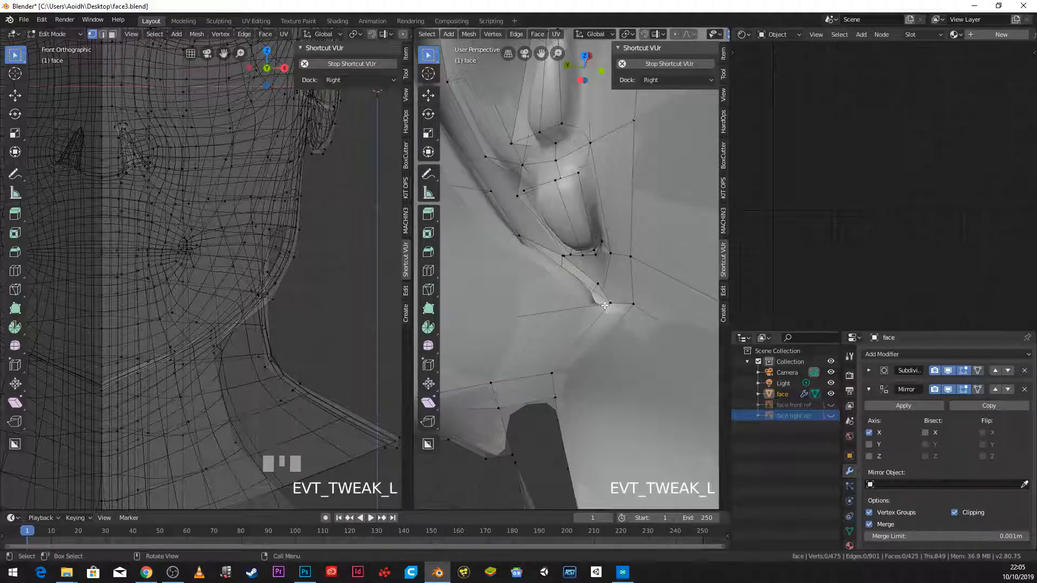
pyautogui.click(606, 303)
pyautogui.press('g')
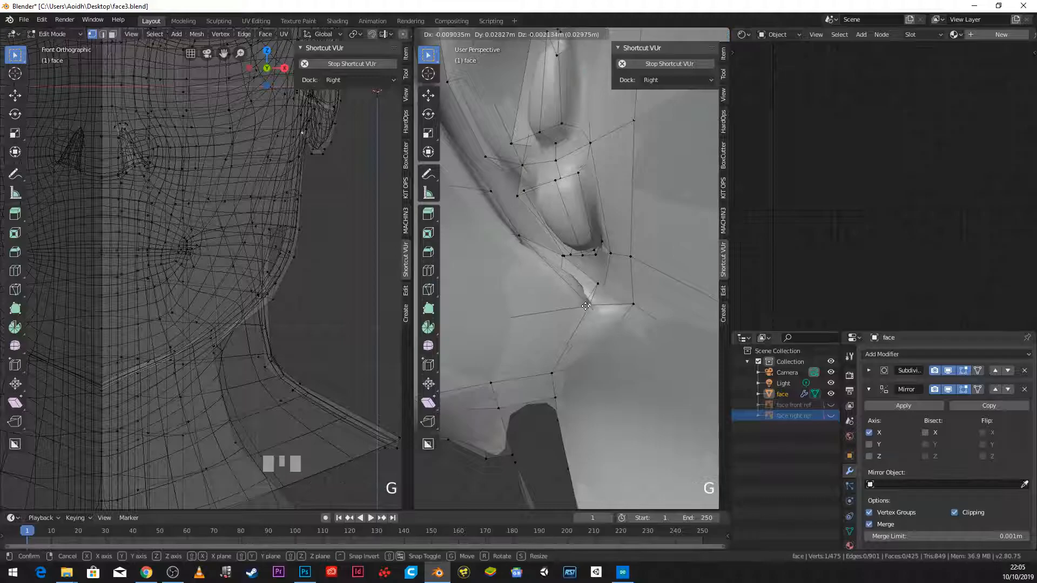
pyautogui.click(583, 306)
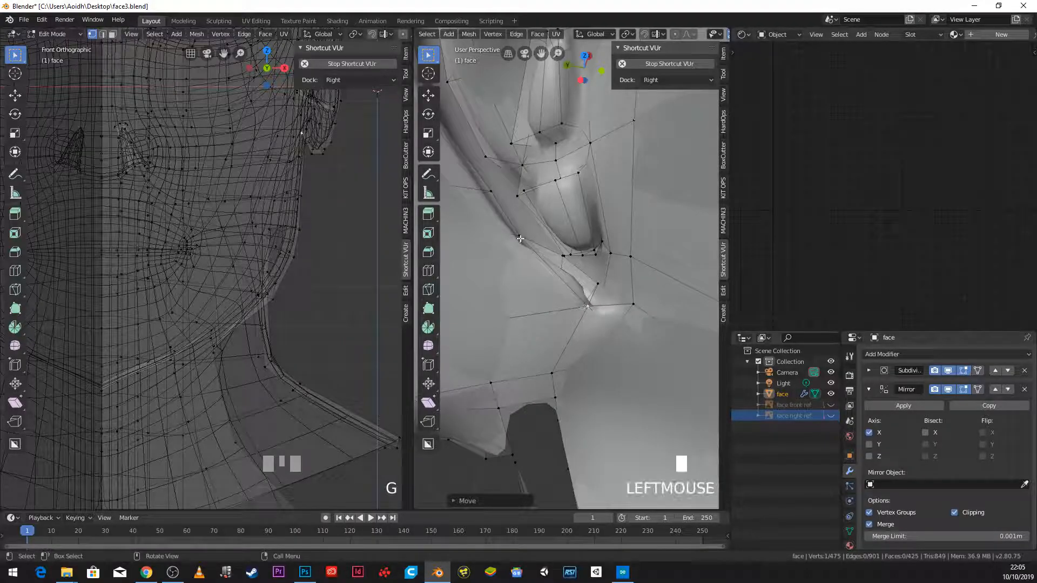
# Step: Add a loop cut across the top section of the back-of-neck mesh, beside the gap behind the jaw
pyautogui.scroll(-3, 520, 238)
pyautogui.moveTo(520, 238); pyautogui.dragTo(620, 240, button='middle')
pyautogui.scroll(-3, 594, 281)
pyautogui.scroll(4, 640, 281)
pyautogui.hotkey('ctrl', 'r')
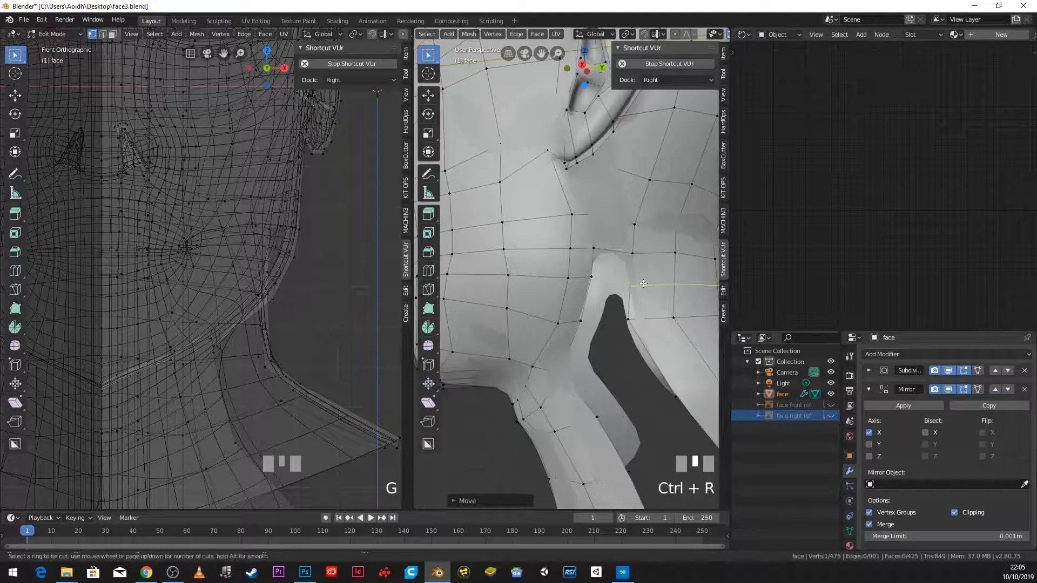
pyautogui.click(639, 283)
pyautogui.click(640, 278)
# Step: Fill two faces between the jaw edge and the back-of-neck mesh at the top of the gap beneath the ear
pyautogui.click(632, 281)
pyautogui.keyDown('shift'); pyautogui.click(632, 254); pyautogui.keyUp('shift')
pyautogui.keyDown('shift'); pyautogui.click(604, 248); pyautogui.keyUp('shift')
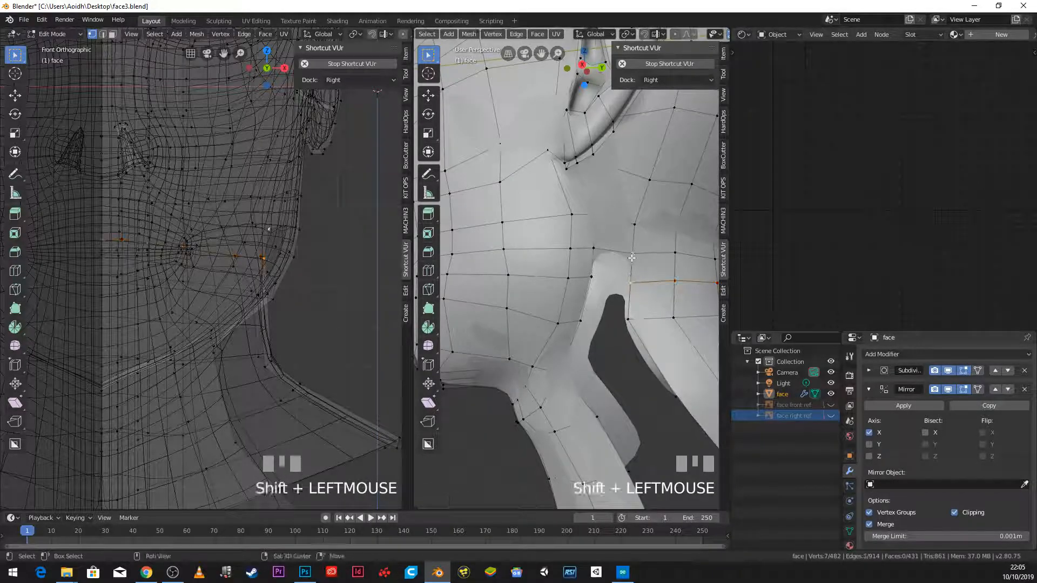
pyautogui.press('f')
pyautogui.click(592, 277)
pyautogui.keyDown('shift'); pyautogui.click(579, 315); pyautogui.keyUp('shift')
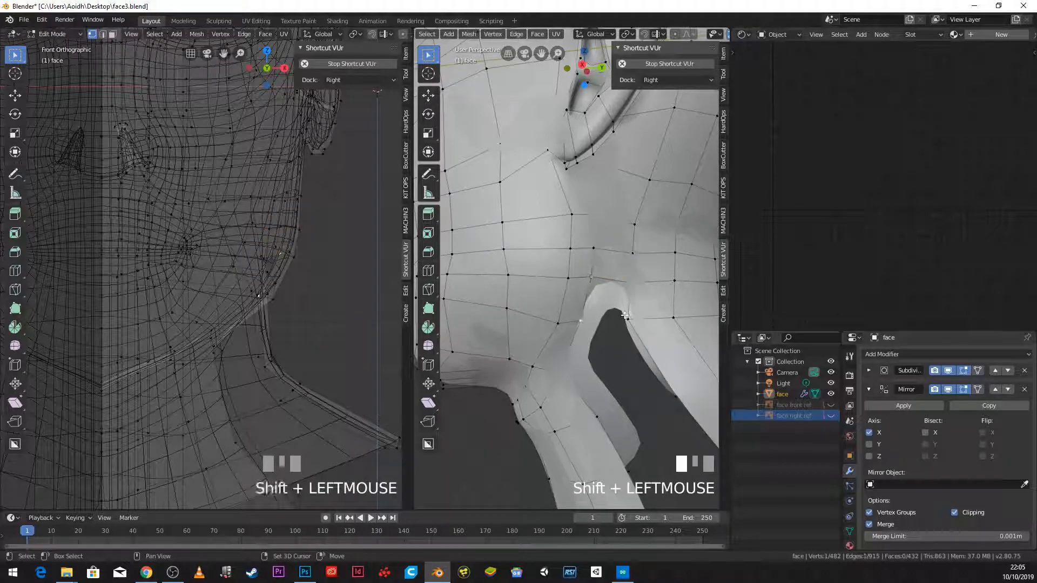
pyautogui.press('f')
# Step: Fill two faces bridging the lower front and back neck sections down to the neck base
pyautogui.scroll(-3, 637, 288)
pyautogui.moveTo(636, 289); pyautogui.dragTo(628, 333, button='middle')
pyautogui.click(588, 349)
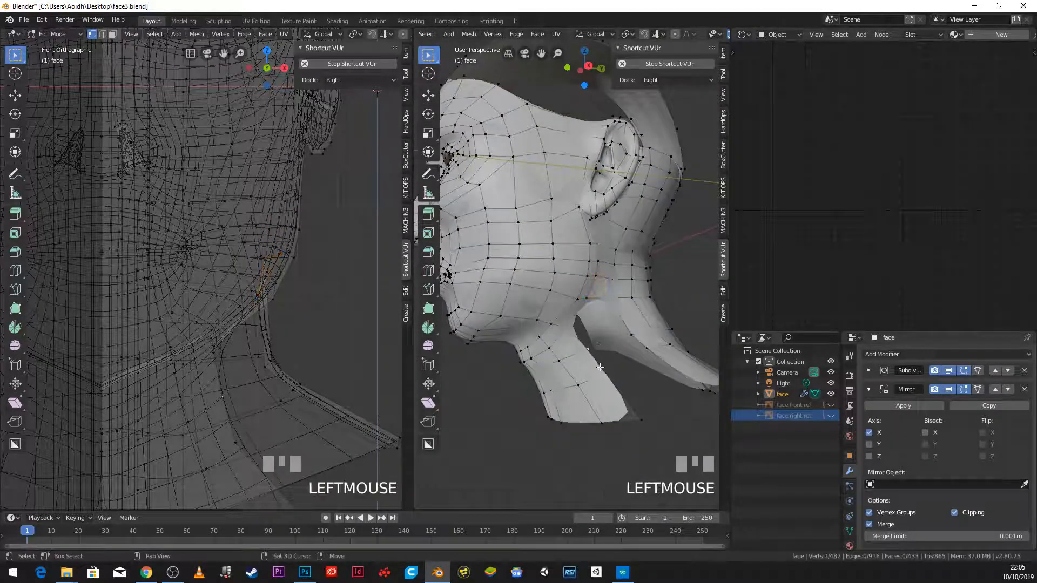
pyautogui.keyDown('shift'); pyautogui.click(635, 359); pyautogui.keyUp('shift')
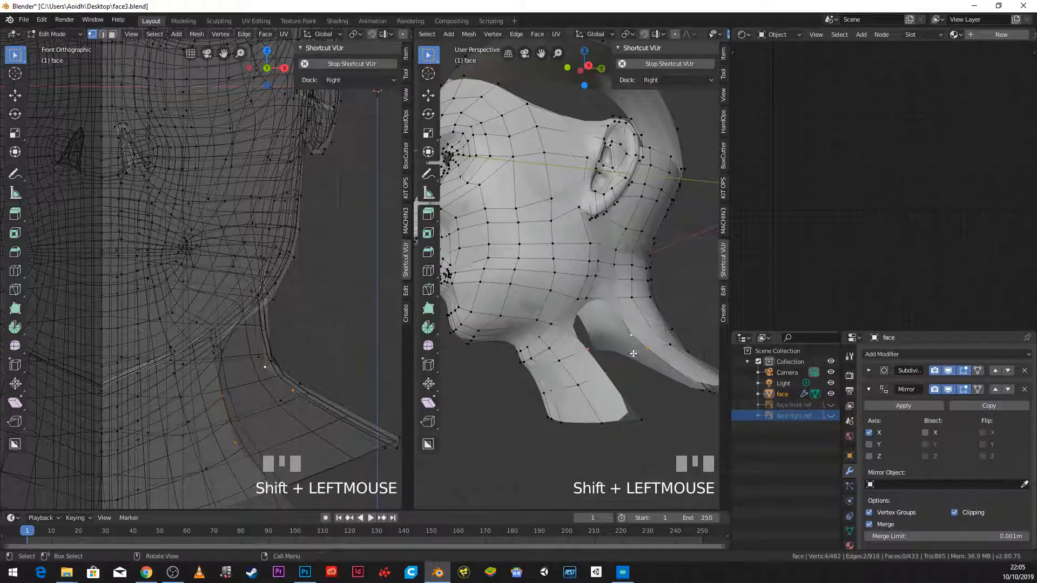
pyautogui.press('f')
pyautogui.click(611, 371)
pyautogui.keyDown('shift'); pyautogui.click(647, 351); pyautogui.keyUp('shift')
pyautogui.keyDown('shift'); pyautogui.click(641, 427); pyautogui.keyUp('shift')
pyautogui.moveTo(662, 407); pyautogui.dragTo(609, 387, button='middle')
pyautogui.keyDown('shift'); pyautogui.click(660, 423); pyautogui.keyUp('shift')
pyautogui.press('f')
# Step: Add a vertical loop cut through the two new faces between the neck hole and the neck base
pyautogui.scroll(2, 622, 333)
pyautogui.scroll(-4, 635, 369)
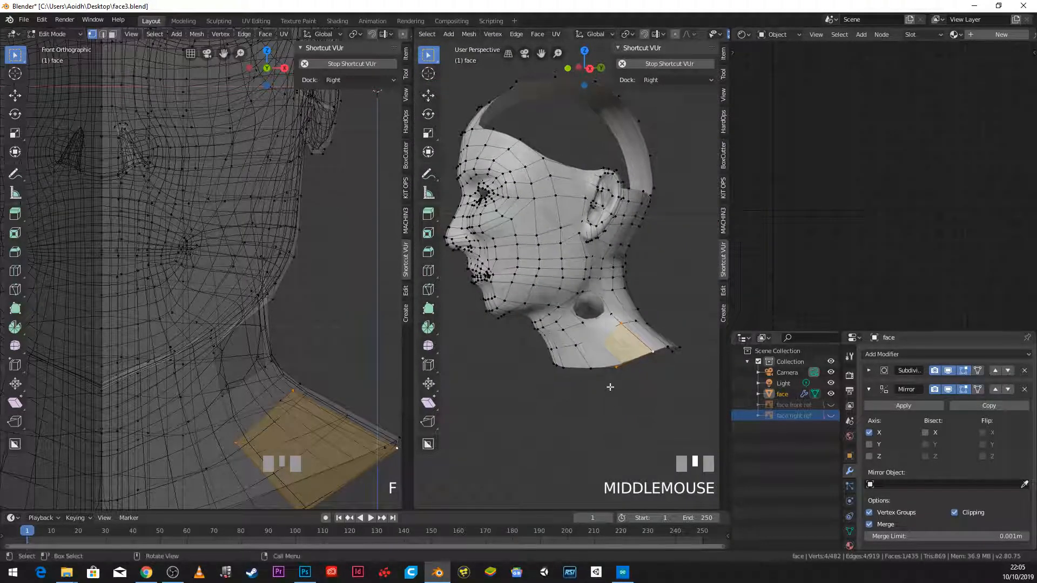
pyautogui.hotkey('ctrl', 'r')
pyautogui.click(599, 320)
pyautogui.click(601, 322)
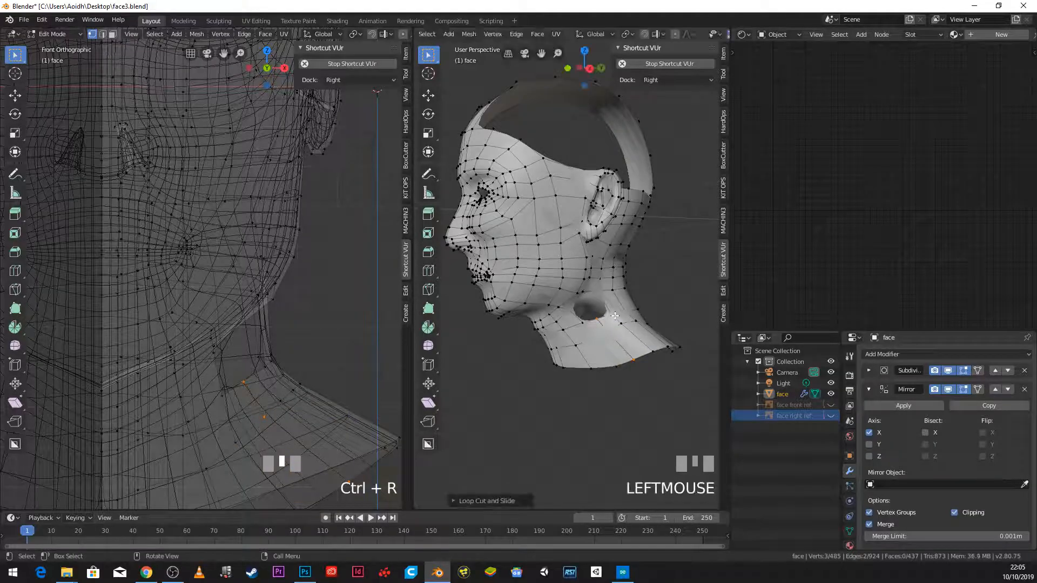
# Step: Close the remaining hole in the side of the neck with two faces
pyautogui.moveTo(600, 322); pyautogui.dragTo(594, 313, button='middle')
pyautogui.scroll(2, 592, 308)
pyautogui.click(590, 306)
pyautogui.click(590, 306)
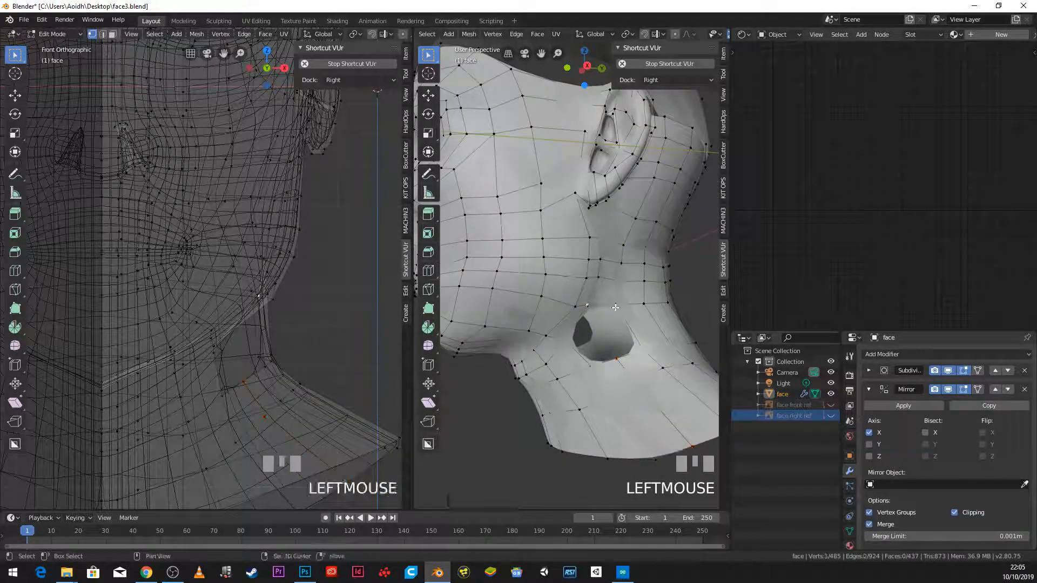
pyautogui.keyDown('shift'); pyautogui.click(618, 312); pyautogui.keyUp('shift')
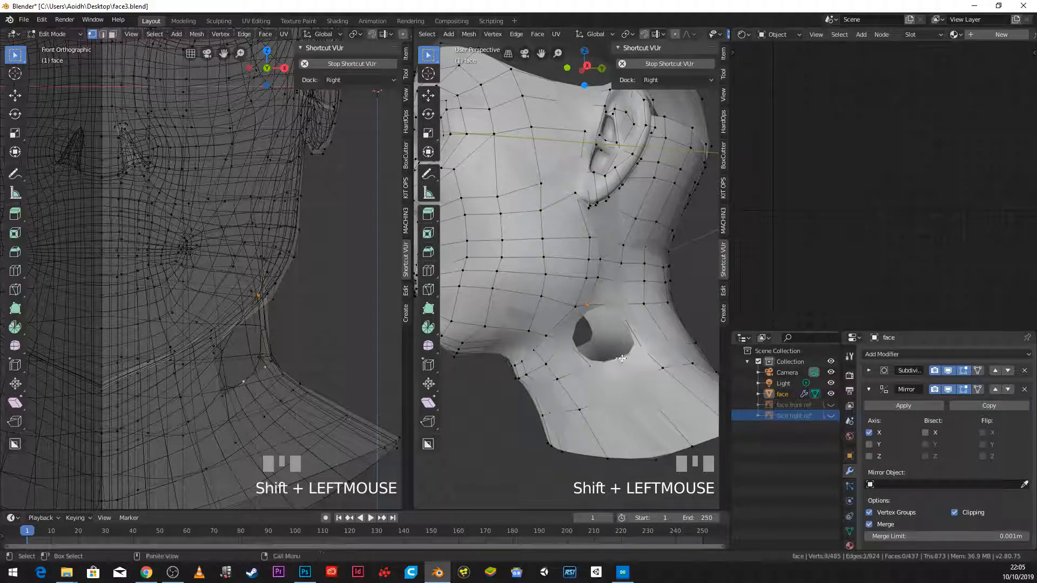
pyautogui.press('f')
pyautogui.click(594, 316)
pyautogui.keyDown('shift'); pyautogui.click(597, 318); pyautogui.keyUp('shift')
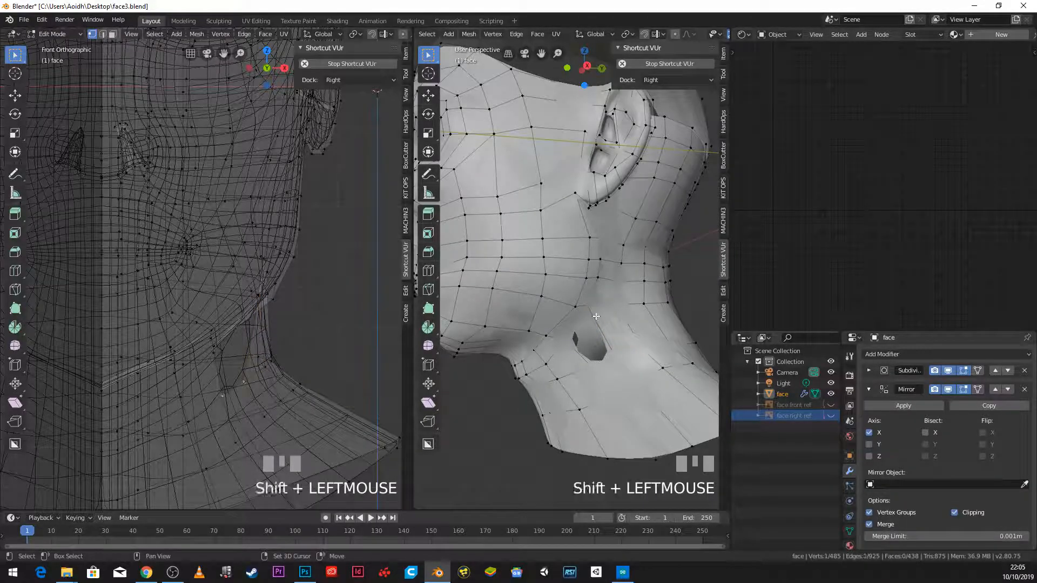
pyautogui.keyDown('shift'); pyautogui.click(563, 335); pyautogui.keyUp('shift')
pyautogui.press('f')
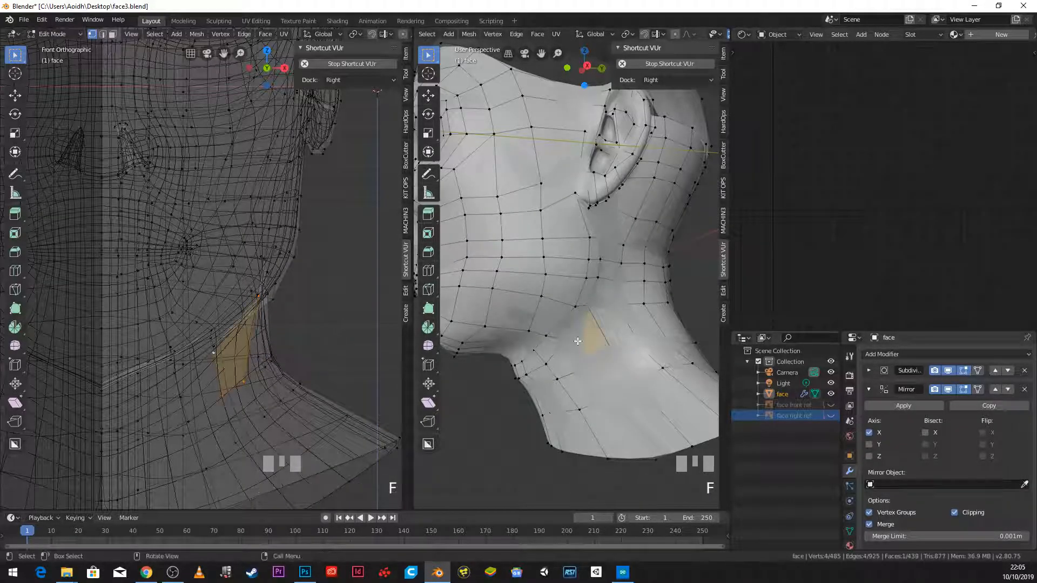
# Step: Move the two-vertex edge on the upper back of the neck along X by about -0.05 m
pyautogui.scroll(-3, 581, 330)
pyautogui.moveTo(580, 330); pyautogui.dragTo(551, 342, button='middle')
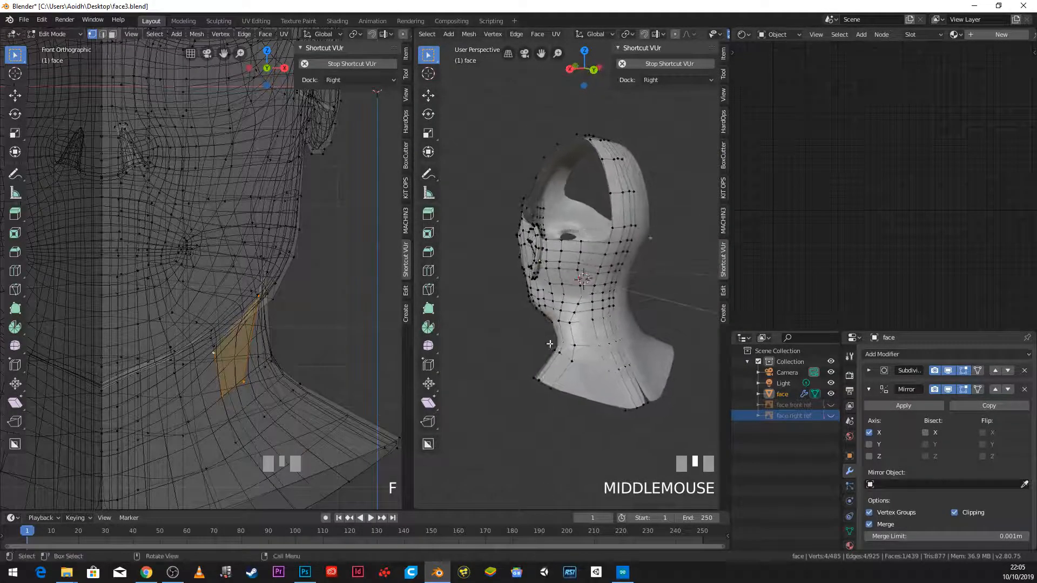
pyautogui.scroll(4, 551, 345)
pyautogui.click(558, 369)
pyautogui.keyDown('shift'); pyautogui.click(562, 366); pyautogui.keyUp('shift')
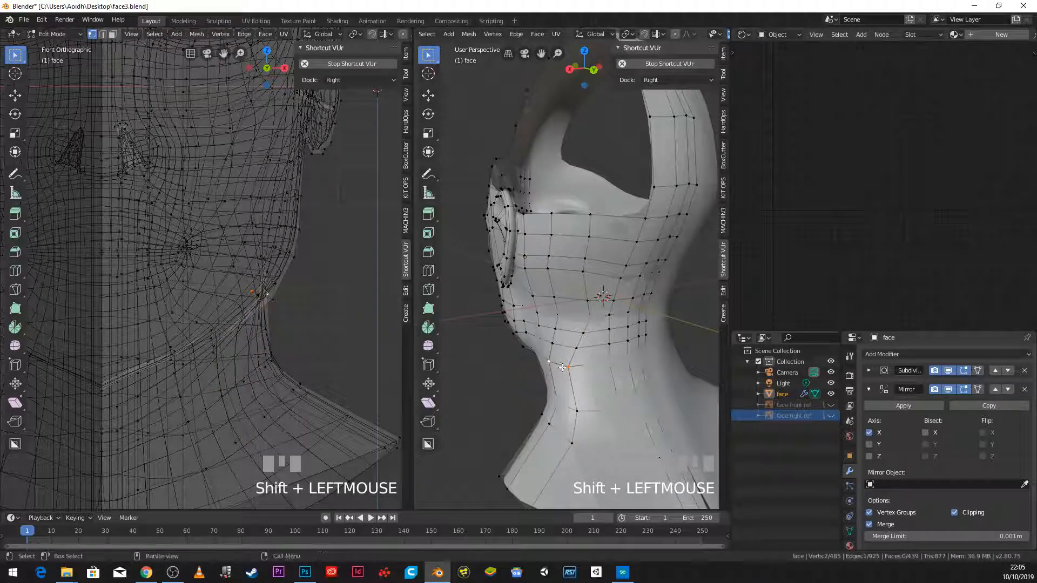
pyautogui.press('g')
pyautogui.press('x')
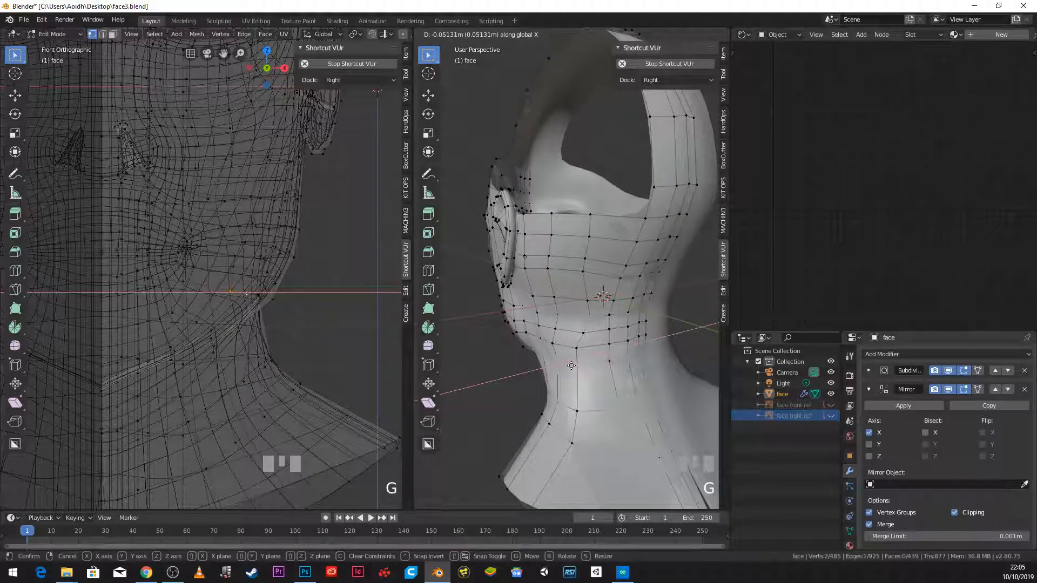
pyautogui.click(571, 366)
# Step: Move the edge one row higher on the back of the neck slightly toward the centre along X
pyautogui.keyDown('shift'); pyautogui.click(571, 352); pyautogui.keyUp('shift')
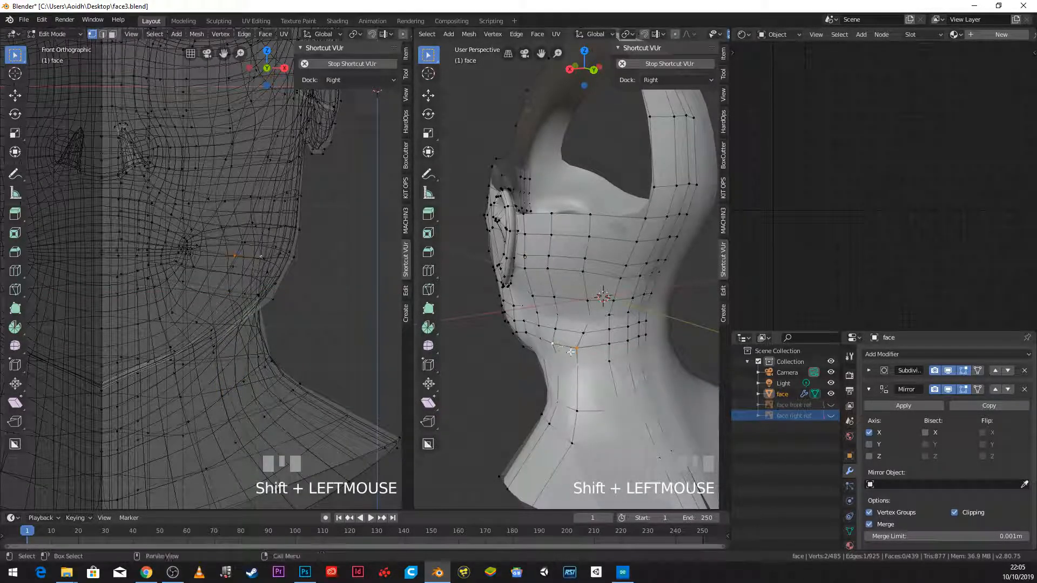
pyautogui.press('g')
pyautogui.press('x')
pyautogui.click(574, 351)
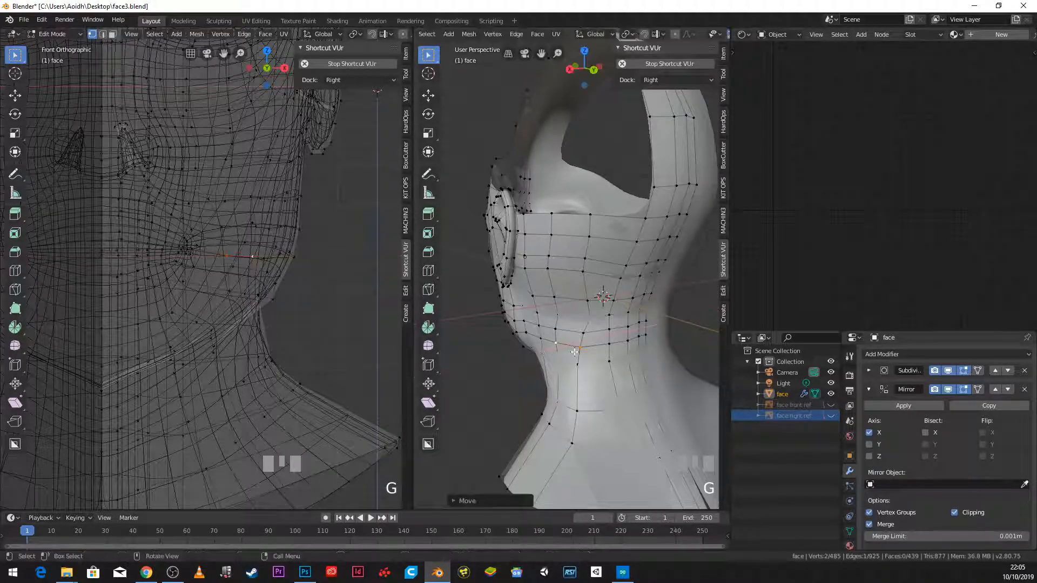
# Step: Move the two-vertex edge two rows higher behind the ear along X by about 0.02 m
pyautogui.scroll(-3, 576, 334)
pyautogui.scroll(3, 576, 324)
pyautogui.click(586, 333)
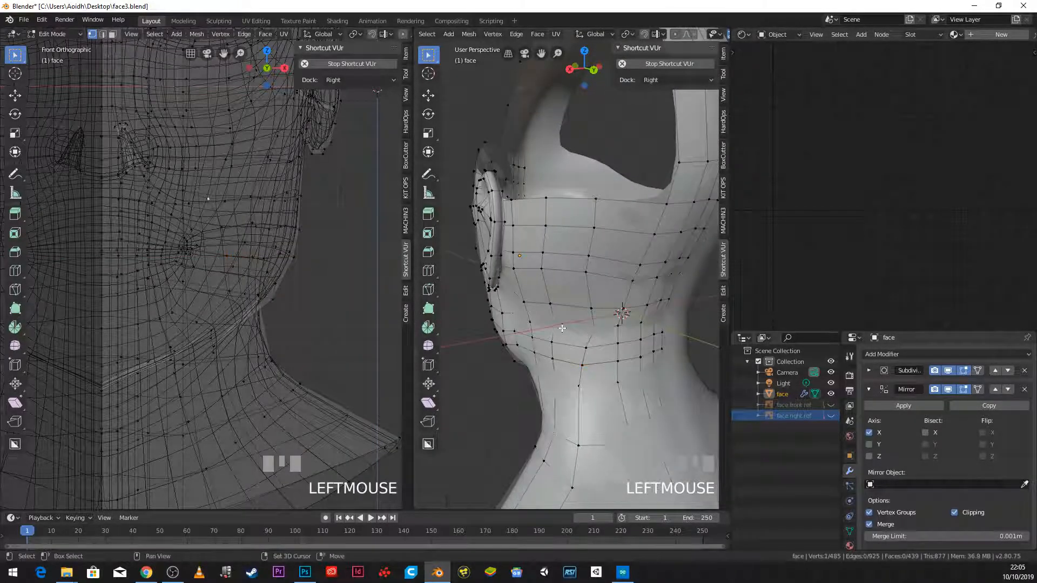
pyautogui.keyDown('shift'); pyautogui.click(576, 329); pyautogui.keyUp('shift')
pyautogui.press('g')
pyautogui.press('x')
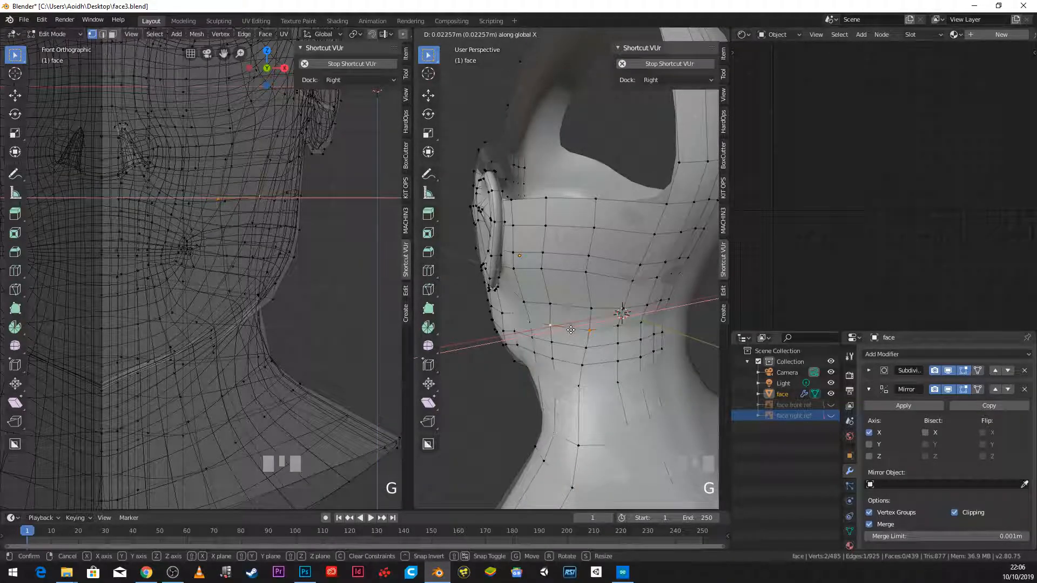
pyautogui.click(570, 330)
# Step: Examine the head from the side and in perspective, viewing its smoothed surface in Object Mode
pyautogui.scroll(-3, 573, 329)
pyautogui.moveTo(563, 323); pyautogui.dragTo(562, 287, button='middle')
pyautogui.scroll(2, 567, 292)
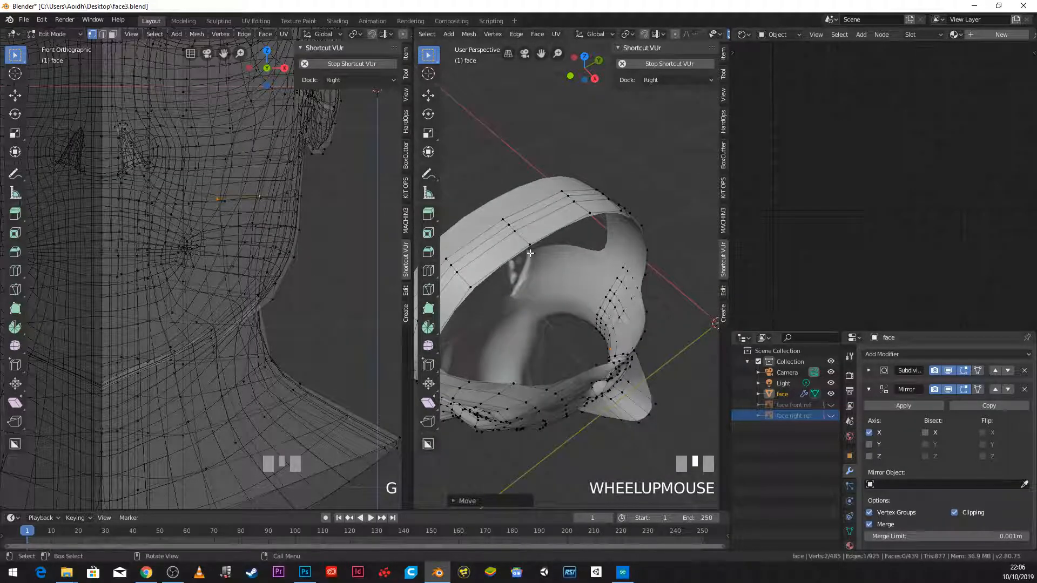
pyautogui.press('KP_3')
pyautogui.scroll(-3, 532, 259)
pyautogui.keyDown('shift'); pyautogui.moveTo(532, 259); pyautogui.dragTo(537, 278, button='middle'); pyautogui.keyUp('shift')
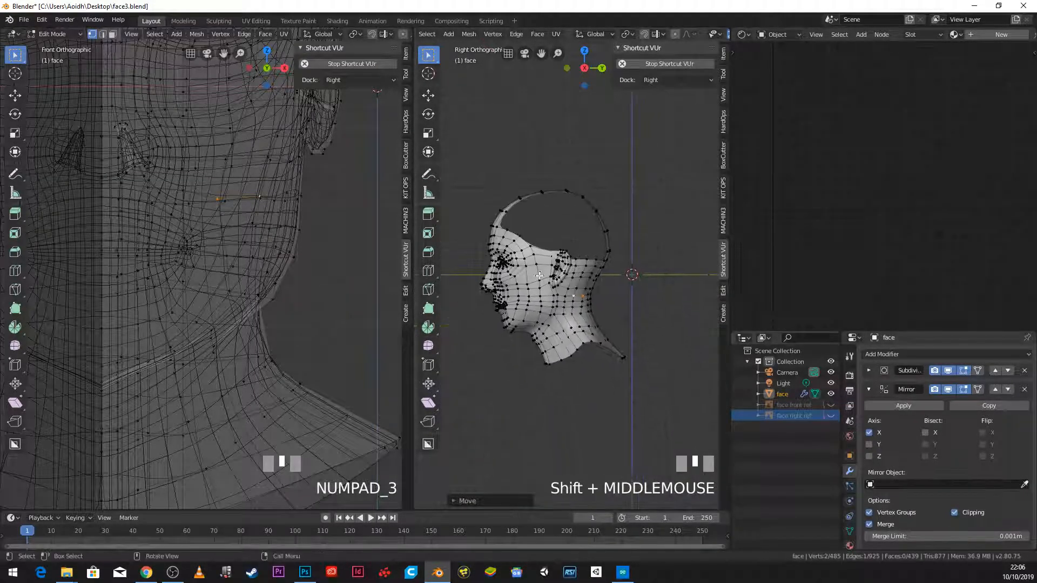
pyautogui.press('Tab')
pyautogui.scroll(2, 537, 275)
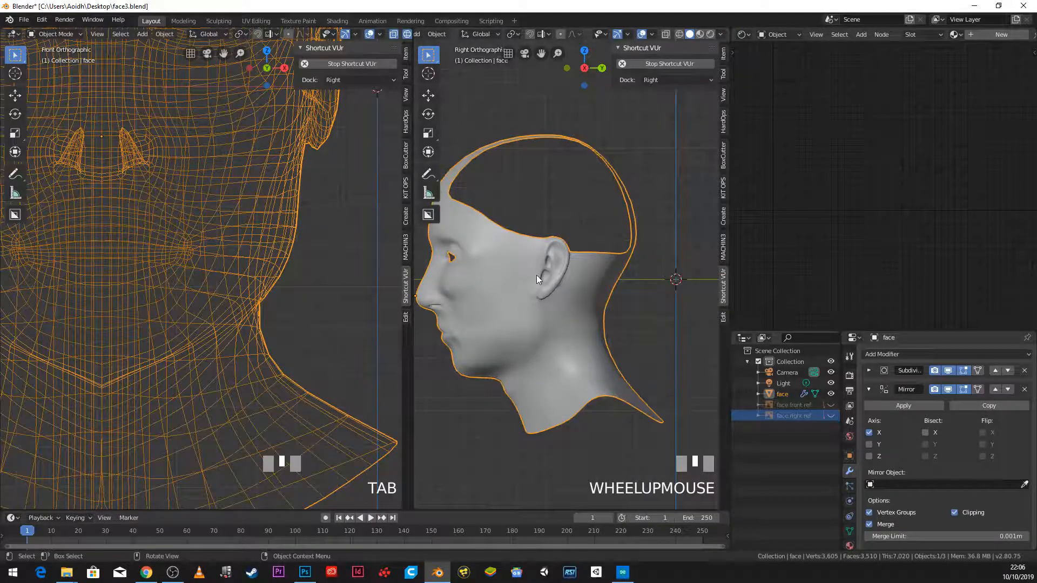
pyautogui.scroll(2, 527, 355)
pyautogui.moveTo(527, 355); pyautogui.dragTo(588, 346, button='middle')
pyautogui.scroll(-6, 605, 311)
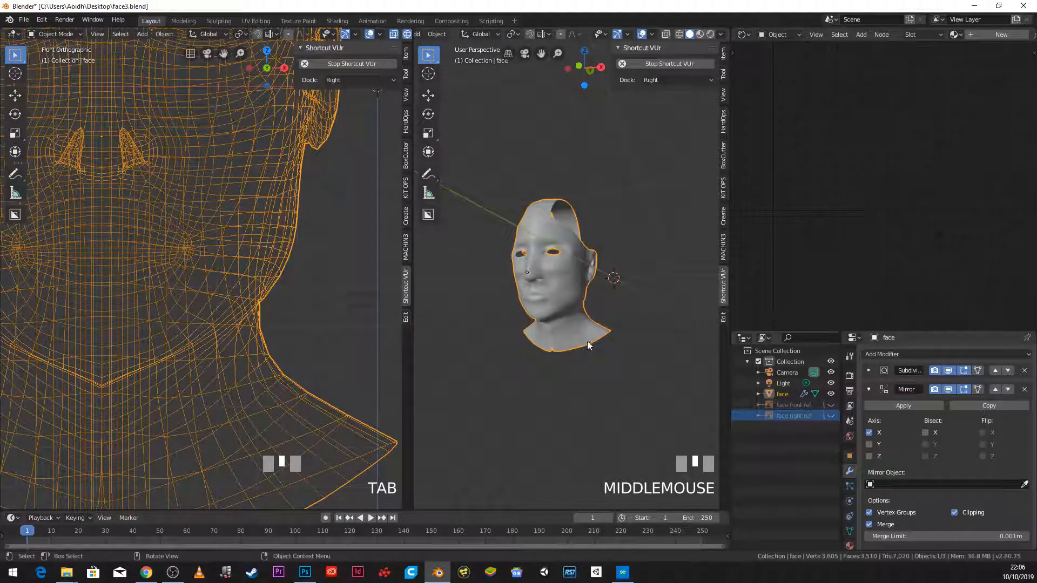
pyautogui.press('KP_3')
pyautogui.scroll(7, 587, 335)
pyautogui.keyDown('shift'); pyautogui.moveTo(568, 257); pyautogui.dragTo(564, 232, button='middle'); pyautogui.keyUp('shift')
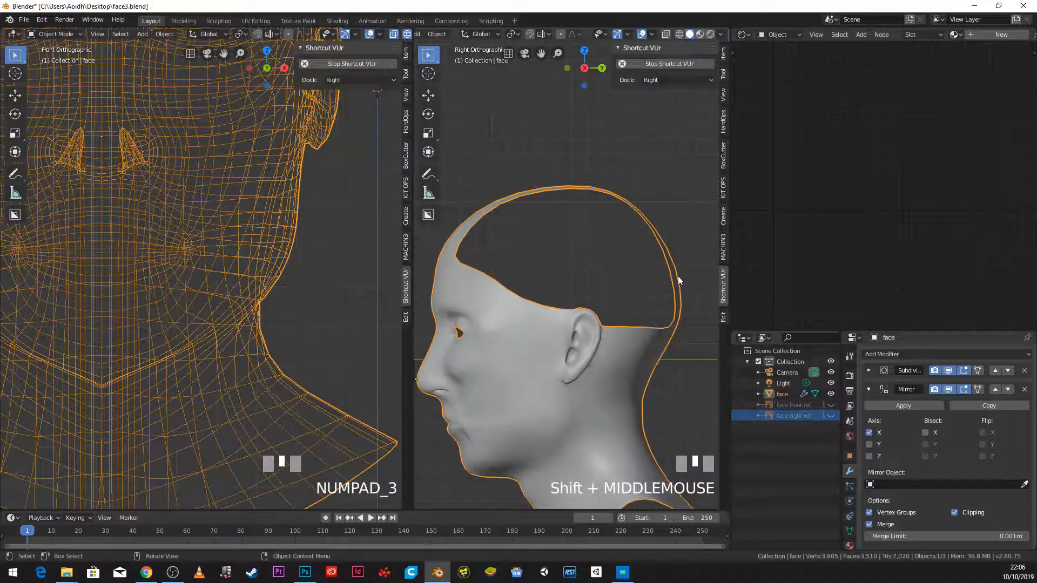
# Step: Select the outer crown edge of the strip over the head in Edit Mode and show it from the right
pyautogui.press('Tab')
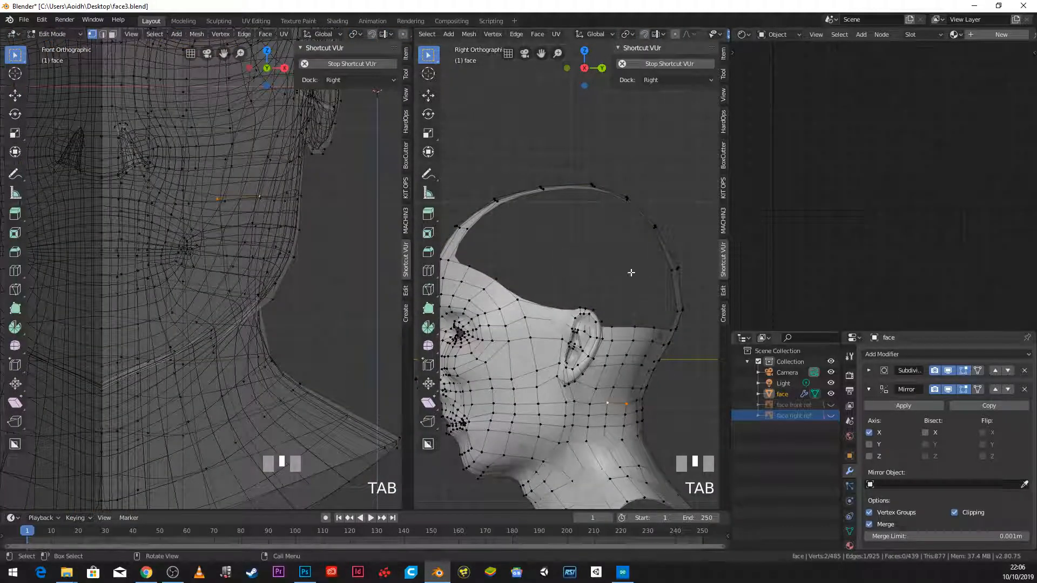
pyautogui.moveTo(576, 244); pyautogui.dragTo(590, 192, button='middle')
pyautogui.click(590, 192)
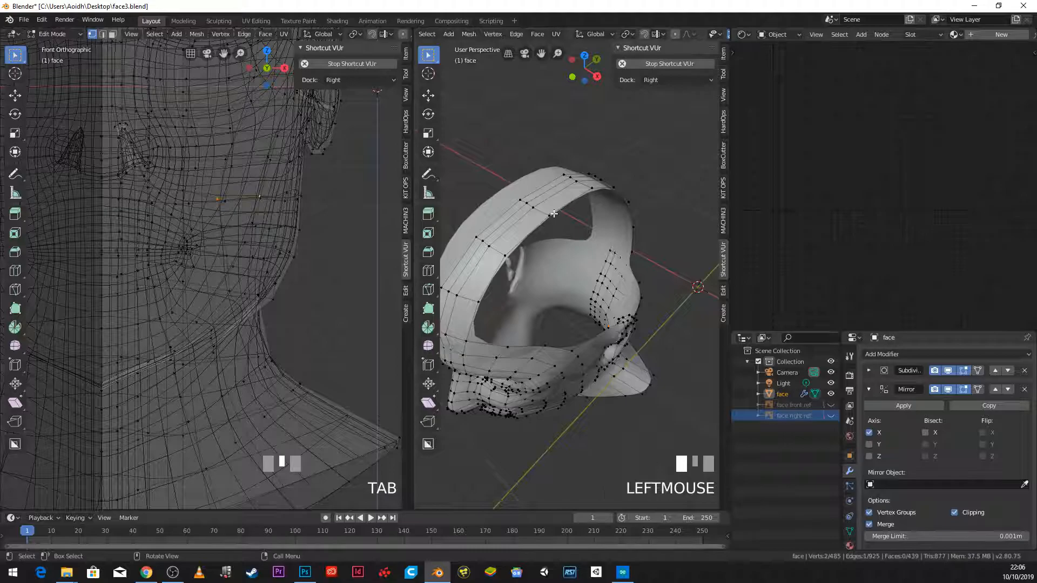
pyautogui.keyDown('shift'); pyautogui.click(559, 238); pyautogui.keyUp('shift')
pyautogui.press('KP_3')
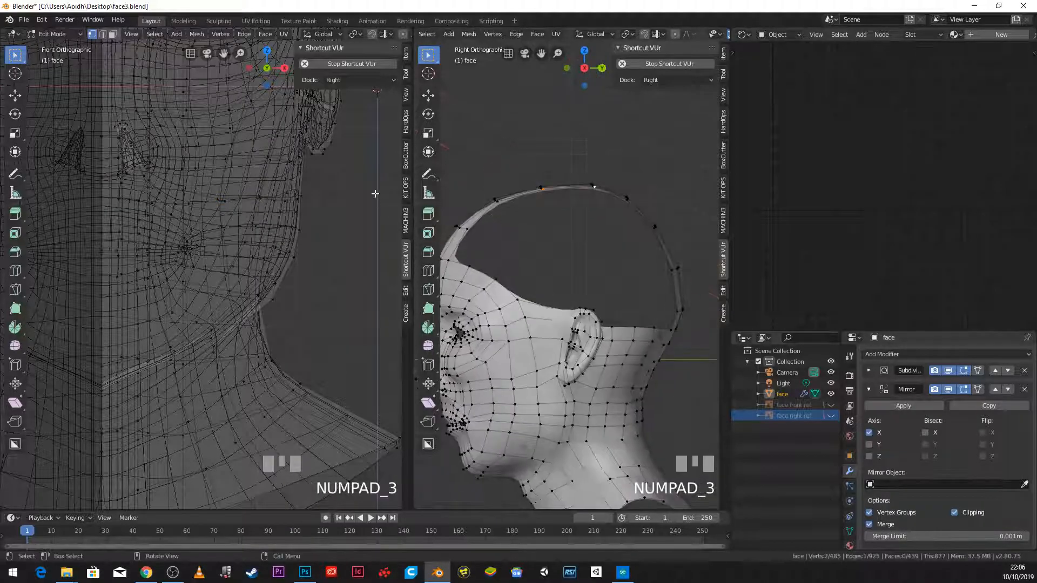
# Step: Set the front view to solid shading and unhide the face front ref image behind the head
pyautogui.press('z')
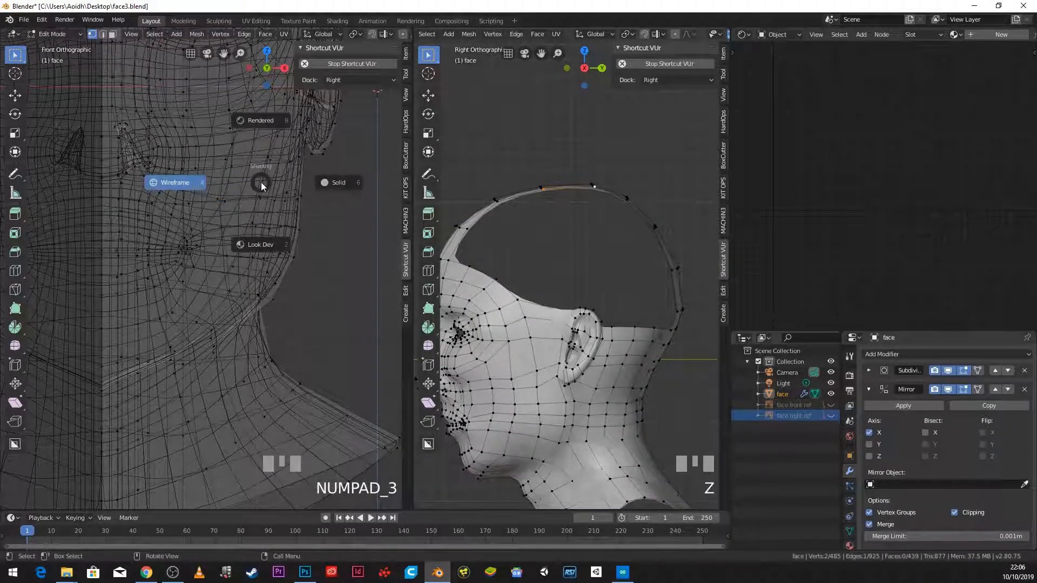
pyautogui.click(333, 184)
pyautogui.scroll(-3, 287, 155)
pyautogui.moveTo(287, 153)
pyautogui.keyDown('shift'); pyautogui.mouseDown(button='middle')
pyautogui.moveTo(287, 201)
pyautogui.moveTo(318, 300)
pyautogui.moveTo(270, 226)
pyautogui.moveTo(285, 263)
pyautogui.mouseUp(button='middle'); pyautogui.keyUp('shift')
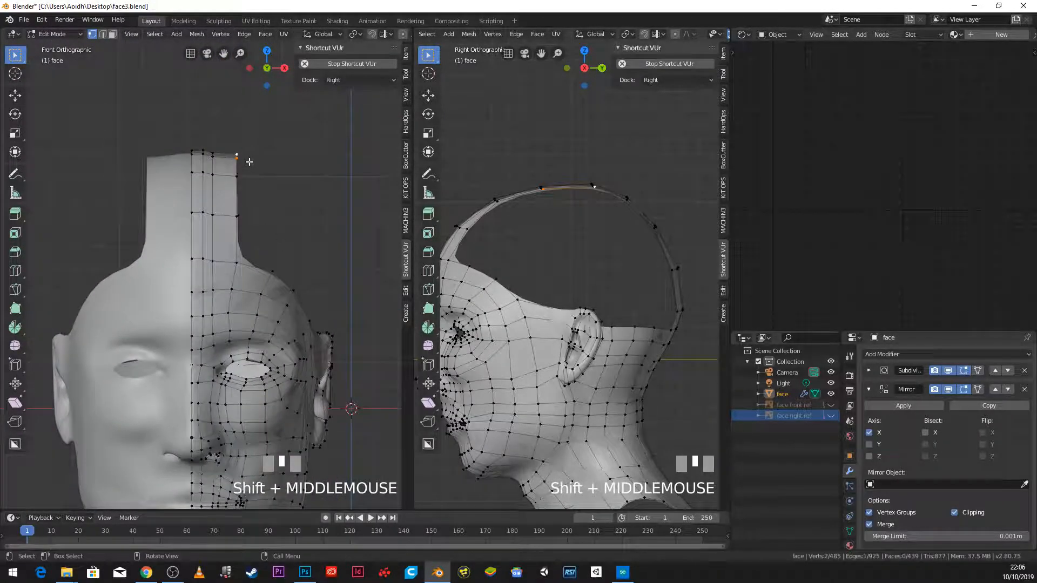
pyautogui.click(830, 405)
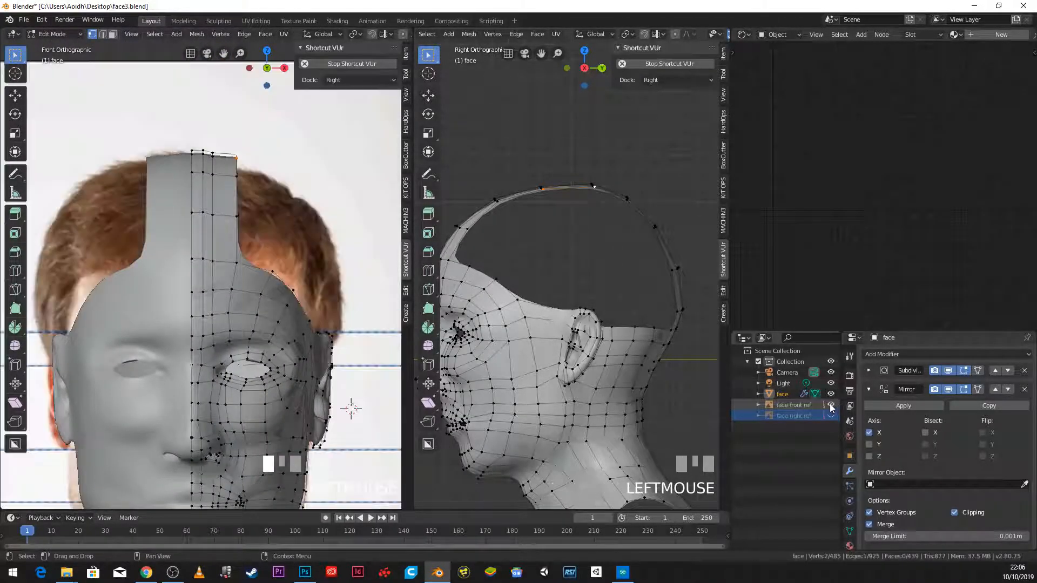
# Step: Lower the strip's outer crown edge and the side vertex in front of it to follow the hair outline in the front reference
pyautogui.press('g')
pyautogui.click(249, 171)
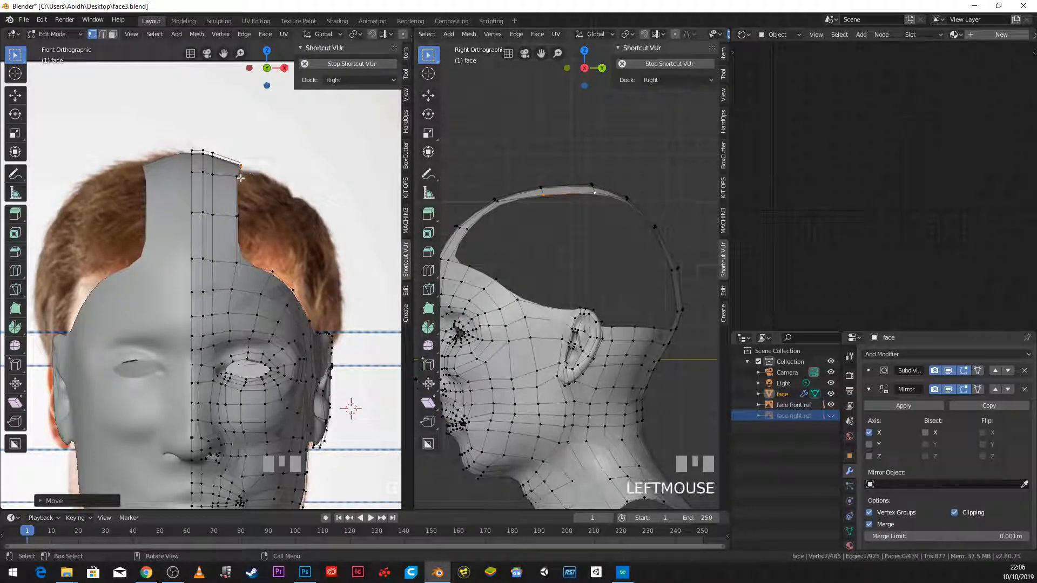
pyautogui.click(241, 180)
pyautogui.press('g')
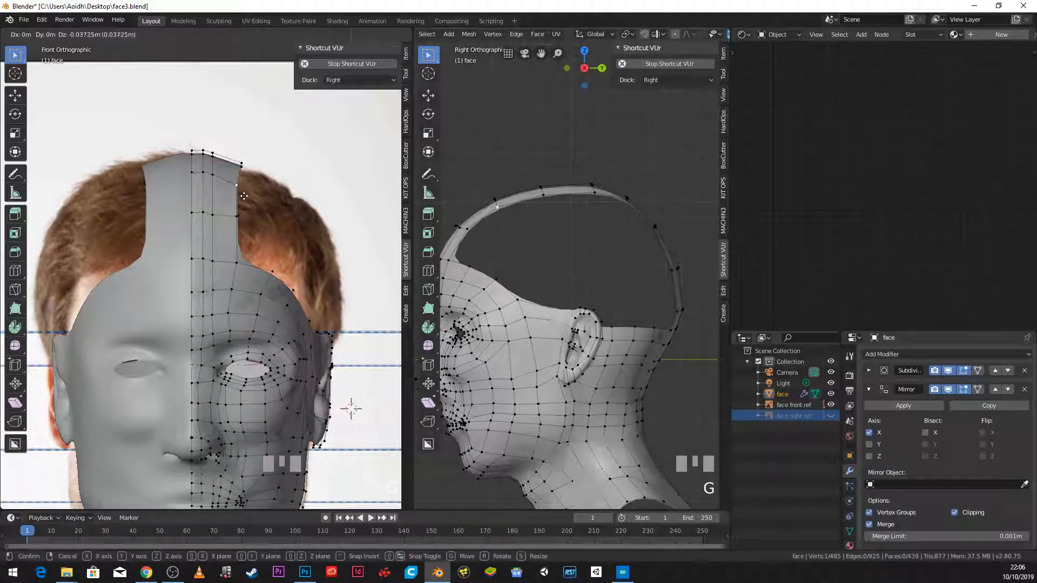
pyautogui.click(244, 201)
pyautogui.press('g')
pyautogui.click(241, 190)
# Step: Nudge the two outer crown edge vertices individually so they line up with the head outline in the front view
pyautogui.click(243, 169)
pyautogui.press('g')
pyautogui.click(241, 174)
pyautogui.press('g')
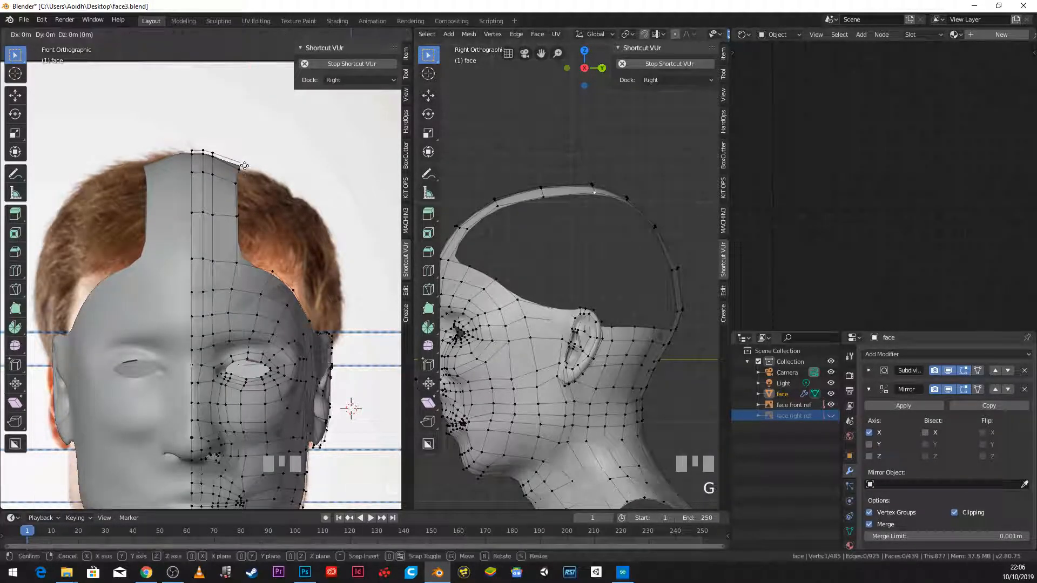
pyautogui.click(240, 172)
pyautogui.press('g')
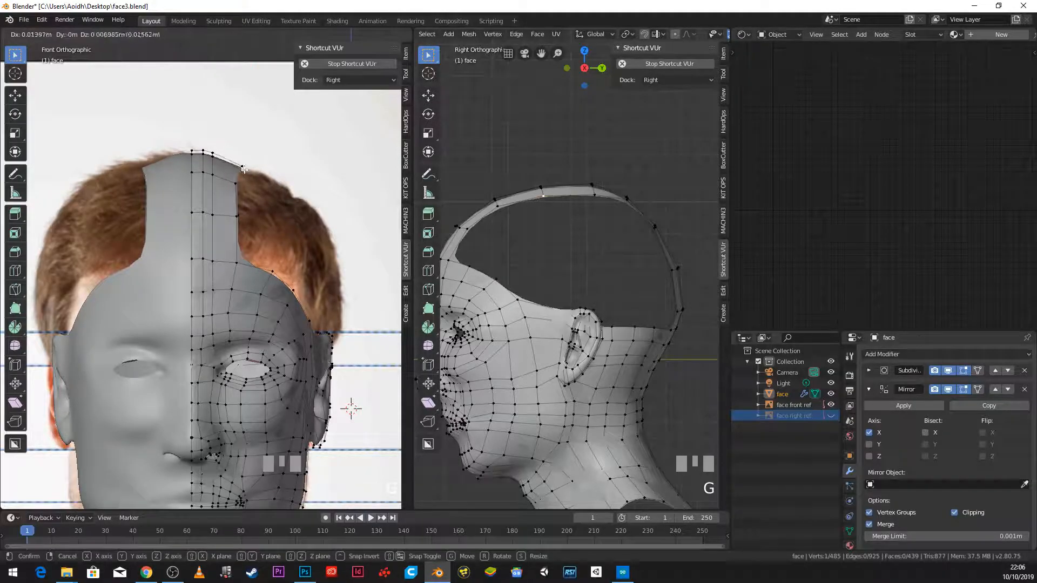
pyautogui.click(241, 172)
# Step: Extrude the outer crown edge down the side of the head in three segments, following the hair outline of the front reference
pyautogui.keyDown('shift'); pyautogui.click(594, 201); pyautogui.keyUp('shift')
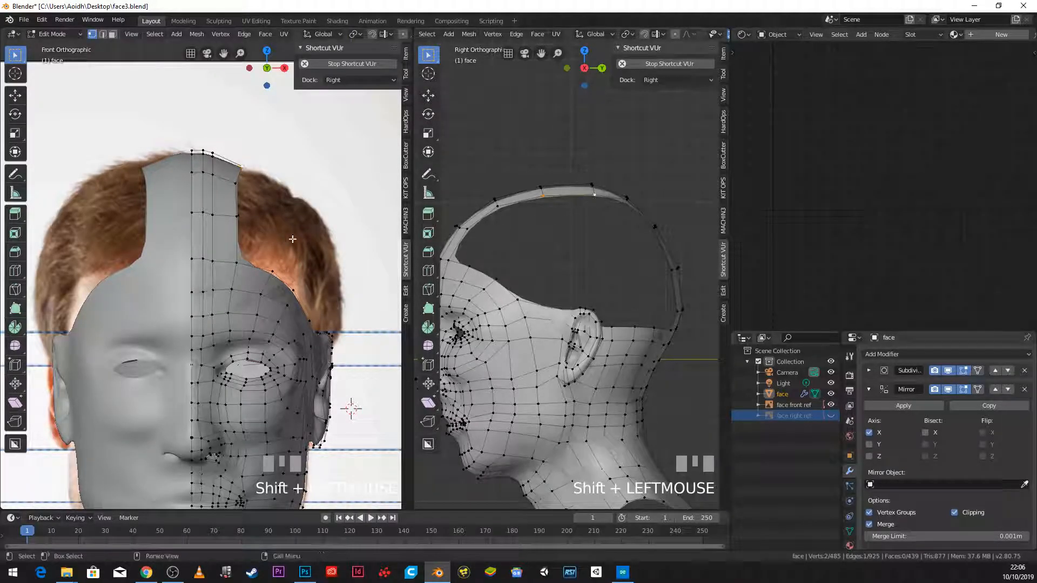
pyautogui.press('e')
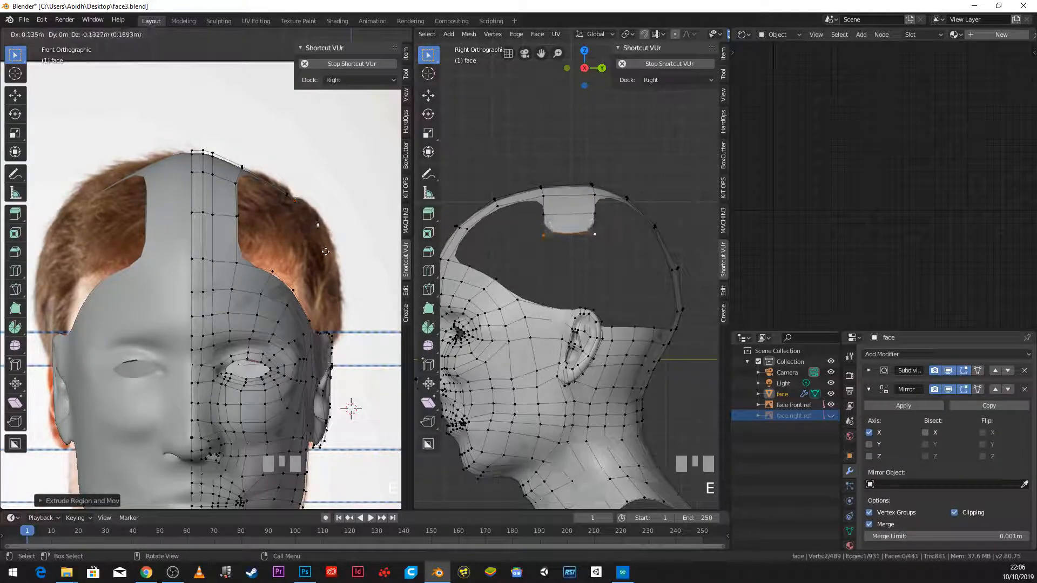
pyautogui.click(284, 286)
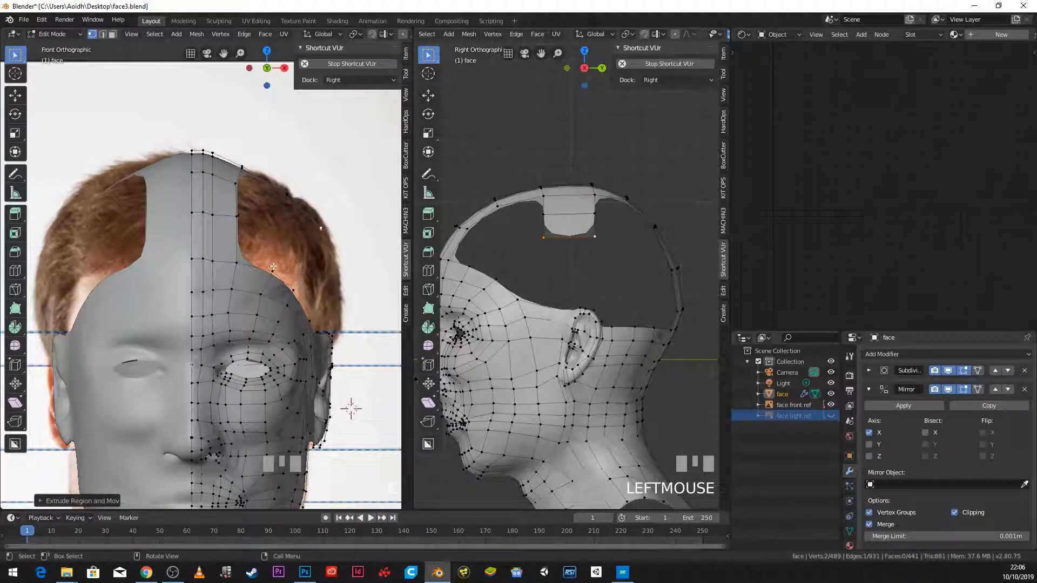
pyautogui.press('e')
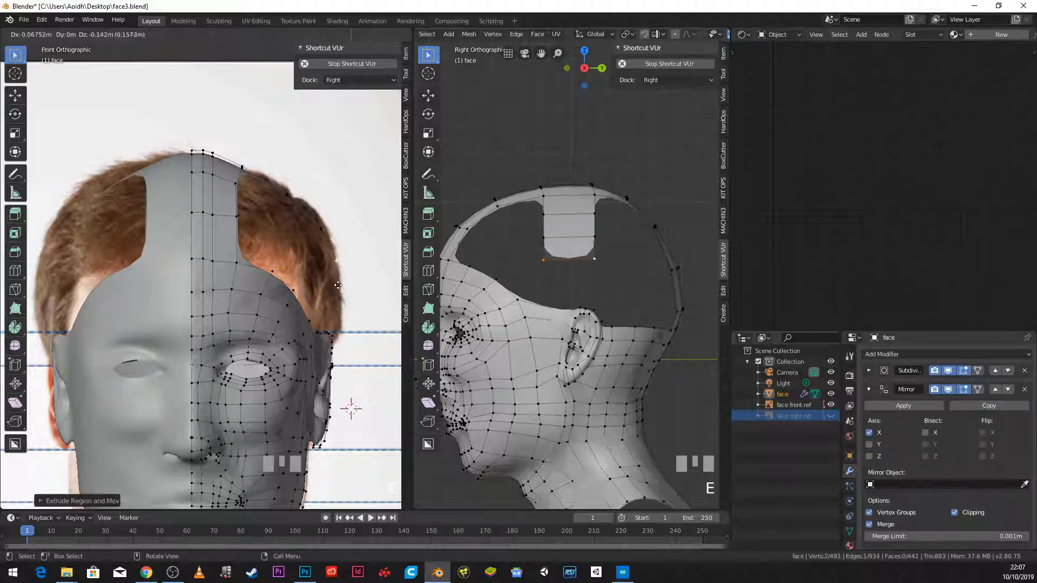
pyautogui.click(573, 269)
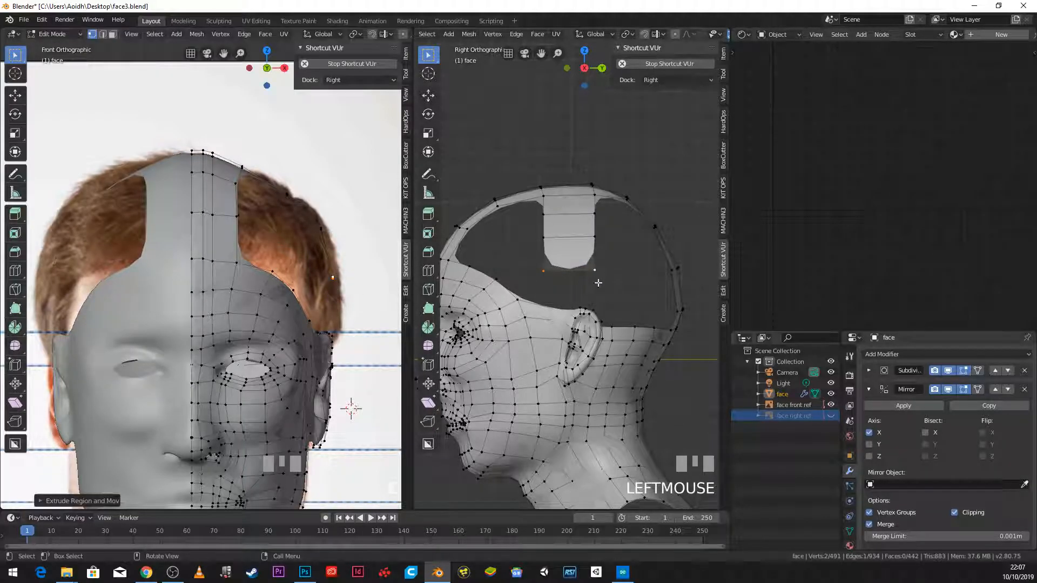
# Step: Scale, move and rotate the lower edge of the side strip in the right view so it leans toward the temple
pyautogui.press('s')
pyautogui.click(618, 286)
pyautogui.press('g')
pyautogui.press('r')
pyautogui.click(607, 288)
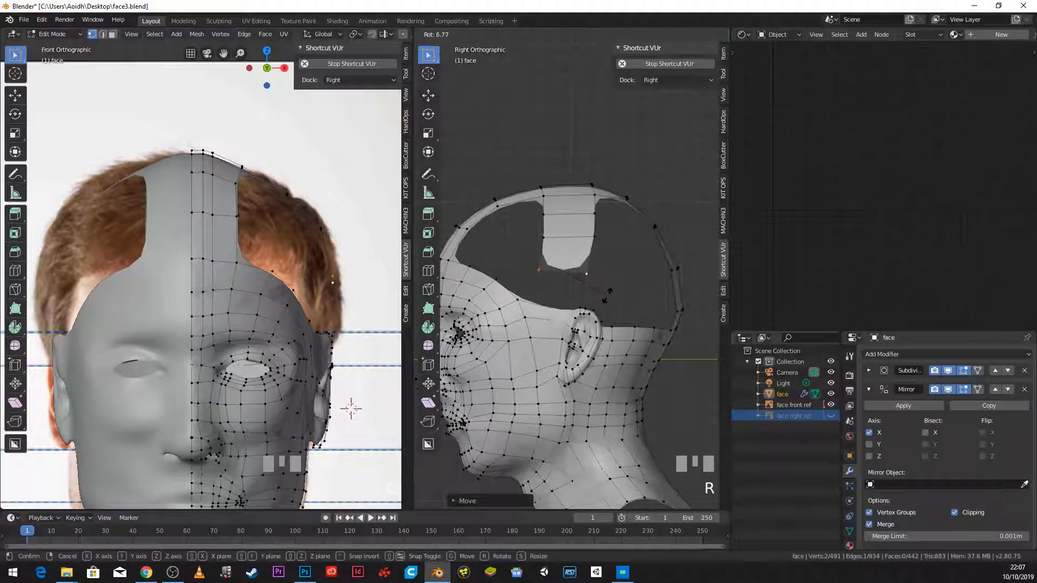
# Step: Fill a face joining the side strip's lower edge to the head's open border between the temple and the ear
pyautogui.keyDown('shift'); pyautogui.click(520, 301); pyautogui.keyUp('shift')
pyautogui.moveTo(519, 301); pyautogui.dragTo(563, 294, button='middle')
pyautogui.keyDown('shift'); pyautogui.click(614, 350); pyautogui.keyUp('shift')
pyautogui.press('f')
# Step: Extrude the central strip's side edge above the forehead outward and down by about 0.2 m in the front view
pyautogui.click(552, 221)
pyautogui.keyDown('shift'); pyautogui.click(237, 217); pyautogui.keyUp('shift')
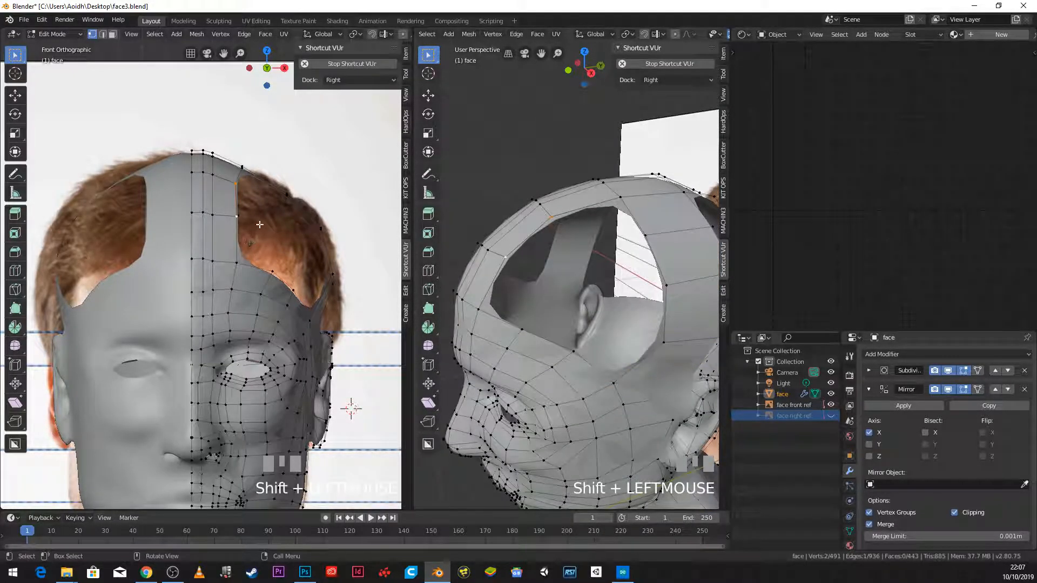
pyautogui.press('e')
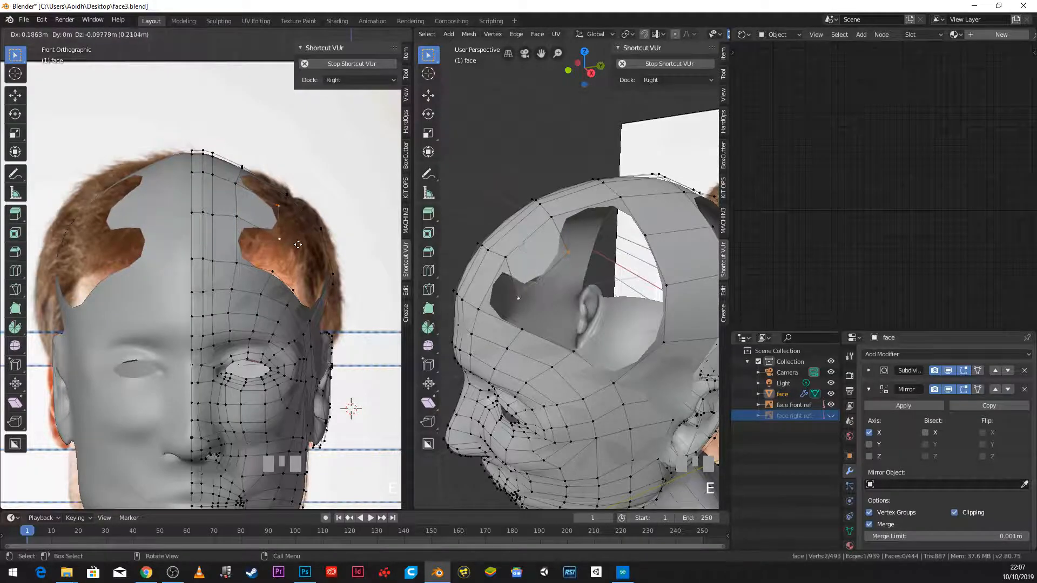
pyautogui.click(299, 250)
# Step: Scale down and rotate the extruded forehead edge, and move it up and back by about 0.07 m in the right view
pyautogui.press('s')
pyautogui.click(288, 248)
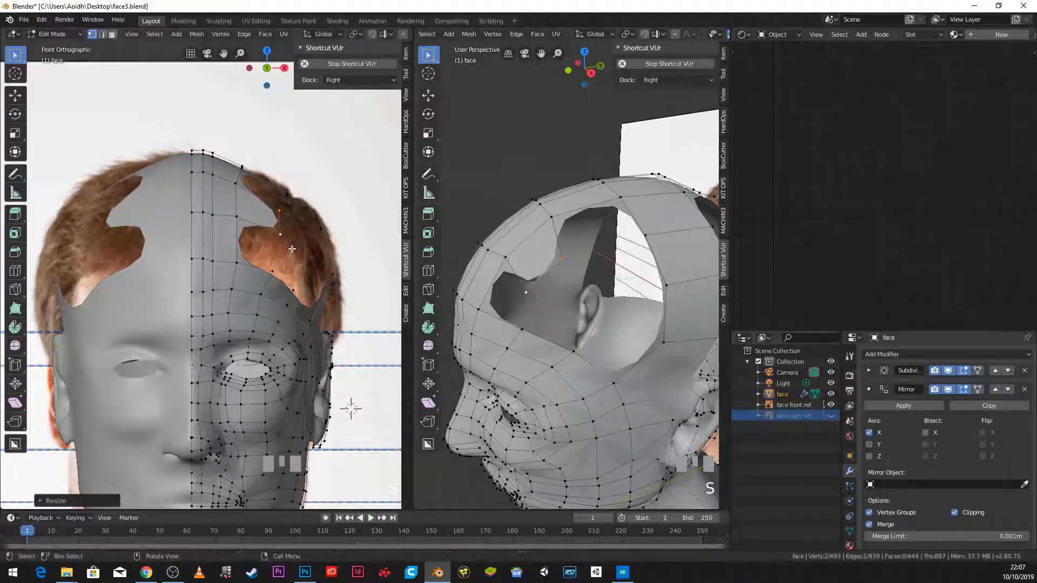
pyautogui.press('r')
pyautogui.click(315, 249)
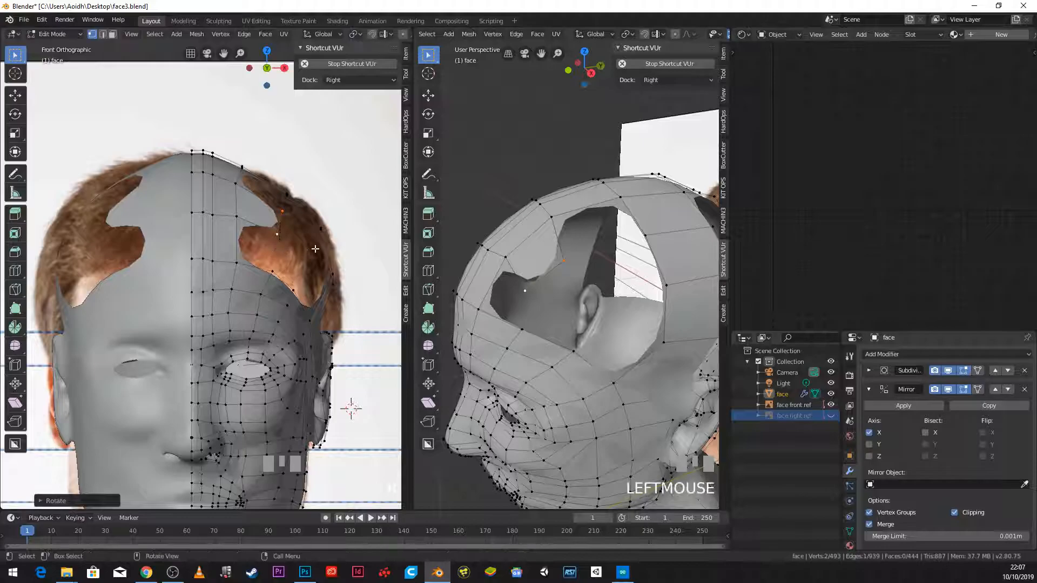
pyautogui.press('KP_3')
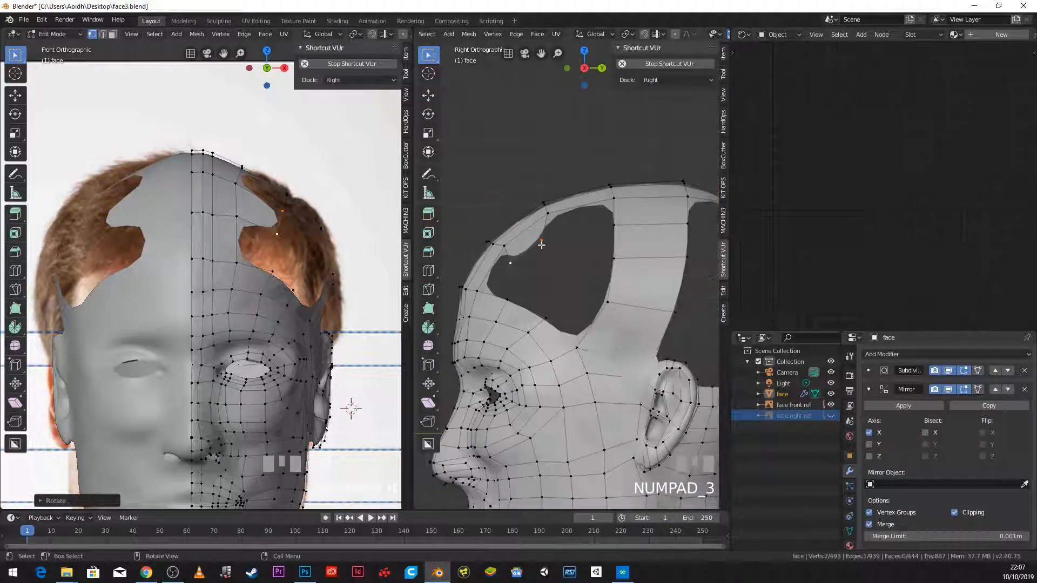
pyautogui.press('g')
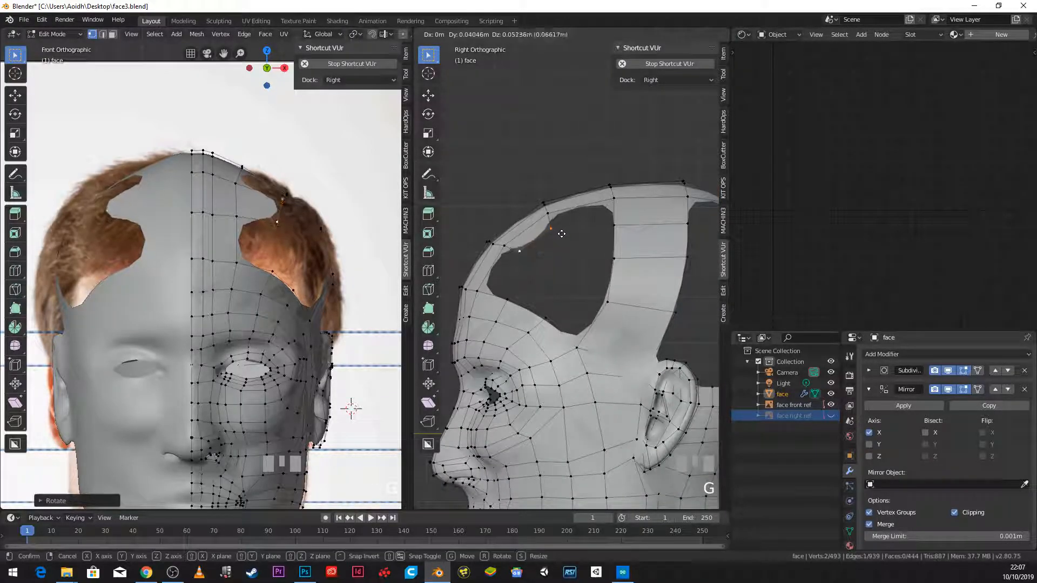
pyautogui.click(561, 233)
# Step: Fill the faces joining the new forehead patch to the side strip behind it and to the forehead border below it
pyautogui.keyDown('shift'); pyautogui.click(610, 199); pyautogui.keyUp('shift')
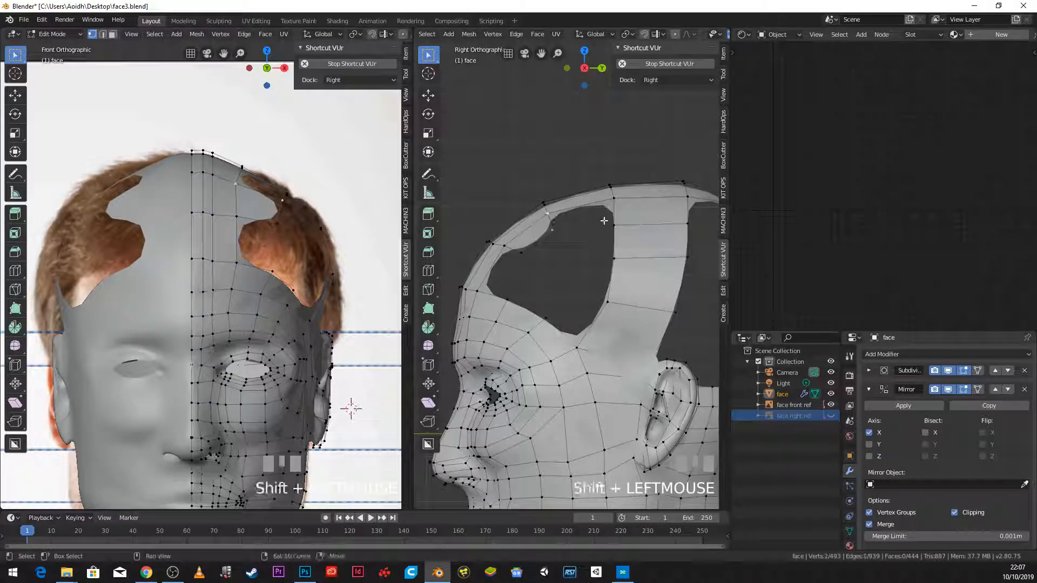
pyautogui.keyDown('shift'); pyautogui.click(613, 199); pyautogui.keyUp('shift')
pyautogui.press('f')
pyautogui.click(522, 253)
pyautogui.keyDown('shift'); pyautogui.click(504, 246); pyautogui.keyUp('shift')
pyautogui.keyDown('shift'); pyautogui.click(506, 297); pyautogui.keyUp('shift')
pyautogui.press('f')
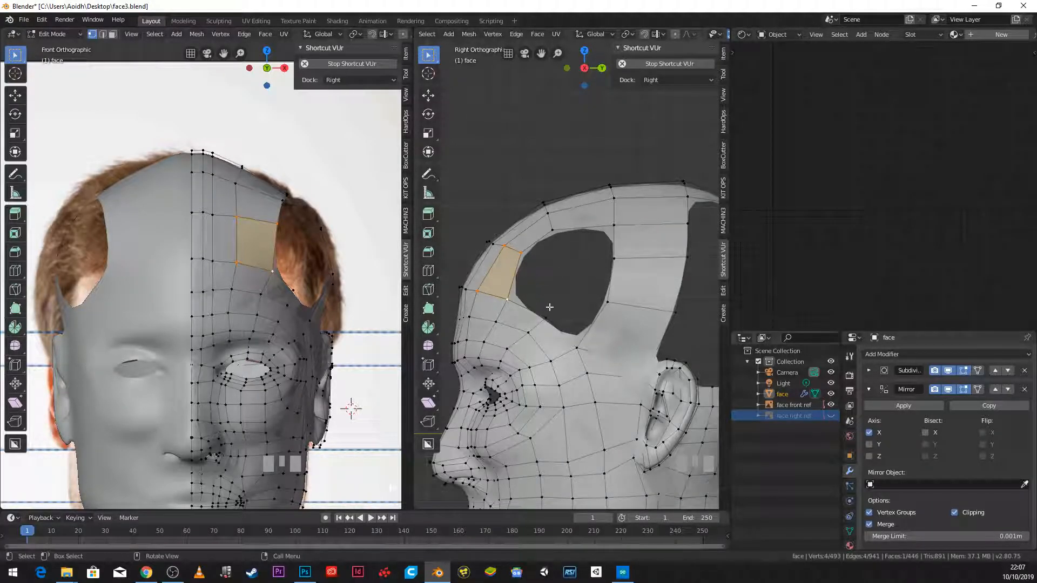
# Step: Fill a four-vertex face across the lower rear corner of the hole above the temple
pyautogui.click(608, 301)
pyautogui.keyDown('shift'); pyautogui.click(577, 347); pyautogui.keyUp('shift')
pyautogui.keyDown('shift'); pyautogui.click(546, 318); pyautogui.keyUp('shift')
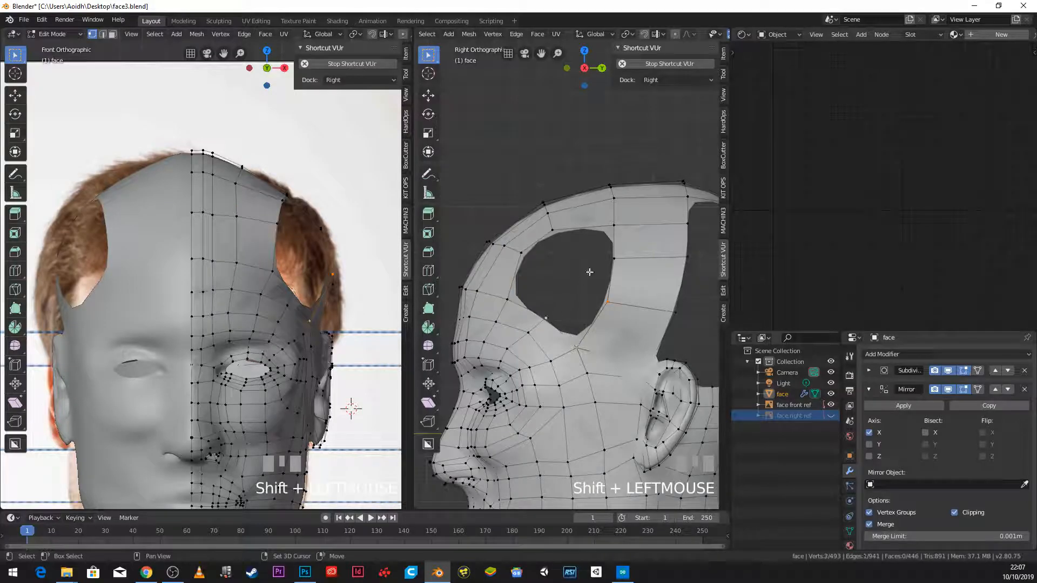
pyautogui.keyDown('shift'); pyautogui.click(545, 305); pyautogui.keyUp('shift')
pyautogui.press('f')
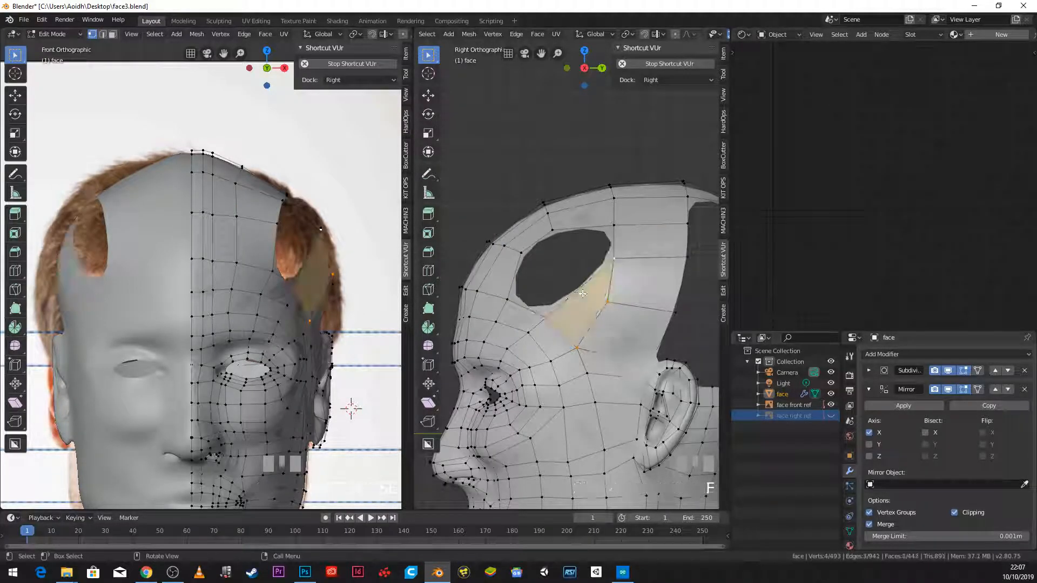
pyautogui.scroll(-3, 559, 300)
pyautogui.scroll(-2, 316, 239)
pyautogui.moveTo(316, 240); pyautogui.dragTo(286, 264, button='middle')
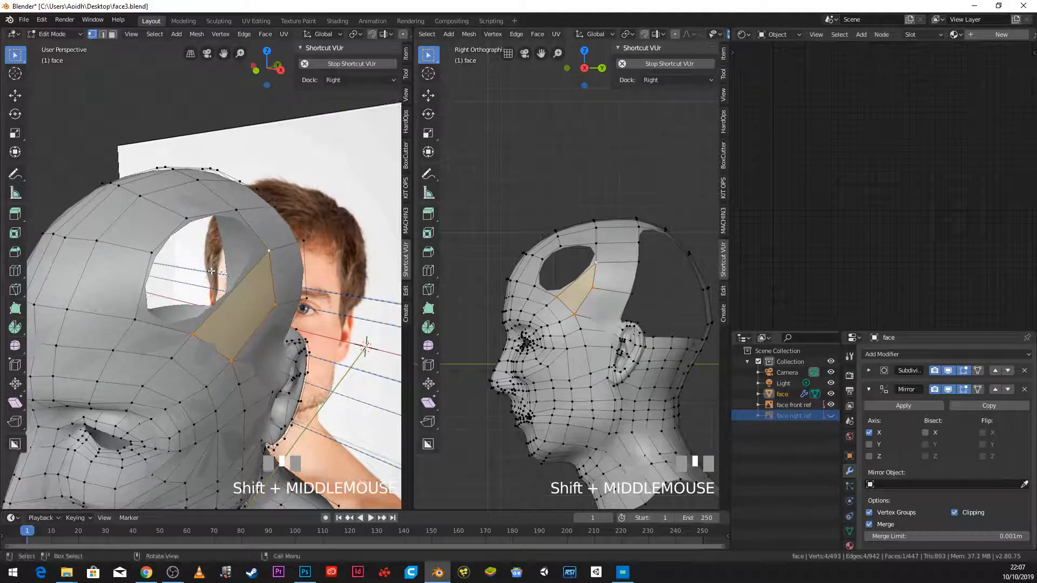
pyautogui.click(190, 333)
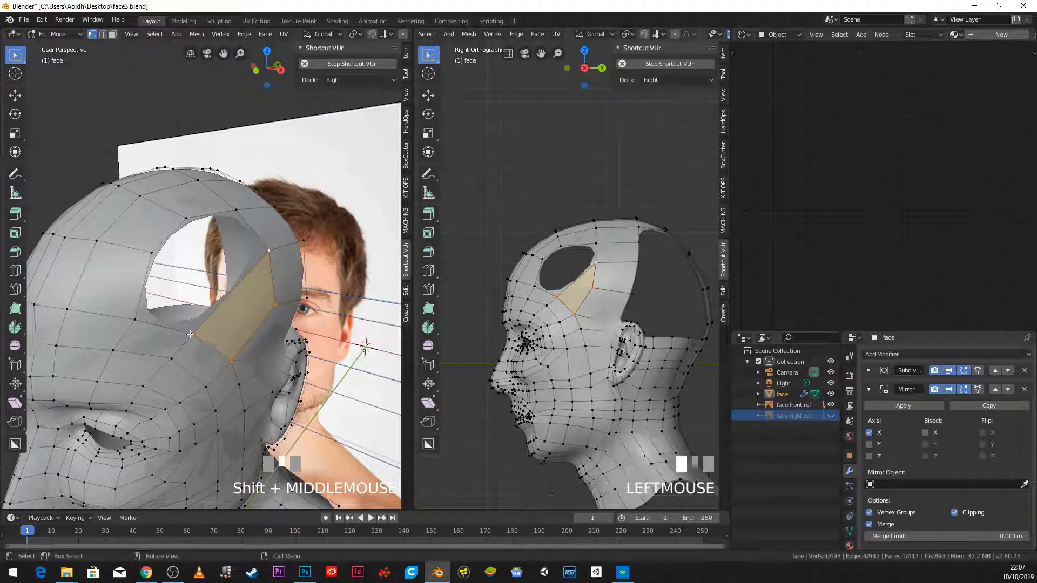
pyautogui.keyDown('shift'); pyautogui.click(136, 319); pyautogui.keyUp('shift')
pyautogui.keyDown('shift'); pyautogui.click(187, 219); pyautogui.keyUp('shift')
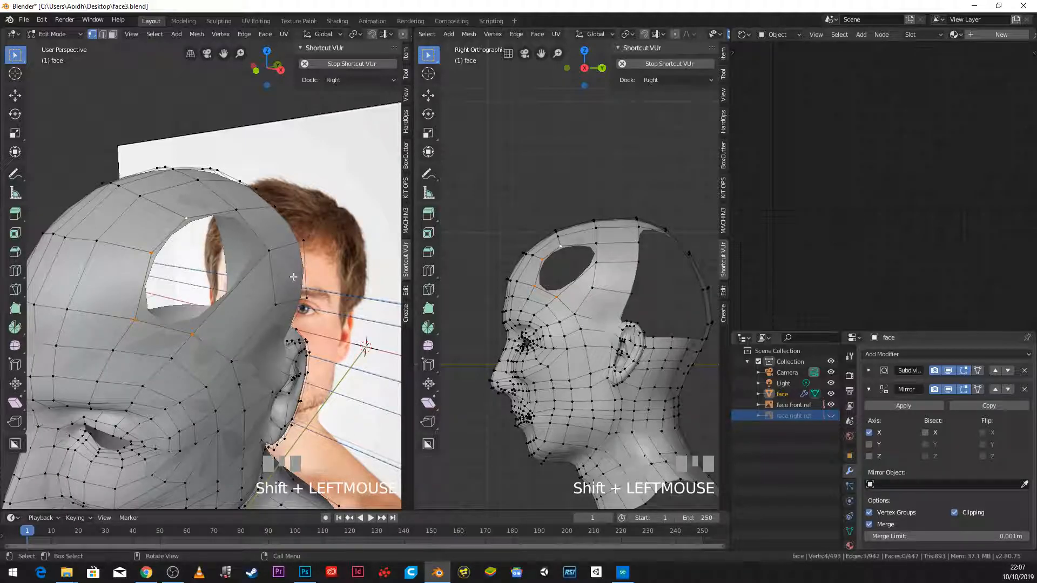
# Step: Move the side strip vertex behind the new temple face backward, and add a loop cut across that face and the strip
pyautogui.scroll(2, 578, 285)
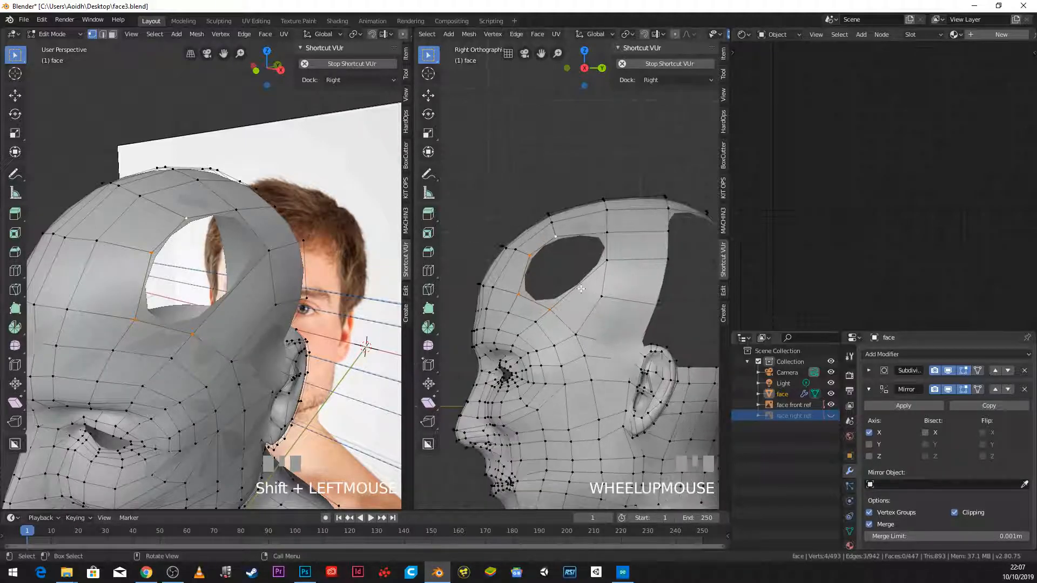
pyautogui.click(605, 296)
pyautogui.press('g')
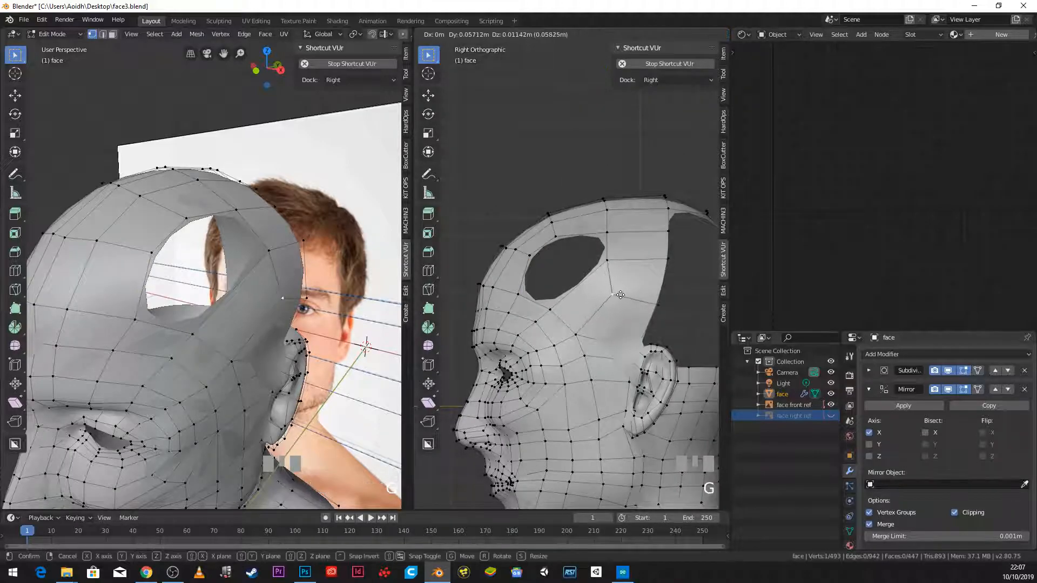
pyautogui.click(615, 295)
pyautogui.hotkey('ctrl', 'r')
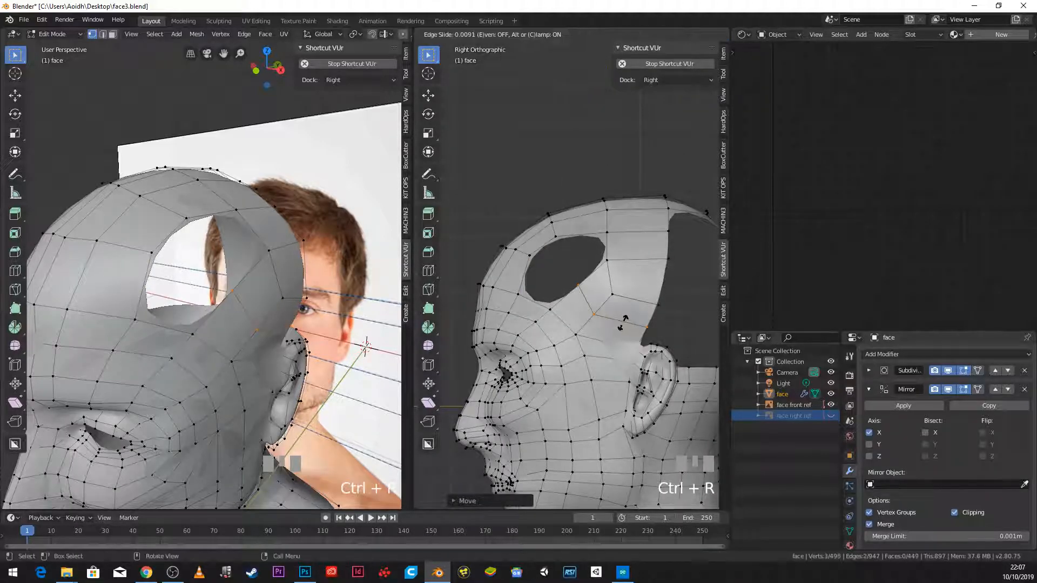
pyautogui.click(579, 287)
# Step: Fill a face across the upper rear corner of the hole, using the new loop cut's vertex on the hole's border
pyautogui.click(577, 284)
pyautogui.keyDown('shift'); pyautogui.click(606, 260); pyautogui.keyUp('shift')
pyautogui.keyDown('shift'); pyautogui.click(606, 233); pyautogui.keyUp('shift')
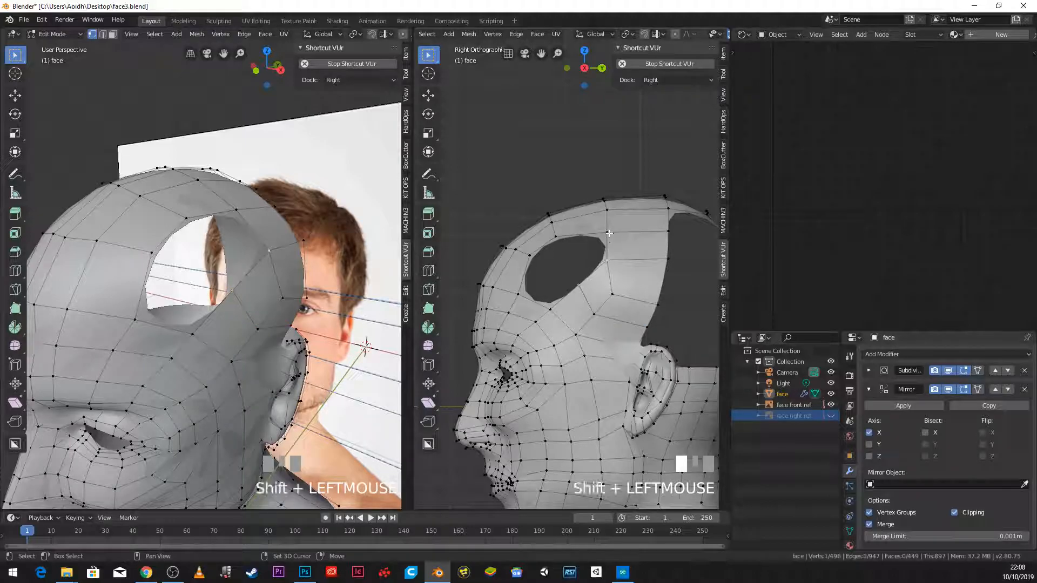
pyautogui.keyDown('shift'); pyautogui.click(556, 236); pyautogui.keyUp('shift')
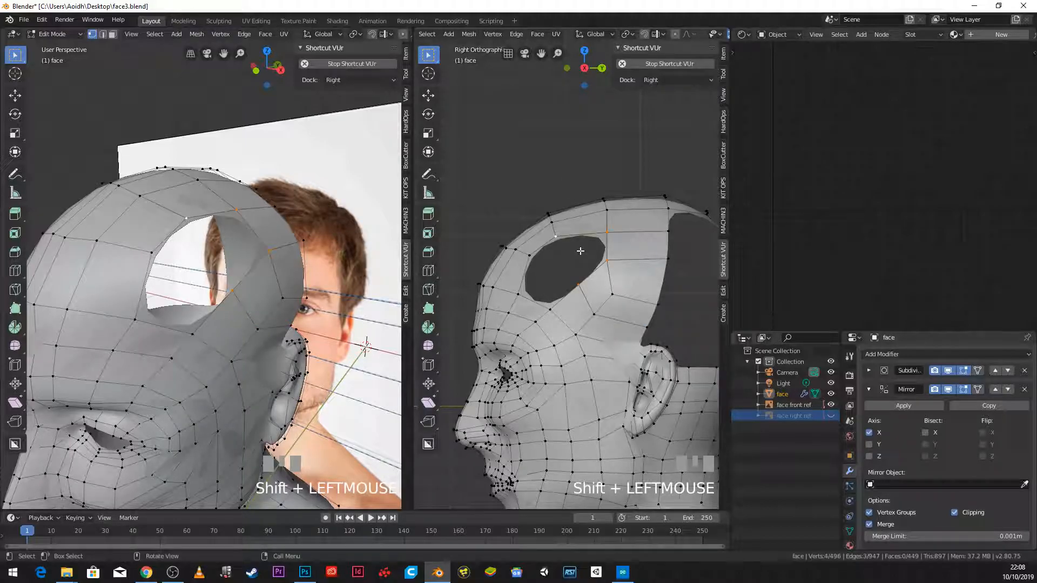
pyautogui.press('f')
# Step: Fill a four-vertex face across the lower part of the hole, reaching up to its top vertex
pyautogui.click(577, 284)
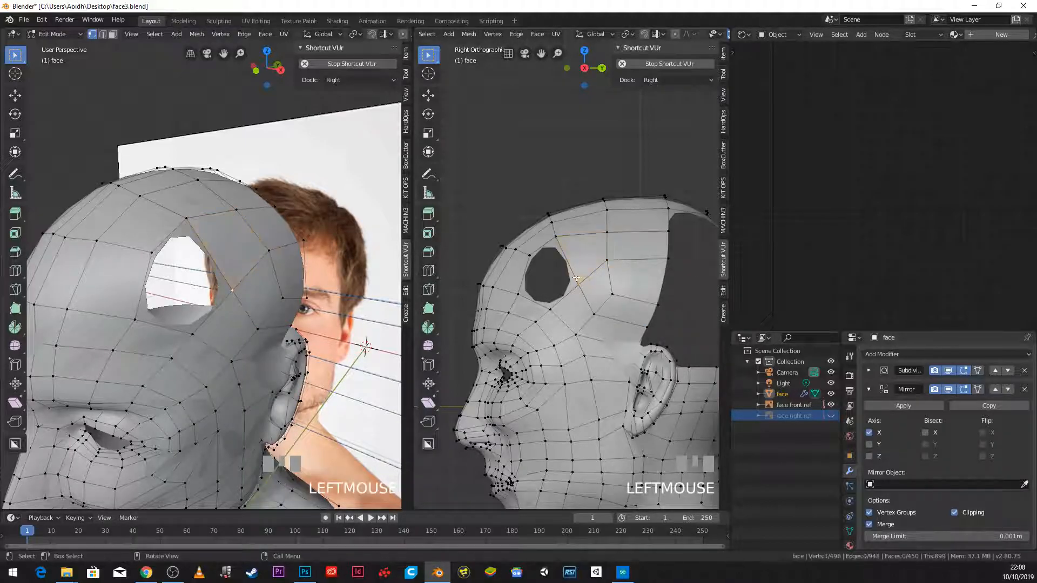
pyautogui.keyDown('shift'); pyautogui.click(548, 309); pyautogui.keyUp('shift')
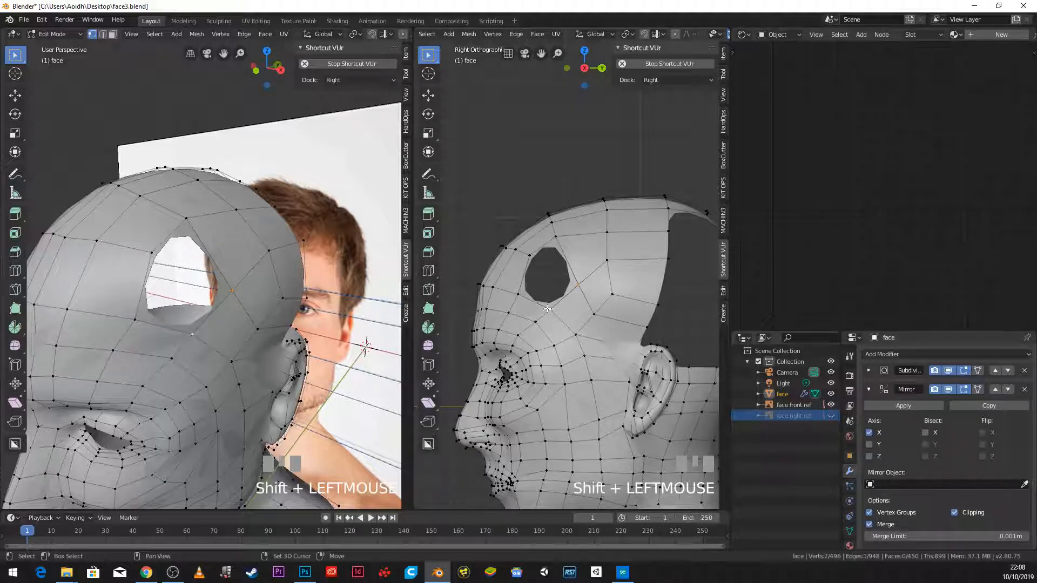
pyautogui.keyDown('shift'); pyautogui.click(557, 238); pyautogui.keyUp('shift')
pyautogui.press('f')
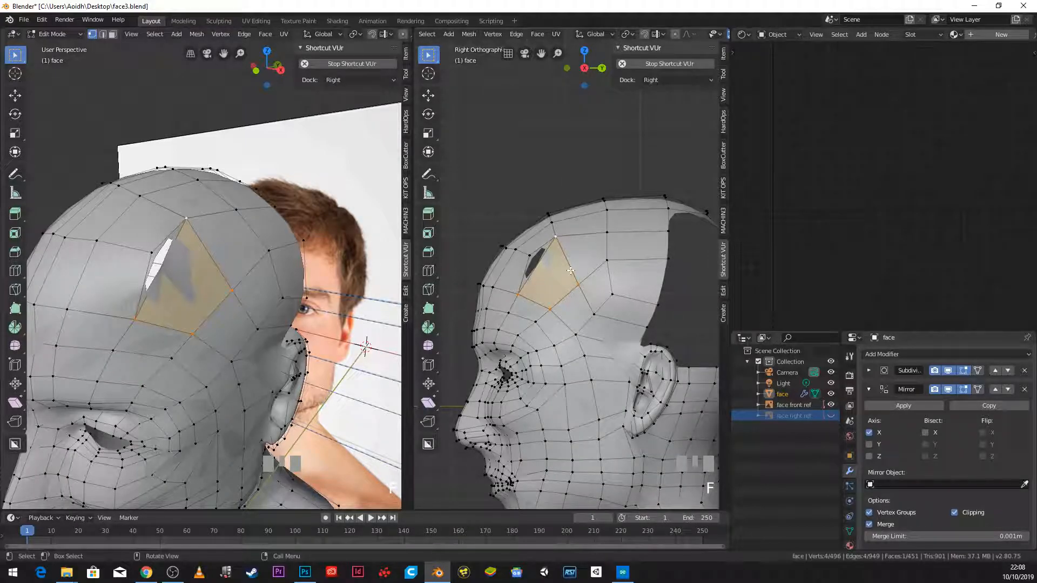
# Step: Add a loop cut from the newly filled face back across the side strip, and reposition its vertex on the hole's border
pyautogui.hotkey('ctrl', 'r')
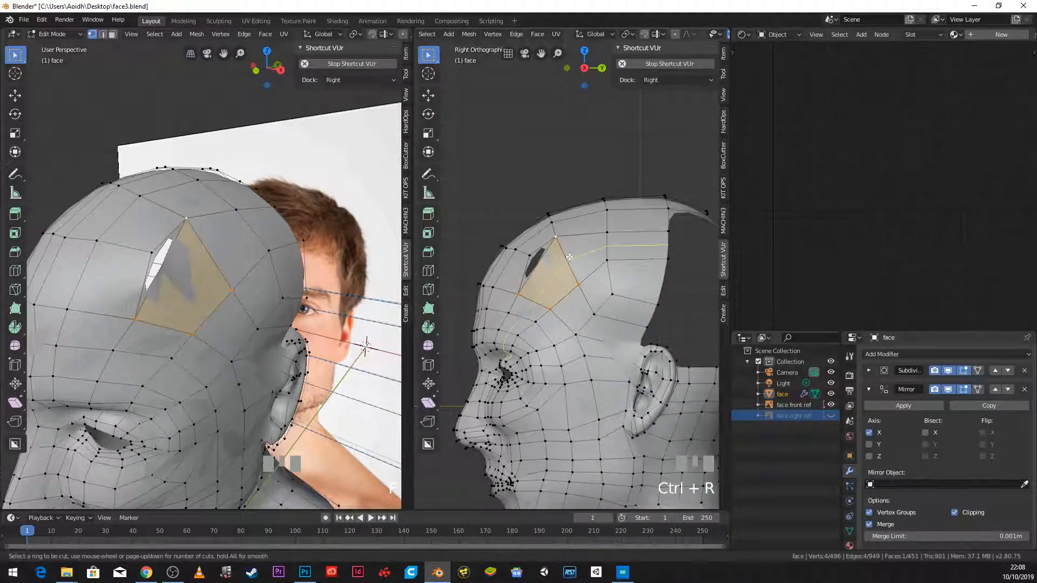
pyautogui.click(542, 262)
pyautogui.press('g')
pyautogui.click(553, 272)
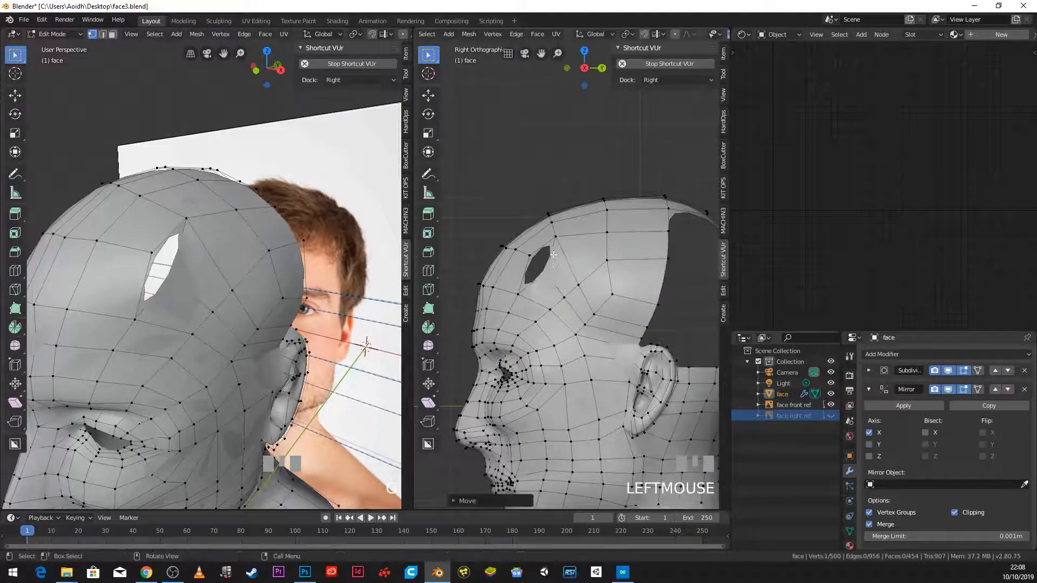
# Step: Close the remaining narrow gap above the temple with a four-vertex face
pyautogui.keyDown('shift'); pyautogui.click(554, 243); pyautogui.keyUp('shift')
pyautogui.keyDown('shift'); pyautogui.click(529, 251); pyautogui.keyUp('shift')
pyautogui.keyDown('shift'); pyautogui.click(519, 295); pyautogui.keyUp('shift')
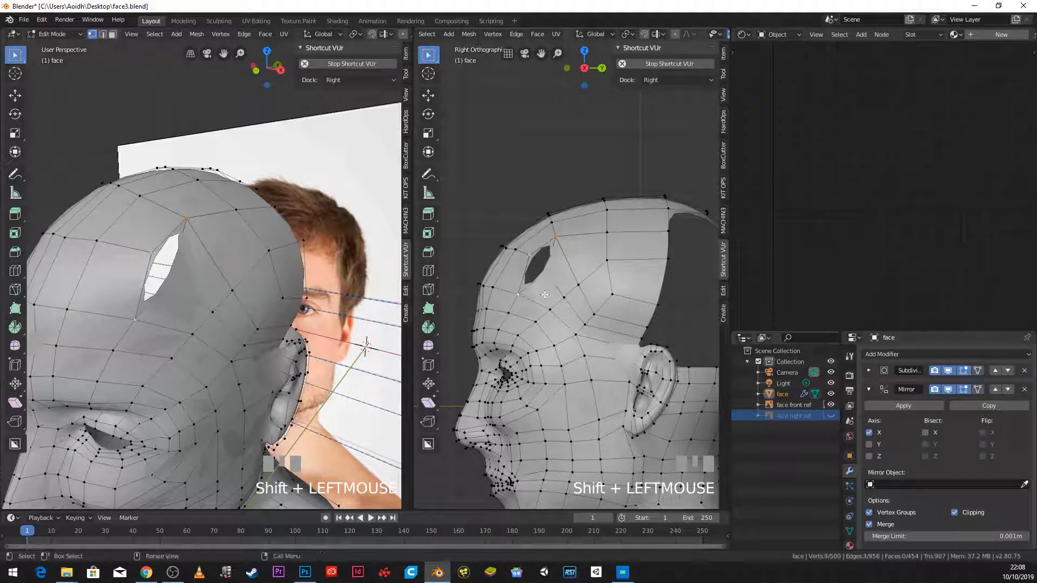
pyautogui.press('f')
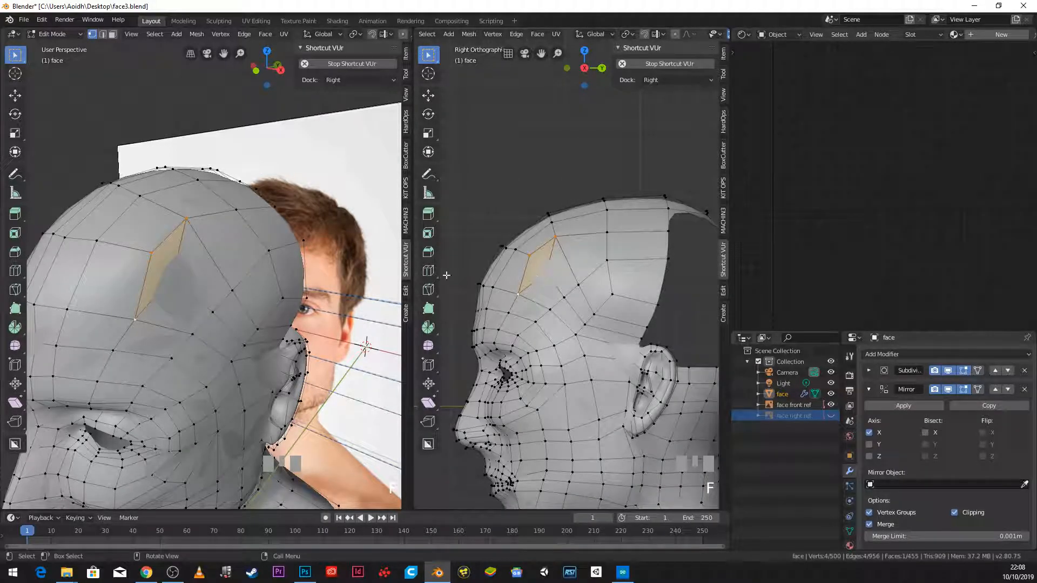
# Step: Move the vertices of the recently filled upper temple area outward in front view to round the side of the head
pyautogui.press('KP_1')
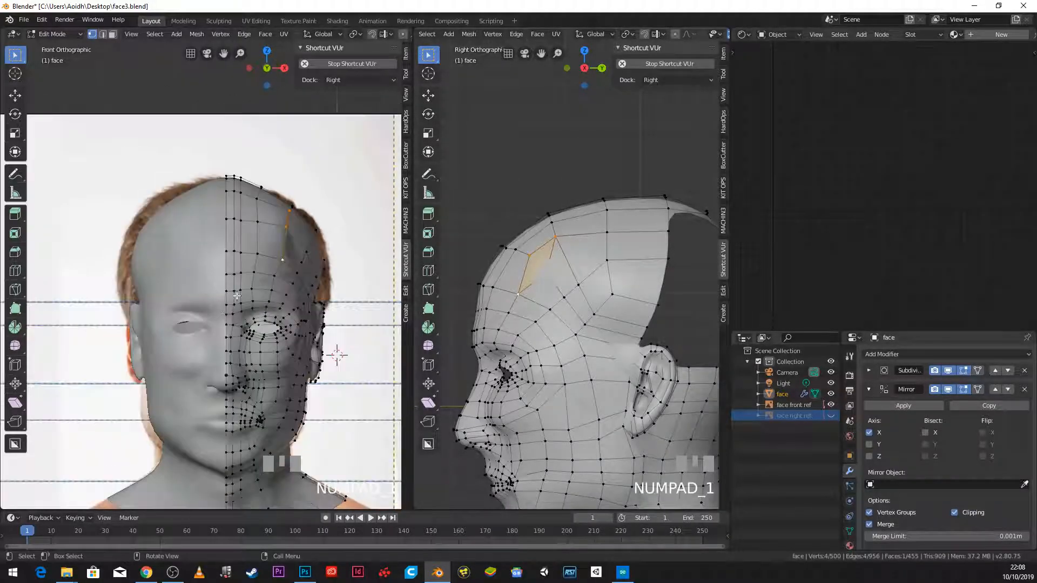
pyautogui.scroll(2, 284, 264)
pyautogui.click(327, 233)
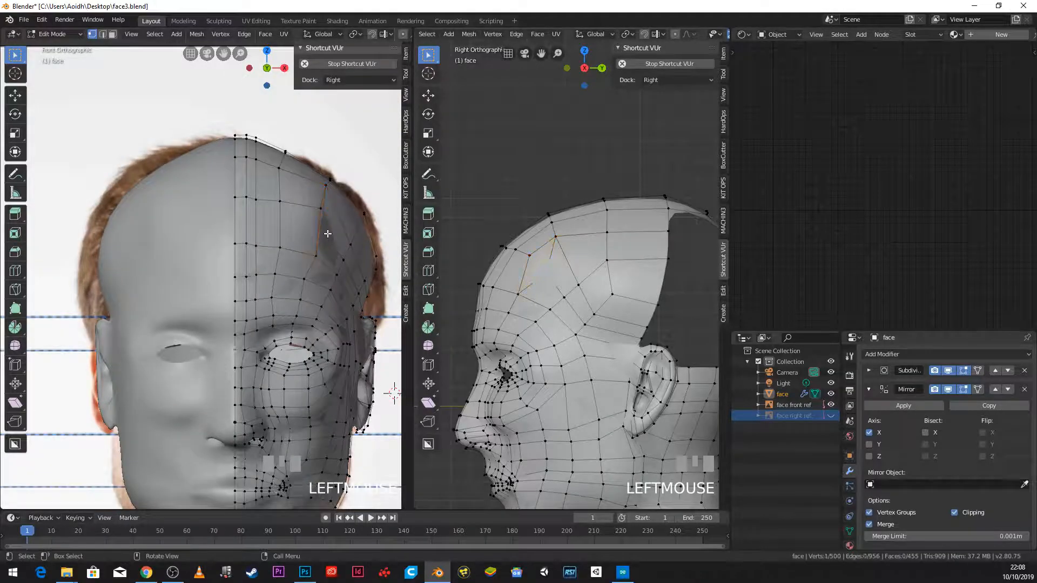
pyautogui.press('g')
pyautogui.click(347, 236)
pyautogui.press('g')
pyautogui.click(348, 236)
pyautogui.press('g')
pyautogui.click(350, 256)
# Step: Reposition the vertex just below the side corner of the crown and its neighbouring upper forehead vertex to even out the grid
pyautogui.click(329, 193)
pyautogui.press('g')
pyautogui.click(332, 200)
pyautogui.click(320, 208)
pyautogui.press('g')
pyautogui.click(313, 214)
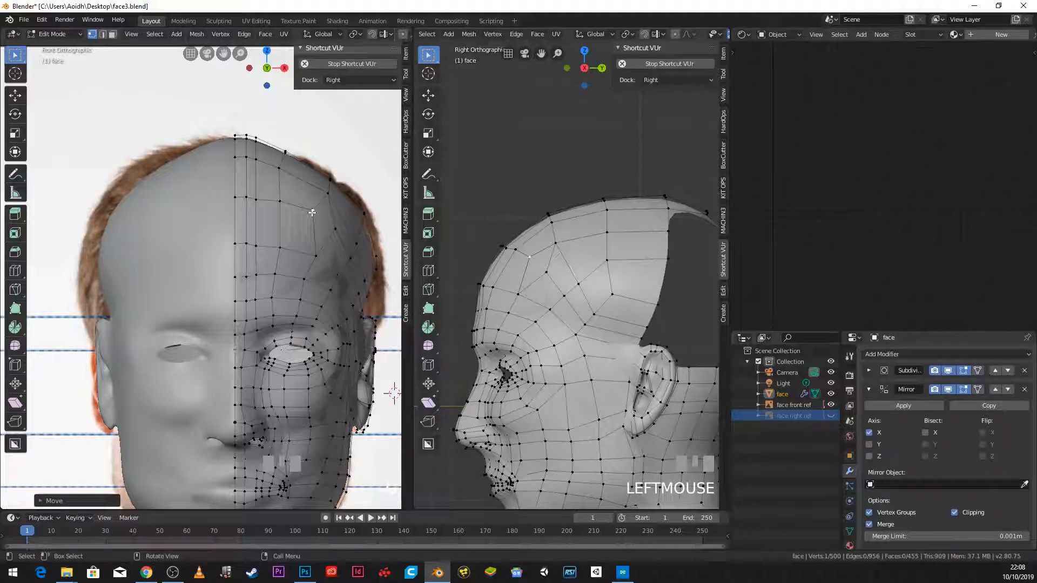
# Step: Push the vertices at the side corner of the crown out to the hair outline, and shift the neighbouring upper forehead vertex
pyautogui.click(326, 176)
pyautogui.press('g')
pyautogui.click(334, 184)
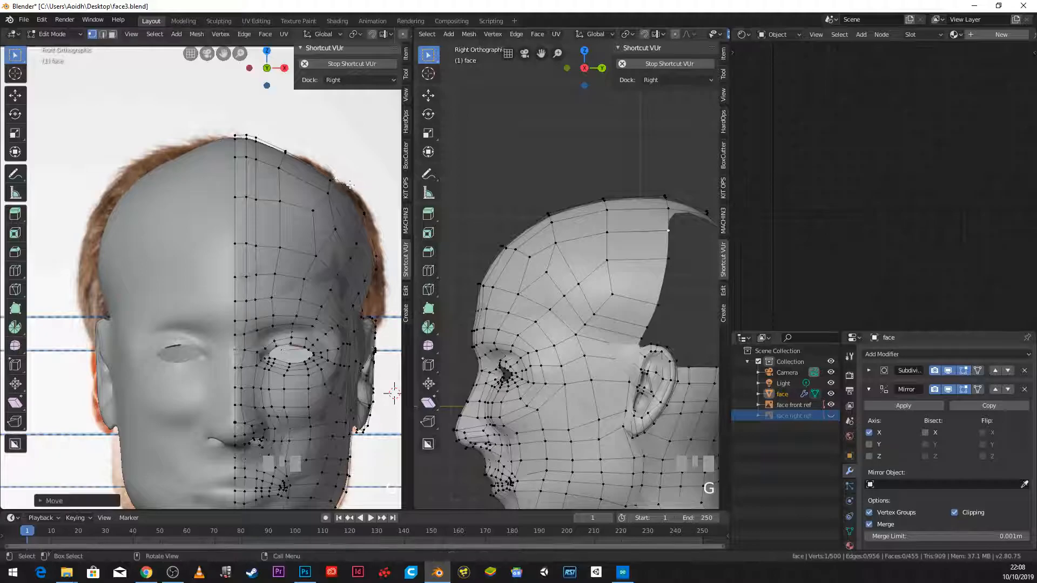
pyautogui.press('g')
pyautogui.click(337, 187)
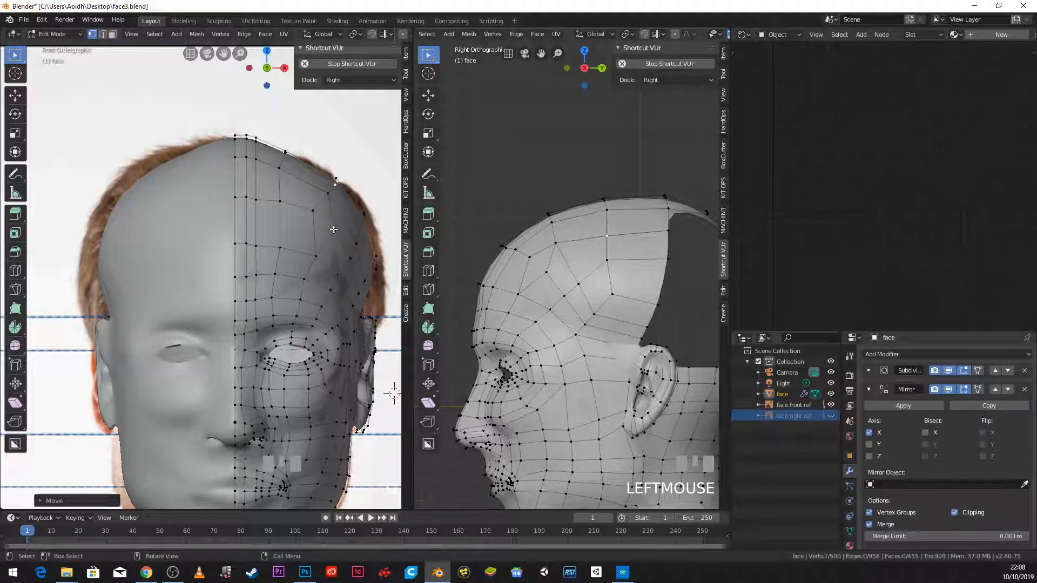
pyautogui.press('g')
pyautogui.press('y')
pyautogui.click(291, 174)
# Step: Move the two scalp vertices near the top of the head outward in front view so the crown curves smoothly
pyautogui.click(602, 203)
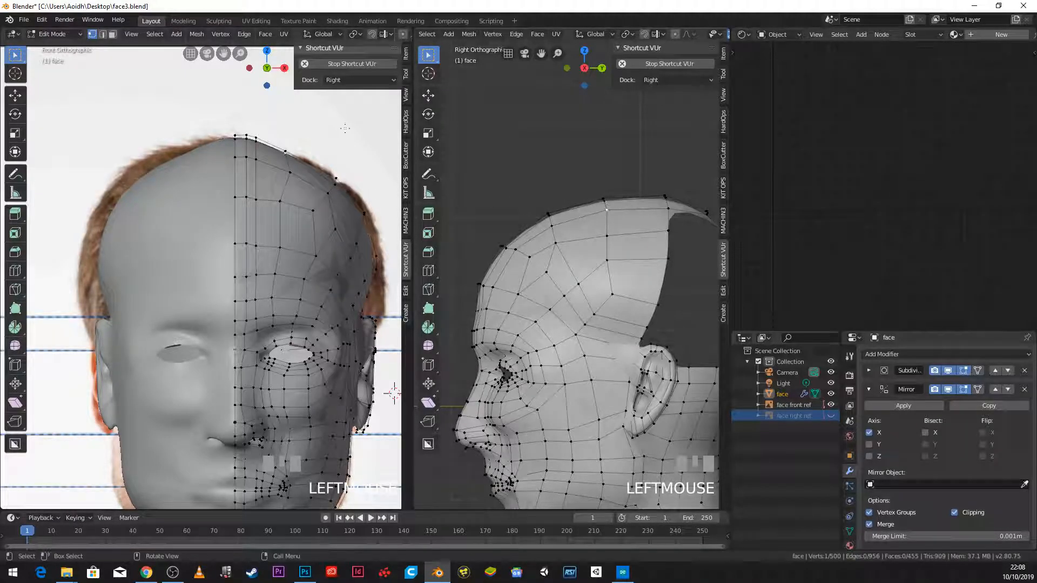
pyautogui.press('g')
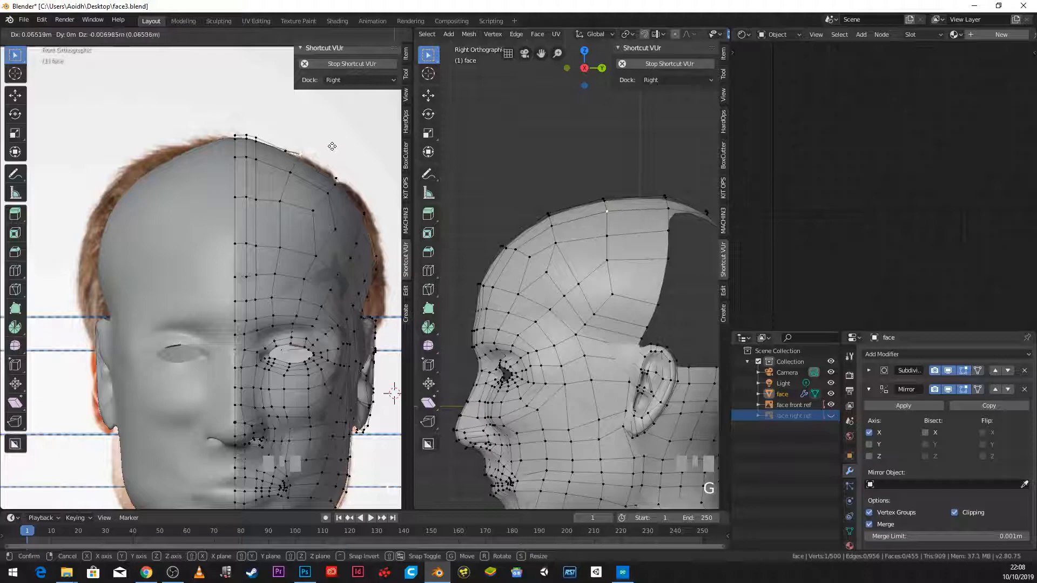
pyautogui.click(335, 144)
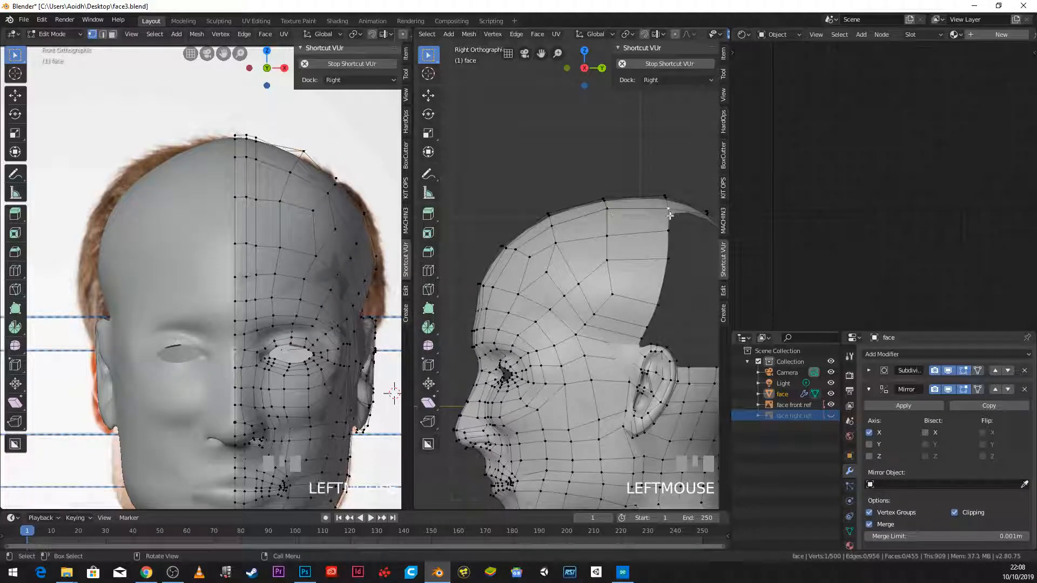
pyautogui.press('g')
pyautogui.click(313, 162)
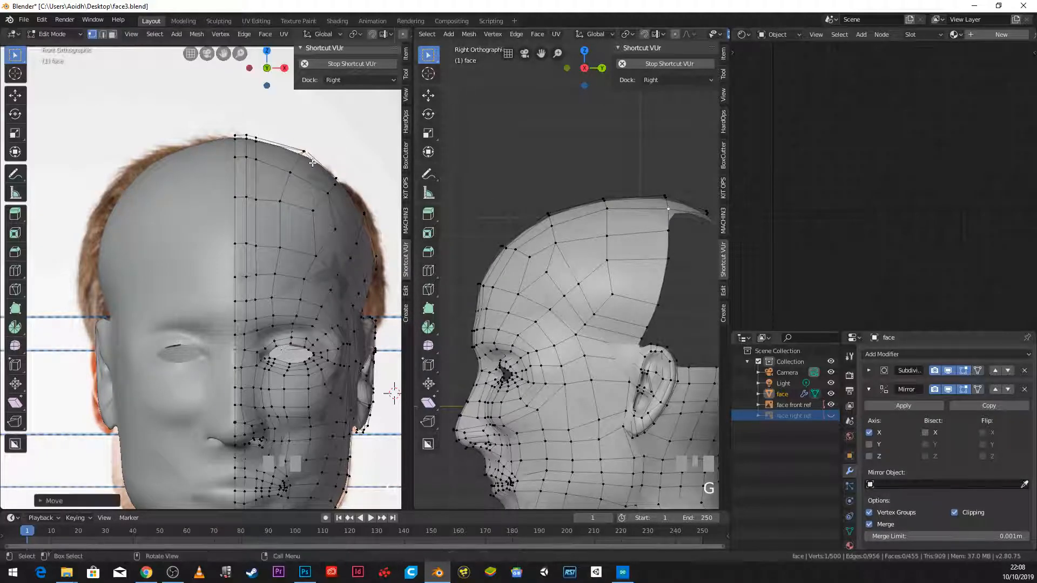
pyautogui.click(312, 163)
pyautogui.click(310, 210)
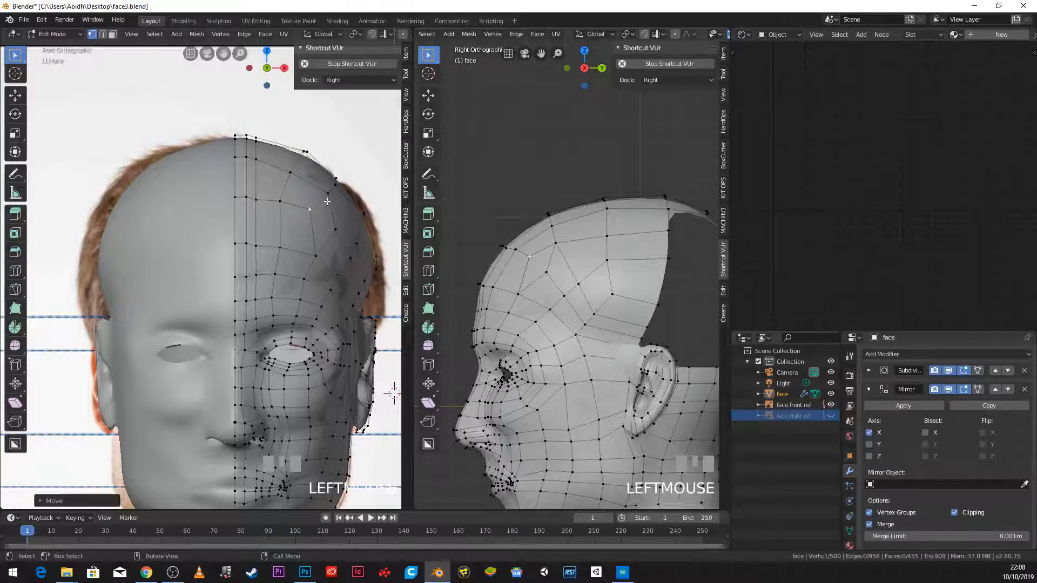
# Step: Extrude the edge on the rear border of the skull opening sideways around the back of the head in top view
pyautogui.scroll(3, 535, 298)
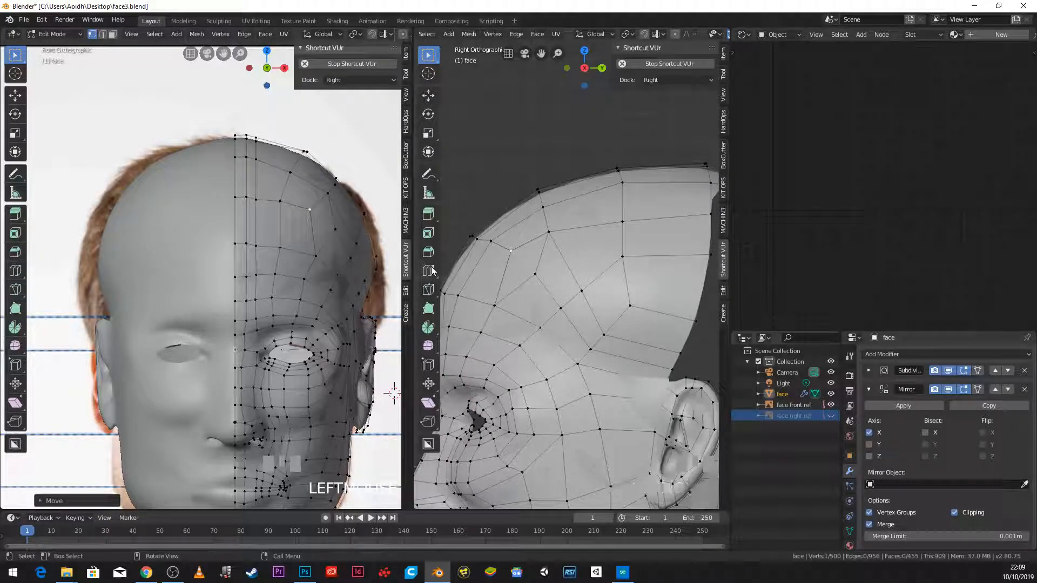
pyautogui.scroll(-5, 281, 227)
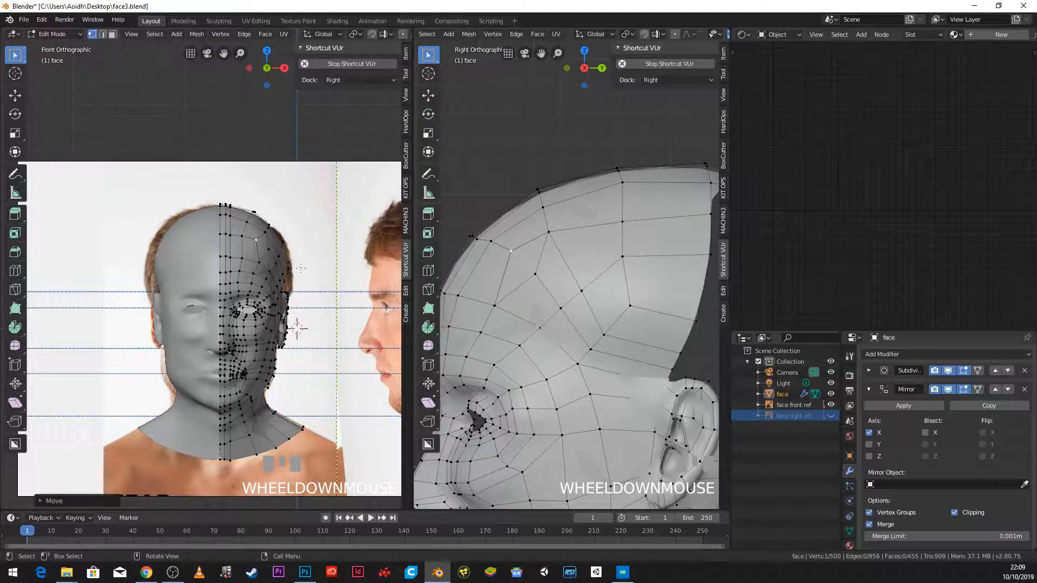
pyautogui.scroll(2, 300, 267)
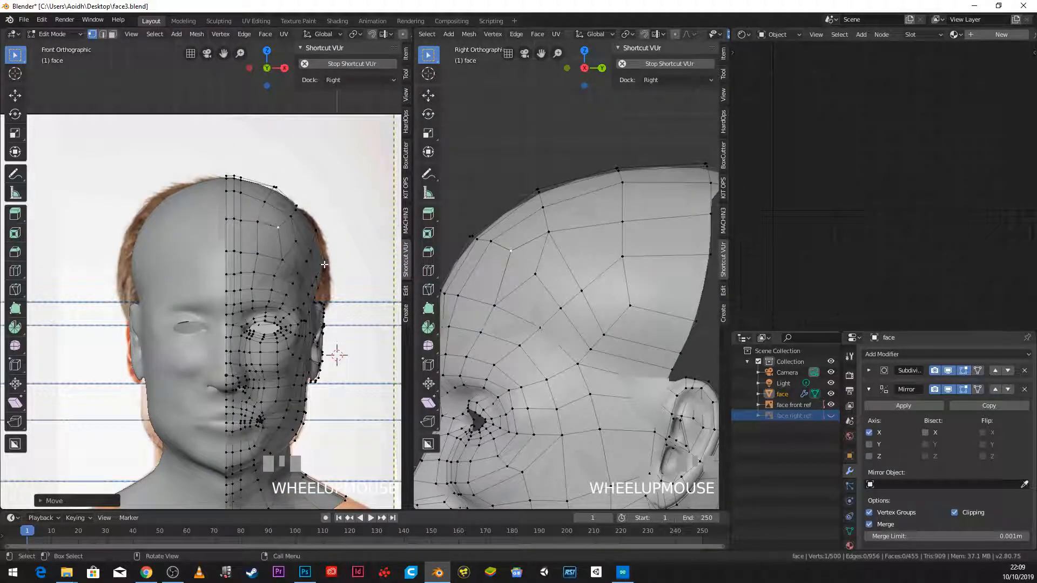
pyautogui.keyDown('shift'); pyautogui.moveTo(718, 351); pyautogui.dragTo(570, 361, button='middle'); pyautogui.keyUp('shift')
pyautogui.scroll(2, 591, 359)
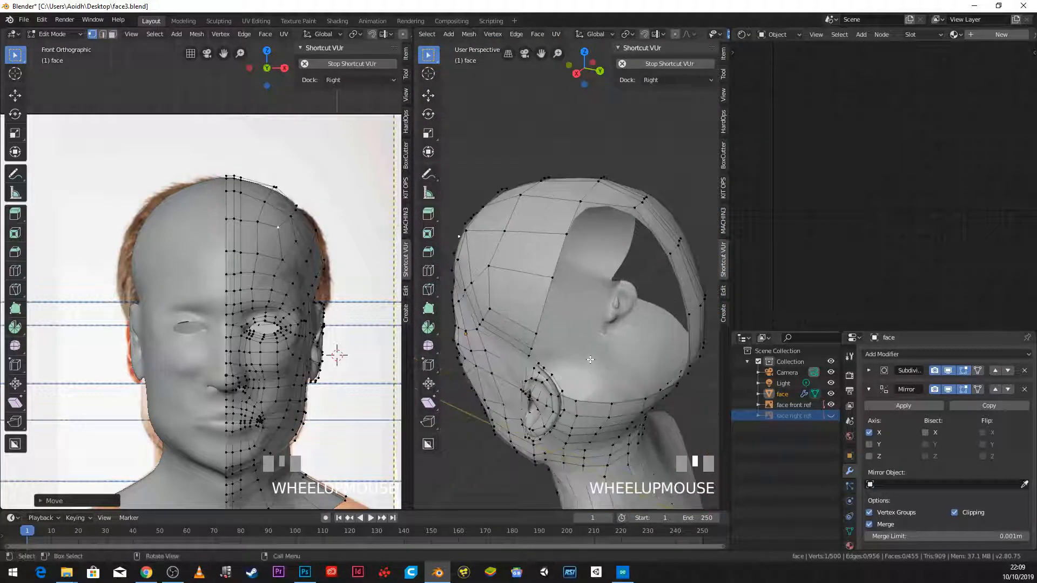
pyautogui.click(668, 256)
pyautogui.keyDown('shift'); pyautogui.click(687, 313); pyautogui.keyUp('shift')
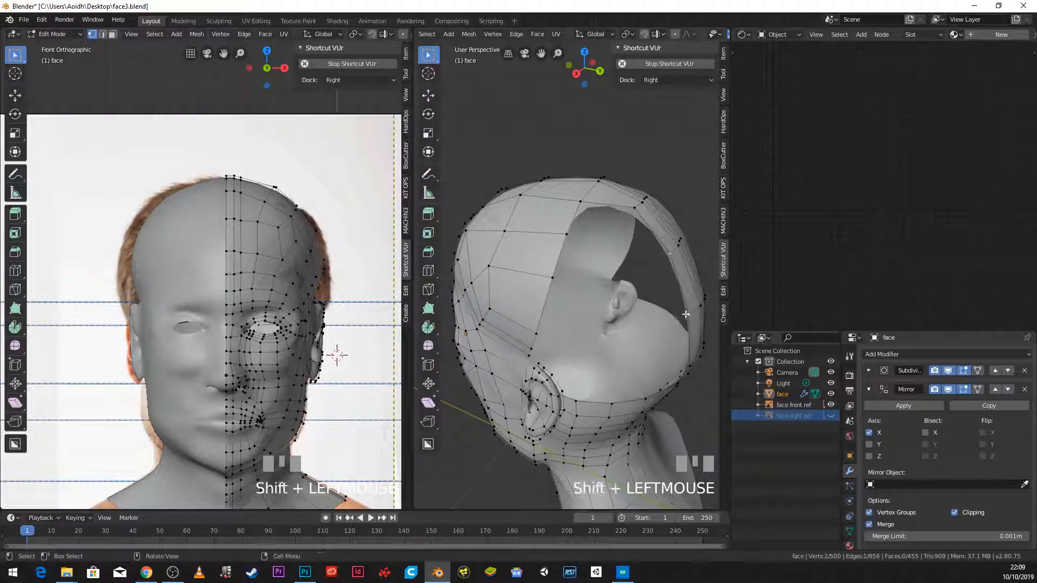
pyautogui.press('KP_7')
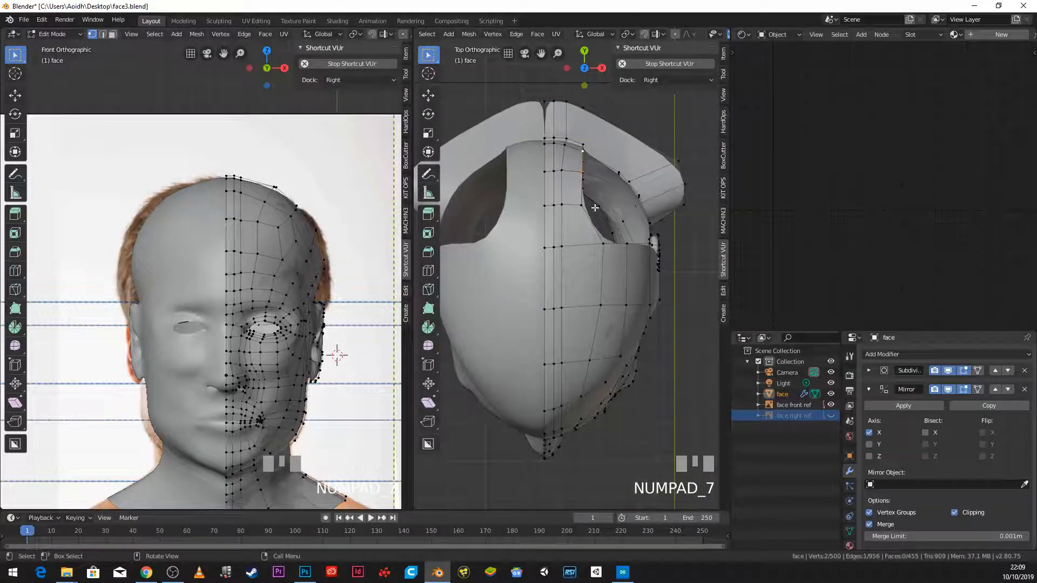
pyautogui.press('e')
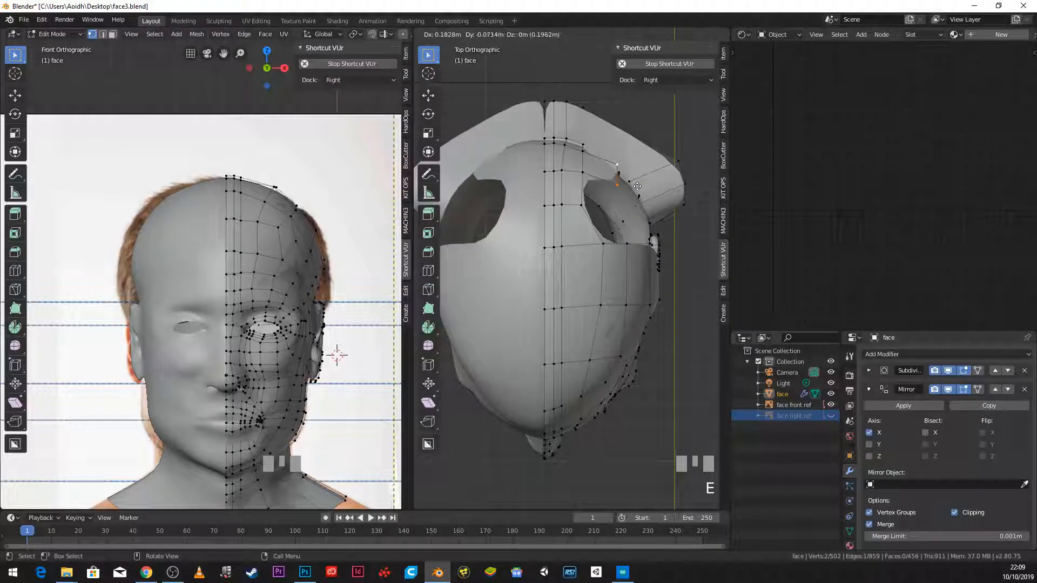
pyautogui.click(638, 188)
# Step: Scale the newly extruded edge at the back of the head in side view
pyautogui.moveTo(640, 189); pyautogui.dragTo(596, 214, button='middle')
pyautogui.scroll(-4, 555, 159)
pyautogui.press('KP_3')
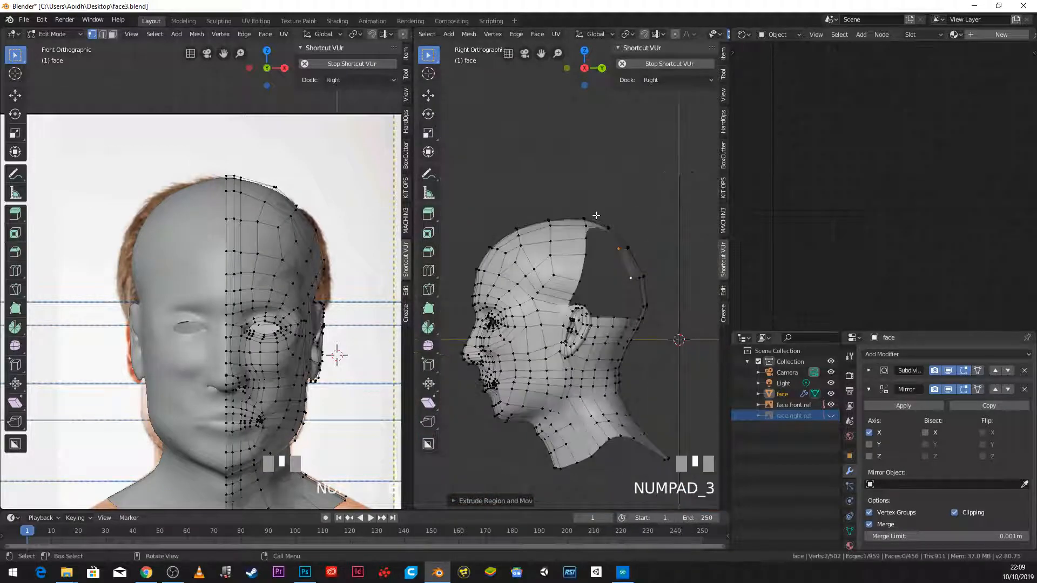
pyautogui.scroll(4, 598, 243)
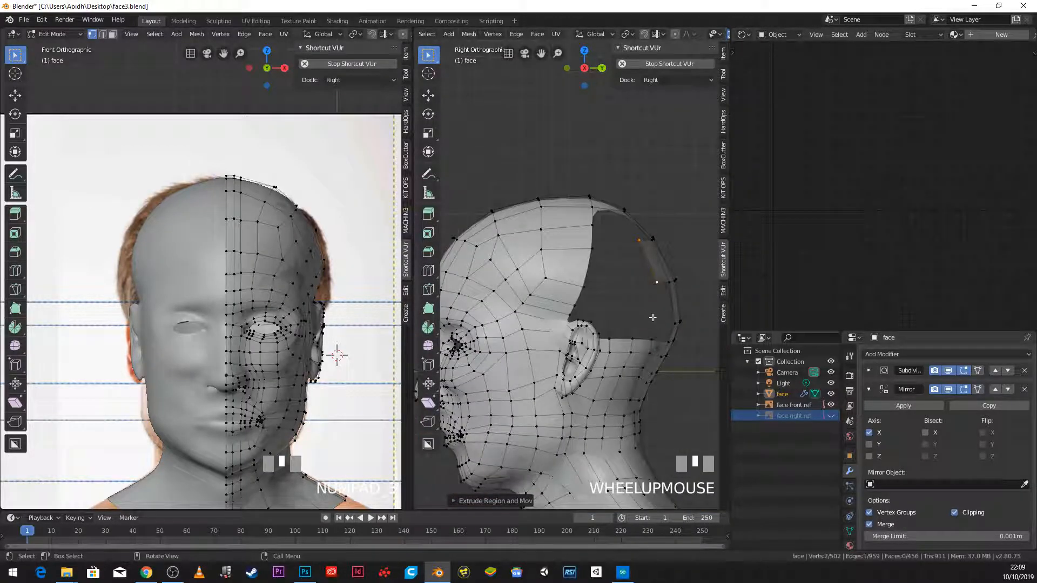
pyautogui.press('s')
pyautogui.click(661, 318)
# Step: Fill a face bridging the extruded rear edge and the front border of the skull opening
pyautogui.scroll(3, 642, 287)
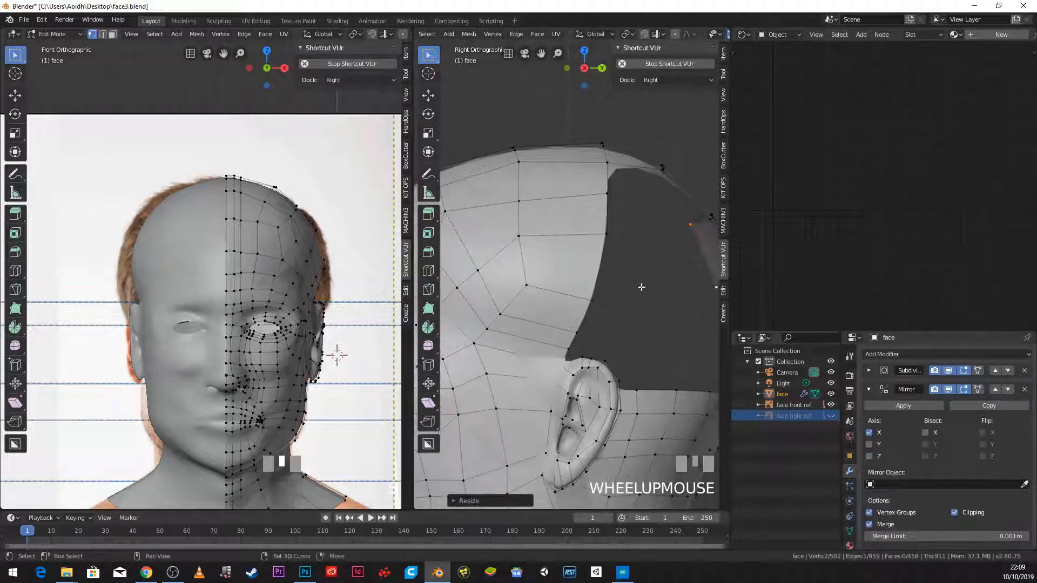
pyautogui.keyDown('shift'); pyautogui.moveTo(641, 286); pyautogui.dragTo(567, 285, button='middle'); pyautogui.keyUp('shift')
pyautogui.keyDown('shift'); pyautogui.click(544, 239); pyautogui.keyUp('shift')
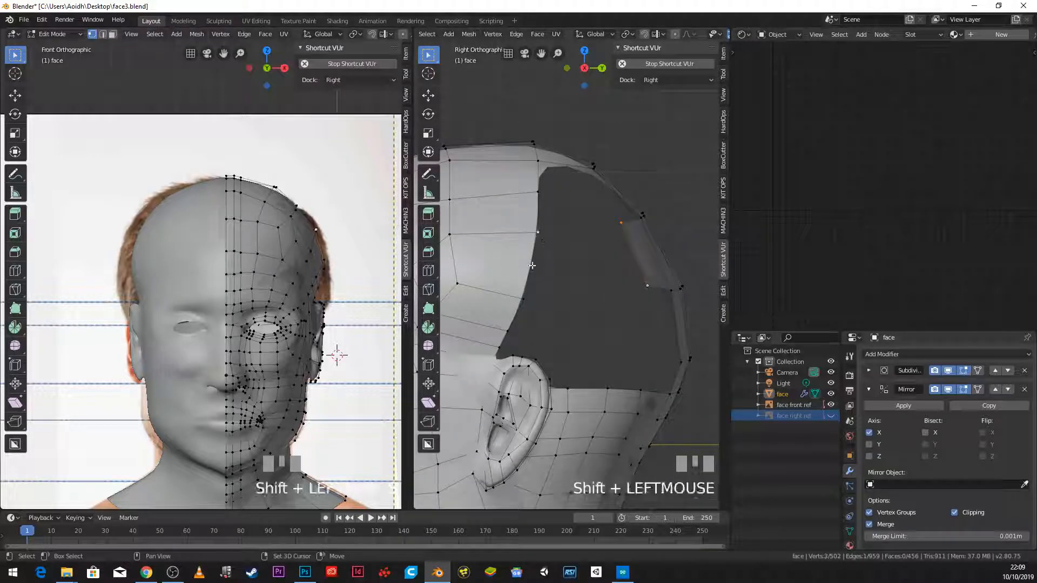
pyautogui.keyDown('shift'); pyautogui.click(525, 296); pyautogui.keyUp('shift')
pyautogui.press('f')
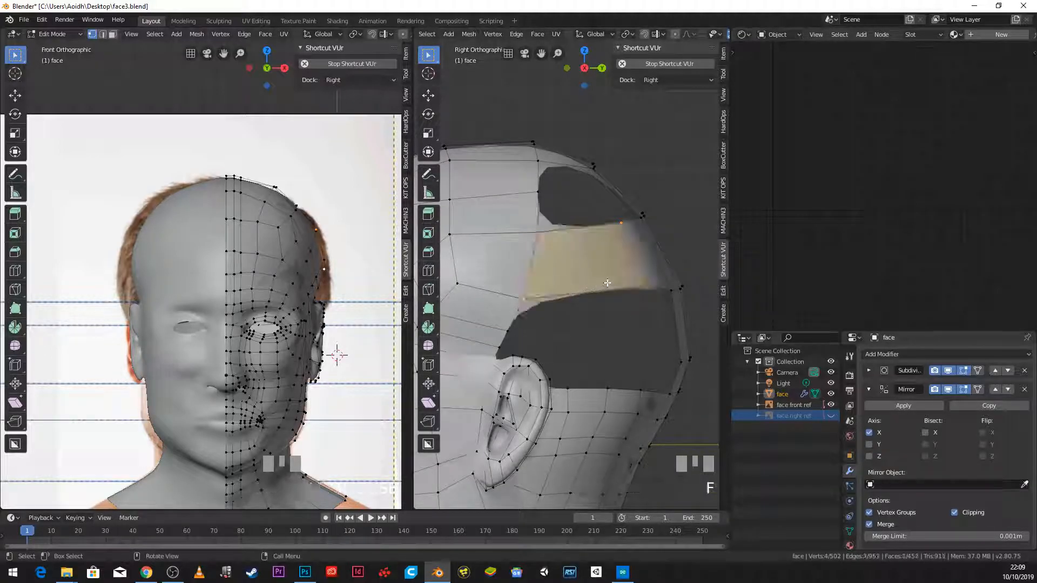
# Step: Add a vertical loop cut through the bridging face on the side of the skull
pyautogui.moveTo(562, 295); pyautogui.dragTo(599, 317, button='middle')
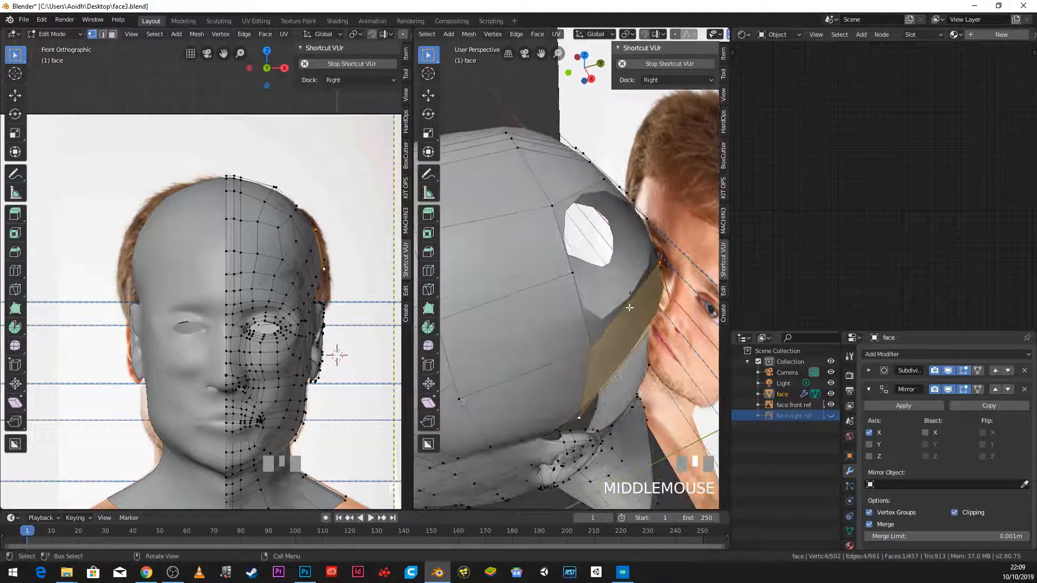
pyautogui.hotkey('ctrl', 'r')
pyautogui.click(629, 303)
pyautogui.click(630, 303)
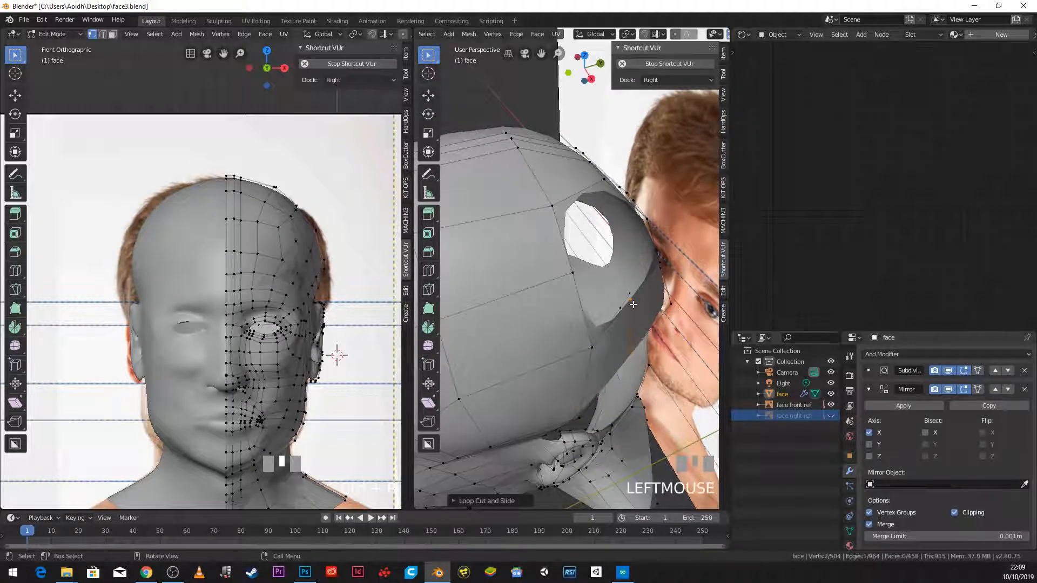
pyautogui.press('g')
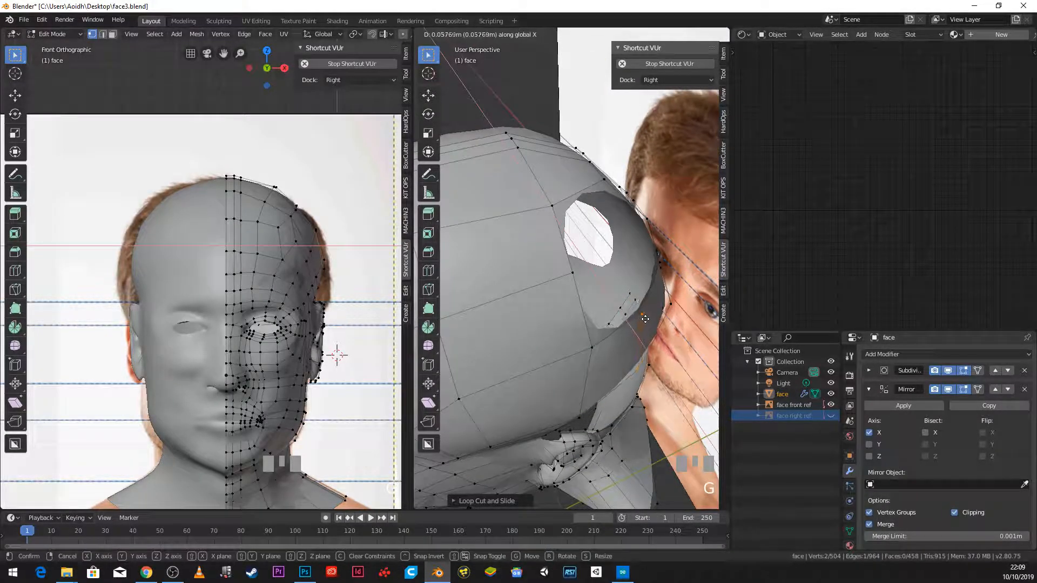
pyautogui.click(644, 318)
pyautogui.scroll(-3, 643, 318)
pyautogui.moveTo(644, 318); pyautogui.dragTo(551, 307, button='middle')
pyautogui.scroll(2, 551, 307)
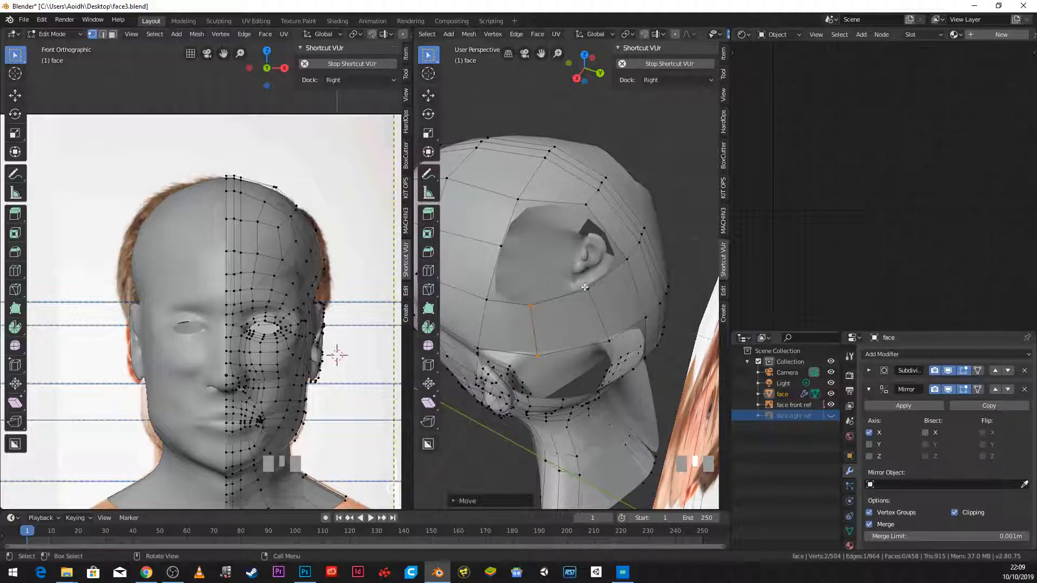
pyautogui.press('e')
pyautogui.click(574, 250)
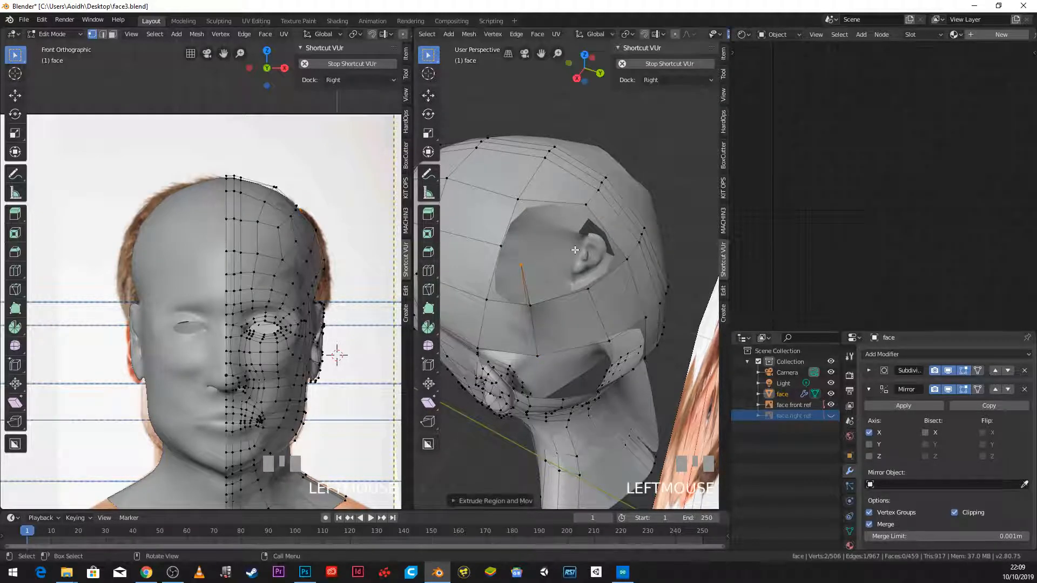
pyautogui.hotkey('ctrl', 'z')
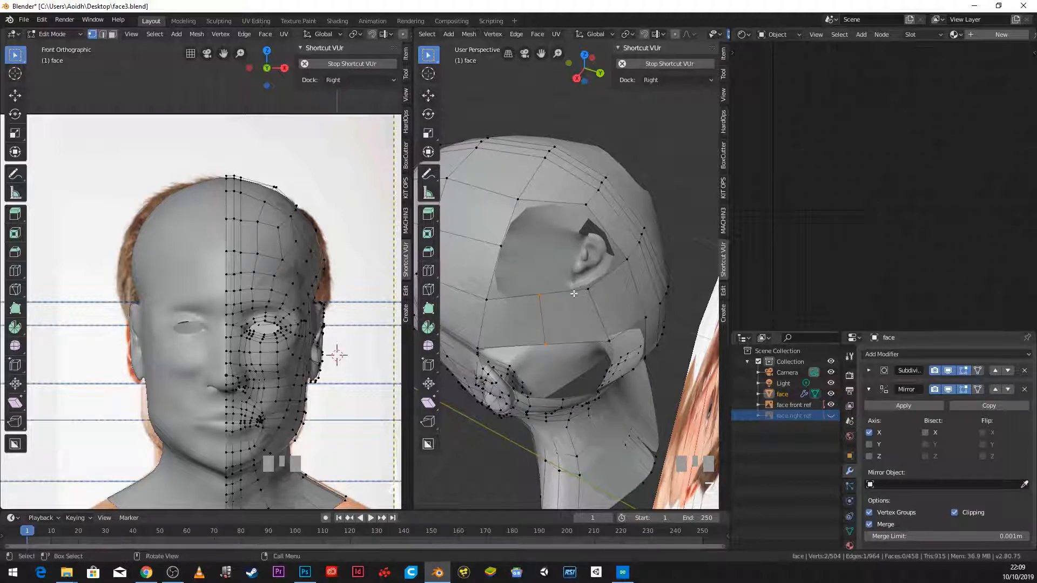
# Step: Move the loop-cut edge outward, and extrude the rear half of the bridge's upper border up into the upper opening
pyautogui.moveTo(583, 315); pyautogui.dragTo(574, 301)
pyautogui.click(586, 293)
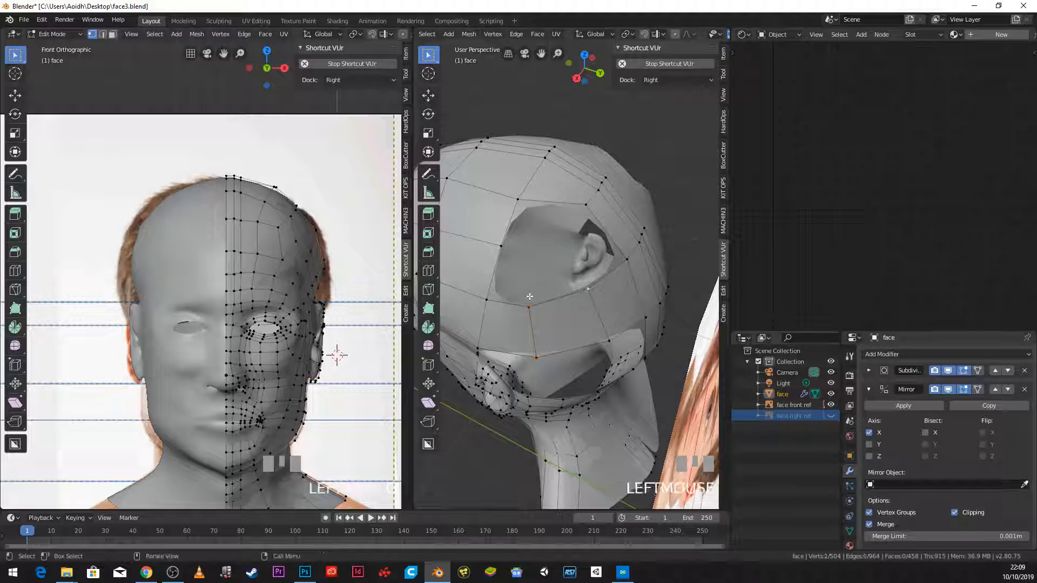
pyautogui.keyDown('shift'); pyautogui.click(532, 303); pyautogui.keyUp('shift')
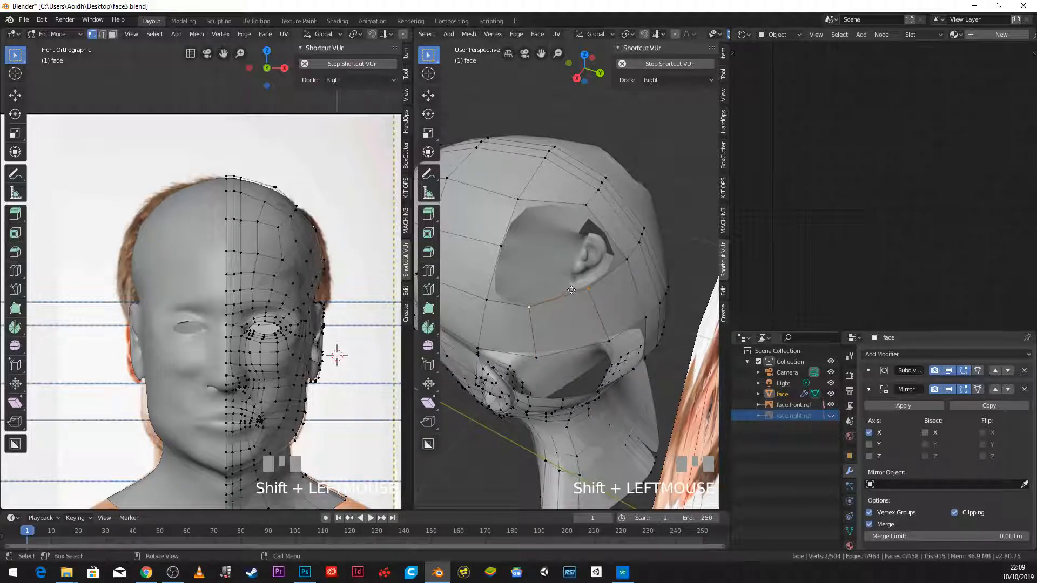
pyautogui.press('e')
pyautogui.click(567, 254)
# Step: Scale, move and rotate the extruded edge in side view so it follows the curve of the skull
pyautogui.press('KP_3')
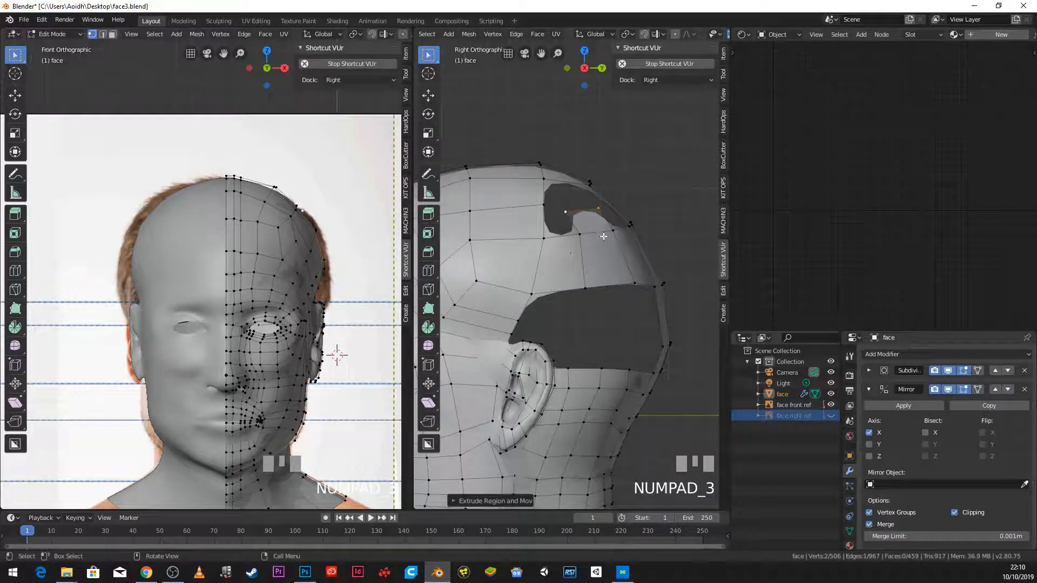
pyautogui.press('s')
pyautogui.click(590, 226)
pyautogui.press('g')
pyautogui.click(588, 218)
pyautogui.press('r')
pyautogui.click(597, 207)
# Step: Fill four-vertex faces on the rear and front sides of the extruded face, joining it to the borders of the upper opening
pyautogui.moveTo(598, 207); pyautogui.dragTo(563, 224, button='middle')
pyautogui.click(562, 223)
pyautogui.keyDown('shift'); pyautogui.click(592, 276); pyautogui.keyUp('shift')
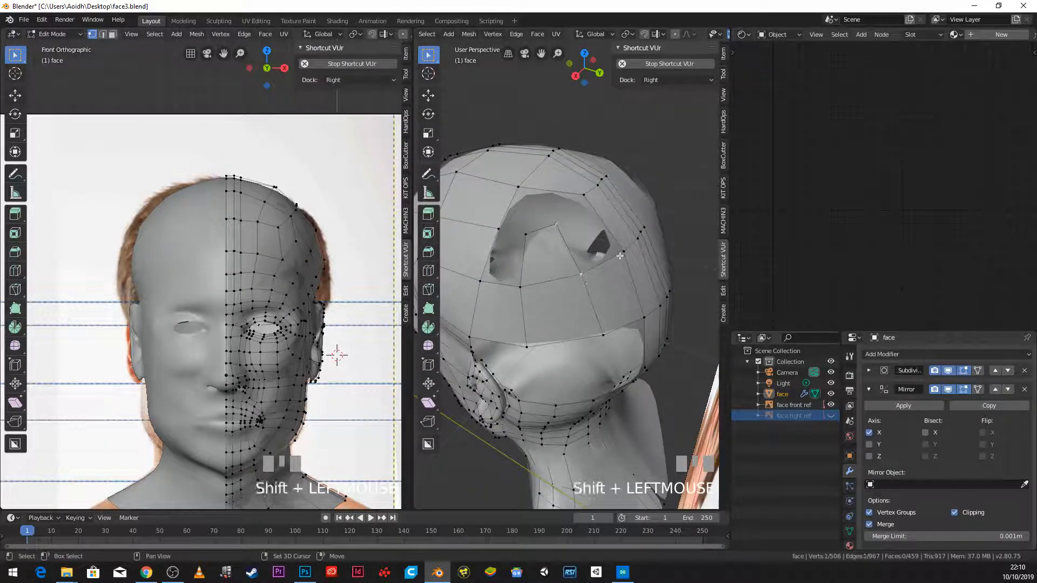
pyautogui.press('f')
pyautogui.click(522, 282)
pyautogui.keyDown('shift'); pyautogui.click(520, 236); pyautogui.keyUp('shift')
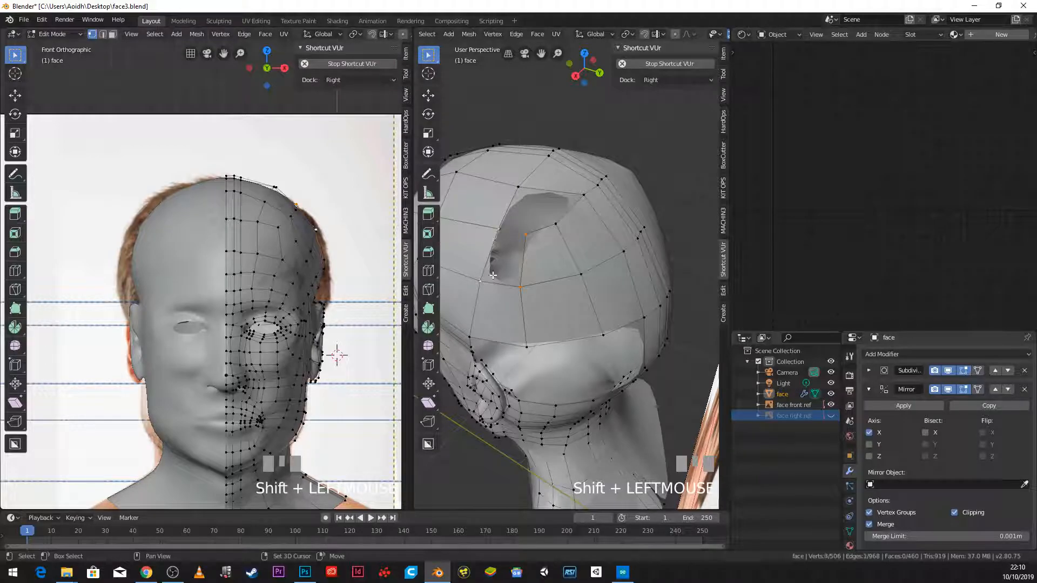
pyautogui.press('f')
# Step: Add a loop cut through the crown faces directly above the remaining upper opening
pyautogui.moveTo(499, 274); pyautogui.dragTo(516, 296, button='middle')
pyautogui.scroll(4, 595, 241)
pyautogui.click(591, 210)
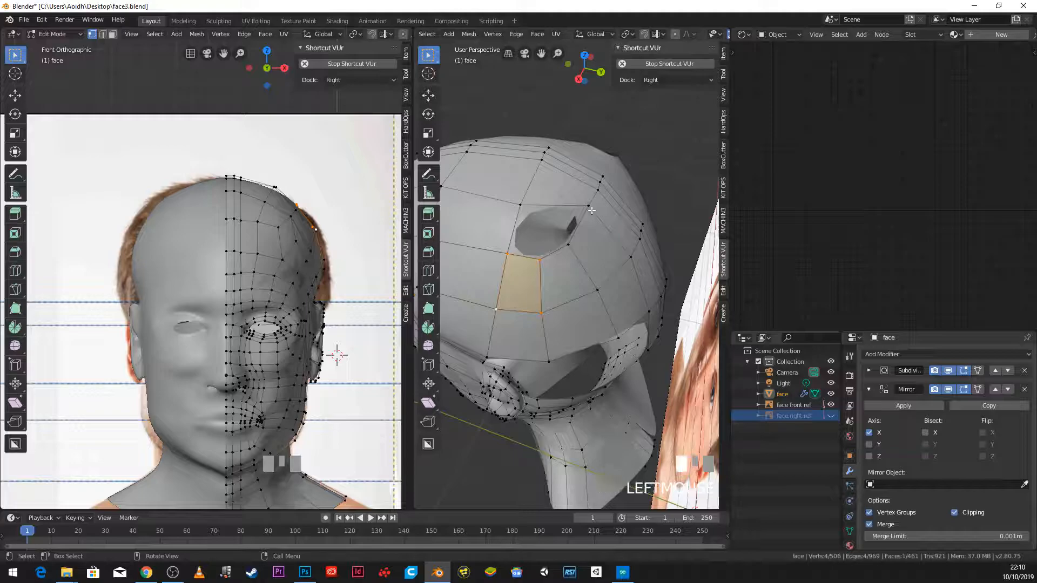
pyautogui.hotkey('ctrl', 'r')
pyautogui.click(557, 193)
pyautogui.click(557, 192)
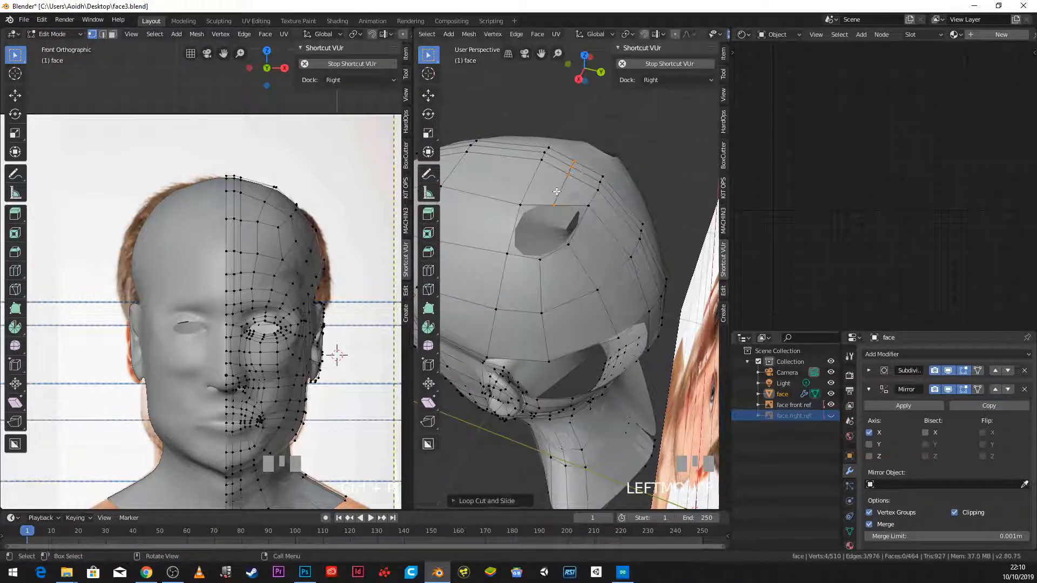
# Step: Fill two four-vertex faces across the remaining upper opening, joining the new loop cut to the lower border
pyautogui.click(586, 221)
pyautogui.keyDown('shift'); pyautogui.click(569, 245); pyautogui.keyUp('shift')
pyautogui.keyDown('shift'); pyautogui.click(552, 204); pyautogui.keyUp('shift')
pyautogui.press('f')
pyautogui.click(535, 262)
pyautogui.keyDown('shift'); pyautogui.click(508, 251); pyautogui.keyUp('shift')
pyautogui.press('f')
# Step: Extrude the vertex at the rear of the large lower opening forward into the gap in right side view
pyautogui.scroll(-2, 549, 205)
pyautogui.moveTo(550, 211); pyautogui.dragTo(590, 324, button='middle')
pyautogui.scroll(3, 601, 329)
pyautogui.click(602, 320)
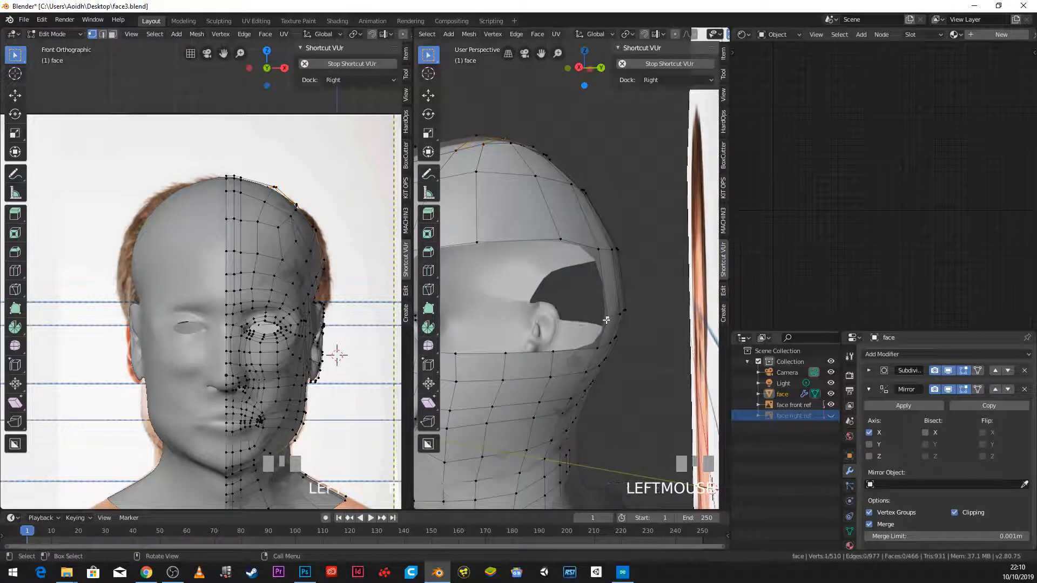
pyautogui.press('KP_3')
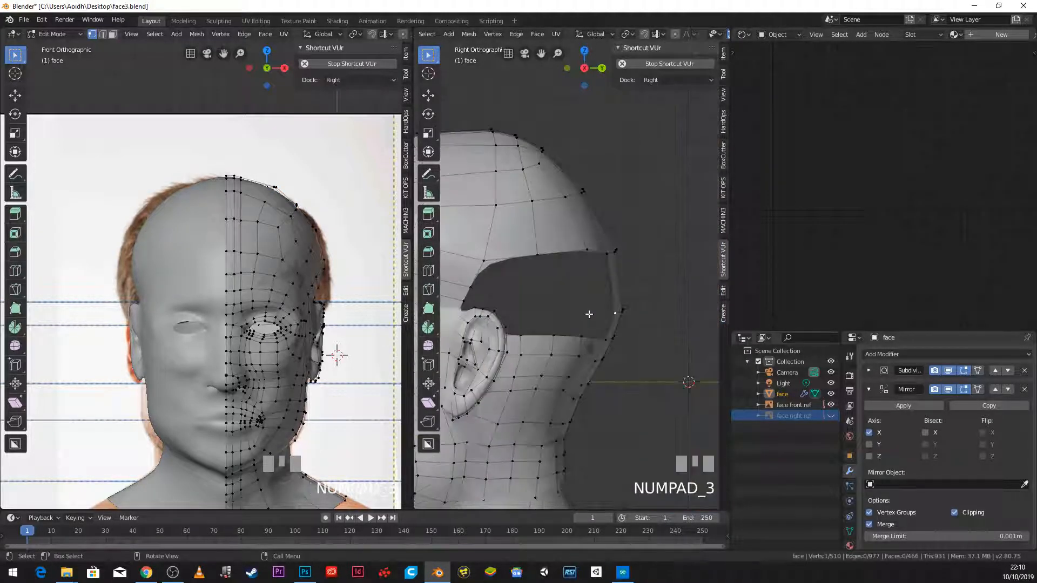
pyautogui.press('e')
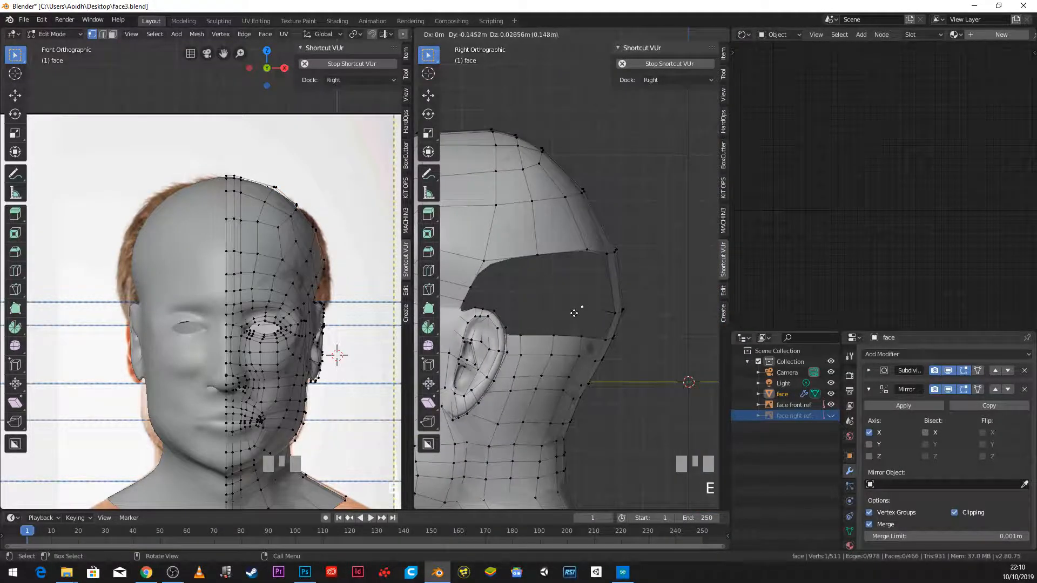
pyautogui.click(573, 313)
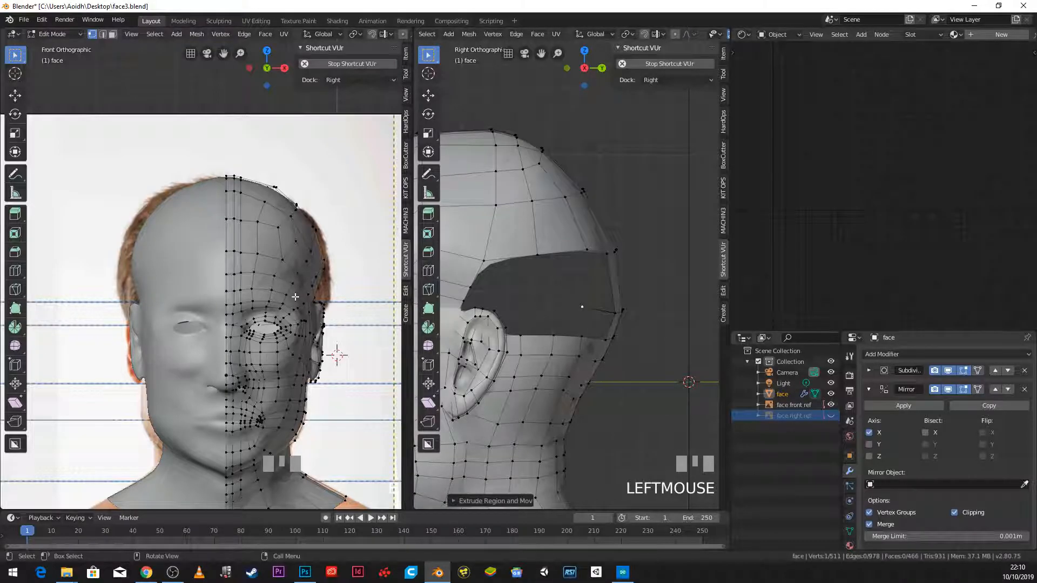
# Step: Display the front view as wireframe and move the extruded vertex outward along X to follow the width of the skull
pyautogui.press('z')
pyautogui.click(215, 294)
pyautogui.scroll(4, 292, 312)
pyautogui.keyDown('shift'); pyautogui.moveTo(299, 317); pyautogui.dragTo(171, 286, button='middle'); pyautogui.keyUp('shift')
pyautogui.press('g')
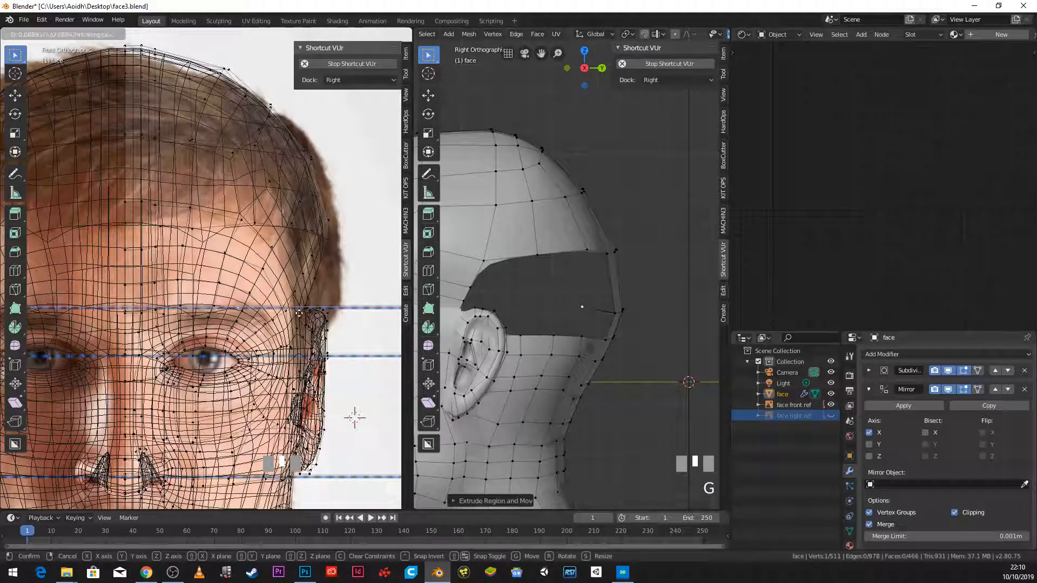
pyautogui.click(304, 313)
pyautogui.moveTo(522, 309); pyautogui.dragTo(593, 355, button='middle')
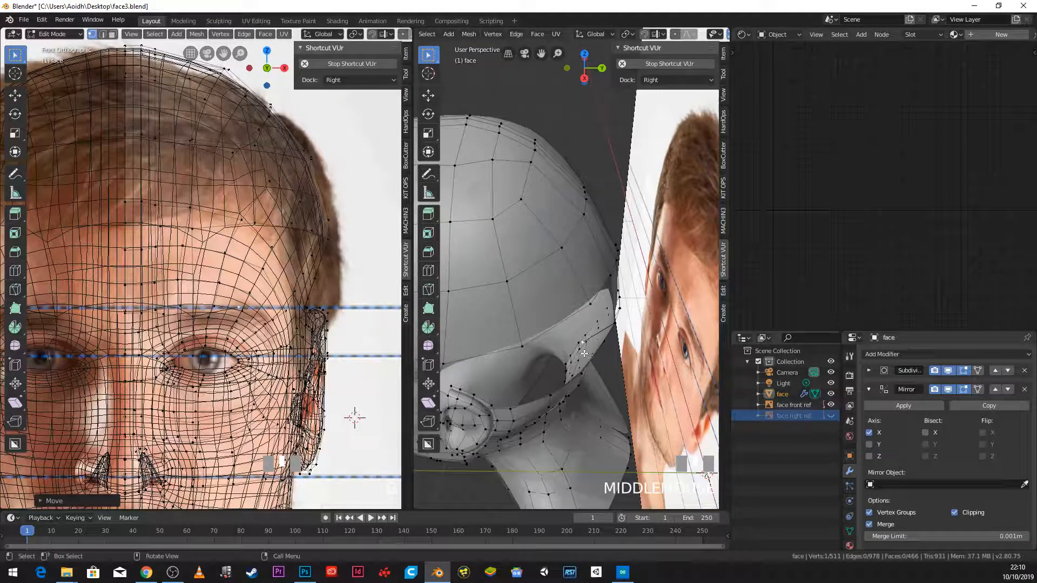
pyautogui.press('g')
pyautogui.press('x')
pyautogui.click(584, 371)
# Step: Fill two four-vertex faces joining the extruded vertex to the lower and upper borders at the back of the opening
pyautogui.moveTo(583, 371); pyautogui.dragTo(563, 356, button='middle')
pyautogui.keyDown('shift'); pyautogui.click(562, 355); pyautogui.keyUp('shift')
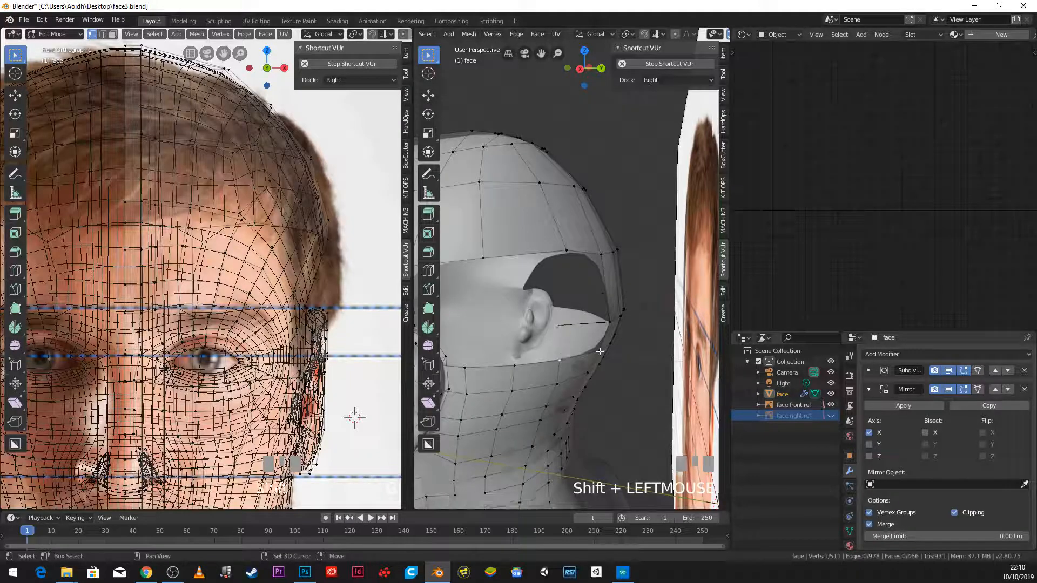
pyautogui.click(550, 321)
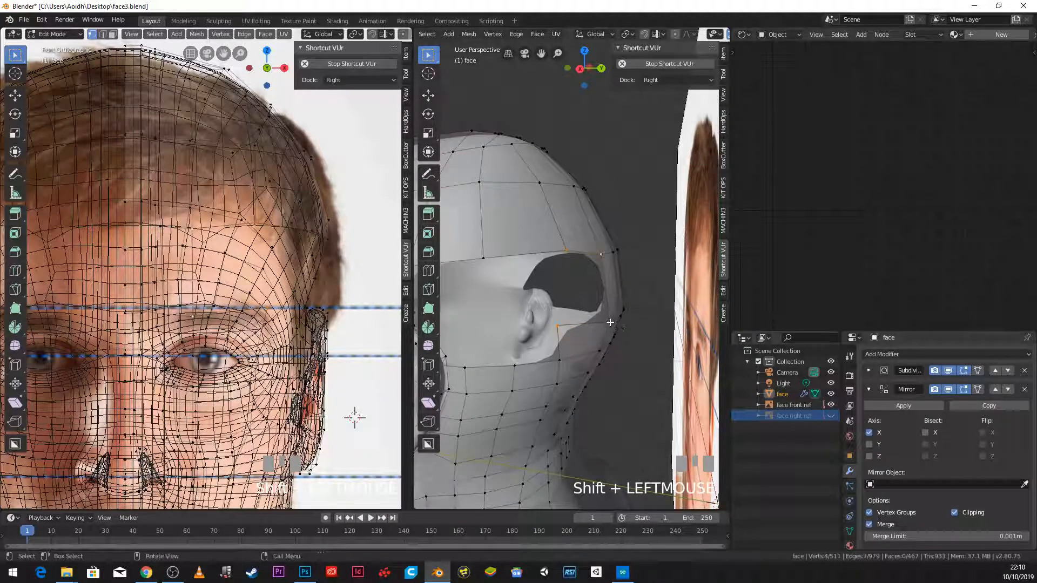
pyautogui.press('f')
pyautogui.scroll(-2, 610, 323)
pyautogui.moveTo(610, 322); pyautogui.dragTo(610, 338, button='middle')
pyautogui.scroll(2, 611, 341)
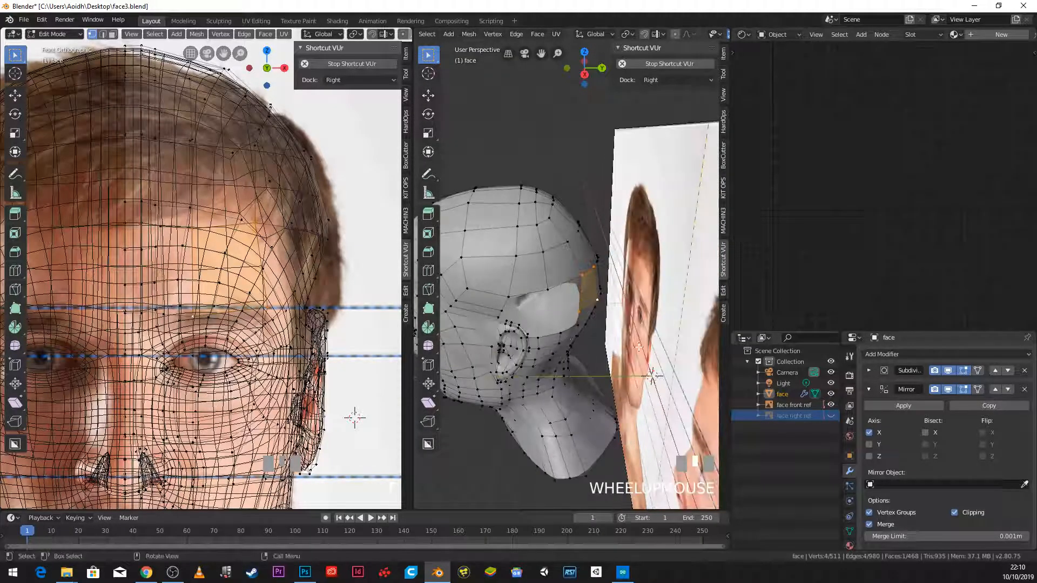
# Step: Hide the front reference image and adjust the position of a vertex on the border of the side opening
pyautogui.click(831, 404)
pyautogui.moveTo(545, 296)
pyautogui.mouseDown(button='middle')
pyautogui.moveTo(445, 295)
pyautogui.moveTo(540, 316)
pyautogui.moveTo(512, 328)
pyautogui.moveTo(609, 342)
pyautogui.moveTo(583, 323)
pyautogui.moveTo(497, 324)
pyautogui.moveTo(537, 320)
pyautogui.moveTo(543, 308)
pyautogui.mouseUp(button='middle')
pyautogui.scroll(3, 540, 319)
pyautogui.click(546, 323)
pyautogui.press('g')
pyautogui.click(547, 324)
pyautogui.scroll(4, 537, 320)
pyautogui.scroll(2, 538, 325)
# Step: Select the vertices at the inner top edge of the ear, and move and rotate them toward the head
pyautogui.click(544, 345)
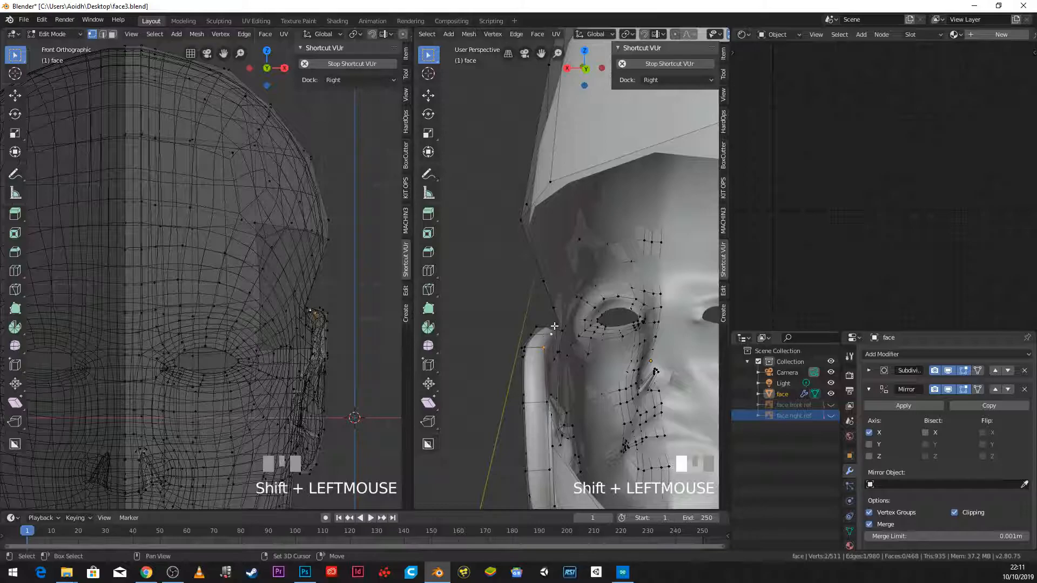
pyautogui.moveTo(533, 337); pyautogui.dragTo(521, 388, button='middle')
pyautogui.keyDown('shift'); pyautogui.click(553, 351); pyautogui.keyUp('shift')
pyautogui.press('g')
pyautogui.click(539, 359)
pyautogui.press('r')
pyautogui.click(648, 431)
# Step: Move the vertex on the inner edge of the ear up toward the corner of the skull border
pyautogui.click(550, 352)
pyautogui.keyDown('shift'); pyautogui.click(545, 361); pyautogui.keyUp('shift')
pyautogui.keyDown('shift'); pyautogui.click(537, 369); pyautogui.keyUp('shift')
pyautogui.scroll(2, 659, 403)
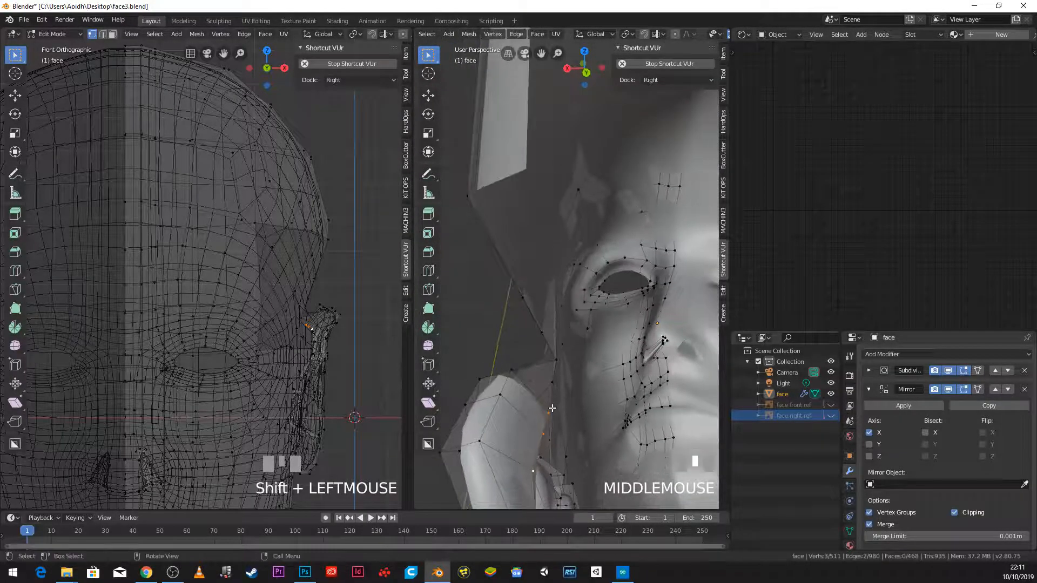
pyautogui.press('g')
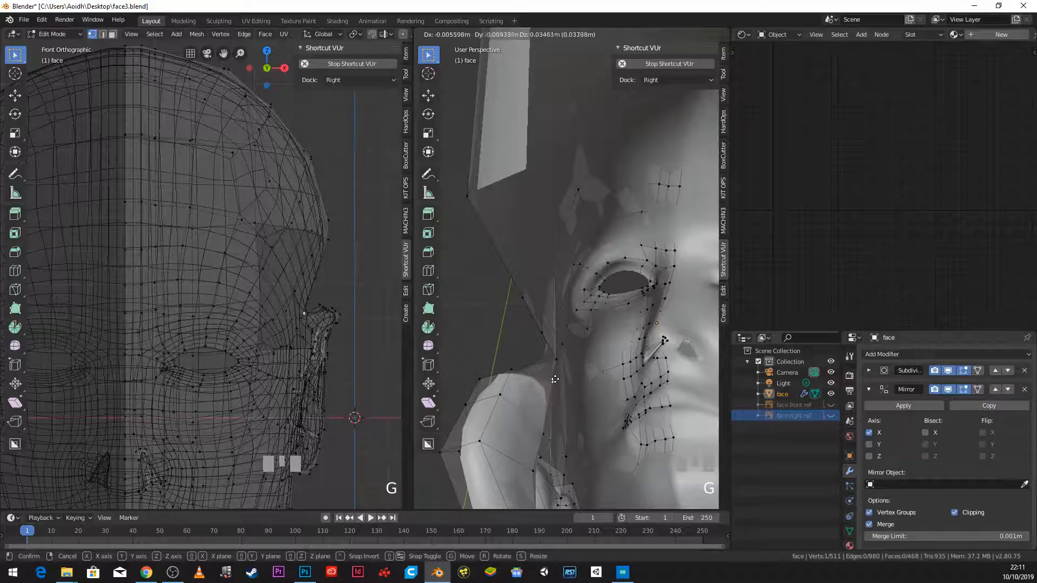
pyautogui.click(555, 379)
# Step: Fine-tune the vertex above the ear and fill a four-vertex face between the ear top and the skull border
pyautogui.moveTo(554, 379); pyautogui.dragTo(638, 388, button='middle')
pyautogui.press('g')
pyautogui.click(546, 370)
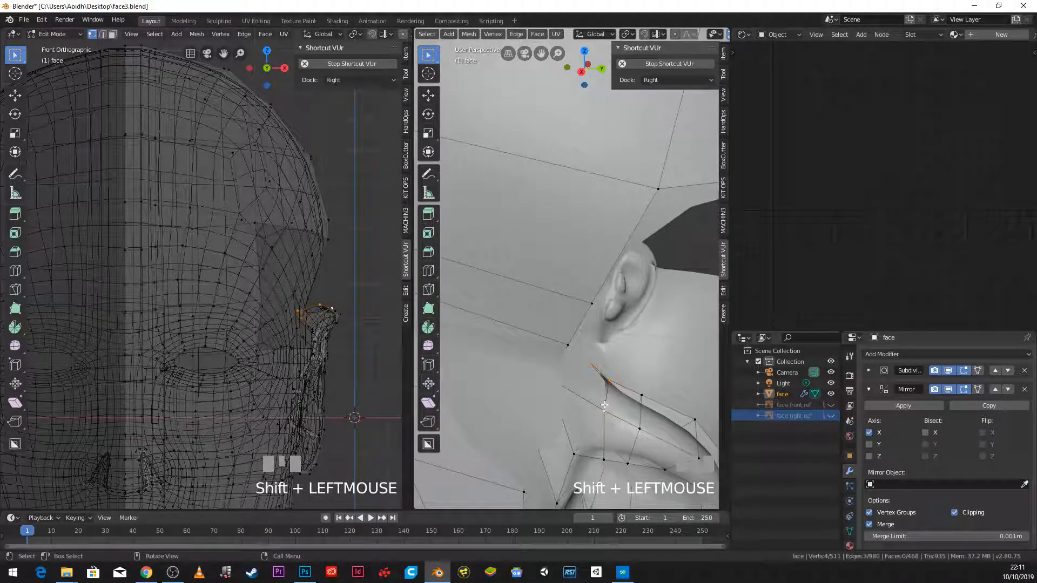
pyautogui.press('f')
# Step: Move and rotate the two vertices on the back of the upper ear down along the ear's base
pyautogui.moveTo(604, 405); pyautogui.dragTo(504, 426, button='middle')
pyautogui.click(594, 360)
pyautogui.keyDown('shift'); pyautogui.click(491, 423); pyautogui.keyUp('shift')
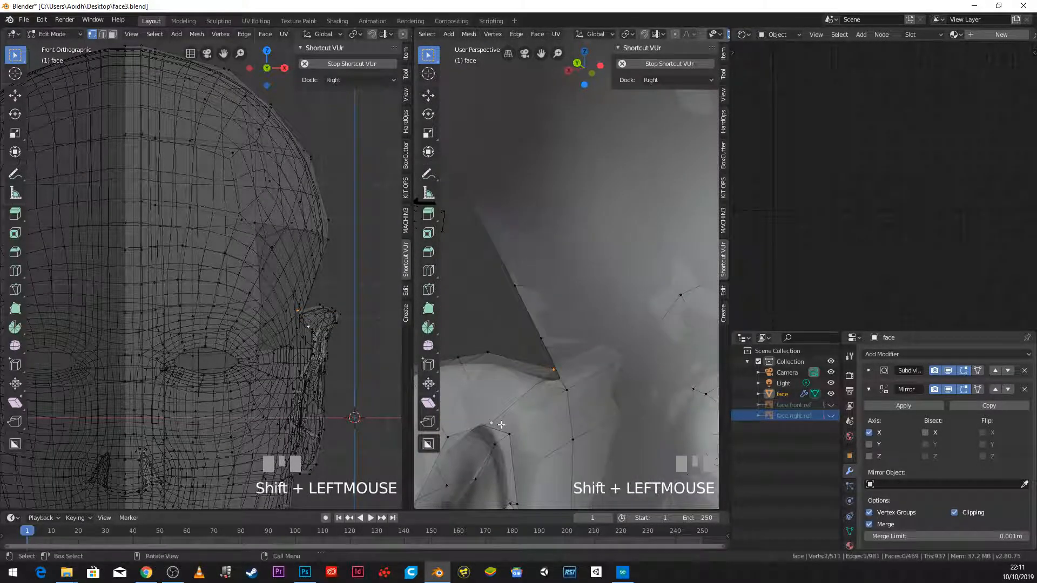
pyautogui.scroll(-3, 514, 406)
pyautogui.moveTo(514, 406); pyautogui.dragTo(469, 308, button='middle')
pyautogui.scroll(-2, 562, 335)
pyautogui.scroll(2, 488, 308)
pyautogui.scroll(2, 558, 335)
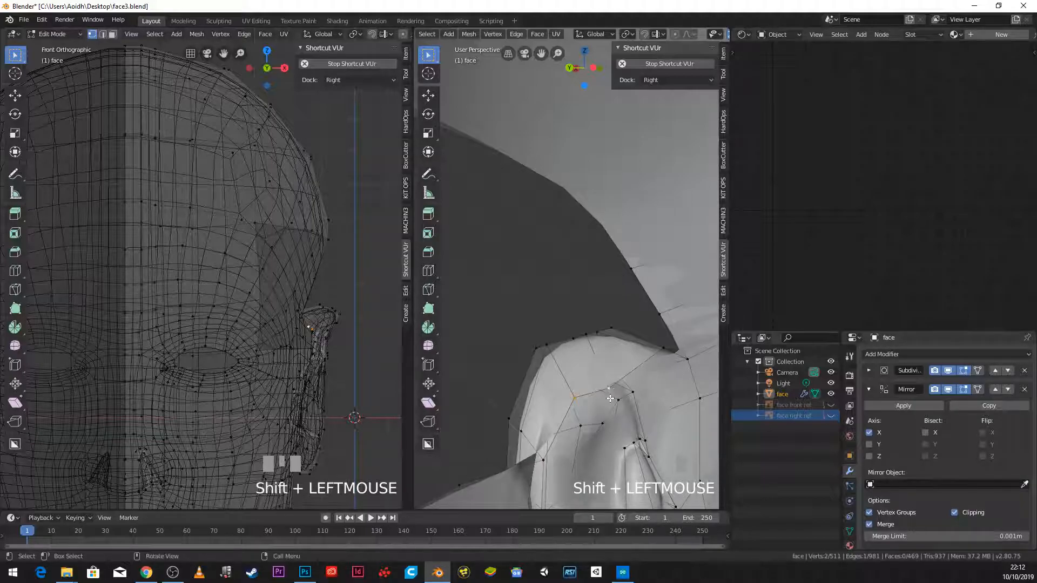
pyautogui.press('g')
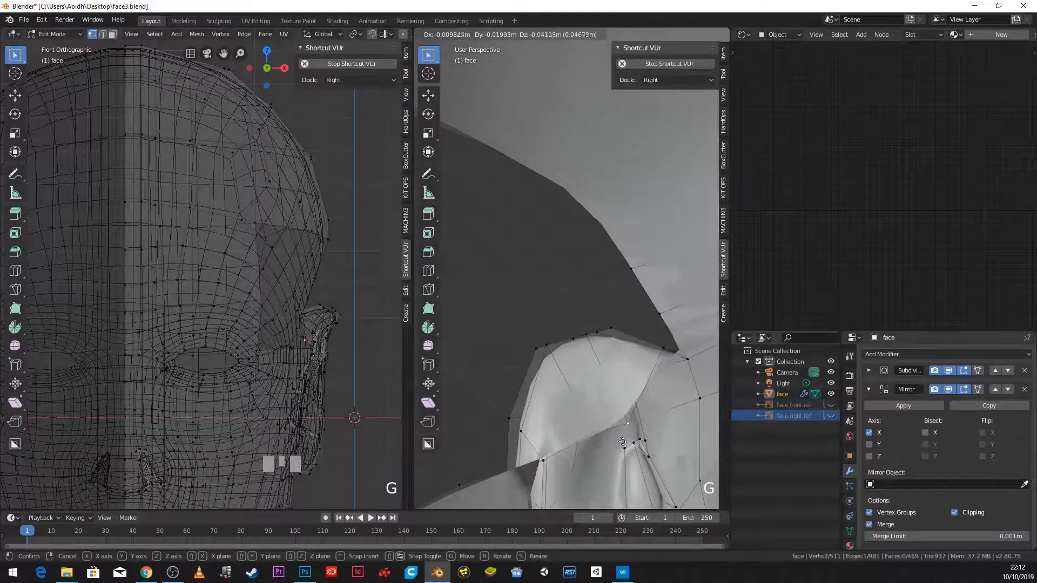
pyautogui.click(626, 442)
pyautogui.press('r')
pyautogui.click(636, 425)
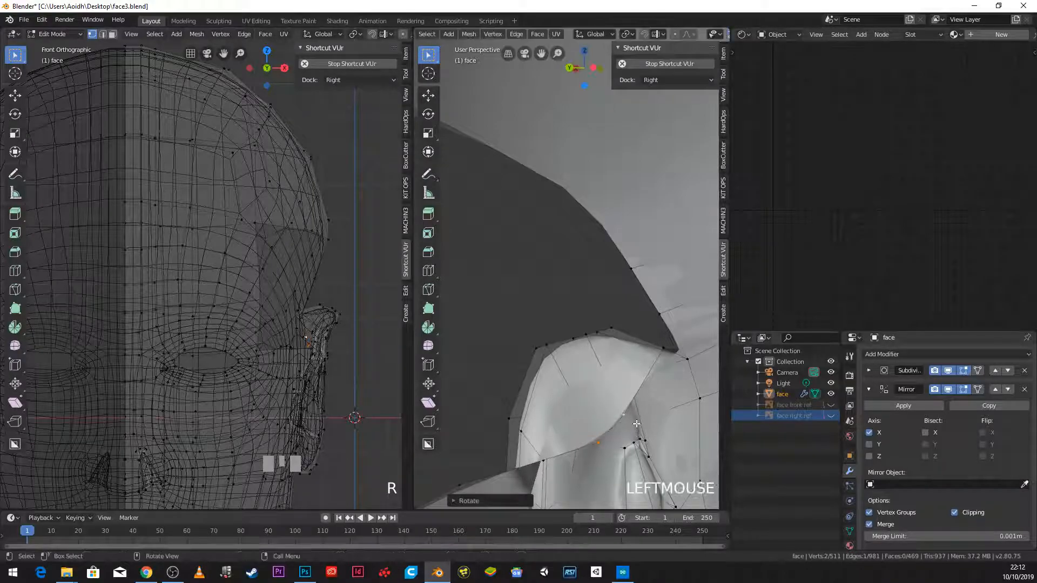
# Step: Fill a face joining the moved ear vertices to the skull corner above the ear
pyautogui.keyDown('shift'); pyautogui.click(662, 349); pyautogui.keyUp('shift')
pyautogui.moveTo(579, 468); pyautogui.dragTo(418, 468, button='middle')
pyautogui.press('f')
# Step: Merge the two neighbouring vertices where the top of the ear meets the skull border
pyautogui.keyDown('shift'); pyautogui.moveTo(459, 305); pyautogui.dragTo(587, 359, button='middle'); pyautogui.keyUp('shift')
pyautogui.scroll(3, 588, 359)
pyautogui.click(603, 388)
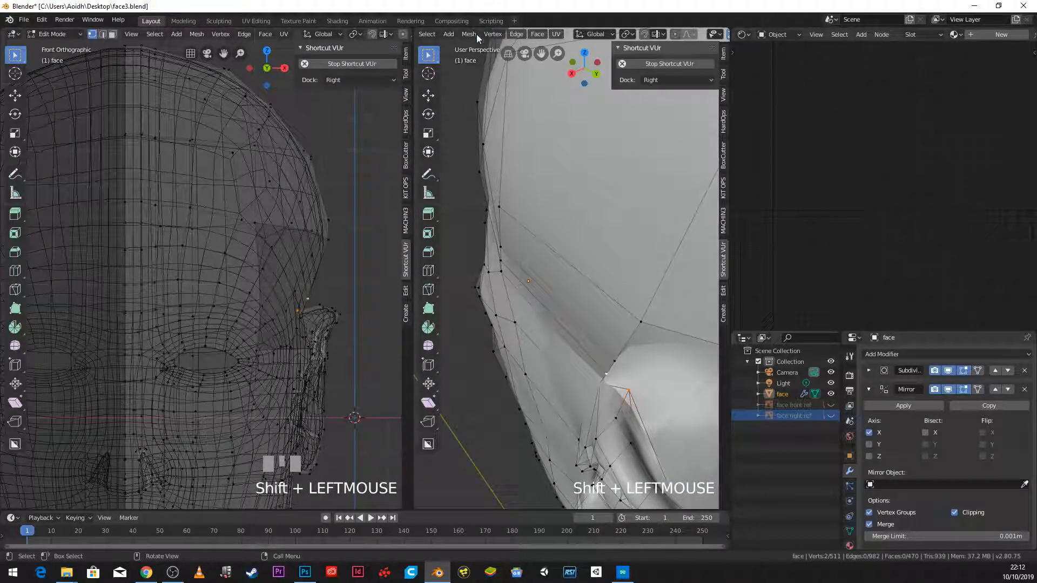
pyautogui.click(493, 35)
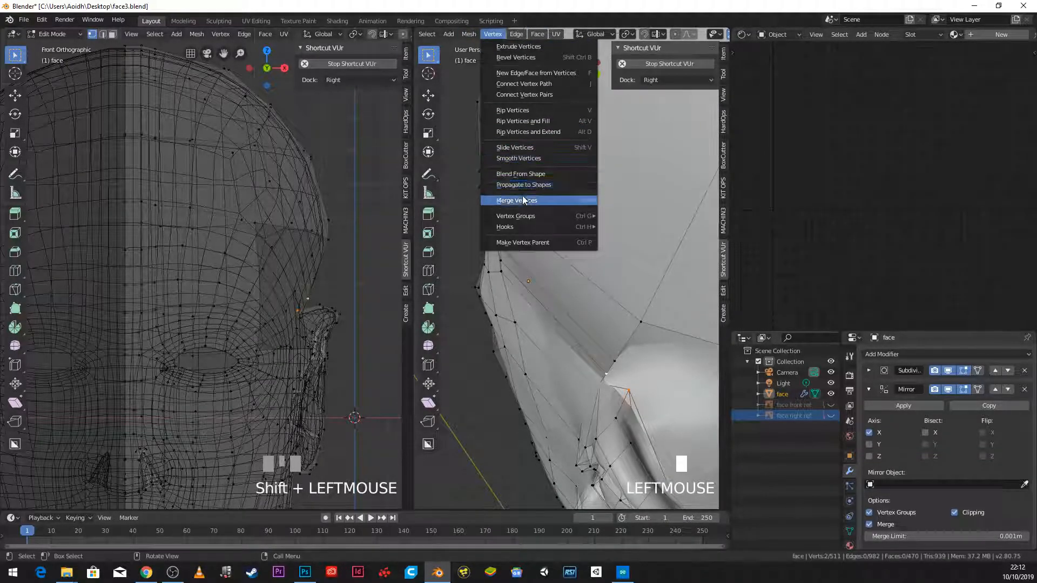
pyautogui.moveTo(523, 199)
pyautogui.click(640, 210)
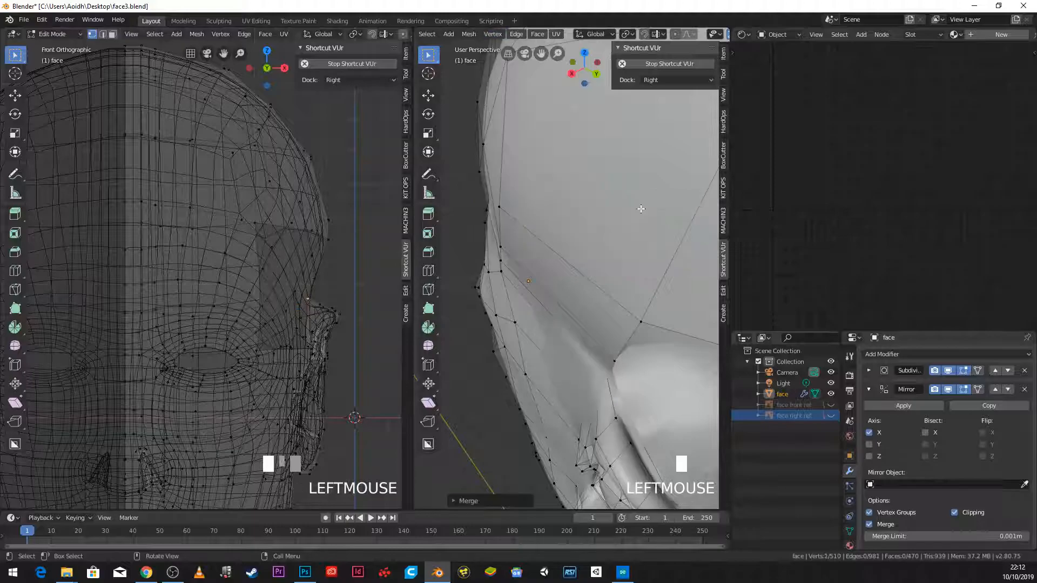
# Step: Move the vertex at the base behind the ear slightly in toward the head
pyautogui.moveTo(669, 349); pyautogui.dragTo(632, 400, button='middle')
pyautogui.keyDown('shift'); pyautogui.click(560, 362); pyautogui.keyUp('shift')
pyautogui.keyDown('shift'); pyautogui.moveTo(631, 400); pyautogui.dragTo(510, 413, button='middle'); pyautogui.keyUp('shift')
pyautogui.moveTo(510, 413); pyautogui.dragTo(513, 492, button='middle')
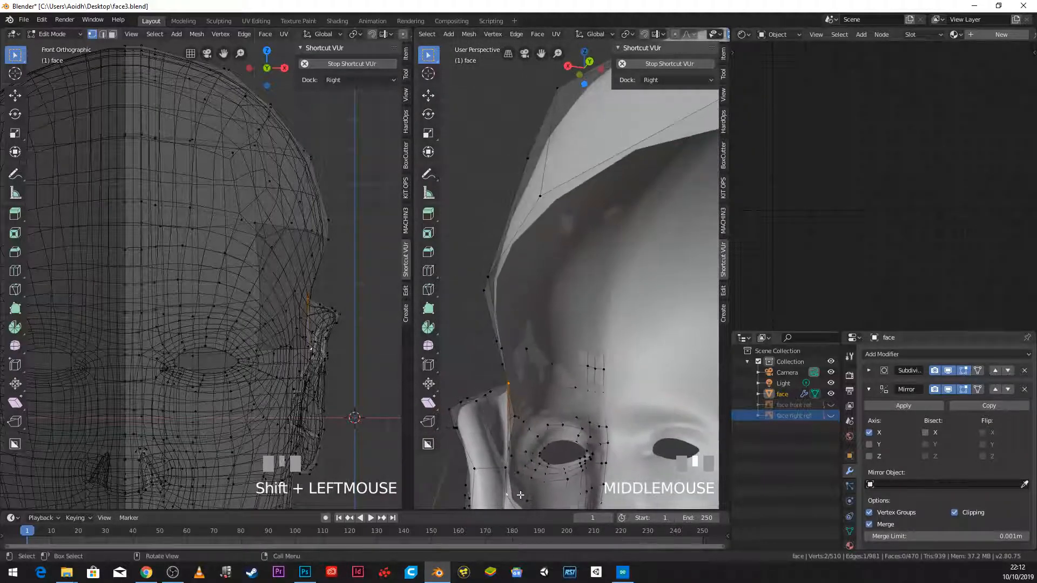
pyautogui.click(512, 496)
pyautogui.press('g')
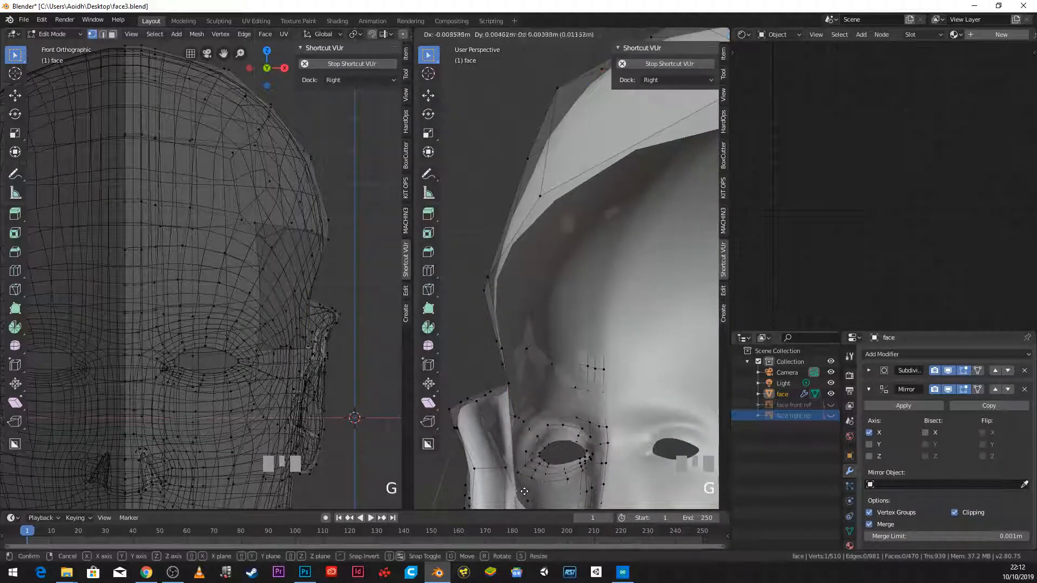
pyautogui.click(525, 492)
# Step: Extrude the vertex behind the ear upward into the side opening
pyautogui.moveTo(524, 491); pyautogui.dragTo(613, 395, button='middle')
pyautogui.scroll(-3, 611, 394)
pyautogui.press('e')
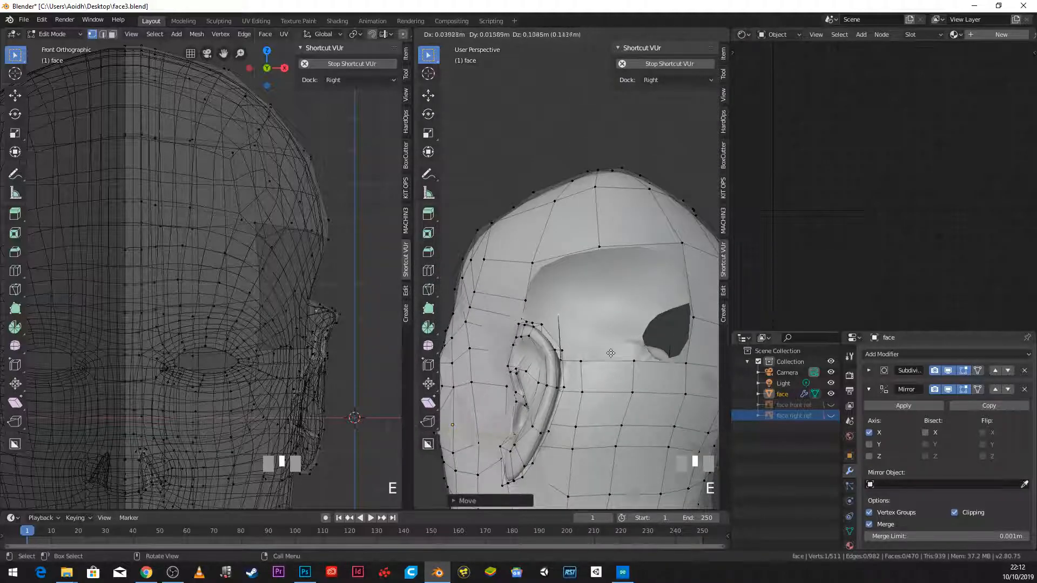
pyautogui.click(616, 346)
# Step: Fill a four-vertex face above the ear, joining the extruded vertex to the skull border in front
pyautogui.moveTo(617, 346); pyautogui.dragTo(619, 387, button='middle')
pyautogui.scroll(2, 619, 387)
pyautogui.keyDown('shift'); pyautogui.click(527, 319); pyautogui.keyUp('shift')
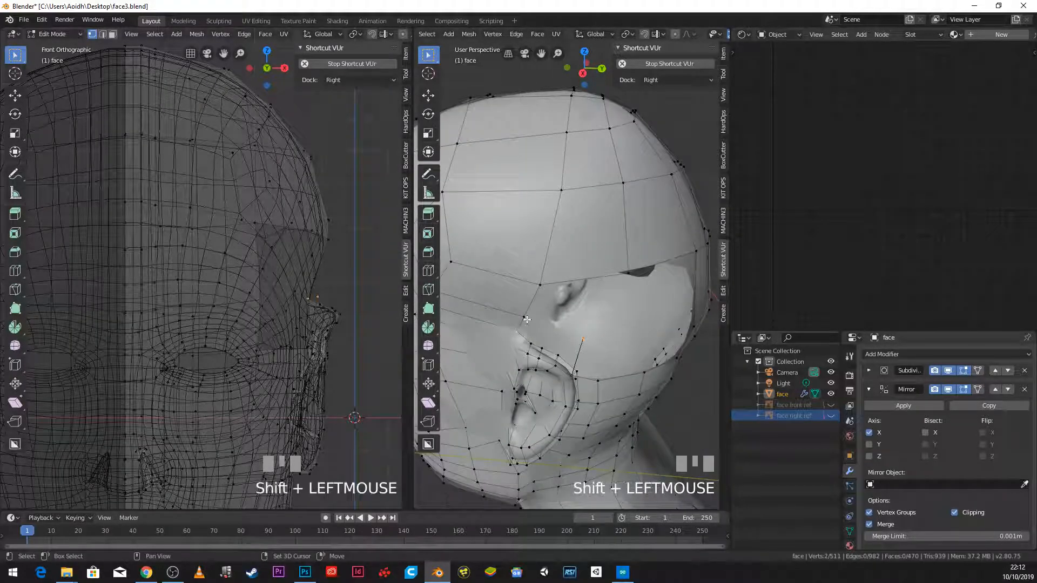
pyautogui.moveTo(597, 342); pyautogui.dragTo(485, 359, button='middle')
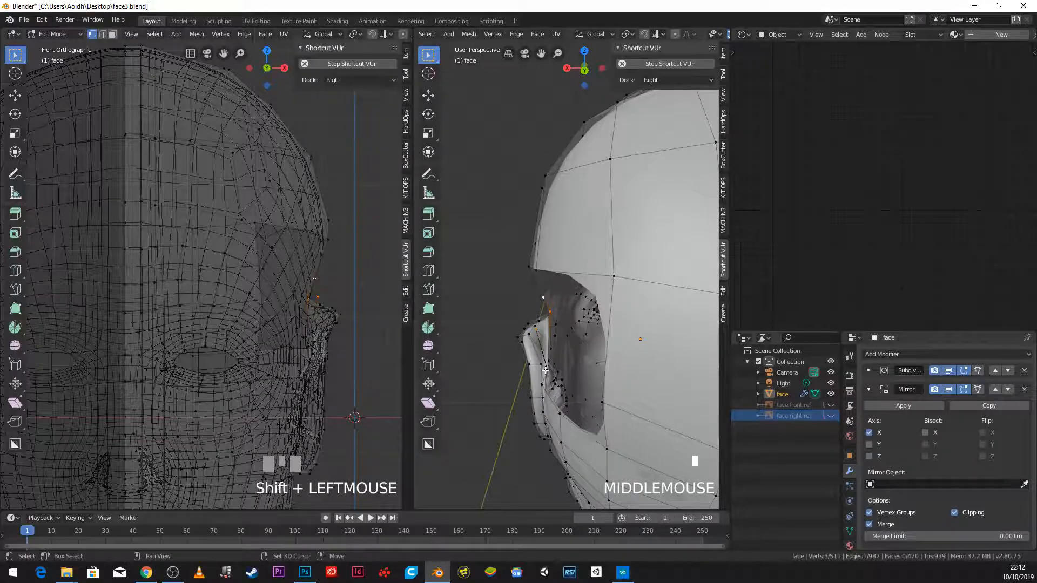
pyautogui.press('f')
# Step: Fill two four-vertex faces above and behind the ear, joining the extruded vertex to the opening's upper and lower borders
pyautogui.moveTo(554, 382); pyautogui.dragTo(610, 342, button='middle')
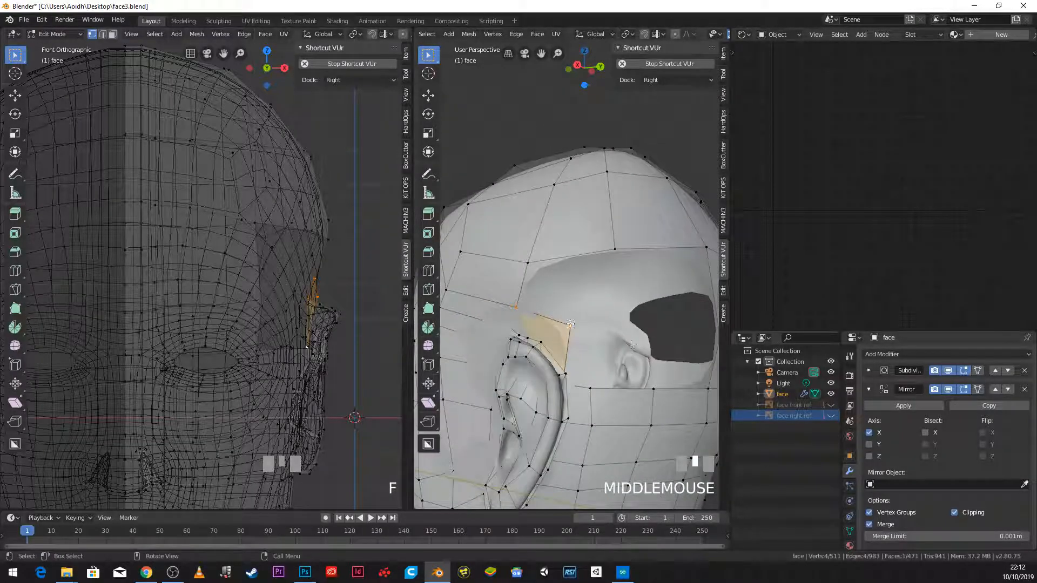
pyautogui.click(517, 306)
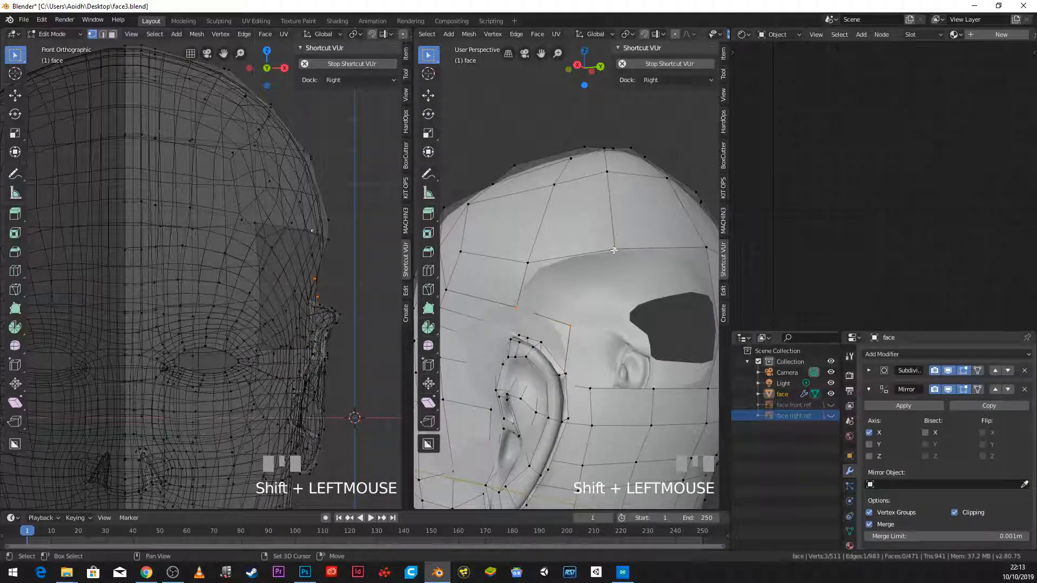
pyautogui.press('f')
pyautogui.moveTo(550, 263); pyautogui.dragTo(595, 307, button='middle')
pyautogui.scroll(1, 595, 307)
pyautogui.click(573, 350)
pyautogui.keyDown('shift'); pyautogui.click(565, 307); pyautogui.keyUp('shift')
pyautogui.moveTo(592, 256); pyautogui.dragTo(642, 376, button='middle')
pyautogui.press('f')
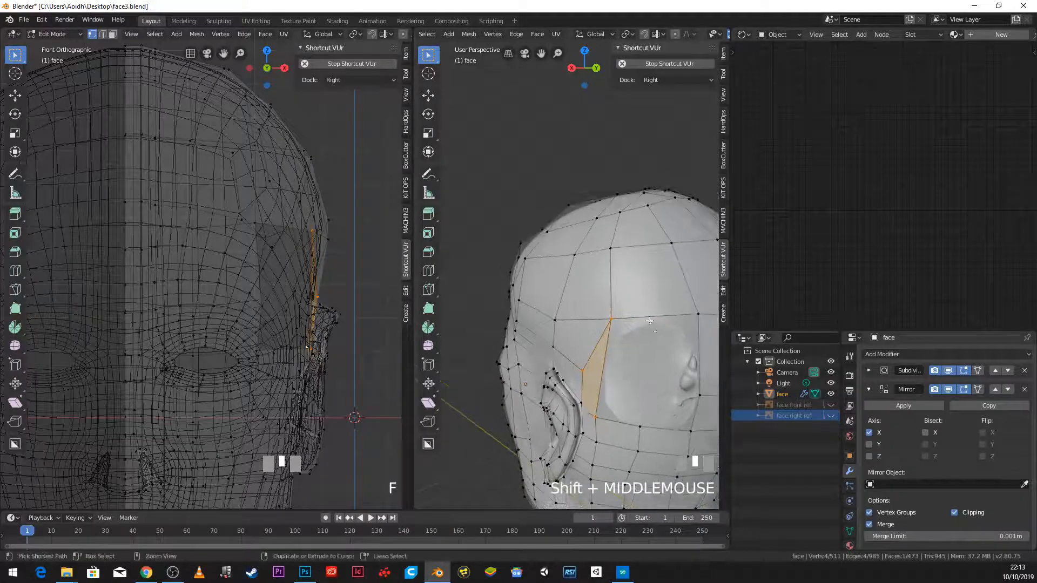
# Step: Add a loop cut through the crown faces above the side opening, and fill a four-vertex face from it to the lower border
pyautogui.hotkey('ctrl', 'r')
pyautogui.click(651, 319)
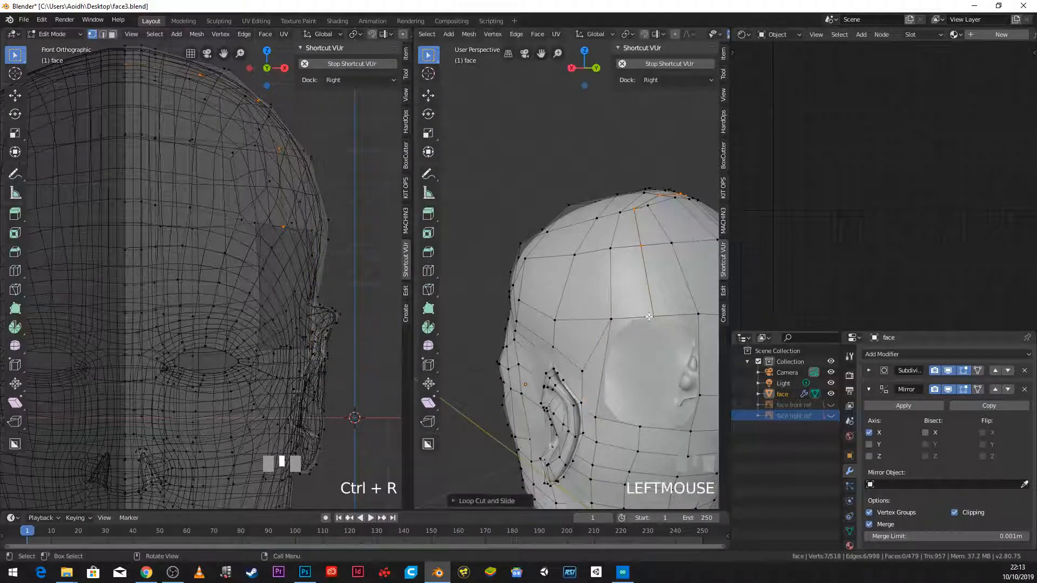
pyautogui.click(653, 357)
pyautogui.keyDown('shift'); pyautogui.click(639, 427); pyautogui.keyUp('shift')
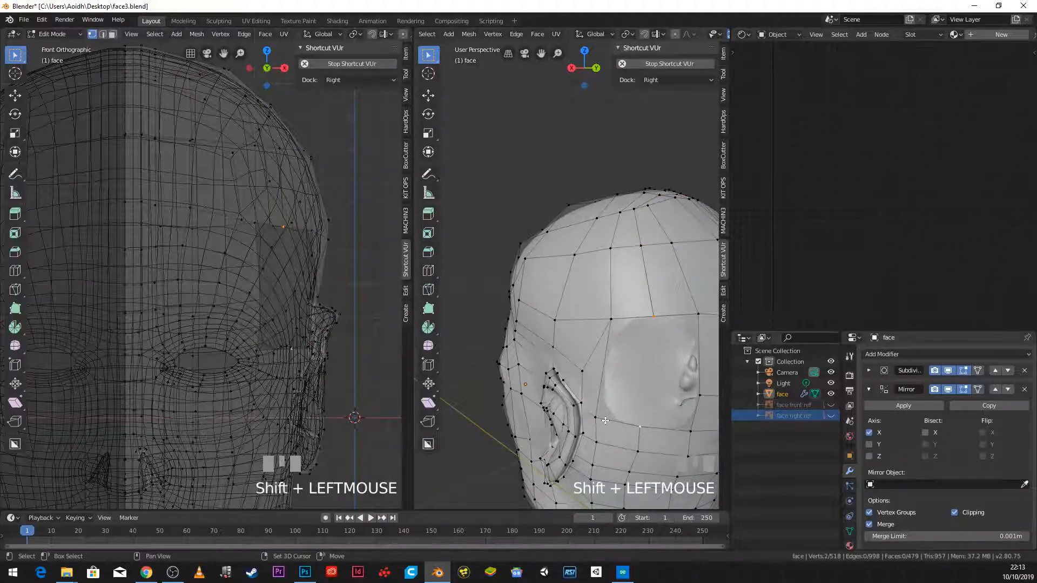
pyautogui.keyDown('shift'); pyautogui.click(616, 321); pyautogui.keyUp('shift')
pyautogui.press('f')
pyautogui.keyDown('shift'); pyautogui.moveTo(634, 323); pyautogui.dragTo(614, 352, button='middle'); pyautogui.keyUp('shift')
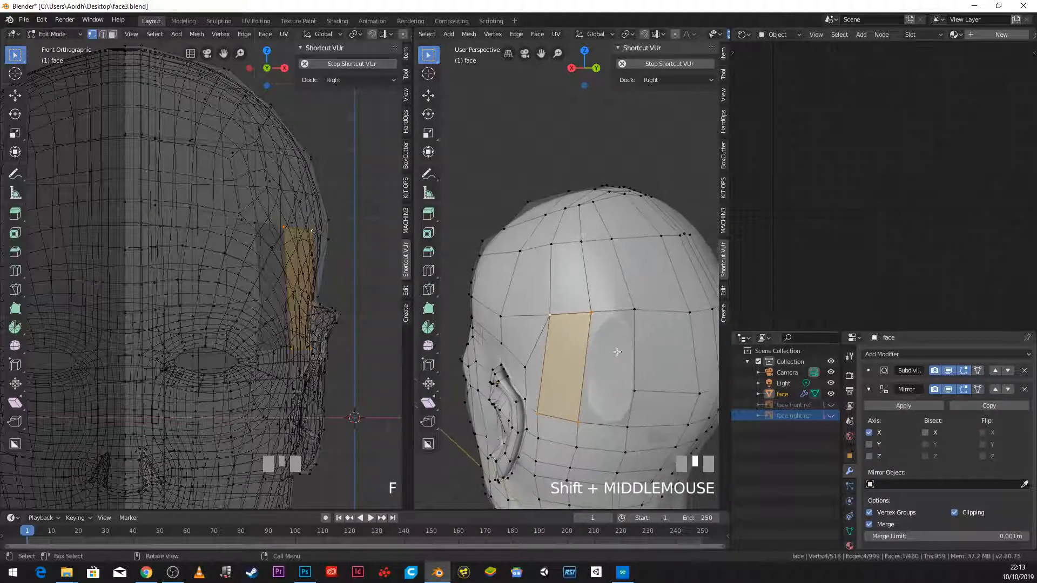
pyautogui.hotkey('ctrl', 'r')
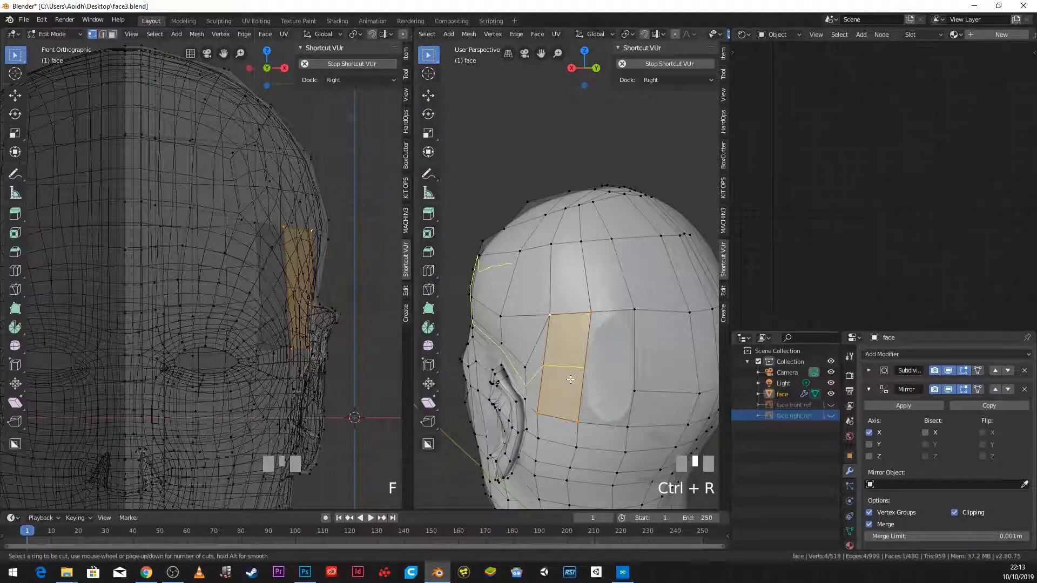
pyautogui.rightClick(570, 380)
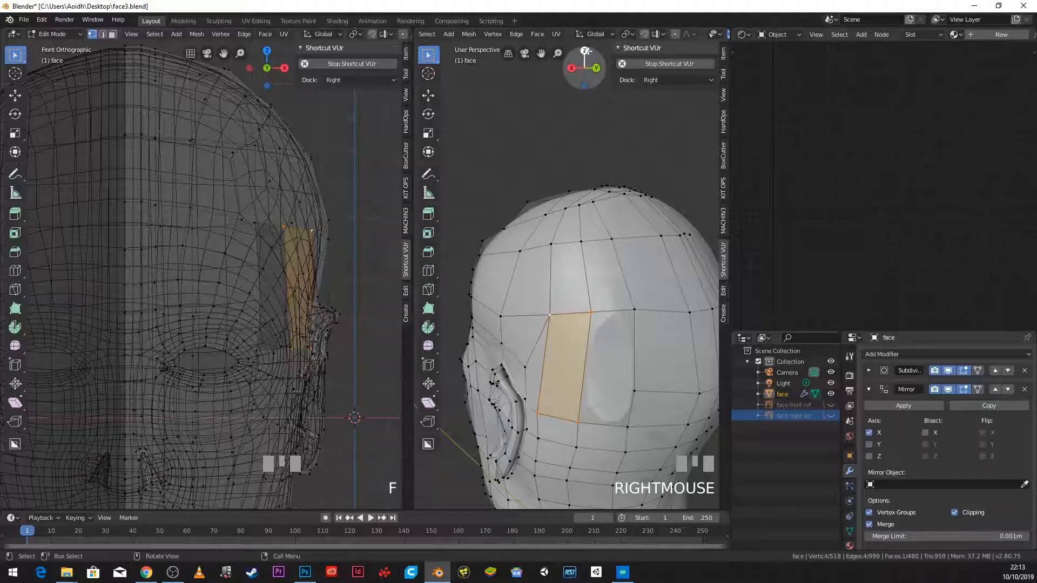
# Step: Switch to face selection and delete the narrow pointed face directly behind the ear
pyautogui.click(112, 34)
pyautogui.click(539, 374)
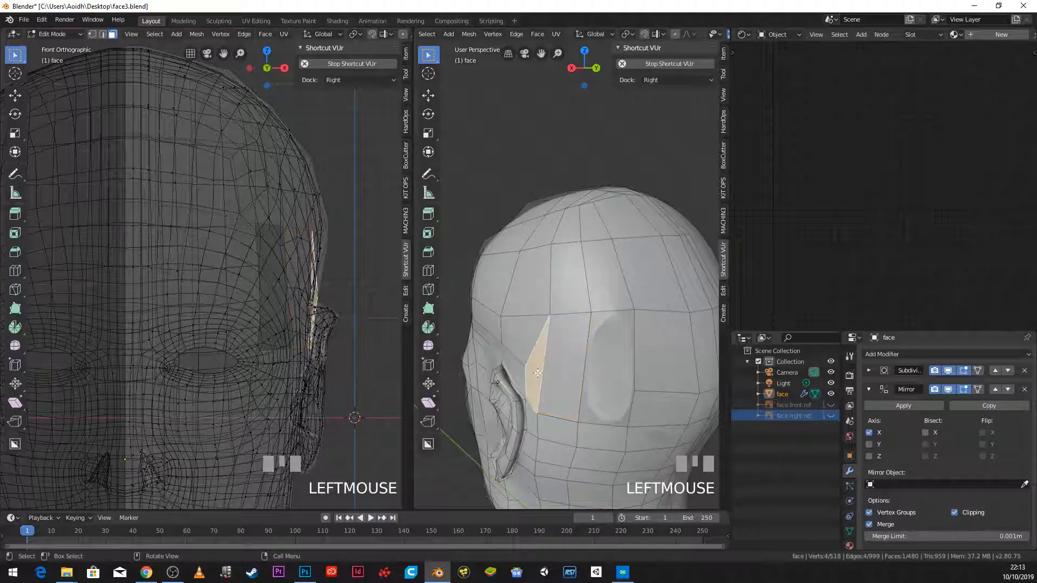
pyautogui.press('x')
pyautogui.click(540, 371)
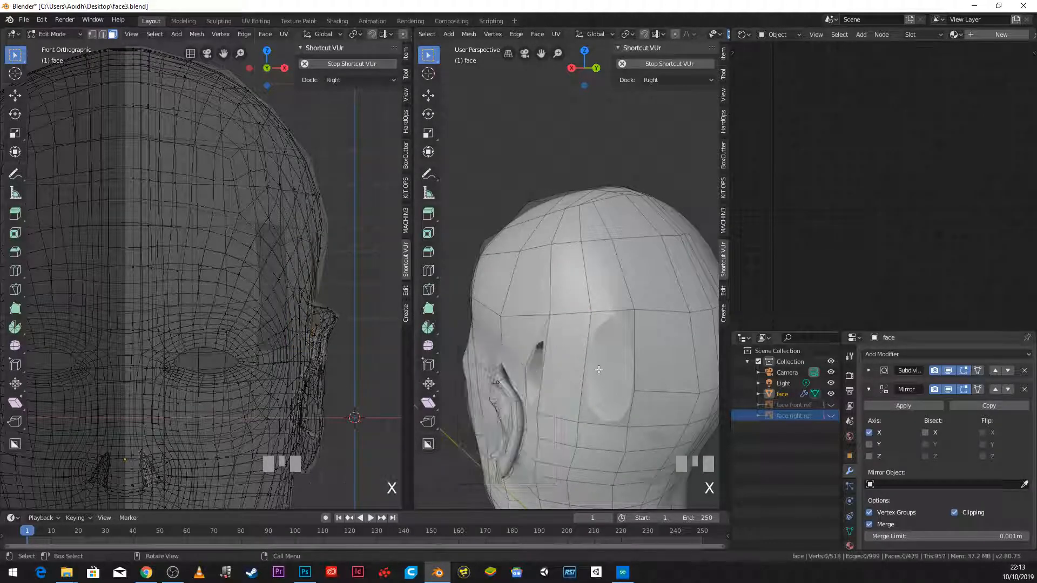
# Step: Add a loop cut across the tall narrow face behind the ear, sliding the new edge toward its lower end
pyautogui.hotkey('ctrl', 'r')
pyautogui.click(574, 392)
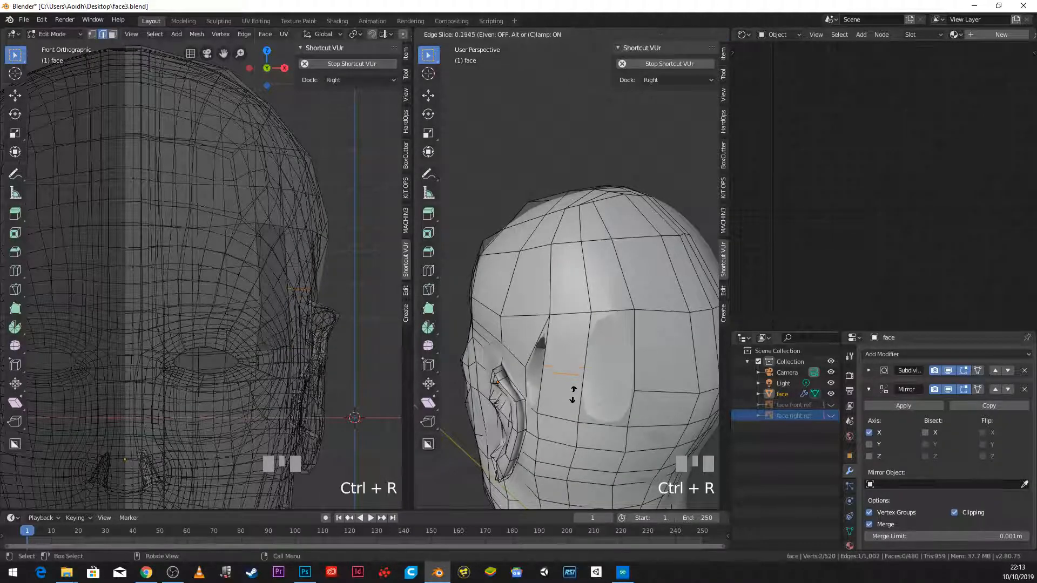
pyautogui.click(573, 399)
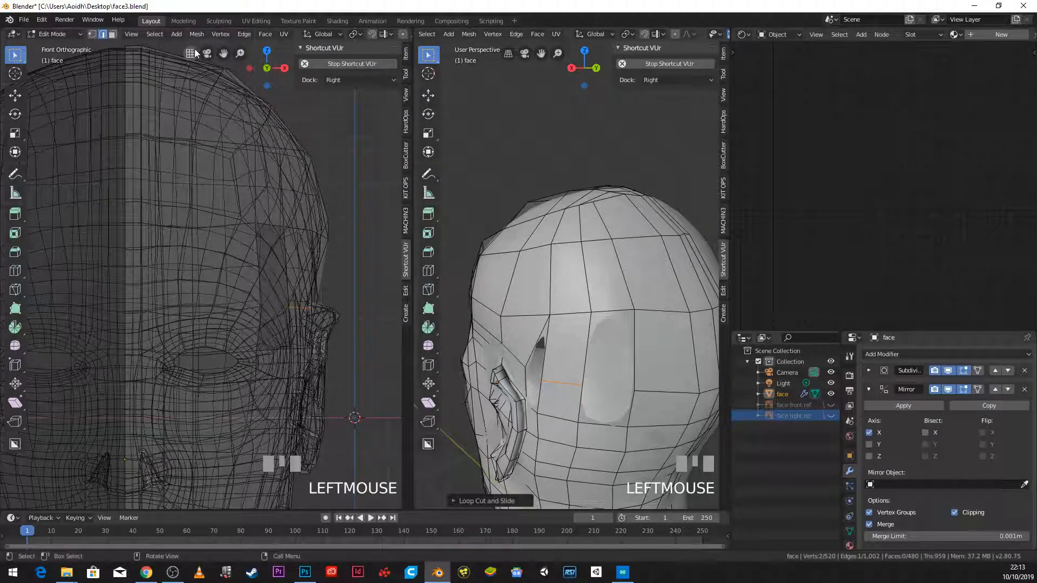
# Step: Switch to vertex selection and fill two stacked four-vertex faces in the opening behind the new cut
pyautogui.click(92, 35)
pyautogui.click(592, 387)
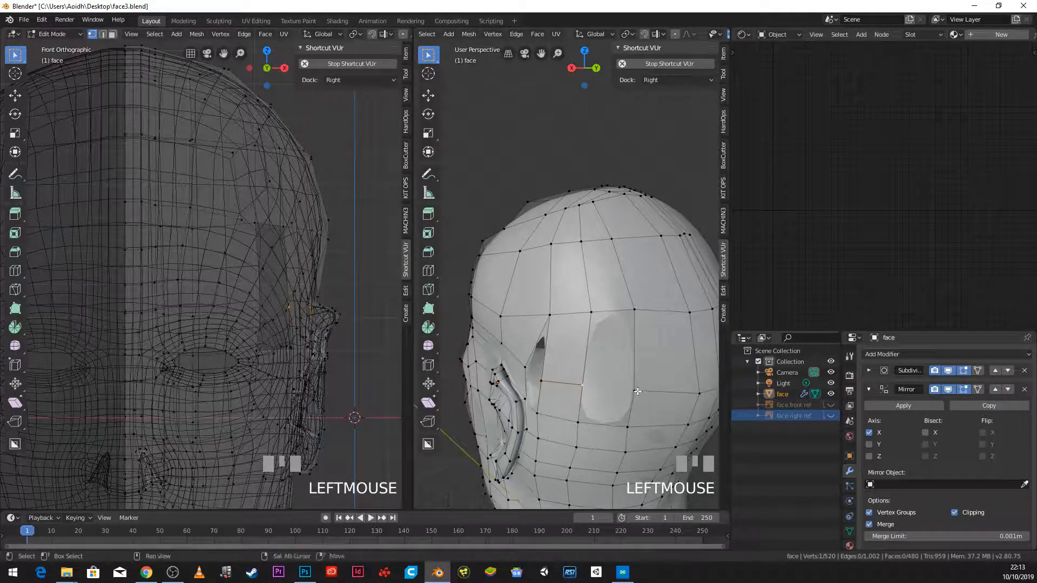
pyautogui.keyDown('shift'); pyautogui.click(634, 391); pyautogui.keyUp('shift')
pyautogui.keyDown('shift'); pyautogui.click(578, 422); pyautogui.keyUp('shift')
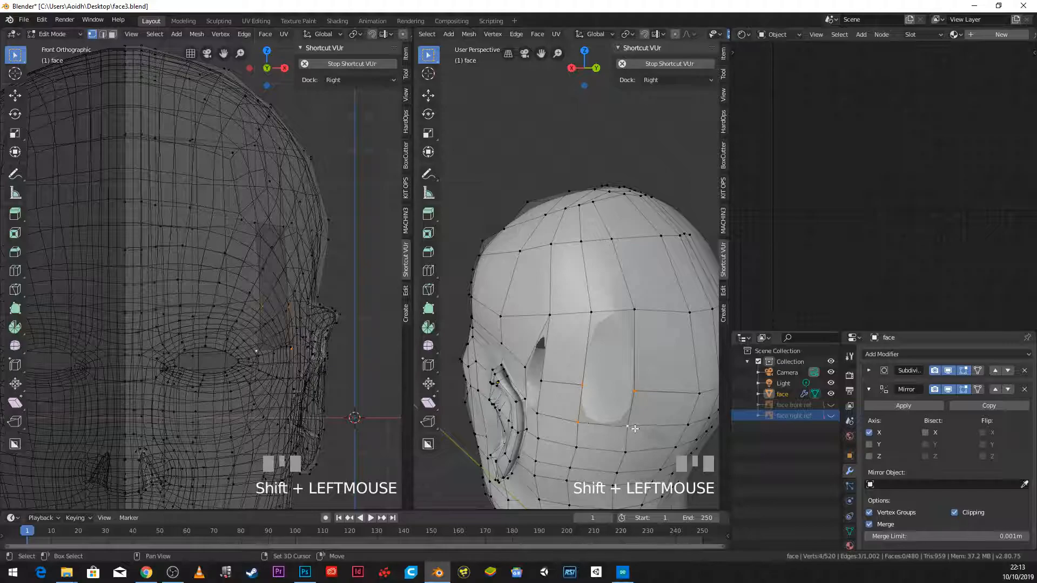
pyautogui.press('f')
pyautogui.click(584, 385)
pyautogui.keyDown('shift'); pyautogui.click(594, 312); pyautogui.keyUp('shift')
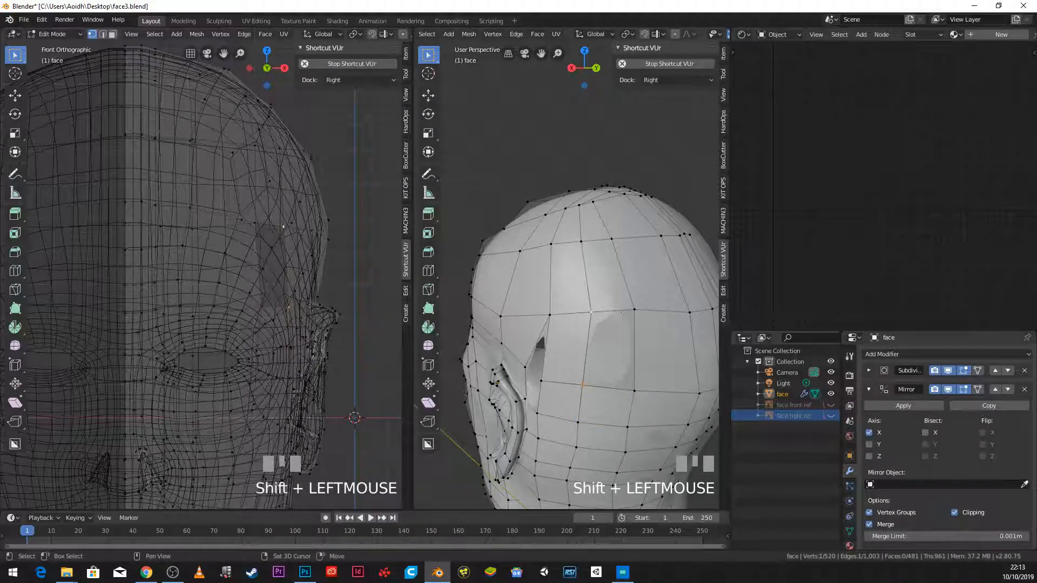
pyautogui.press('f')
# Step: Add a horizontal loop cut through the newly filled row of faces around the back of the skull
pyautogui.moveTo(633, 392); pyautogui.dragTo(583, 362, button='middle')
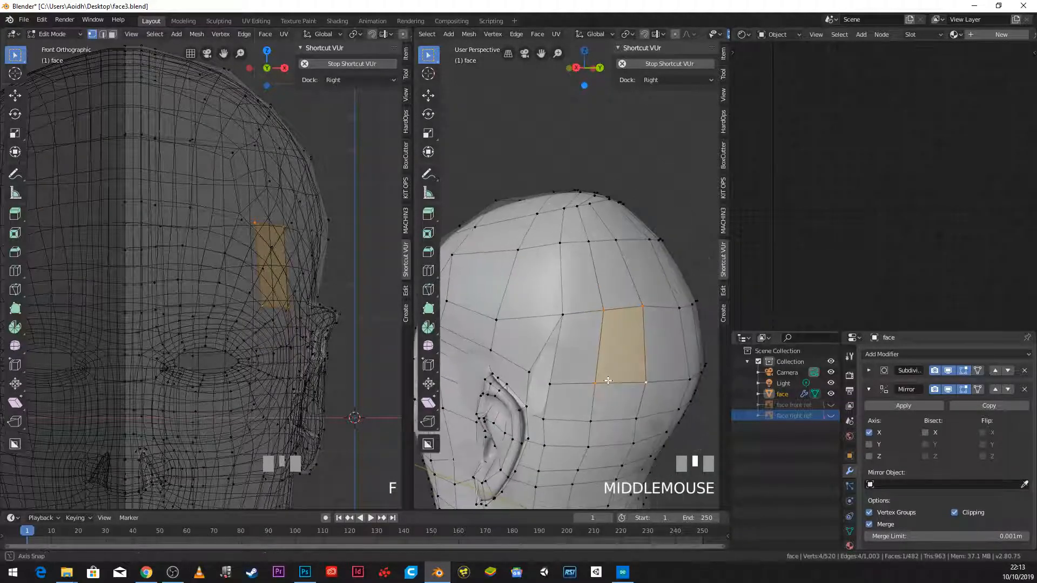
pyautogui.hotkey('ctrl', 'r')
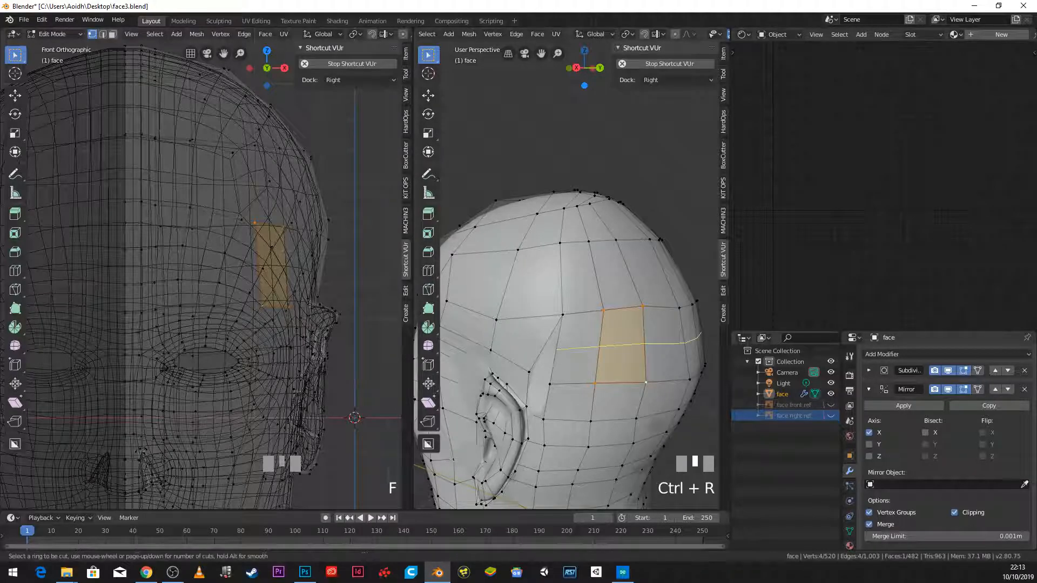
pyautogui.click(578, 359)
pyautogui.click(579, 366)
# Step: Move the lower front corner vertex of the remaining opening up and forward, just above the ear
pyautogui.moveTo(579, 366); pyautogui.dragTo(541, 376, button='middle')
pyautogui.click(541, 375)
pyautogui.press('g')
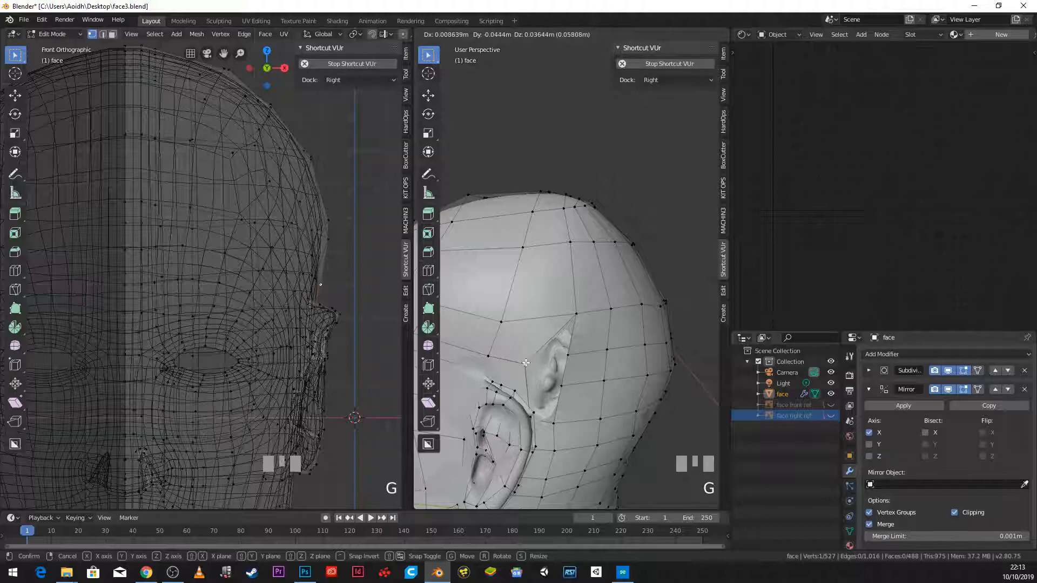
pyautogui.click(543, 416)
# Step: Fill a four-vertex face directly behind the ear, joining the moved vertex to the ear's rear border
pyautogui.click(552, 420)
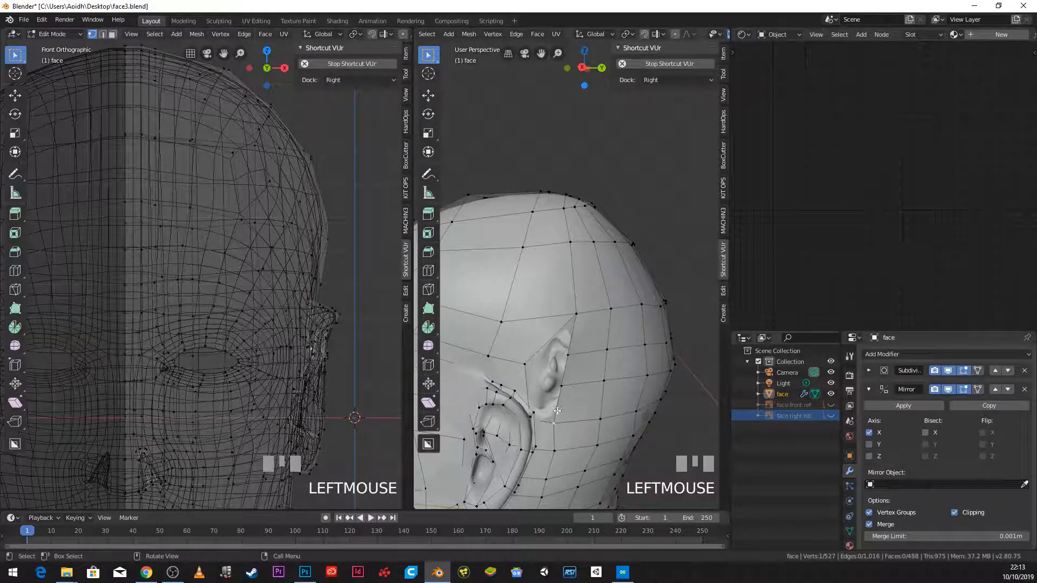
pyautogui.keyDown('shift'); pyautogui.click(567, 384); pyautogui.keyUp('shift')
pyautogui.keyDown('shift'); pyautogui.click(532, 371); pyautogui.keyUp('shift')
pyautogui.moveTo(532, 371); pyautogui.dragTo(535, 409, button='middle')
pyautogui.keyDown('shift'); pyautogui.click(528, 410); pyautogui.keyUp('shift')
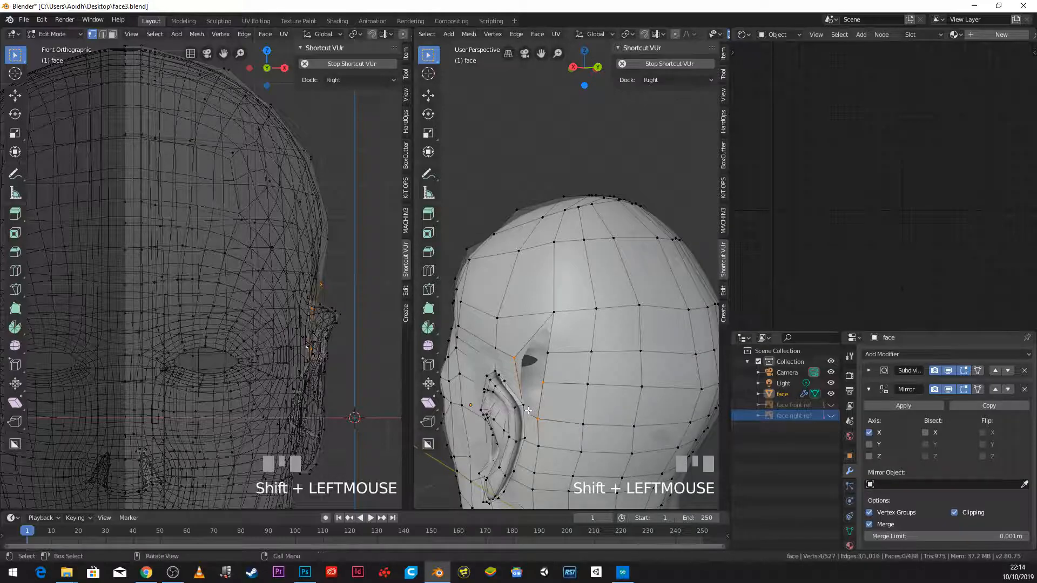
pyautogui.press('f')
pyautogui.moveTo(530, 409); pyautogui.dragTo(559, 358, button='middle')
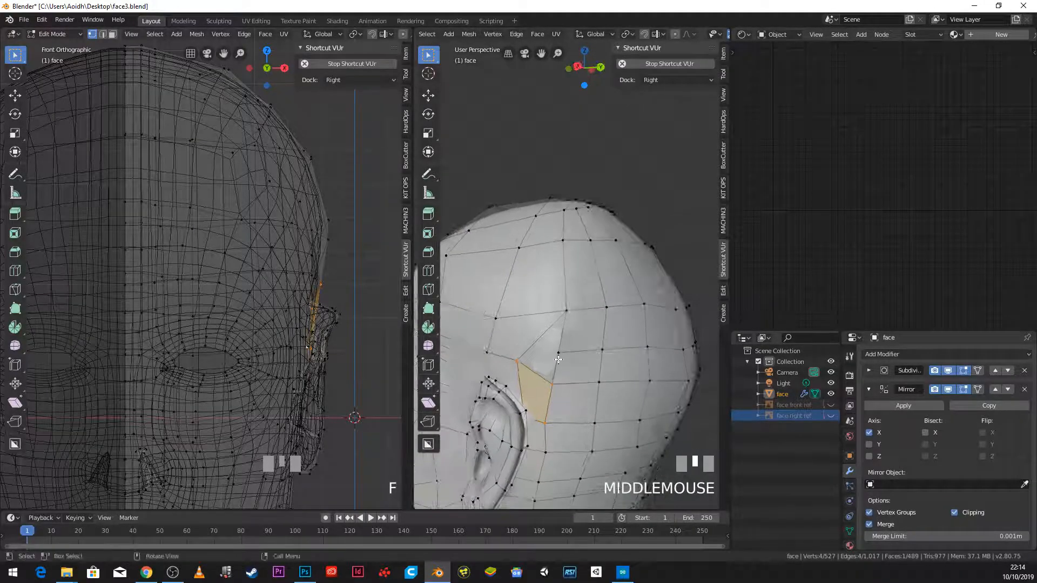
# Step: Shift the top corner vertex of the last gap forward and fill the gap with a four-vertex face
pyautogui.click(565, 310)
pyautogui.press('g')
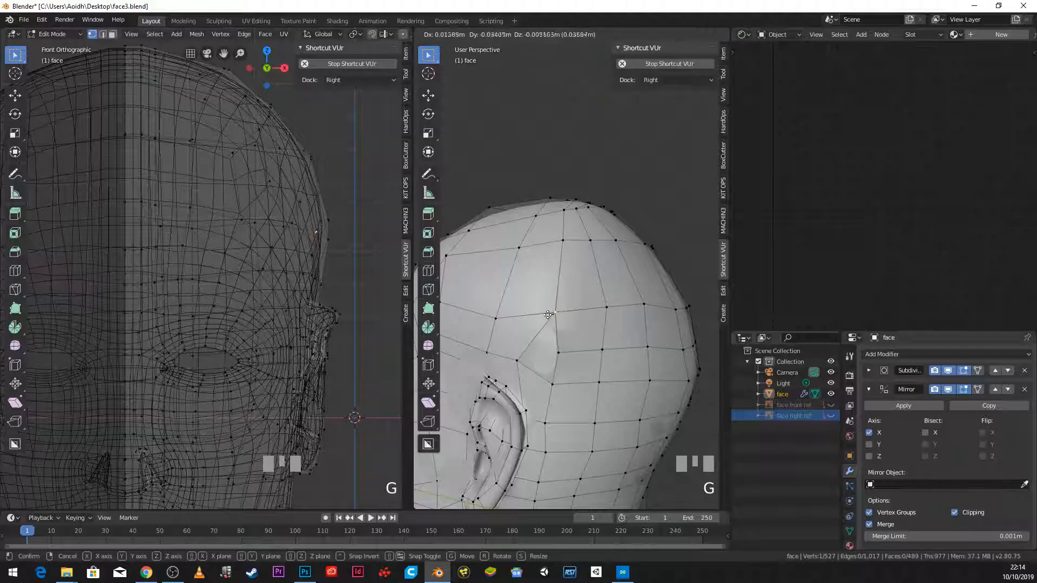
pyautogui.click(553, 311)
pyautogui.keyDown('shift'); pyautogui.click(520, 365); pyautogui.keyUp('shift')
pyautogui.keyDown('shift'); pyautogui.click(556, 368); pyautogui.keyUp('shift')
pyautogui.press('f')
# Step: Switch to Object Mode and examine the closed skull's profile in the right side view
pyautogui.scroll(-4, 552, 388)
pyautogui.moveTo(552, 388); pyautogui.dragTo(626, 375, button='middle')
pyautogui.press('Tab')
pyautogui.scroll(-3, 584, 334)
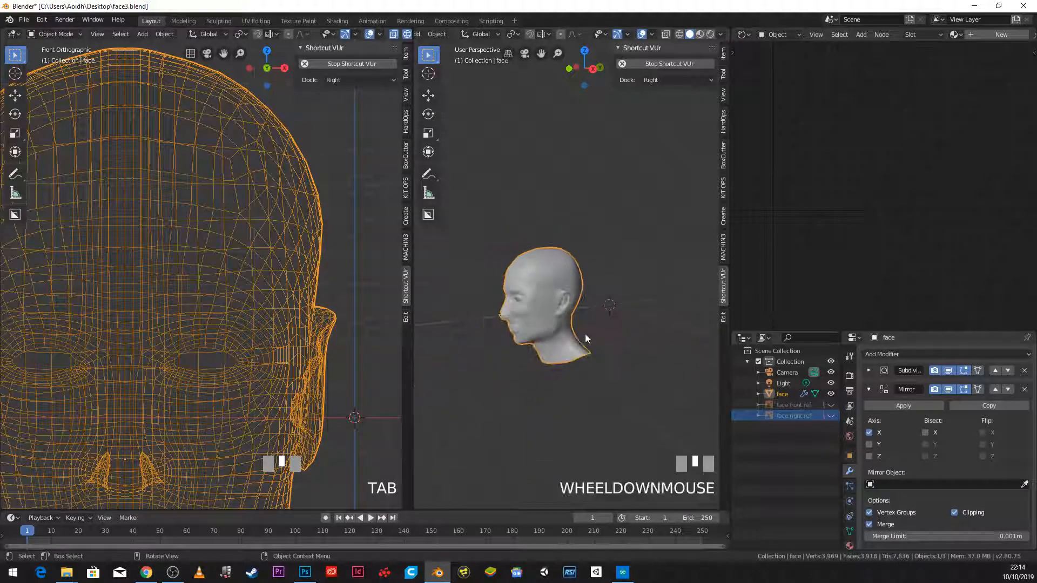
pyautogui.press('KP_3')
pyautogui.press('KP_3')
pyautogui.scroll(3, 556, 313)
pyautogui.keyDown('shift'); pyautogui.moveTo(558, 316); pyautogui.dragTo(605, 307, button='middle'); pyautogui.keyUp('shift')
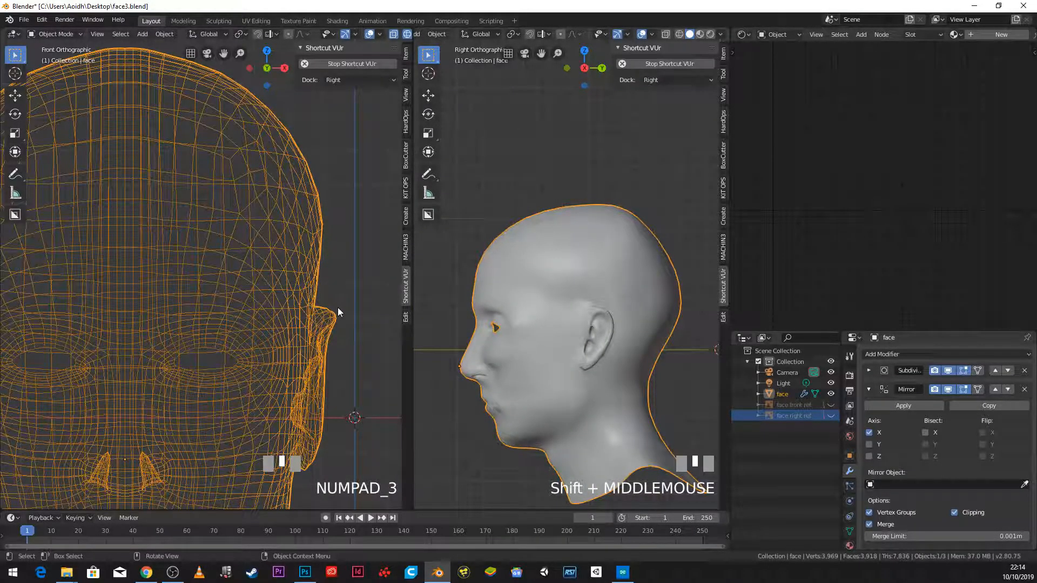
# Step: Set the front view to solid shading and frame the whole head in it
pyautogui.press('z')
pyautogui.click(396, 310)
pyautogui.scroll(-4, 270, 307)
pyautogui.keyDown('shift'); pyautogui.moveTo(270, 307); pyautogui.dragTo(305, 322, button='middle'); pyautogui.keyUp('shift')
pyautogui.scroll(3, 328, 255)
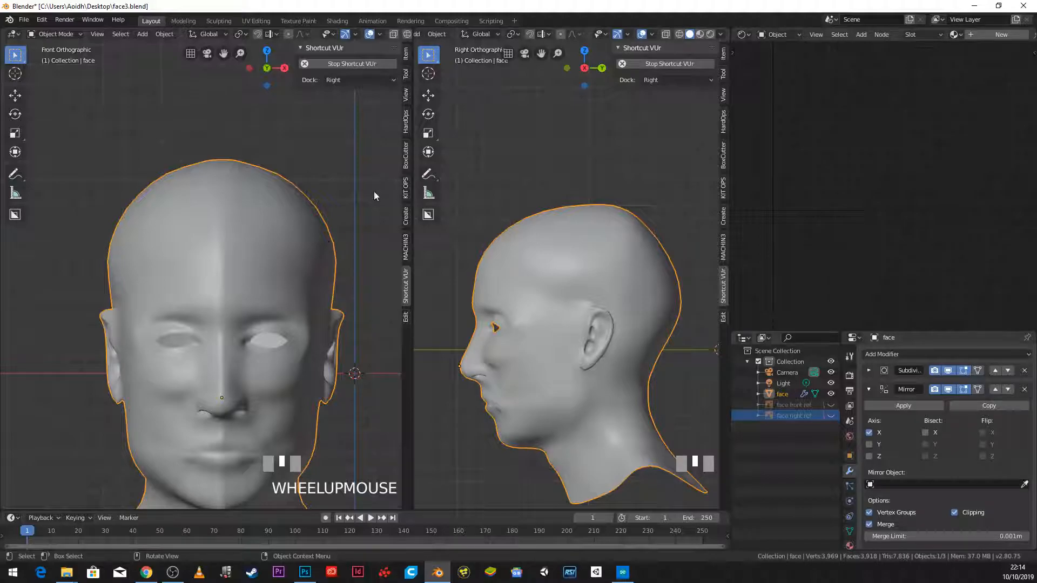
# Step: Return to Edit Mode and join the two viewports into one large front view
pyautogui.press('Tab')
pyautogui.keyDown('shift'); pyautogui.moveTo(365, 242); pyautogui.dragTo(336, 209, button='middle'); pyautogui.keyUp('shift')
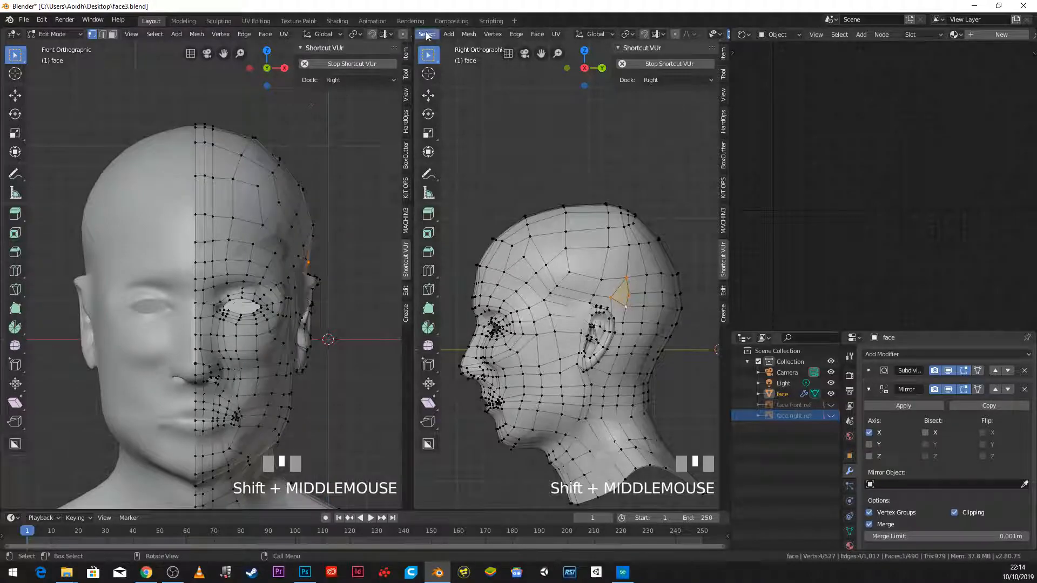
pyautogui.moveTo(410, 31); pyautogui.dragTo(430, 33)
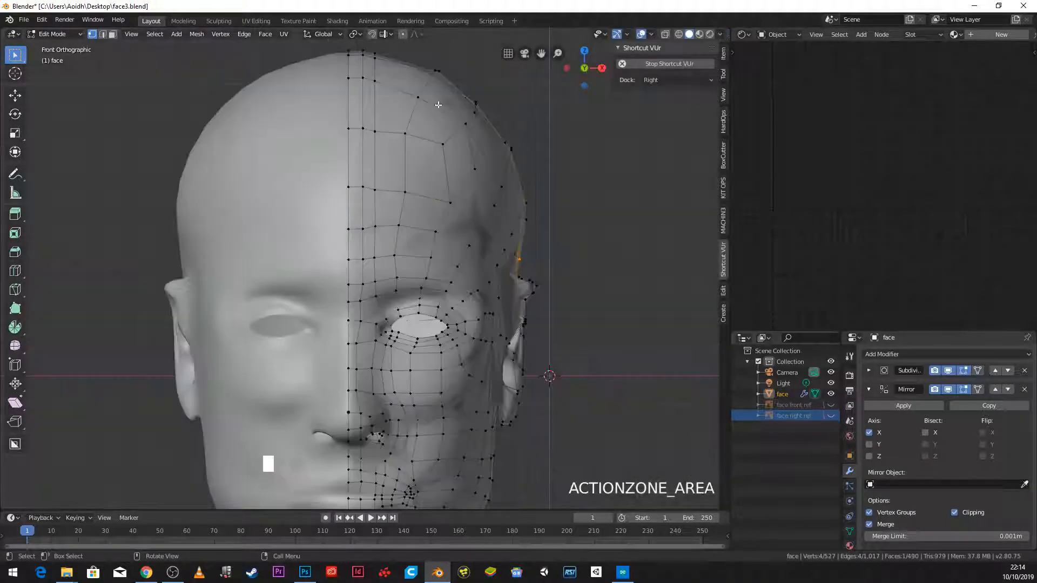
pyautogui.scroll(-3, 455, 150)
pyautogui.keyDown('shift'); pyautogui.moveTo(487, 178); pyautogui.dragTo(546, 185, button='middle'); pyautogui.keyUp('shift')
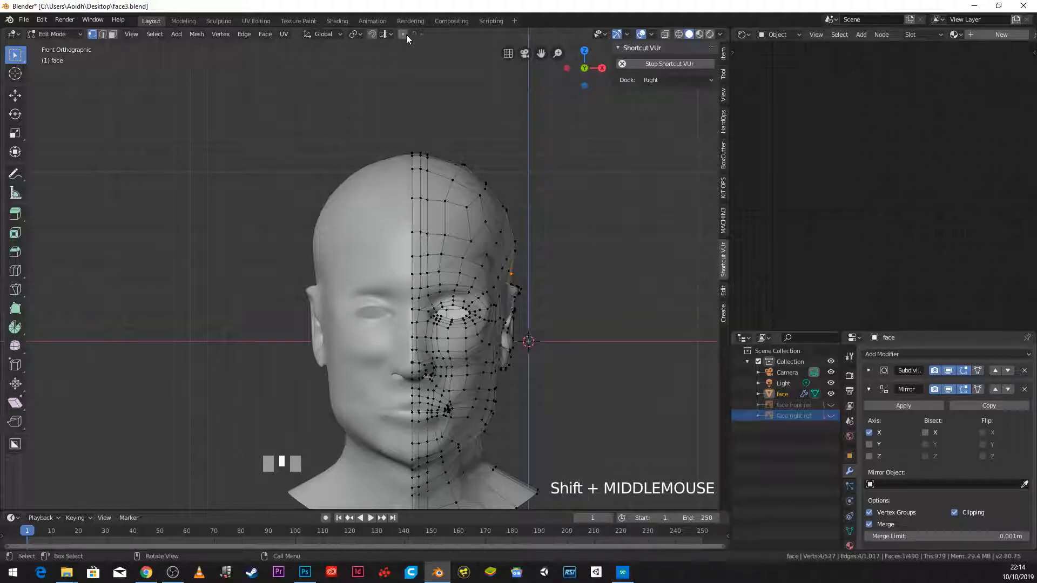
# Step: Enable proportional editing with the Smooth falloff
pyautogui.click(420, 34)
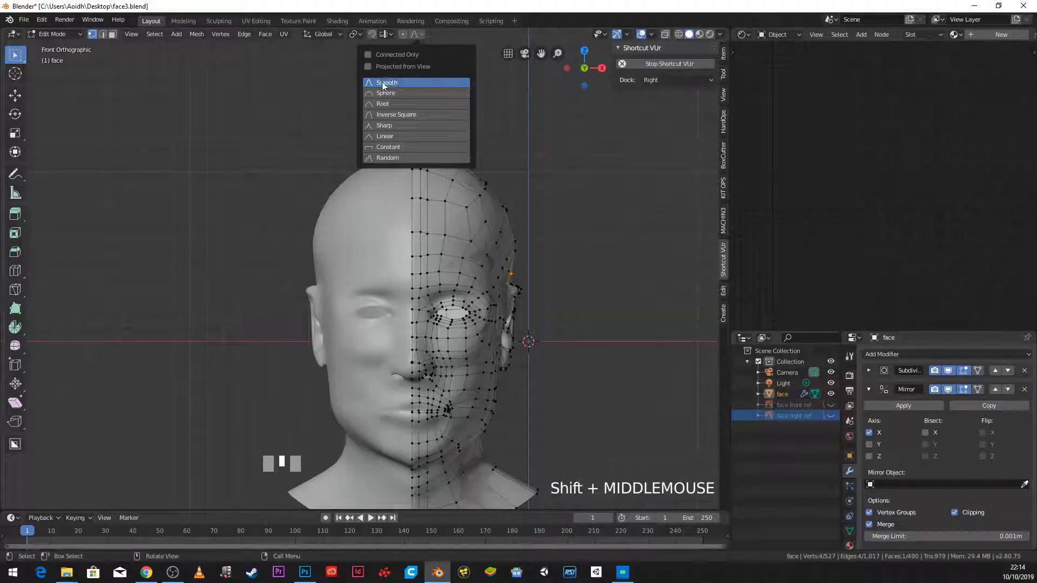
pyautogui.click(403, 34)
pyautogui.click(417, 35)
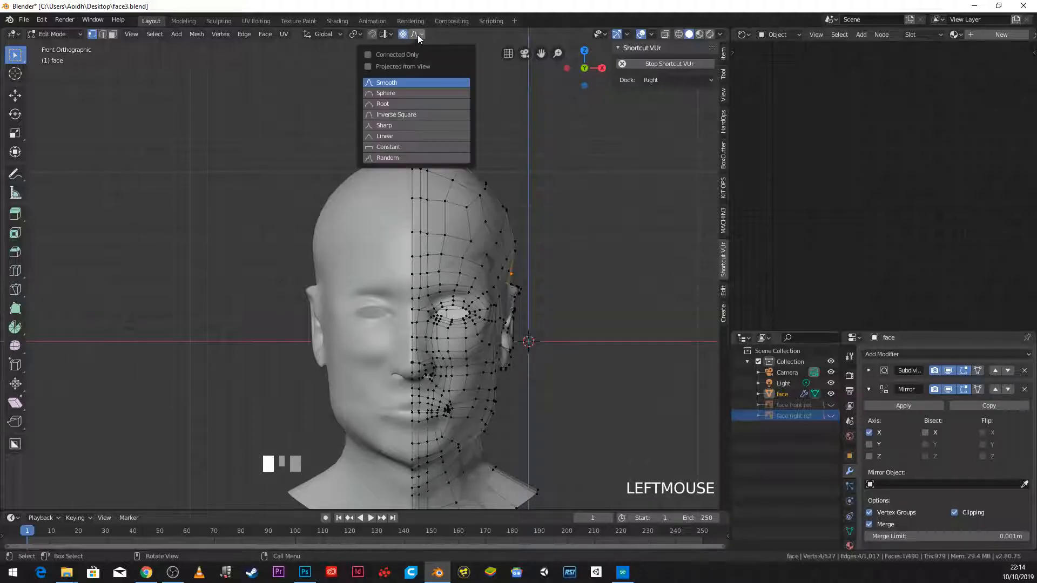
pyautogui.click(417, 35)
pyautogui.click(403, 35)
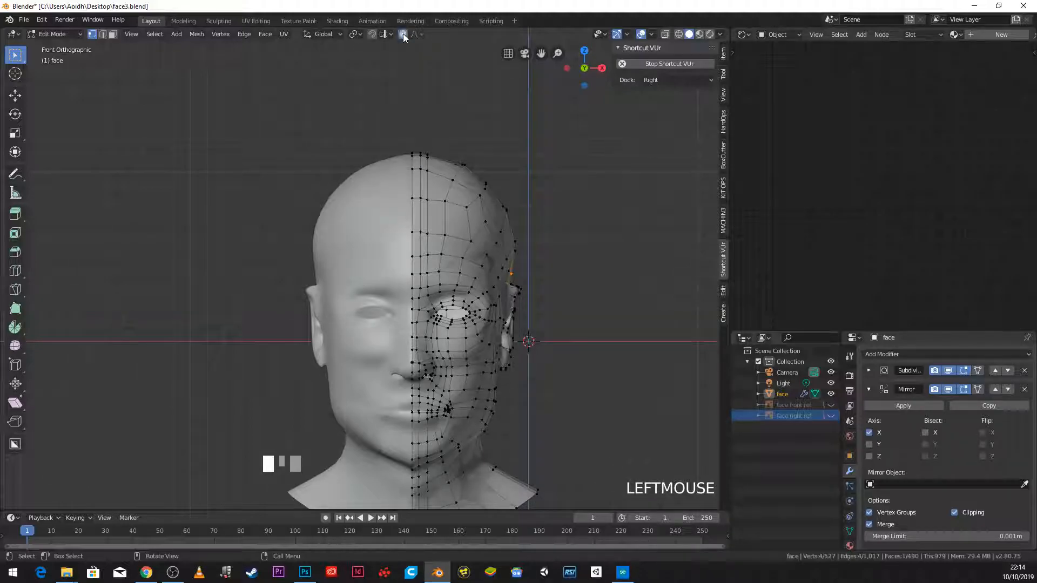
# Step: Try a proportional move of a vertex on the side of the skull above the ear, varying the influence size
pyautogui.moveTo(534, 234); pyautogui.dragTo(474, 243, button='middle')
pyautogui.click(458, 202)
pyautogui.moveTo(458, 202); pyautogui.dragTo(471, 205, button='middle')
pyautogui.press('g')
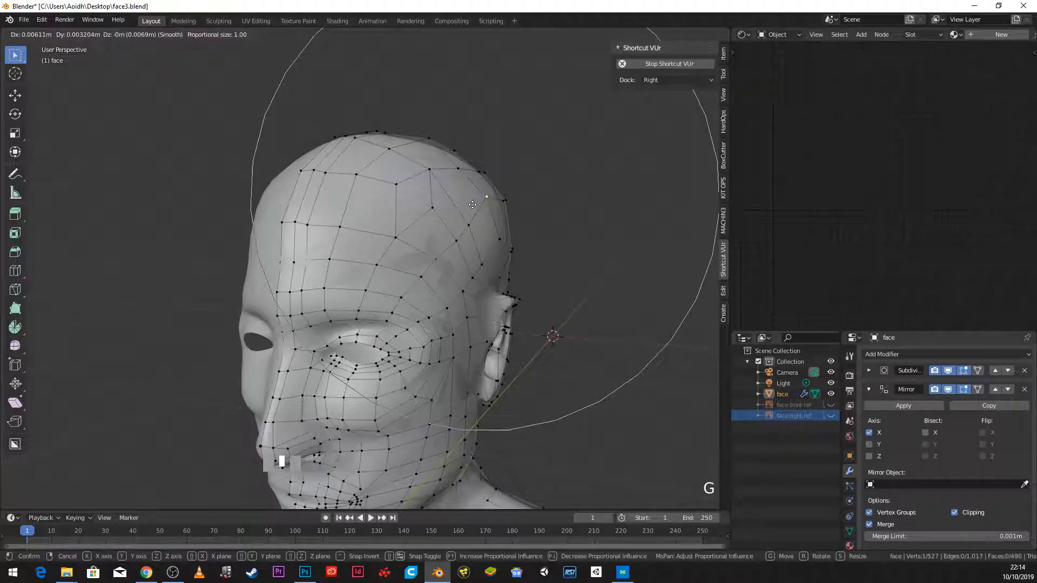
pyautogui.scroll(5, 464, 210)
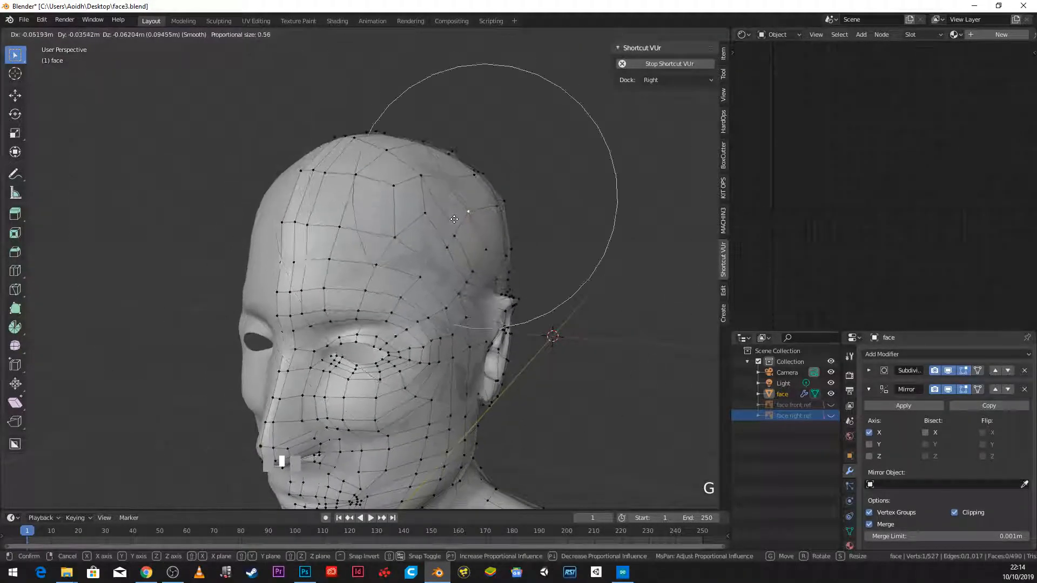
pyautogui.scroll(-2, 437, 219)
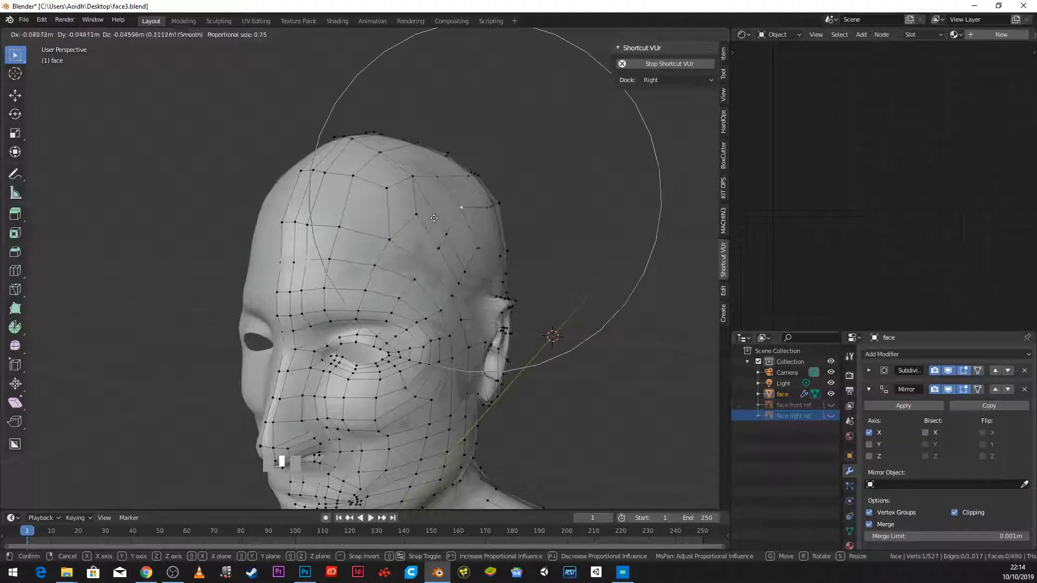
pyautogui.scroll(6, 572, 199)
pyautogui.scroll(-5, 572, 199)
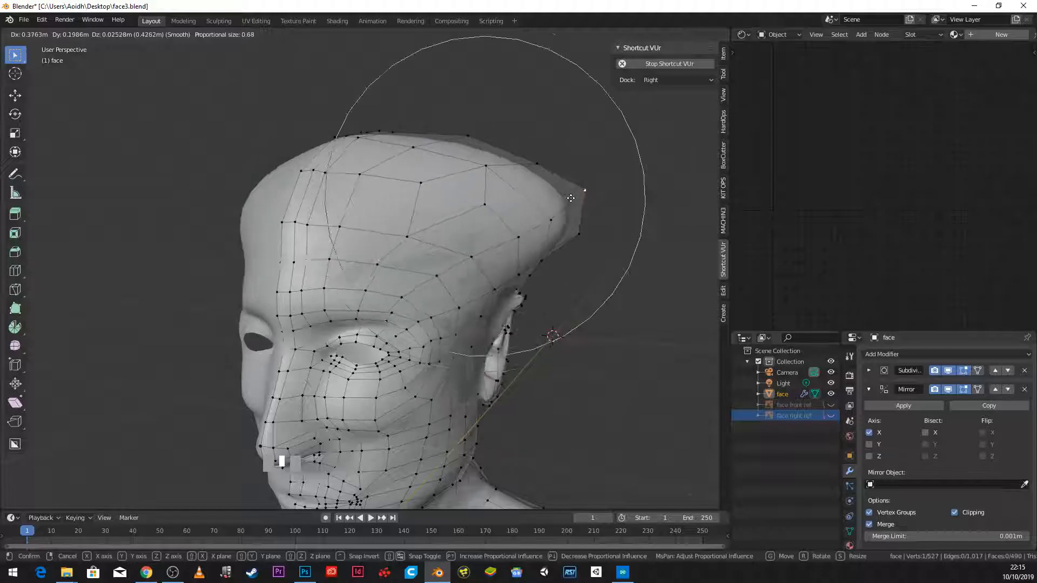
pyautogui.rightClick(571, 198)
# Step: Move the selected skull vertex above the ear slightly inward in front view, using a smaller proportional influence
pyautogui.press('KP_3')
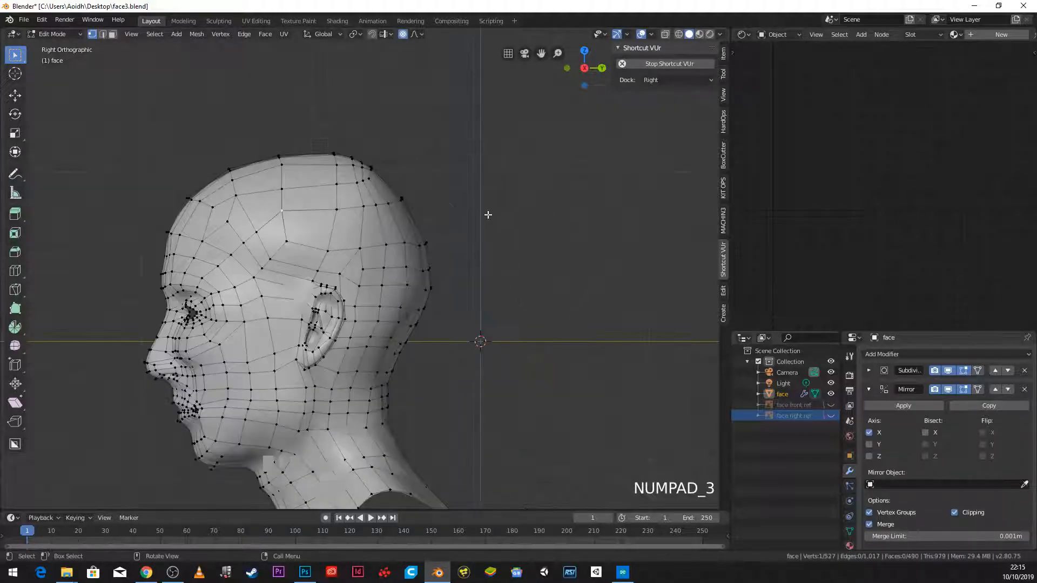
pyautogui.press('KP_1')
pyautogui.scroll(3, 526, 247)
pyautogui.keyDown('shift'); pyautogui.moveTo(637, 223); pyautogui.dragTo(612, 217, button='middle'); pyautogui.keyUp('shift')
pyautogui.press('g')
pyautogui.scroll(2, 618, 220)
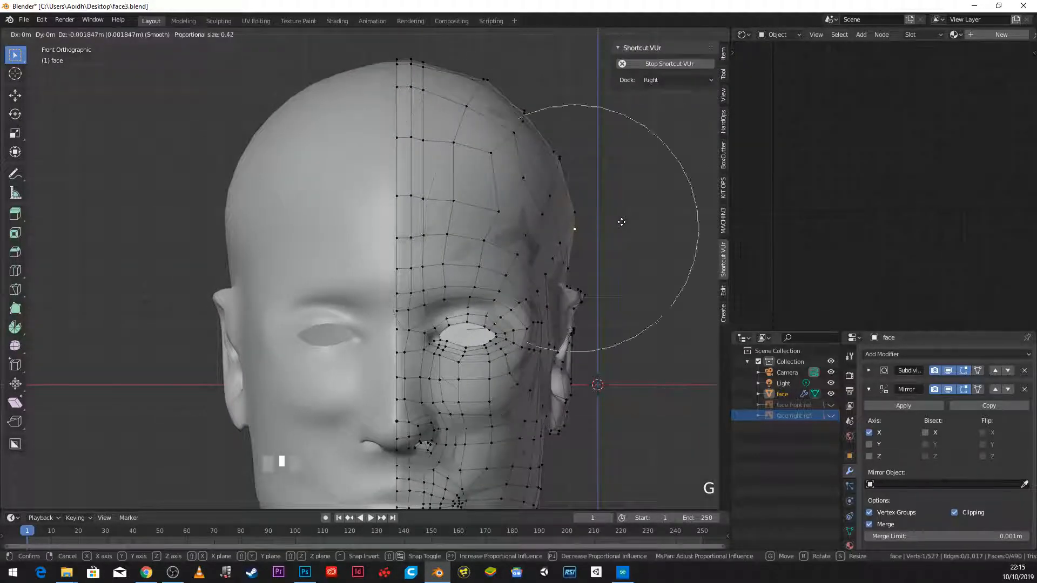
pyautogui.click(601, 215)
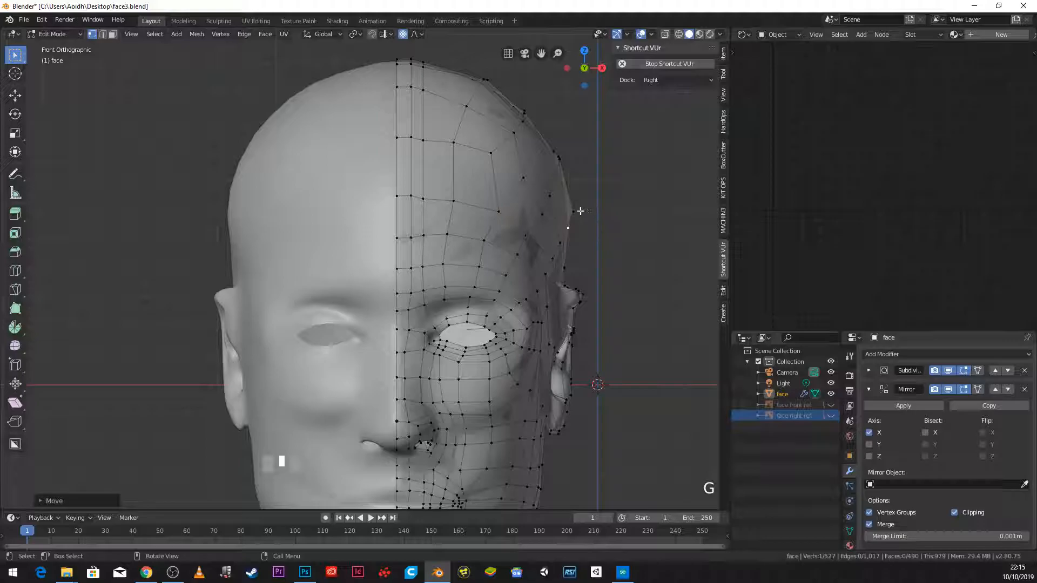
# Step: Pull two more vertices along the skull's side outline inward, one above the ear and one near the upper curve
pyautogui.click(574, 213)
pyautogui.press('g')
pyautogui.click(566, 207)
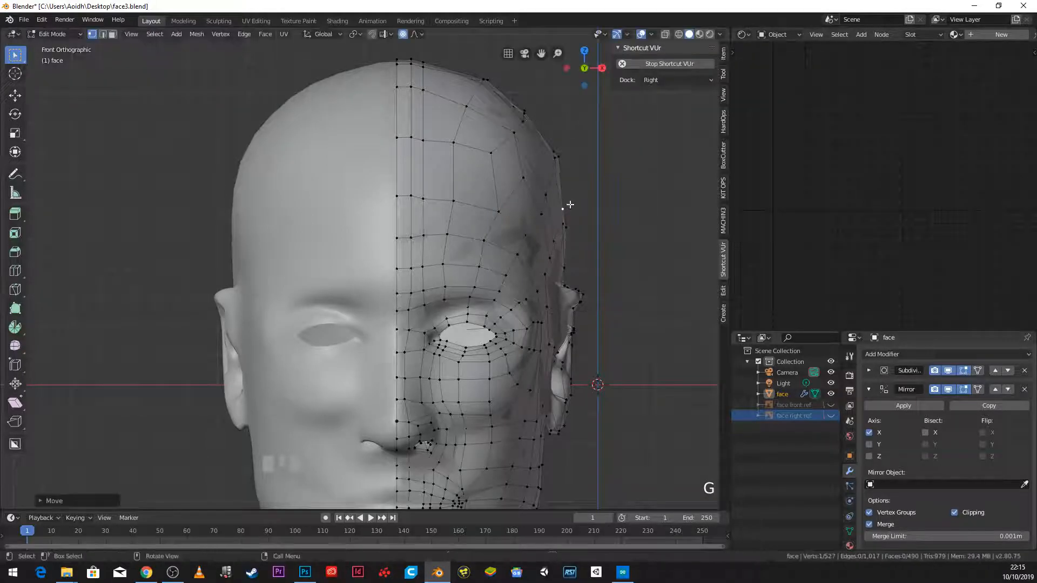
pyautogui.click(562, 153)
pyautogui.press('g')
pyautogui.click(555, 155)
pyautogui.click(554, 158)
pyautogui.press('g')
pyautogui.click(550, 160)
# Step: Move the outline vertex near the upper corner of the crown outward by about 0.027 m with proportional editing
pyautogui.scroll(-2, 558, 160)
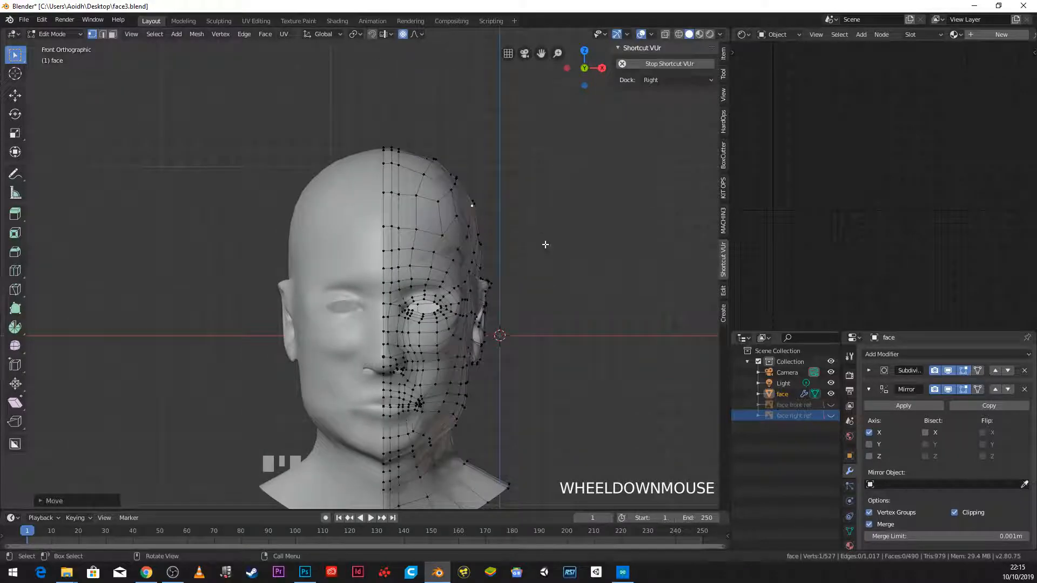
pyautogui.scroll(2, 545, 245)
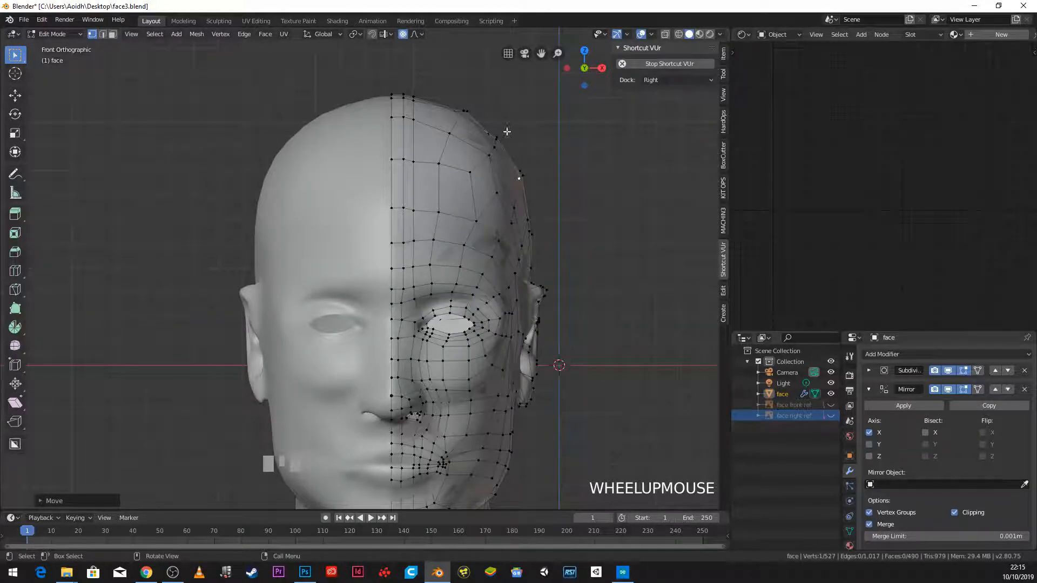
pyautogui.click(502, 134)
pyautogui.press('g')
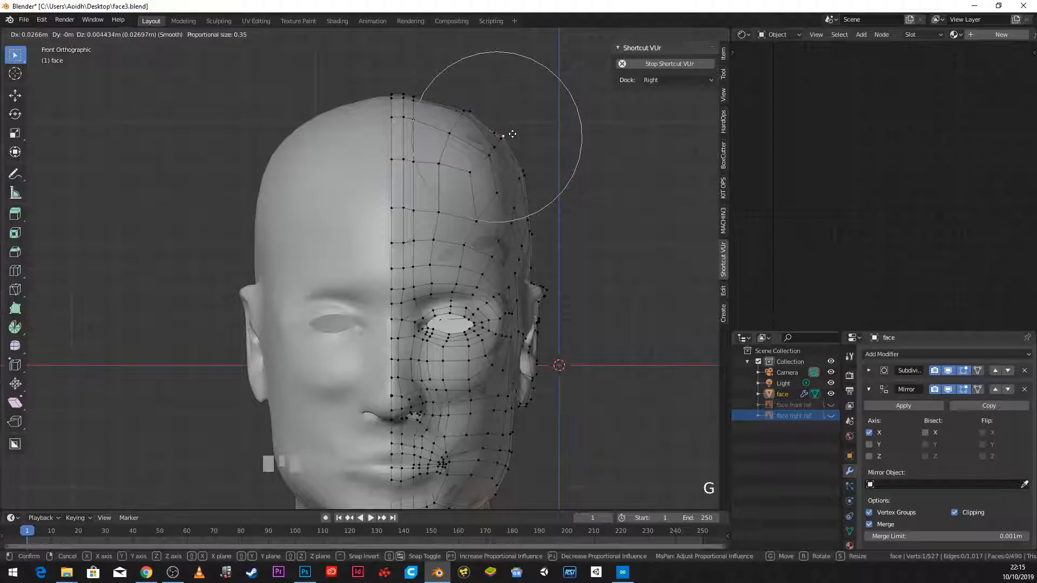
pyautogui.click(512, 133)
# Step: Switch to Object Mode and check the reshaped head's silhouette from the front
pyautogui.scroll(-2, 502, 220)
pyautogui.press('Tab')
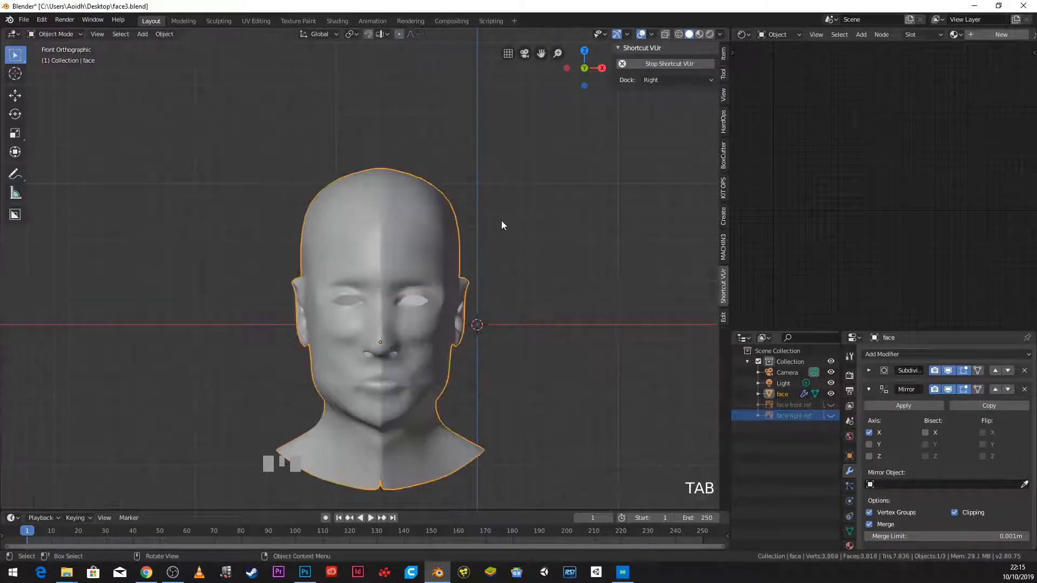
pyautogui.keyDown('shift'); pyautogui.moveTo(493, 256); pyautogui.dragTo(488, 148, button='middle'); pyautogui.keyUp('shift')
pyautogui.scroll(3, 473, 240)
pyautogui.keyDown('shift'); pyautogui.moveTo(457, 225); pyautogui.dragTo(419, 261, button='middle'); pyautogui.keyUp('shift')
# Step: Select three vertices along the nose bridge beside the centre line and turn off proportional editing
pyautogui.press('Tab')
pyautogui.moveTo(487, 289); pyautogui.dragTo(432, 271, button='middle')
pyautogui.keyDown('shift'); pyautogui.moveTo(284, 268); pyautogui.dragTo(352, 296, button='middle'); pyautogui.keyUp('shift')
pyautogui.click(354, 302)
pyautogui.keyDown('shift'); pyautogui.click(366, 272); pyautogui.keyUp('shift')
pyautogui.keyDown('shift'); pyautogui.click(385, 233); pyautogui.keyUp('shift')
pyautogui.press('KP_3')
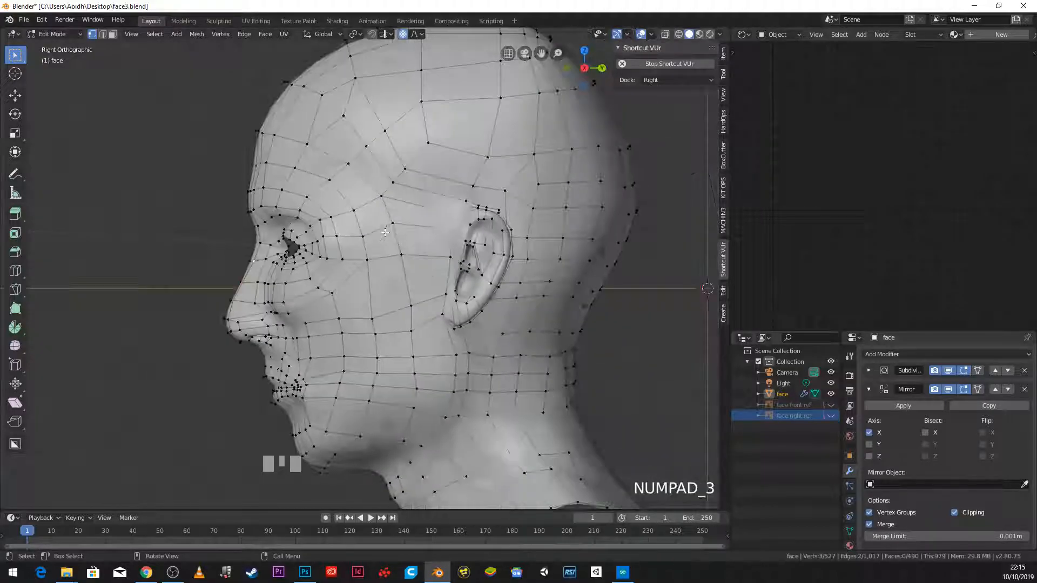
pyautogui.keyDown('shift'); pyautogui.moveTo(306, 259); pyautogui.dragTo(437, 249, button='middle'); pyautogui.keyUp('shift')
pyautogui.scroll(7, 438, 249)
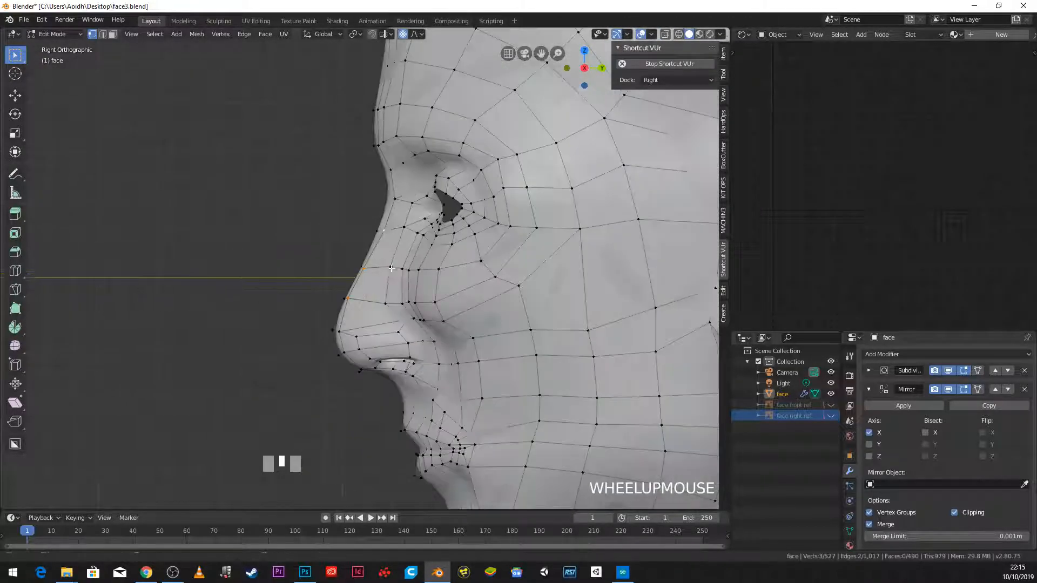
pyautogui.press('g')
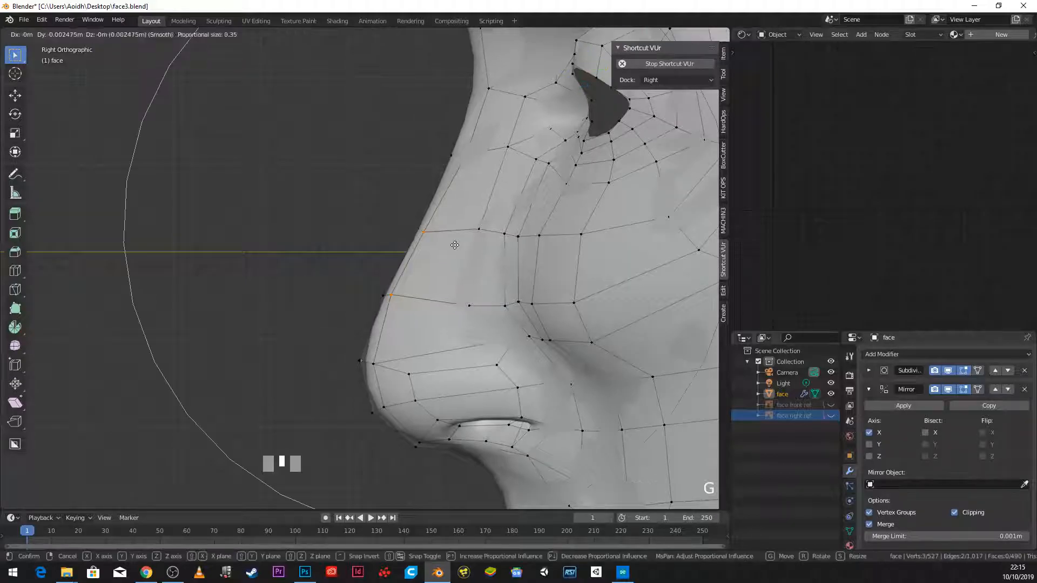
pyautogui.rightClick(453, 245)
pyautogui.click(403, 35)
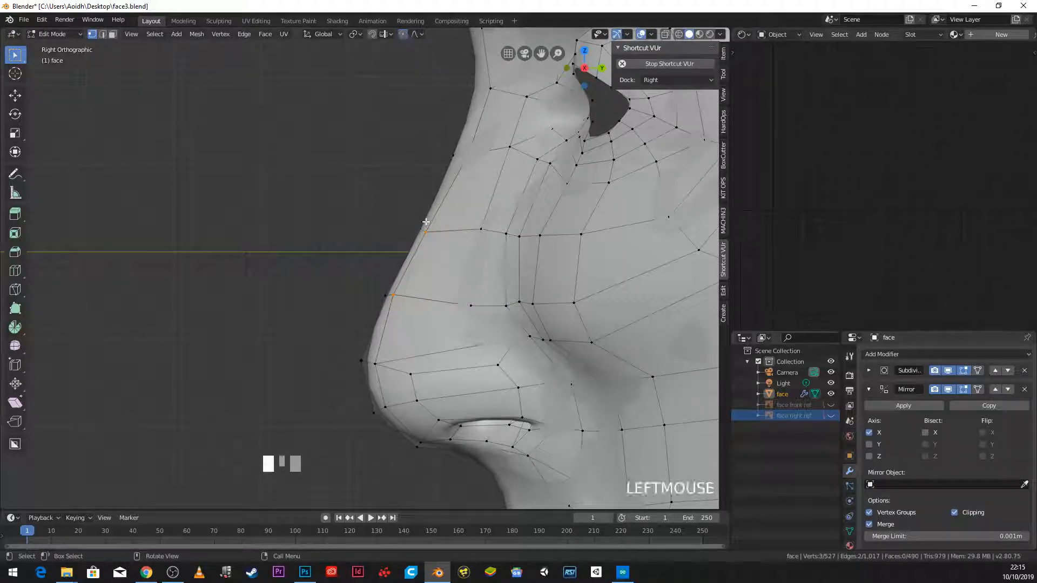
# Step: Move the nose bridge vertices beside the centre line forward one by one onto the side profile
pyautogui.press('g')
pyautogui.click(429, 240)
pyautogui.click(464, 155)
pyautogui.press('g')
pyautogui.click(458, 159)
pyautogui.click(487, 92)
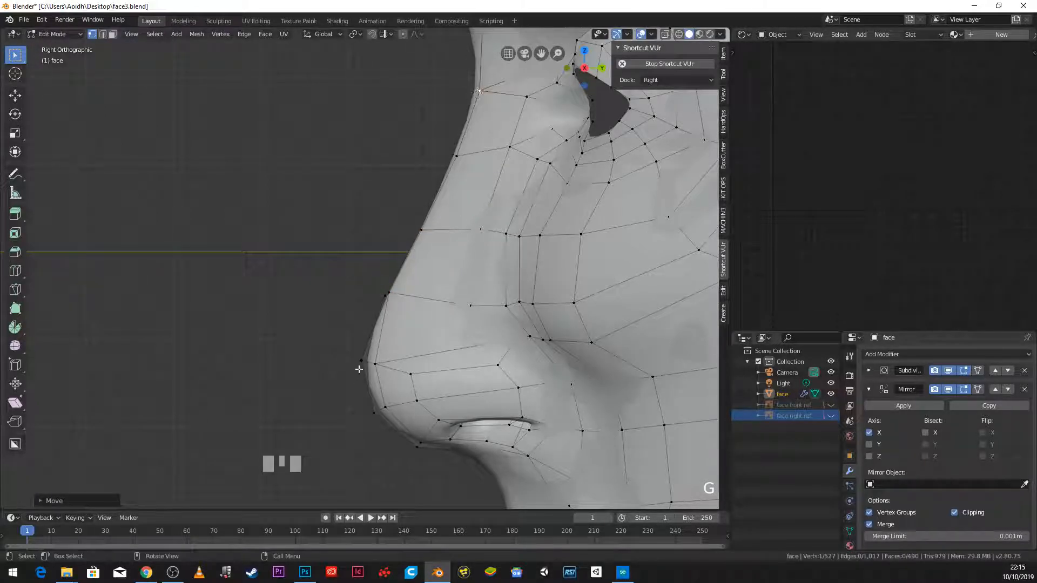
# Step: Move the two vertices beside the centre line at the nose tip forward onto the side profile
pyautogui.click(372, 365)
pyautogui.press('g')
pyautogui.click(360, 359)
pyautogui.click(384, 414)
pyautogui.press('g')
pyautogui.click(385, 415)
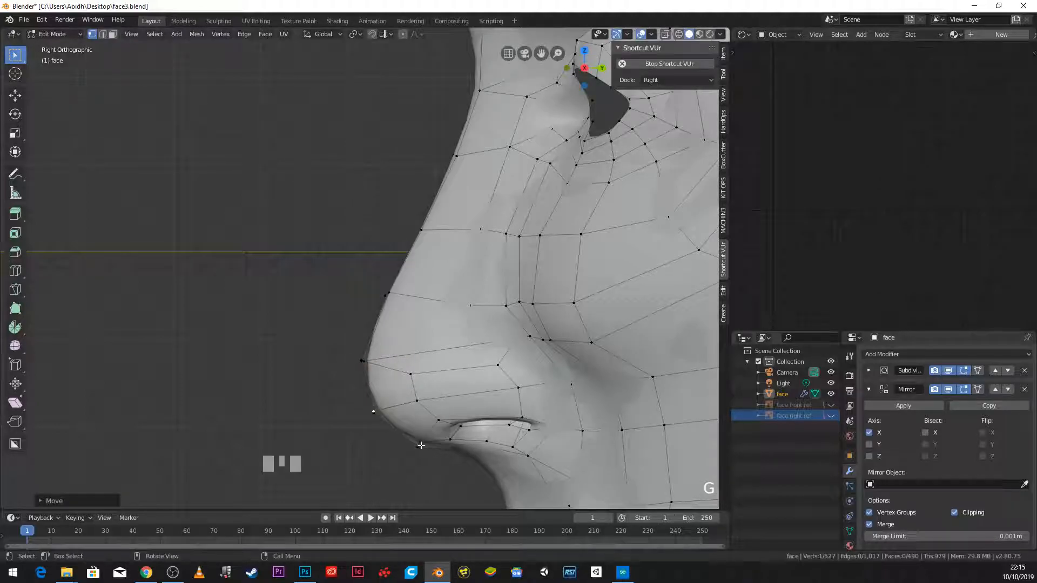
# Step: Move the two vertices between the nose and upper lip, beside the centre line, along the global Y axis
pyautogui.scroll(-2, 418, 446)
pyautogui.keyDown('shift'); pyautogui.moveTo(435, 429); pyautogui.dragTo(494, 273, button='middle'); pyautogui.keyUp('shift')
pyautogui.scroll(-3, 513, 308)
pyautogui.scroll(3, 561, 335)
pyautogui.click(502, 259)
pyautogui.keyDown('shift'); pyautogui.click(507, 266); pyautogui.keyUp('shift')
pyautogui.press('g')
pyautogui.press('y')
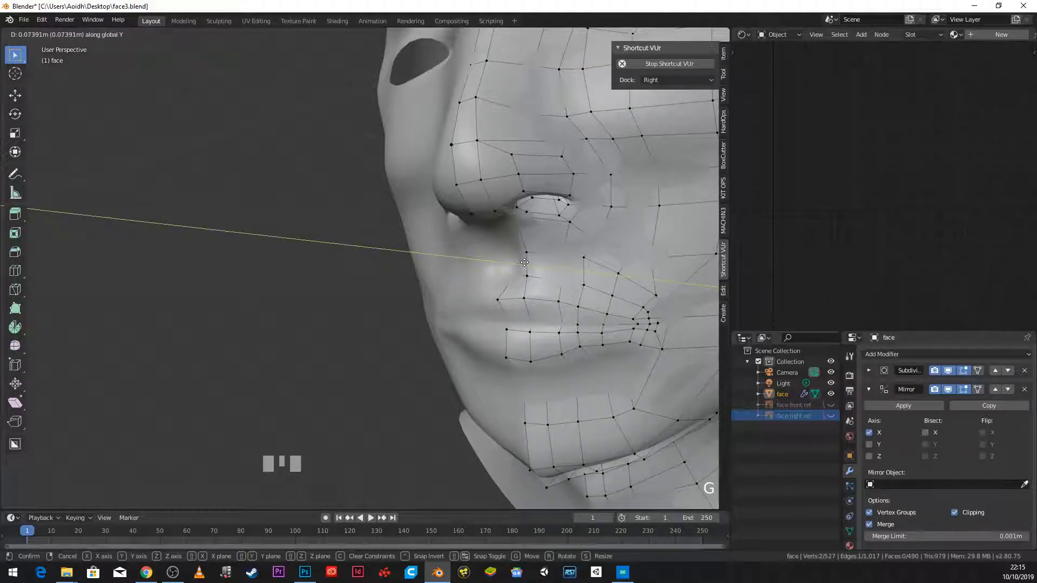
pyautogui.click(524, 263)
# Step: Select the lip vertices beside the centre line and move the upper-lip one forward onto the side profile
pyautogui.keyDown('shift'); pyautogui.moveTo(513, 368); pyautogui.dragTo(494, 259, button='middle'); pyautogui.keyUp('shift')
pyautogui.scroll(2, 494, 254)
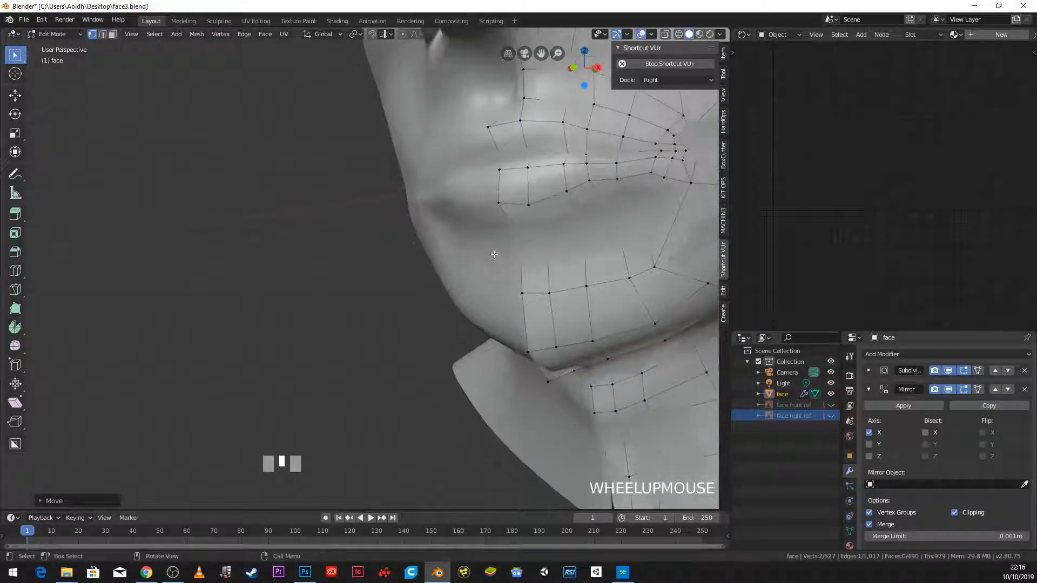
pyautogui.click(522, 120)
pyautogui.keyDown('shift'); pyautogui.click(528, 204); pyautogui.keyUp('shift')
pyautogui.press('KP_3')
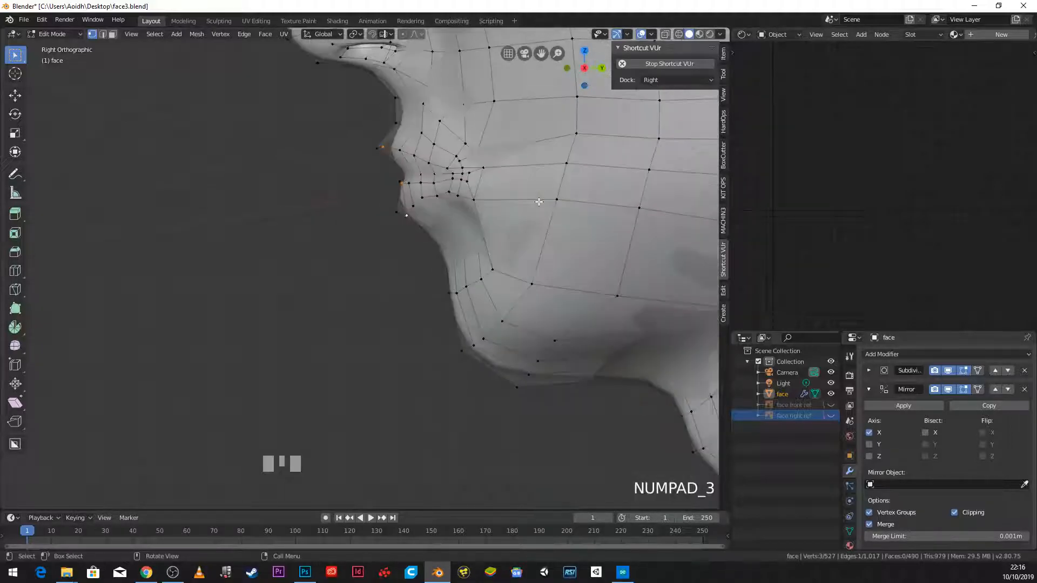
pyautogui.scroll(2, 538, 202)
pyautogui.keyDown('shift'); pyautogui.moveTo(539, 202); pyautogui.dragTo(454, 218, button='middle'); pyautogui.keyUp('shift')
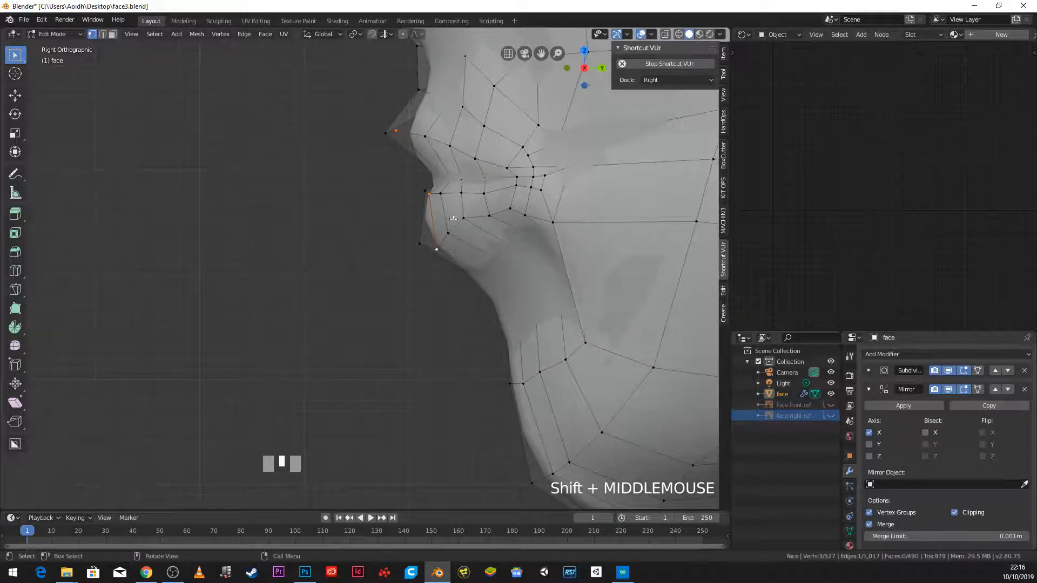
pyautogui.click(396, 132)
pyautogui.press('g')
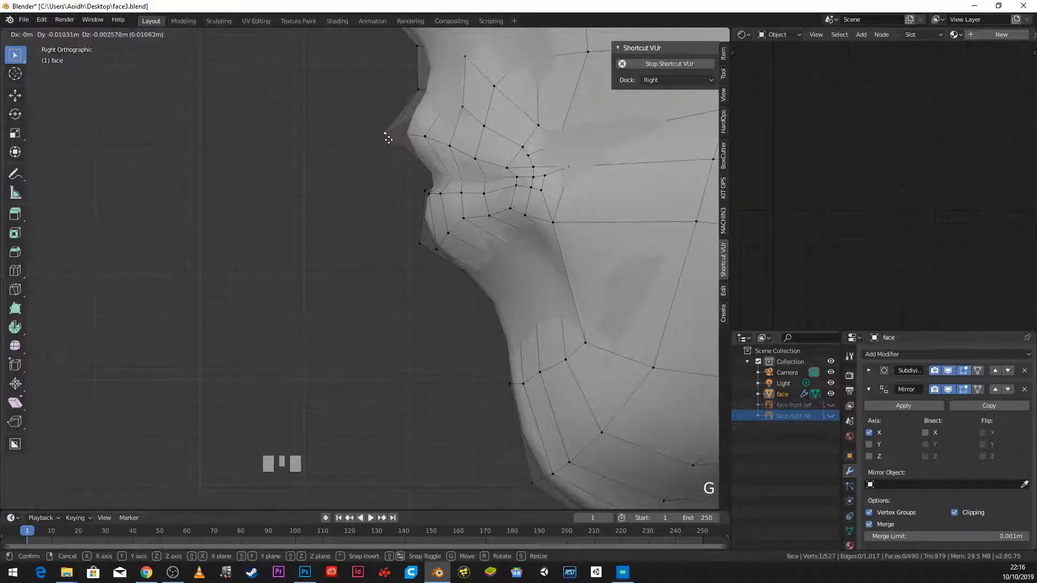
pyautogui.click(393, 140)
# Step: Move the two lower-lip vertices beside the centre line forward onto the side profile
pyautogui.click(435, 197)
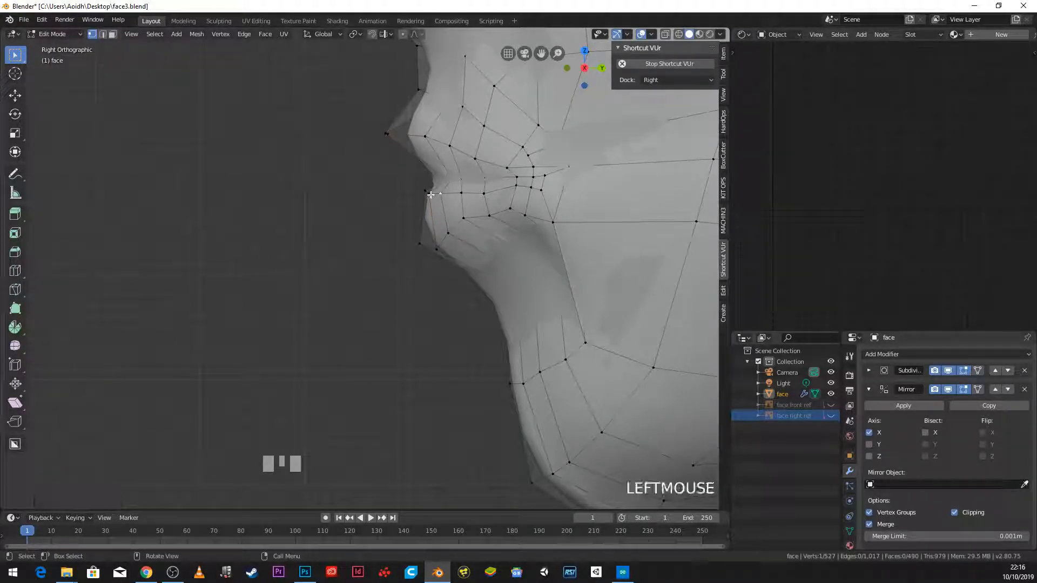
pyautogui.press('g')
pyautogui.click(427, 207)
pyautogui.click(420, 243)
pyautogui.press('g')
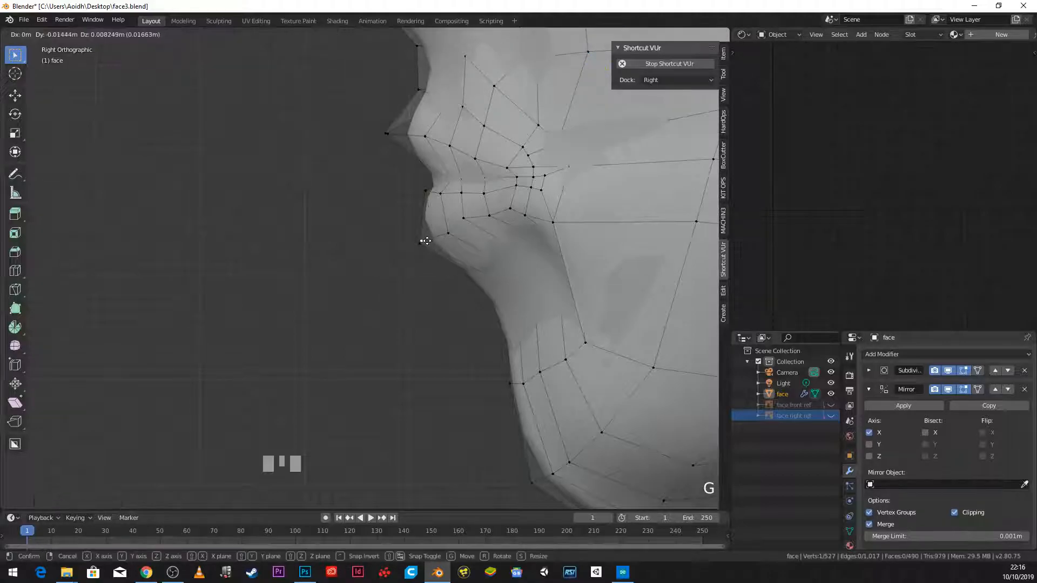
pyautogui.click(425, 241)
# Step: Move the vertex in the crease between the lower lip and chin forward onto the side profile
pyautogui.click(489, 273)
pyautogui.press('g')
pyautogui.click(488, 274)
pyautogui.press('g')
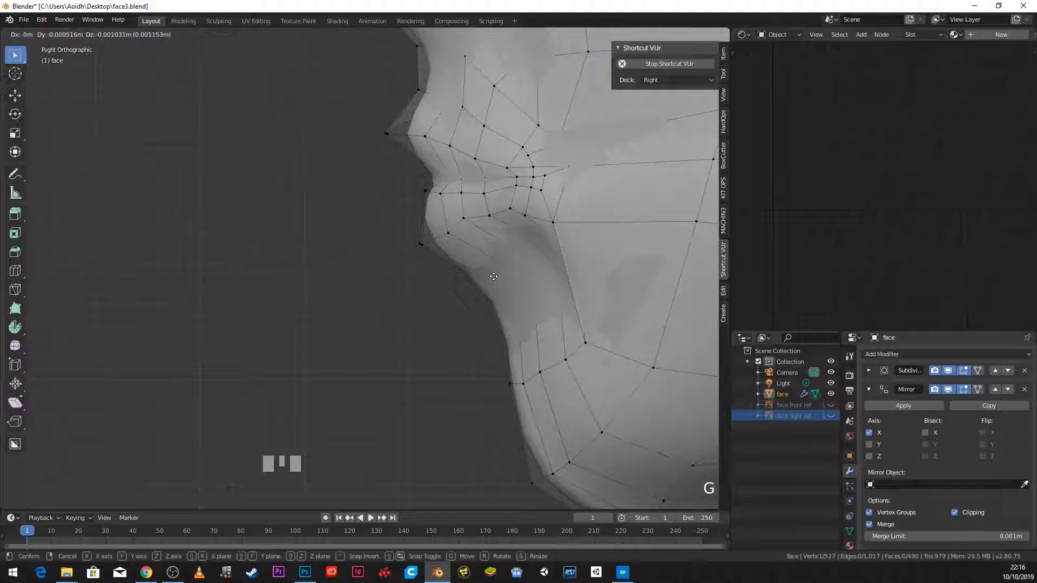
pyautogui.moveTo(488, 278); pyautogui.dragTo(559, 266, button='middle')
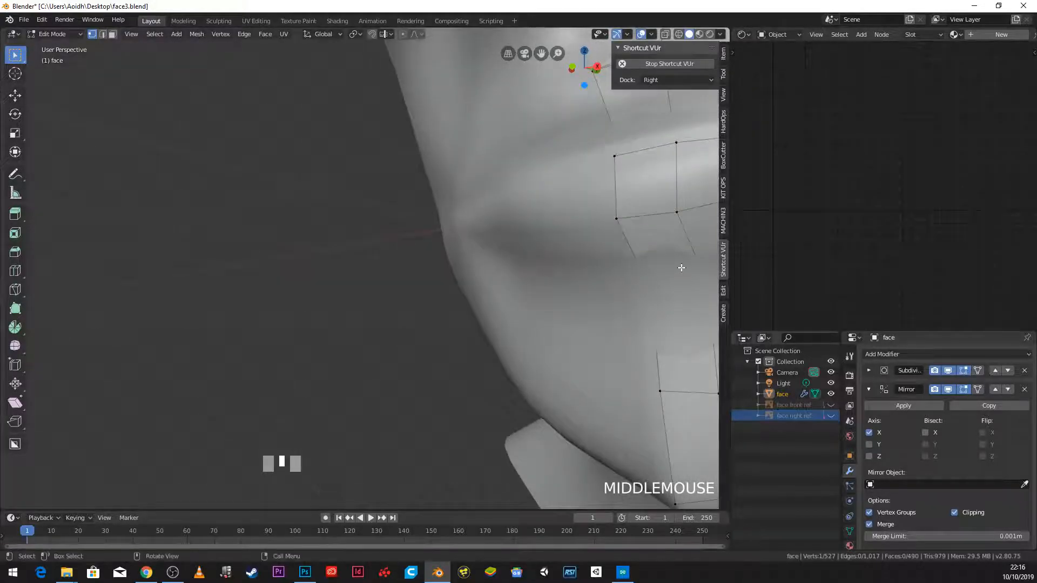
pyautogui.click(702, 277)
pyautogui.press('KP_3')
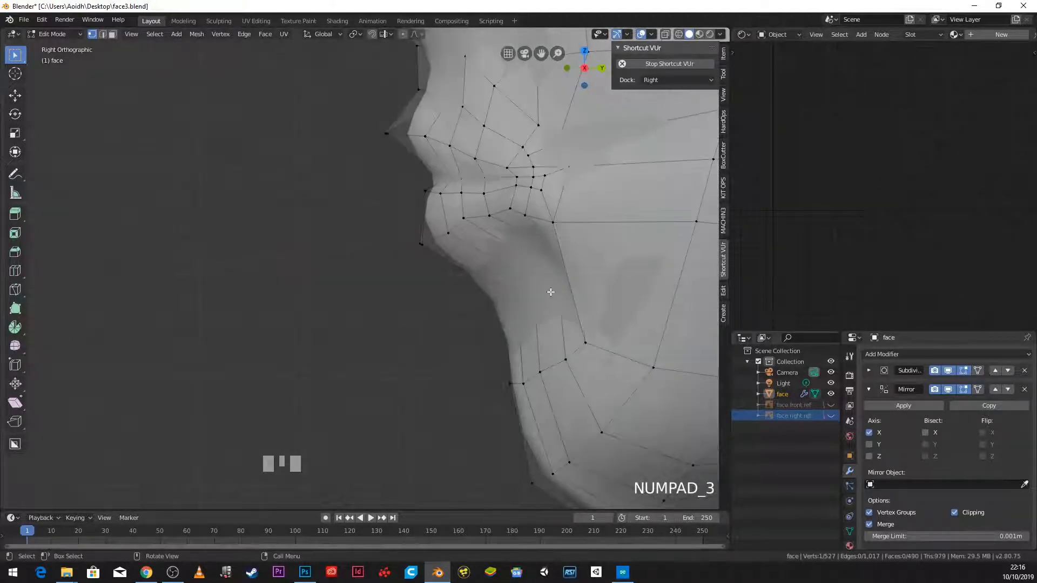
pyautogui.press('g')
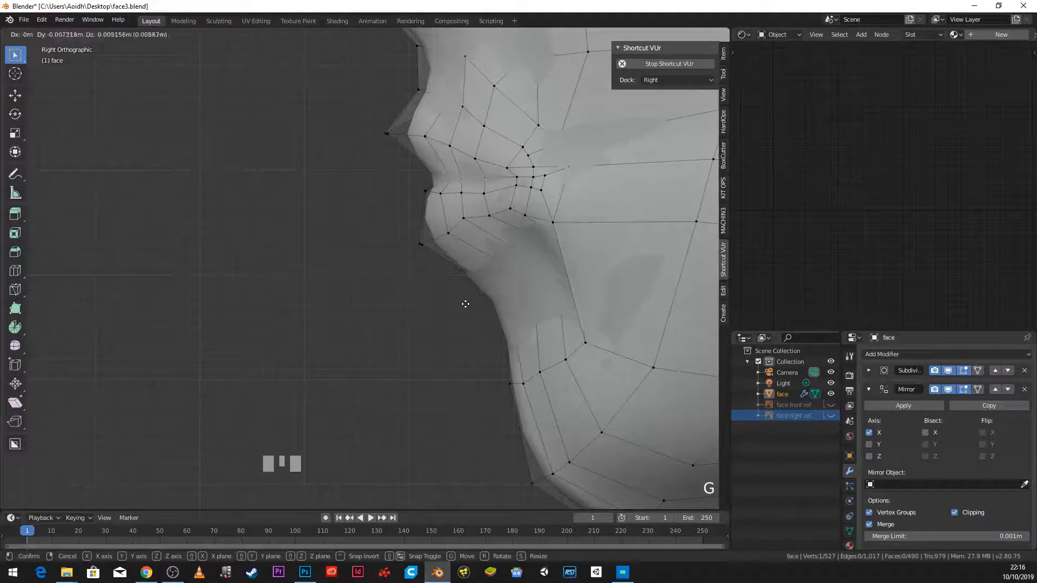
pyautogui.click(445, 304)
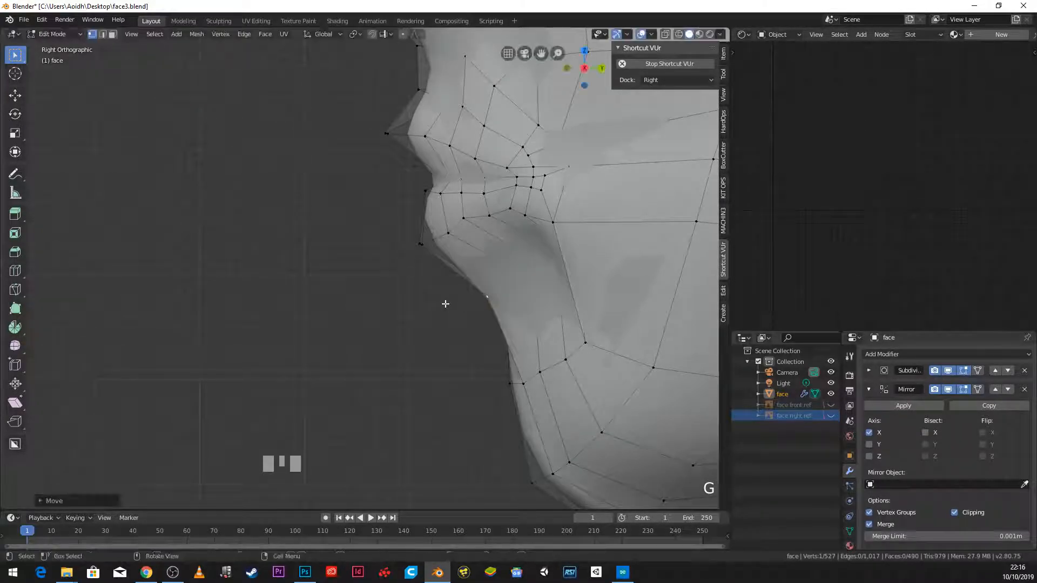
# Step: Move the three chin vertices beside the centre line outward onto the chin's side profile
pyautogui.click(523, 385)
pyautogui.press('g')
pyautogui.click(515, 386)
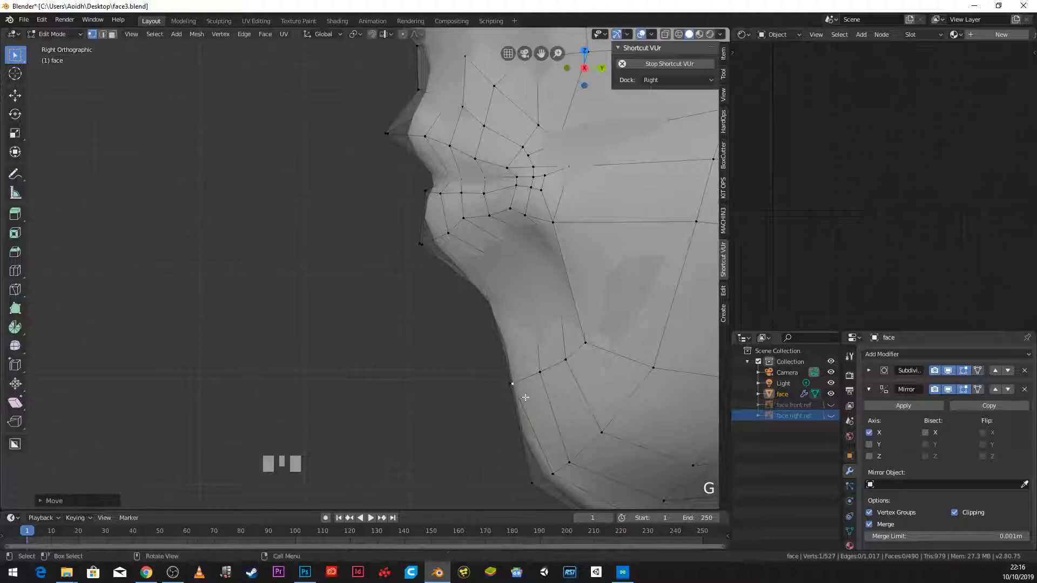
pyautogui.scroll(-2, 515, 386)
pyautogui.click(497, 414)
pyautogui.press('g')
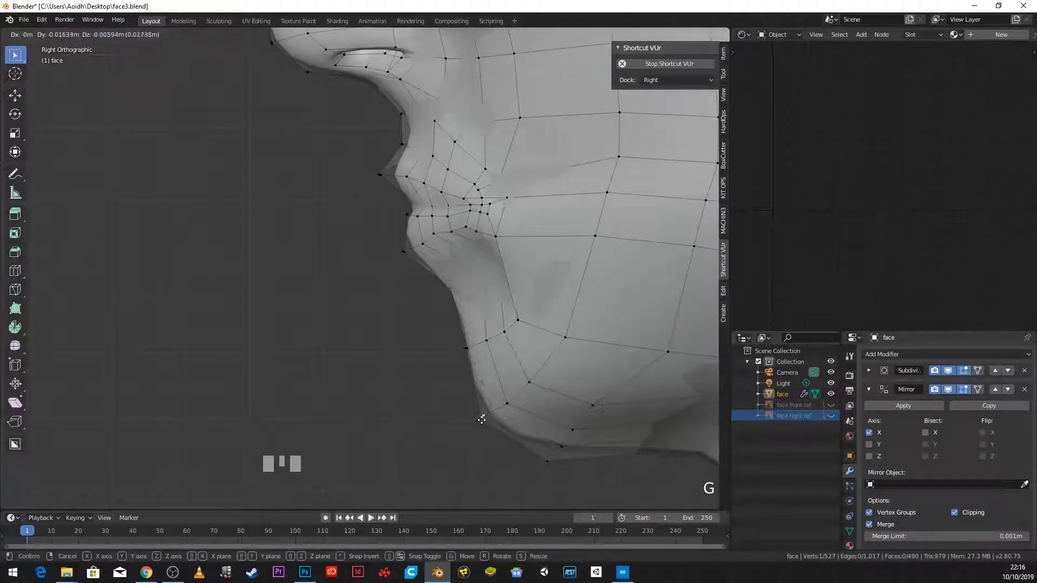
pyautogui.click(480, 417)
pyautogui.press('g')
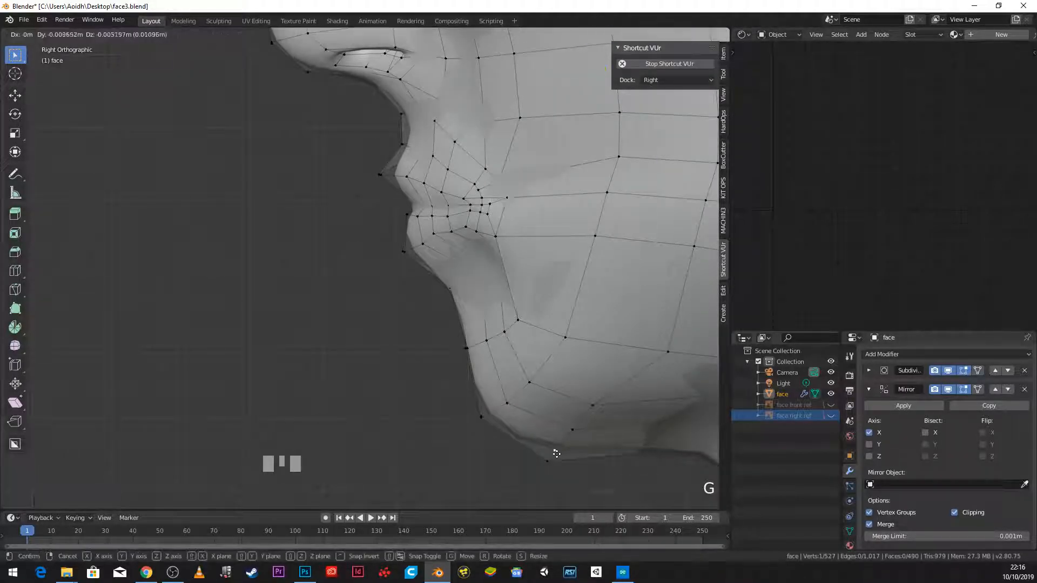
pyautogui.click(551, 454)
# Step: Examine the reshaped nose, lips and chin in Object Mode from several angles
pyautogui.moveTo(550, 455); pyautogui.dragTo(665, 106, button='middle')
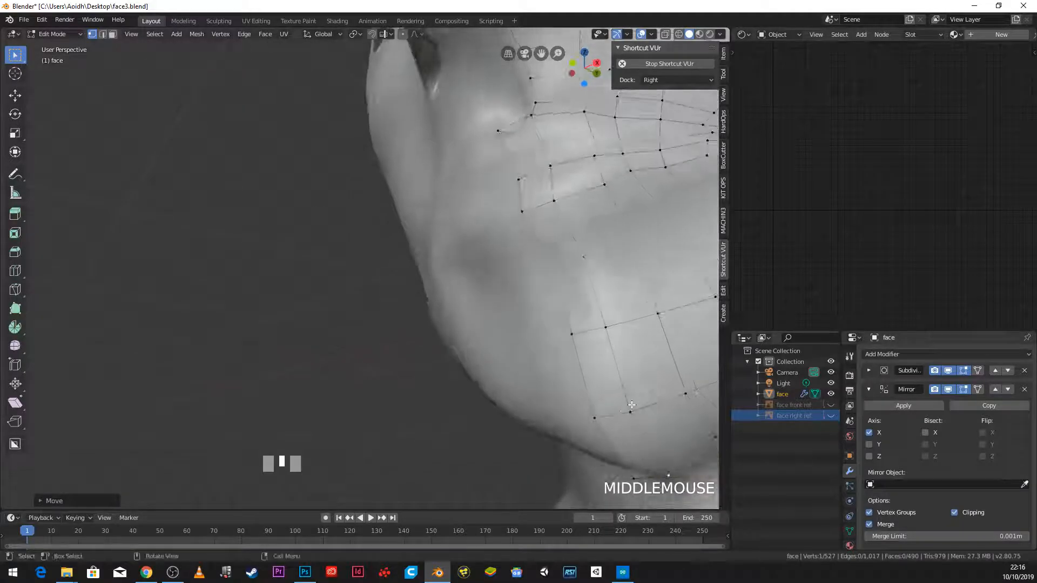
pyautogui.scroll(-4, 590, 399)
pyautogui.scroll(-3, 561, 379)
pyautogui.press('Tab')
pyautogui.scroll(-2, 488, 294)
pyautogui.moveTo(488, 293); pyautogui.dragTo(372, 326, button='middle')
pyautogui.scroll(3, 488, 277)
pyautogui.scroll(-2, 397, 353)
pyautogui.moveTo(390, 348); pyautogui.dragTo(378, 304, button='middle')
# Step: Return to Edit Mode and move the two lower brow vertices near the centre line forward onto the side profile
pyautogui.press('Tab')
pyautogui.scroll(3, 397, 297)
pyautogui.press('KP_3')
pyautogui.scroll(2, 423, 268)
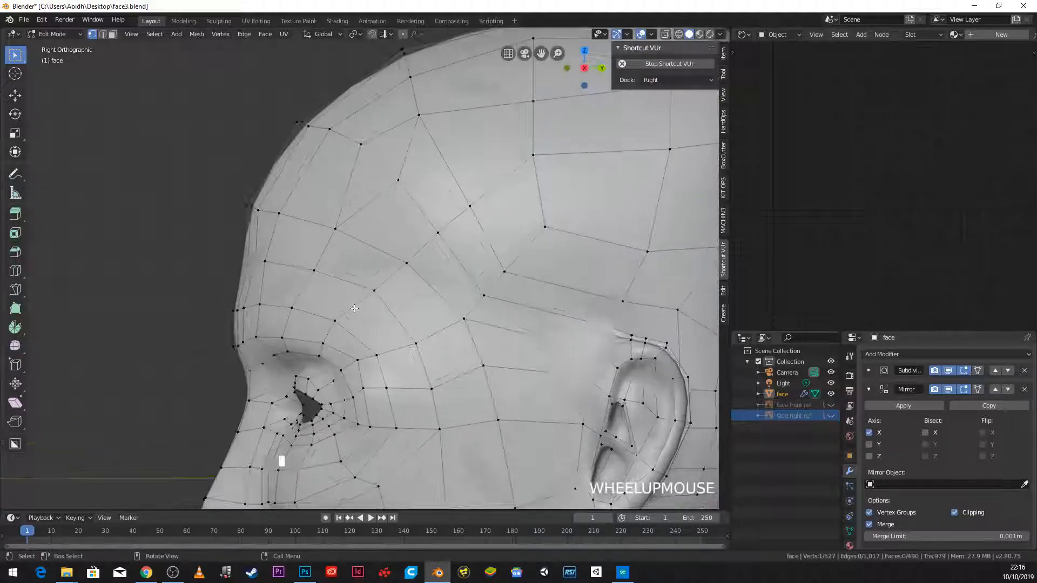
pyautogui.scroll(2, 423, 268)
pyautogui.scroll(1, 424, 268)
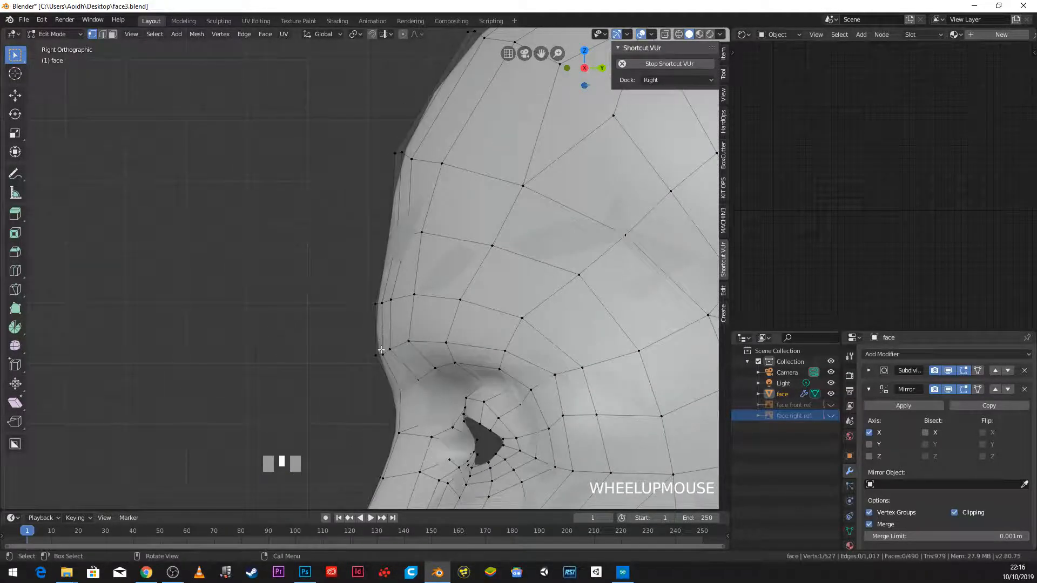
pyautogui.click(381, 354)
pyautogui.press('g')
pyautogui.click(377, 355)
pyautogui.click(389, 350)
pyautogui.press('g')
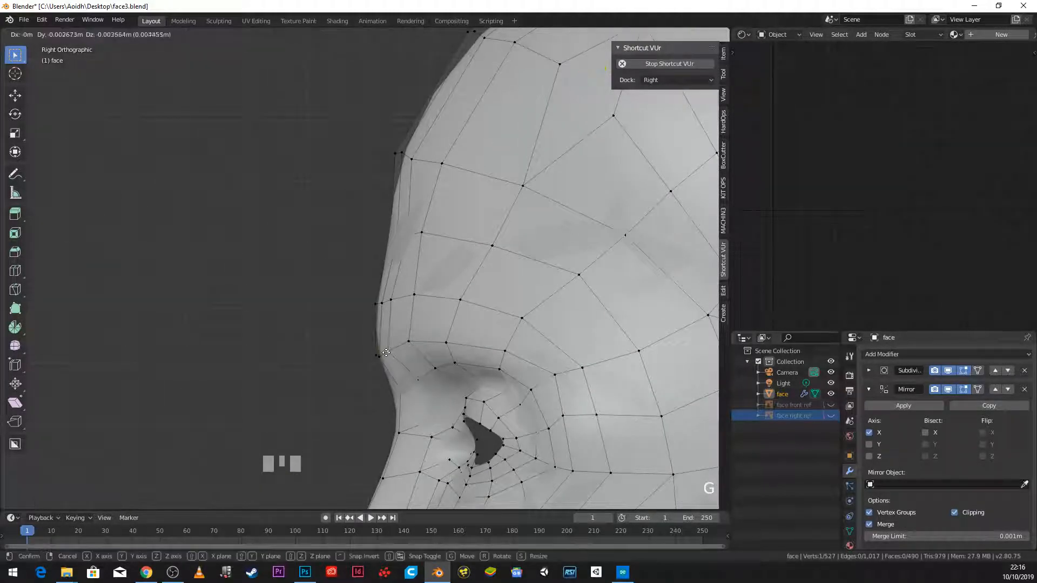
pyautogui.click(379, 355)
# Step: Move the two vertices in the row above the brow forward onto the forehead's side profile
pyautogui.click(382, 303)
pyautogui.press('g')
pyautogui.click(376, 303)
pyautogui.click(391, 300)
pyautogui.press('g')
pyautogui.click(390, 300)
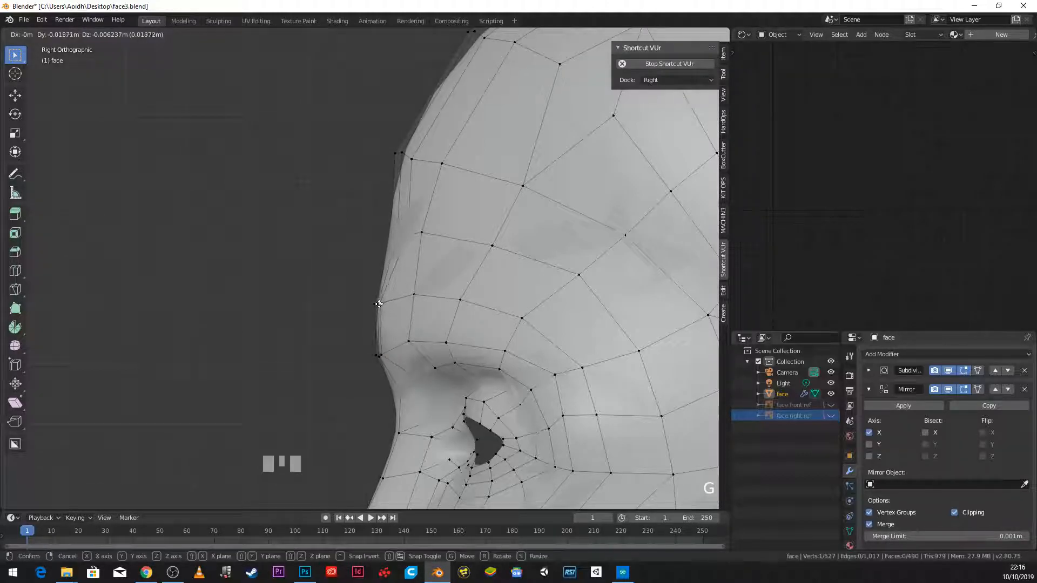
# Step: Move the mid-forehead vertices near the centre line, plus the neighbouring vertex above the brow, forward toward the profile
pyautogui.click(394, 238)
pyautogui.press('g')
pyautogui.click(388, 238)
pyautogui.press('g')
pyautogui.click(406, 237)
pyautogui.press('g')
pyautogui.click(412, 238)
pyautogui.press('g')
pyautogui.click(420, 238)
pyautogui.click(416, 297)
pyautogui.press('g')
pyautogui.click(402, 296)
# Step: Move the upper-forehead and hairline vertices near the centre line outward onto the head's side profile
pyautogui.click(402, 155)
pyautogui.press('g')
pyautogui.click(398, 155)
pyautogui.press('g')
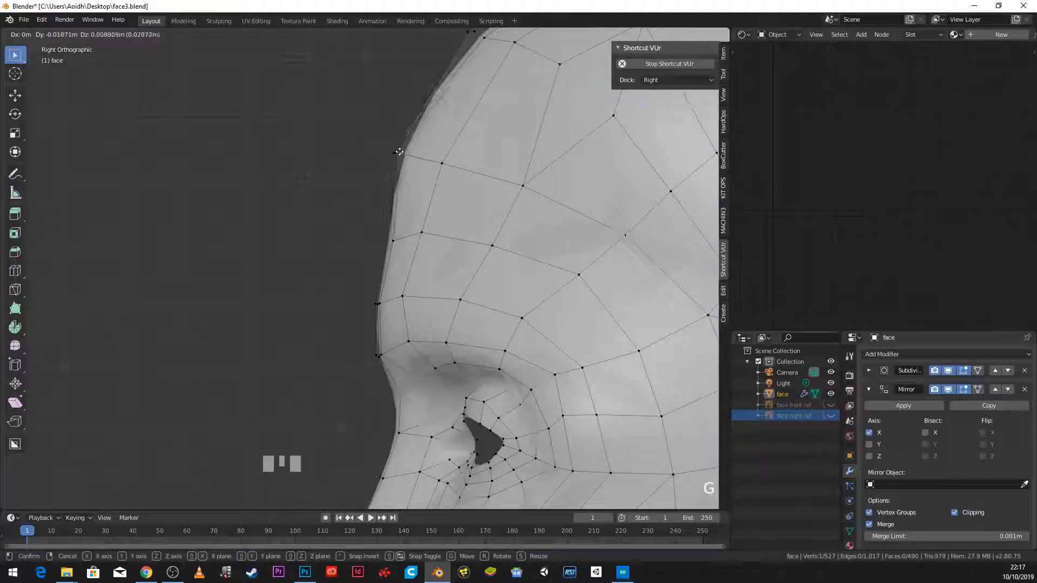
pyautogui.click(398, 153)
pyautogui.scroll(-1, 459, 65)
pyautogui.click(459, 66)
pyautogui.press('g')
pyautogui.click(457, 73)
pyautogui.press('g')
pyautogui.click(458, 74)
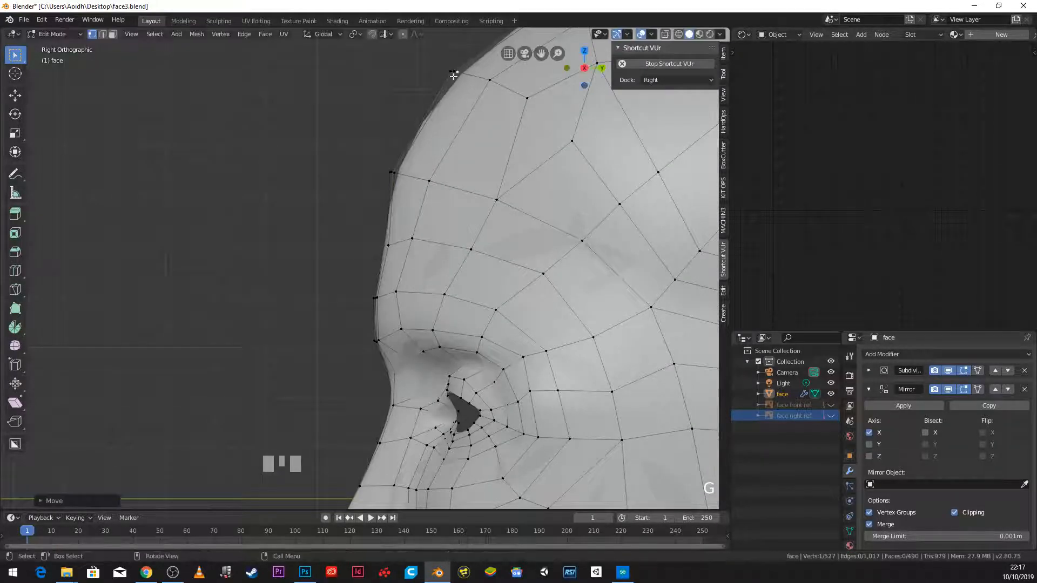
# Step: Check the forehead in Object Mode, and move two vertices above the brow forward about 0.011 m along global Y
pyautogui.scroll(-1, 363, 164)
pyautogui.press('Tab')
pyautogui.moveTo(414, 241); pyautogui.dragTo(441, 306, button='middle')
pyautogui.scroll(5, 463, 267)
pyautogui.press('Tab')
pyautogui.click(451, 270)
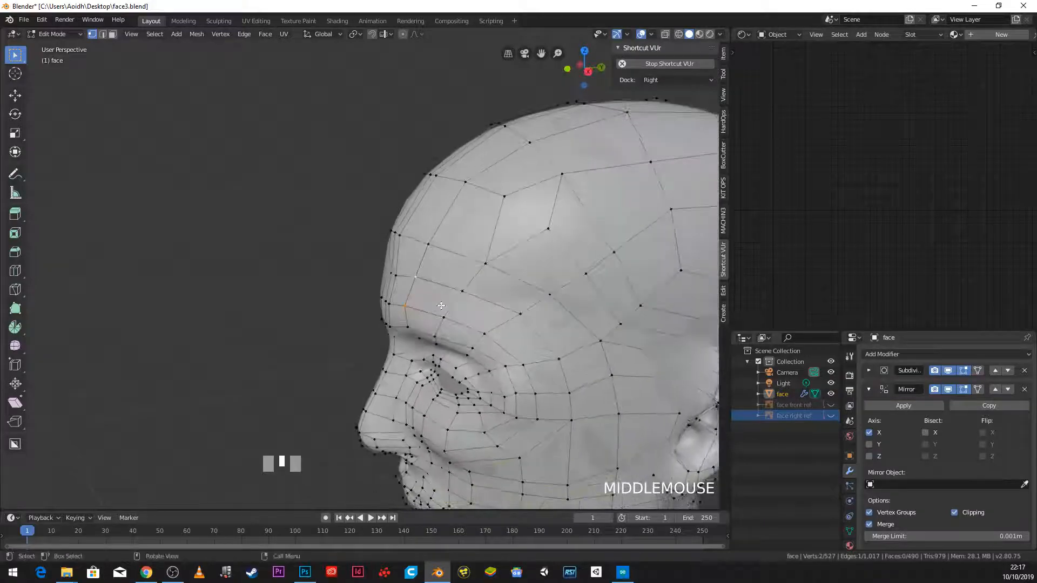
pyautogui.press('g')
pyautogui.press('y')
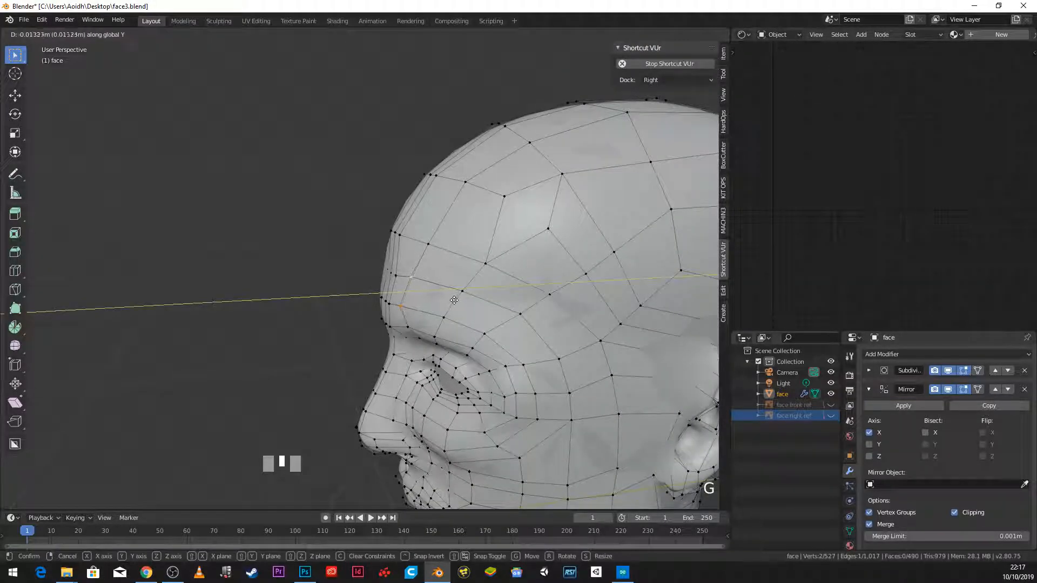
pyautogui.click(452, 301)
# Step: Move three further forehead vertices above the brow individually along the global Y axis to smooth the surface
pyautogui.click(441, 251)
pyautogui.press('g')
pyautogui.press('y')
pyautogui.click(431, 253)
pyautogui.click(484, 267)
pyautogui.press('g')
pyautogui.press('y')
pyautogui.click(474, 268)
pyautogui.click(467, 292)
pyautogui.press('g')
pyautogui.press('y')
pyautogui.click(470, 294)
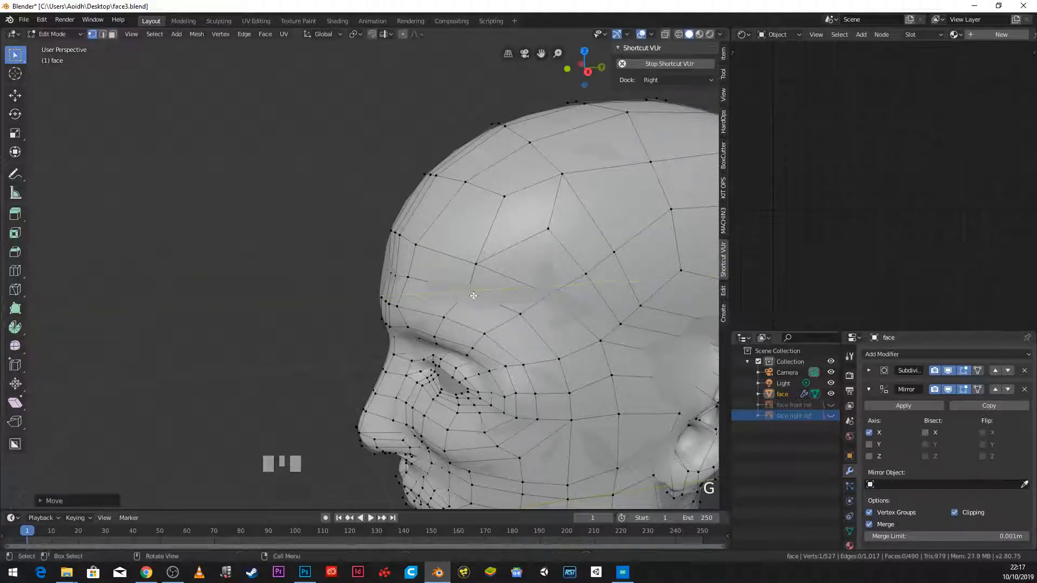
# Step: Slide the three vertices above the eye along their edges to adjust the brow
pyautogui.click(429, 337)
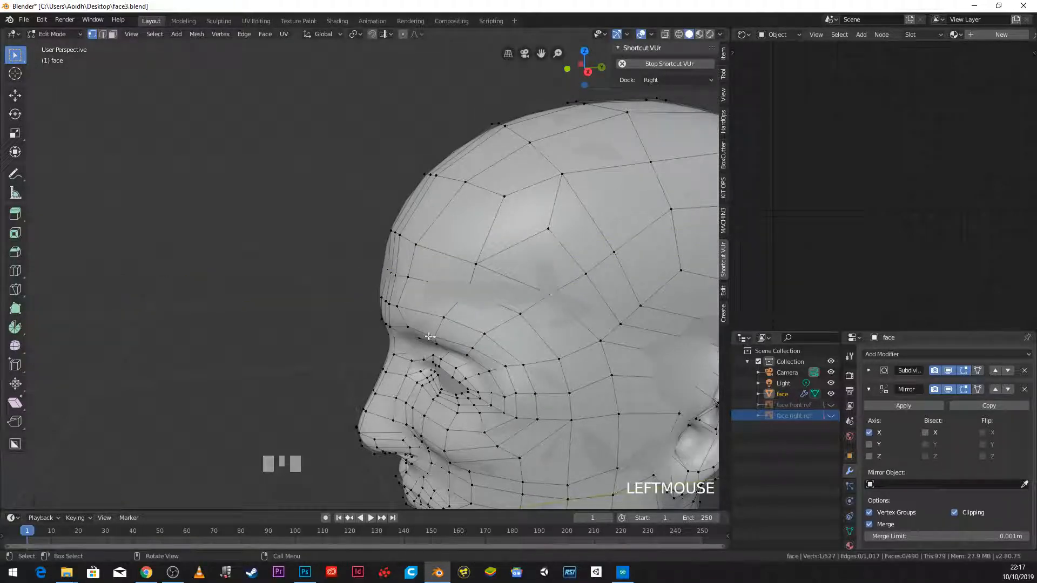
pyautogui.press('g')
pyautogui.press('g')
pyautogui.click(464, 346)
pyautogui.moveTo(465, 346); pyautogui.dragTo(559, 304, button='middle')
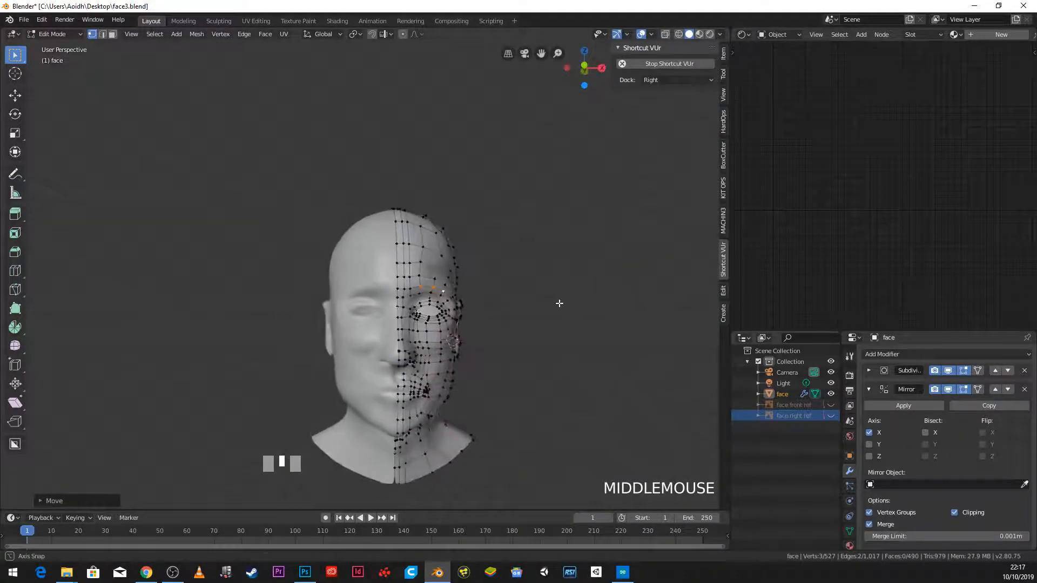
# Step: Switch to Object Mode and check the head's overall shape from the front
pyautogui.press('Tab')
pyautogui.scroll(-2, 478, 313)
pyautogui.press('KP_1')
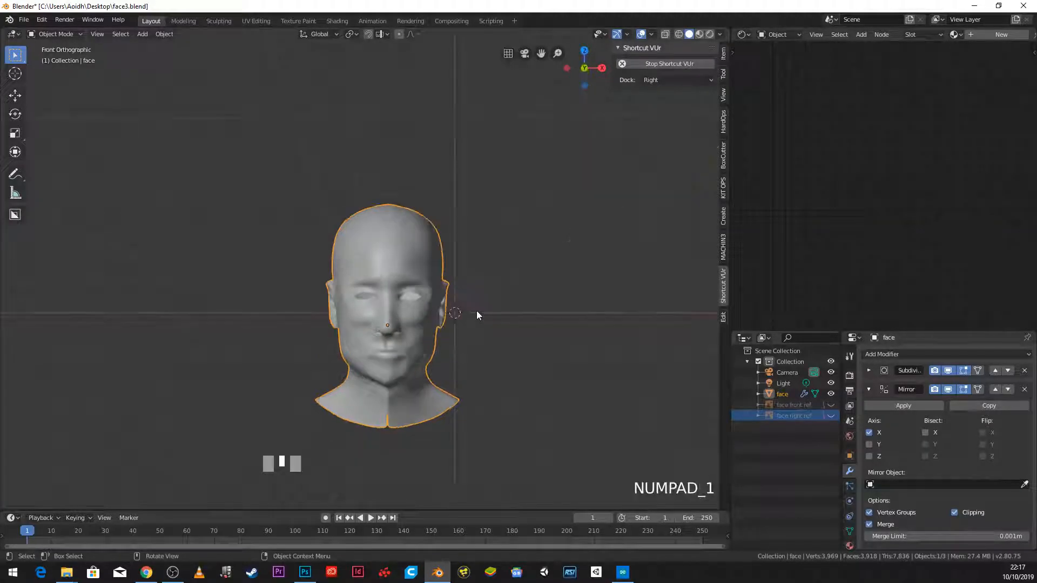
pyautogui.scroll(4, 478, 312)
pyautogui.moveTo(486, 310)
pyautogui.keyDown('shift'); pyautogui.mouseDown(button='middle')
pyautogui.moveTo(450, 213)
pyautogui.moveTo(407, 209)
pyautogui.moveTo(396, 192)
pyautogui.moveTo(337, 205)
pyautogui.moveTo(329, 222)
pyautogui.moveTo(380, 234)
pyautogui.moveTo(428, 277)
pyautogui.moveTo(456, 273)
pyautogui.moveTo(428, 311)
pyautogui.moveTo(380, 264)
pyautogui.moveTo(423, 335)
pyautogui.moveTo(441, 406)
pyautogui.moveTo(431, 326)
pyautogui.moveTo(423, 335)
pyautogui.moveTo(470, 303)
pyautogui.mouseUp(button='middle'); pyautogui.keyUp('shift')
# Step: In Edit Mode, select the four front-of-neck vertices beside the centre line and move them slightly forward in the right side view
pyautogui.press('Tab')
pyautogui.scroll(5, 578, 334)
pyautogui.click(597, 325)
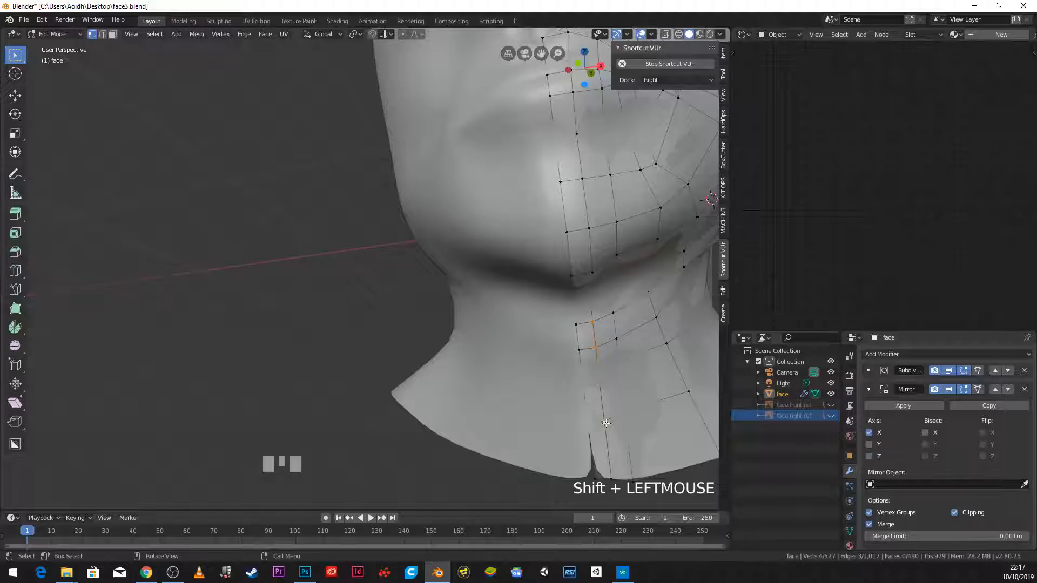
pyautogui.press('KP_3')
pyautogui.scroll(3, 398, 405)
pyautogui.keyDown('shift'); pyautogui.moveTo(354, 446); pyautogui.dragTo(417, 349, button='middle'); pyautogui.keyUp('shift')
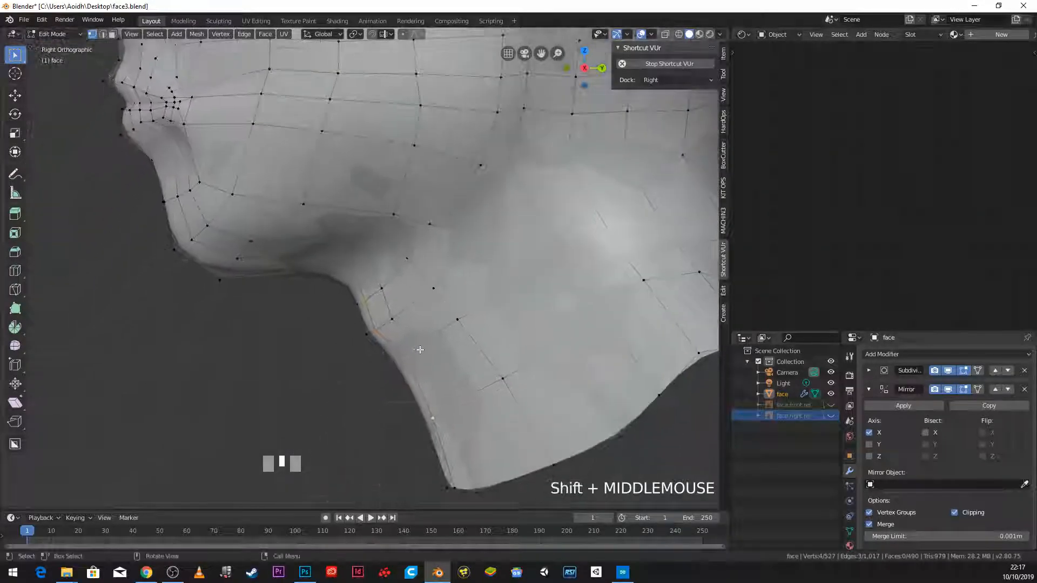
pyautogui.press('g')
pyautogui.click(414, 352)
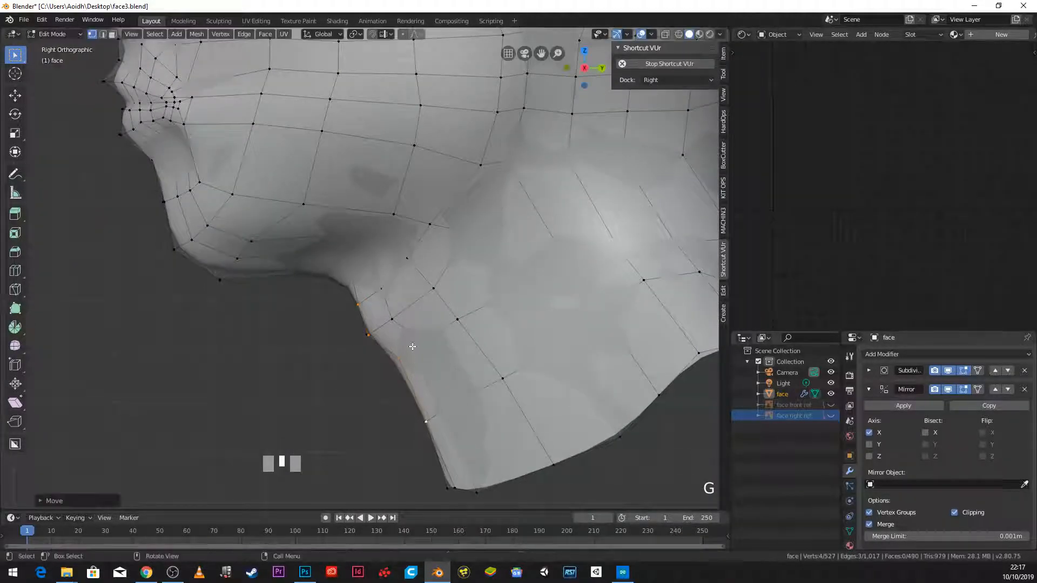
# Step: Move the next column of four front-of-neck vertices forward and slightly down to follow the throat profile, and return to Object Mode
pyautogui.keyDown('shift'); pyautogui.click(394, 310); pyautogui.keyUp('shift')
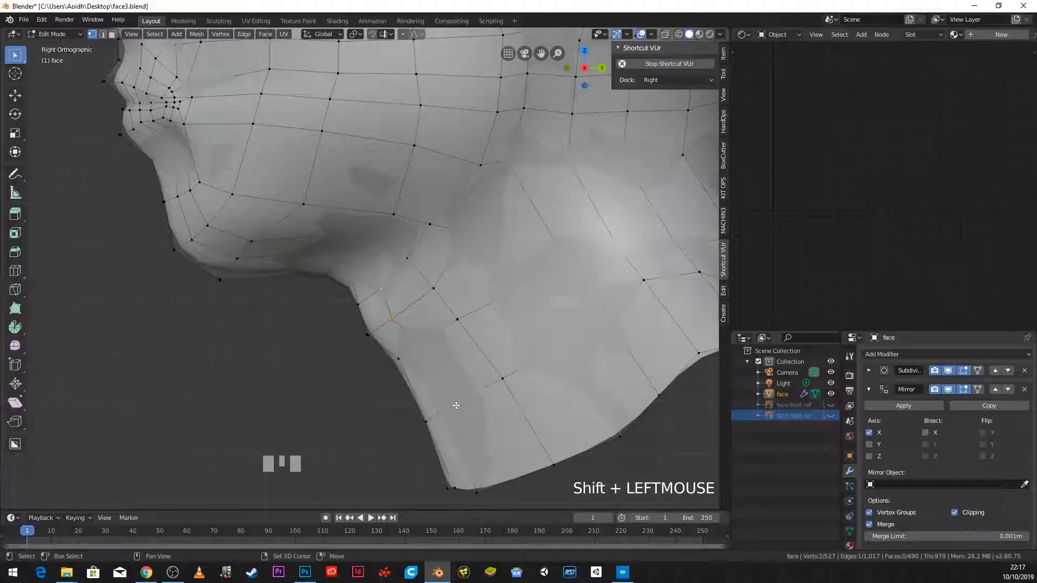
pyautogui.press('g')
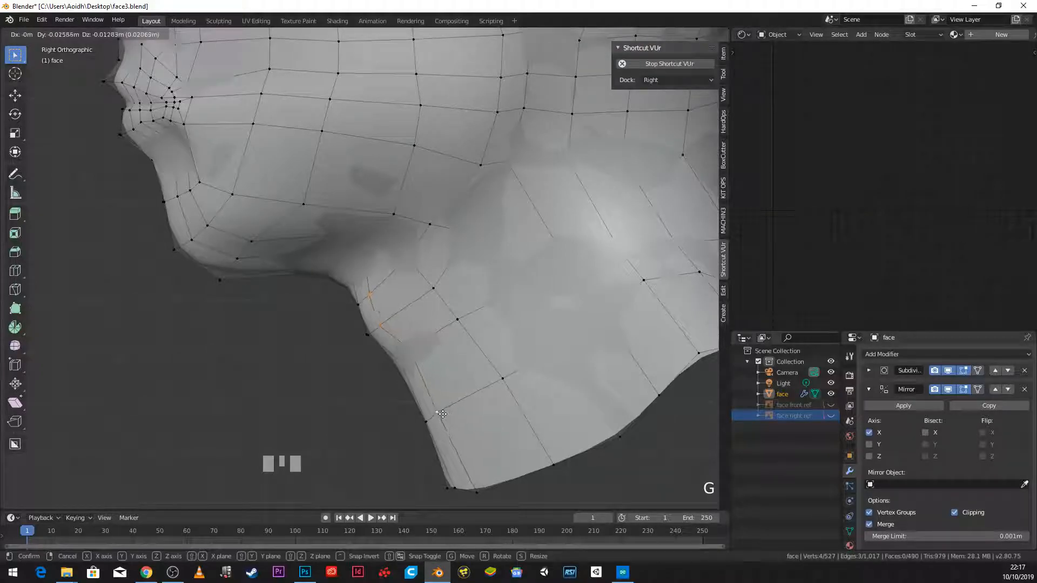
pyautogui.click(439, 416)
pyautogui.scroll(-3, 463, 393)
pyautogui.press('Tab')
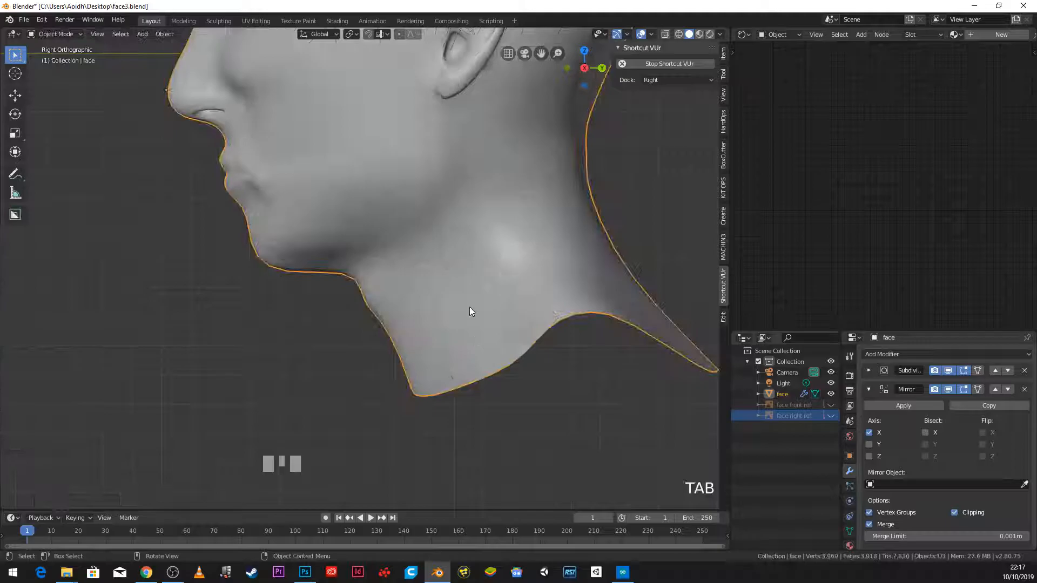
# Step: Examine the smoothed head from the front, from below and at an angle, checking the neck, jaw and facial proportions
pyautogui.scroll(-2, 469, 306)
pyautogui.moveTo(373, 281); pyautogui.dragTo(451, 322, button='middle')
pyautogui.scroll(3, 495, 336)
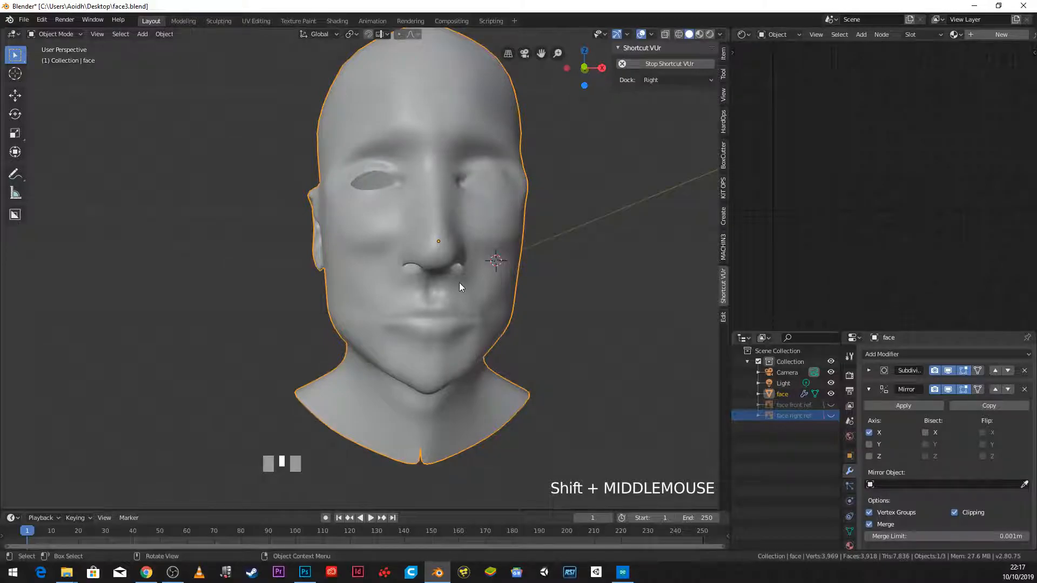
pyautogui.moveTo(459, 287); pyautogui.dragTo(417, 293, button='middle')
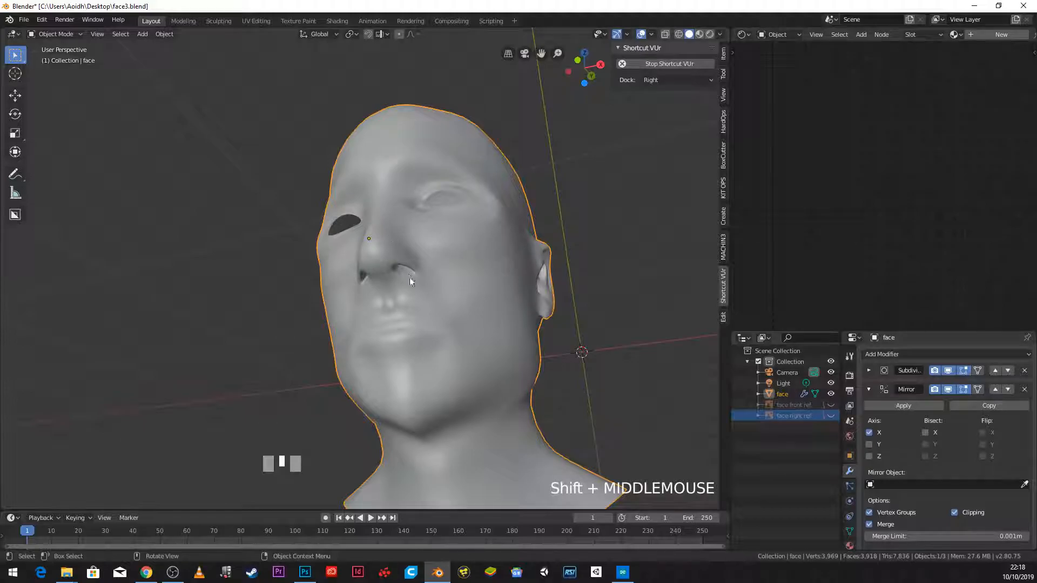
pyautogui.moveTo(532, 351); pyautogui.dragTo(457, 395, button='middle')
pyautogui.press('KP_1')
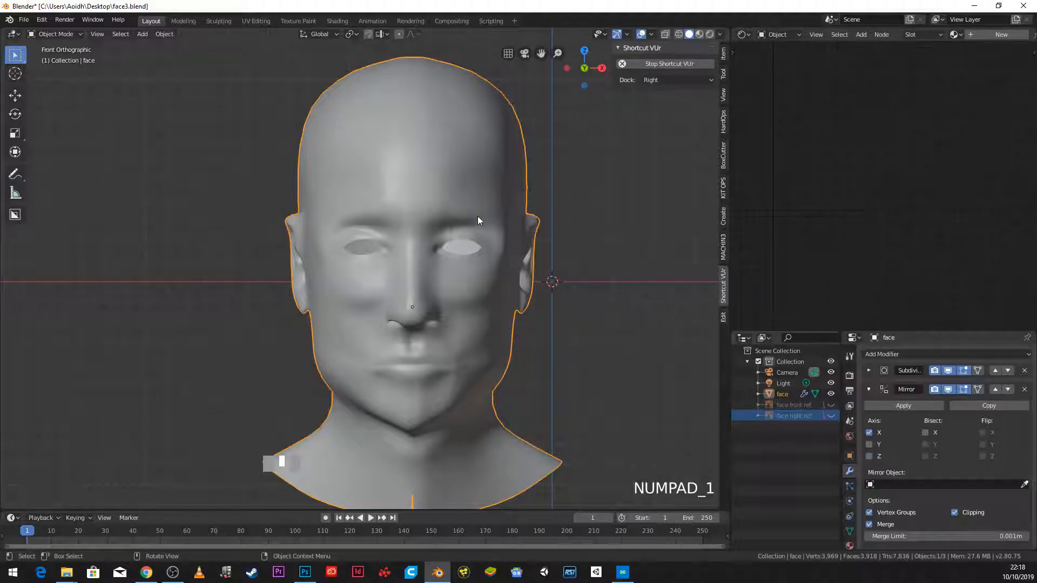
pyautogui.scroll(-2, 478, 217)
pyautogui.keyDown('shift'); pyautogui.moveTo(471, 222); pyautogui.dragTo(469, 190, button='middle'); pyautogui.keyUp('shift')
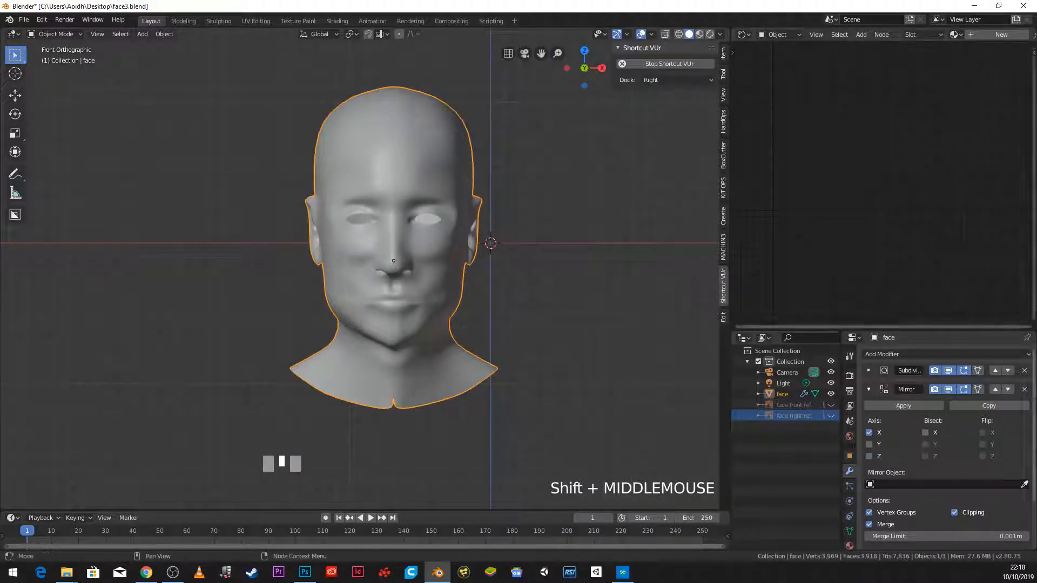